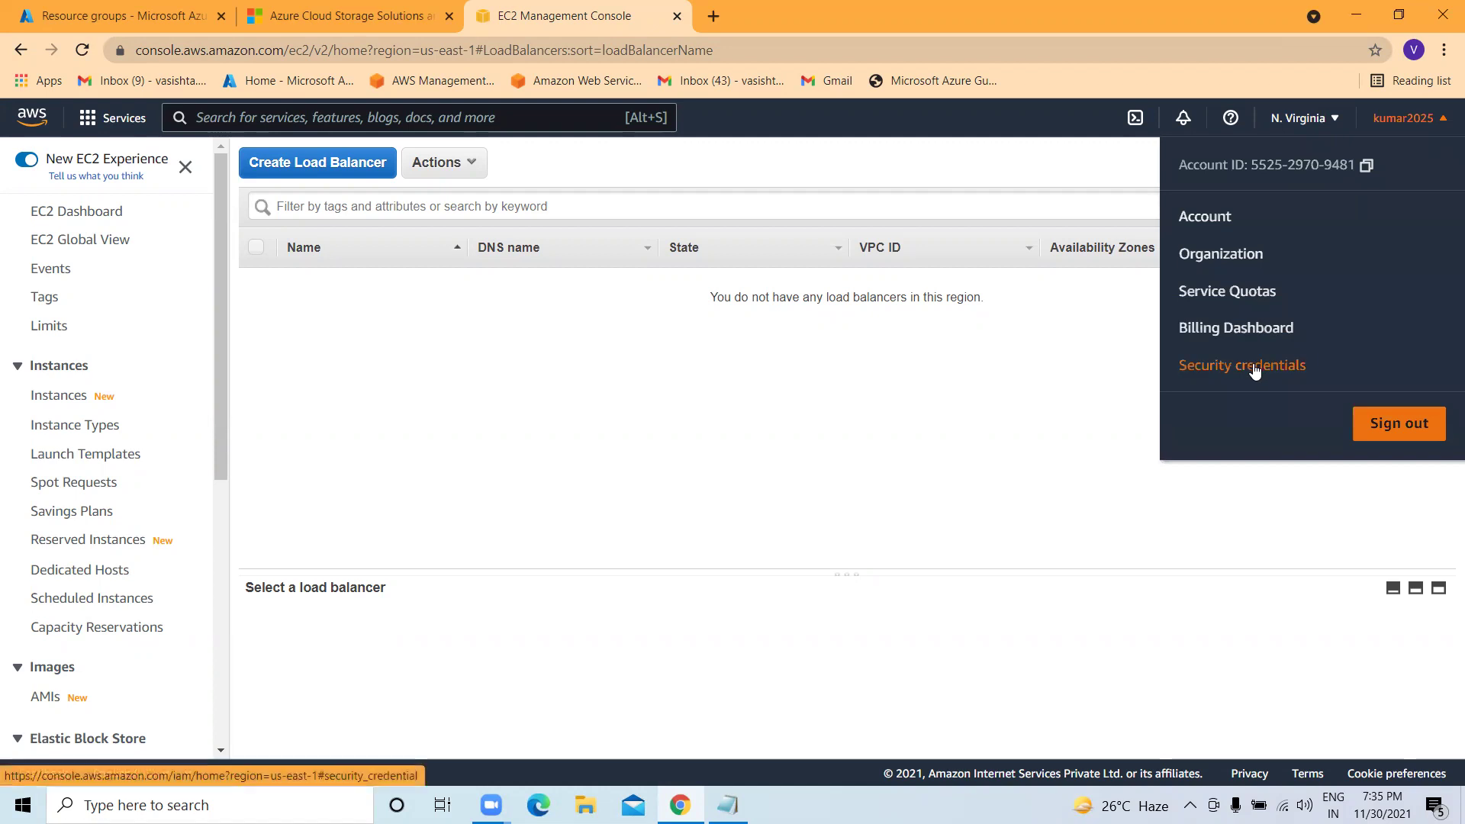
# Go from EC2 load balancers to the IAM dashboard showing 0 users and 9 roles.
pyautogui.click(1254, 368)
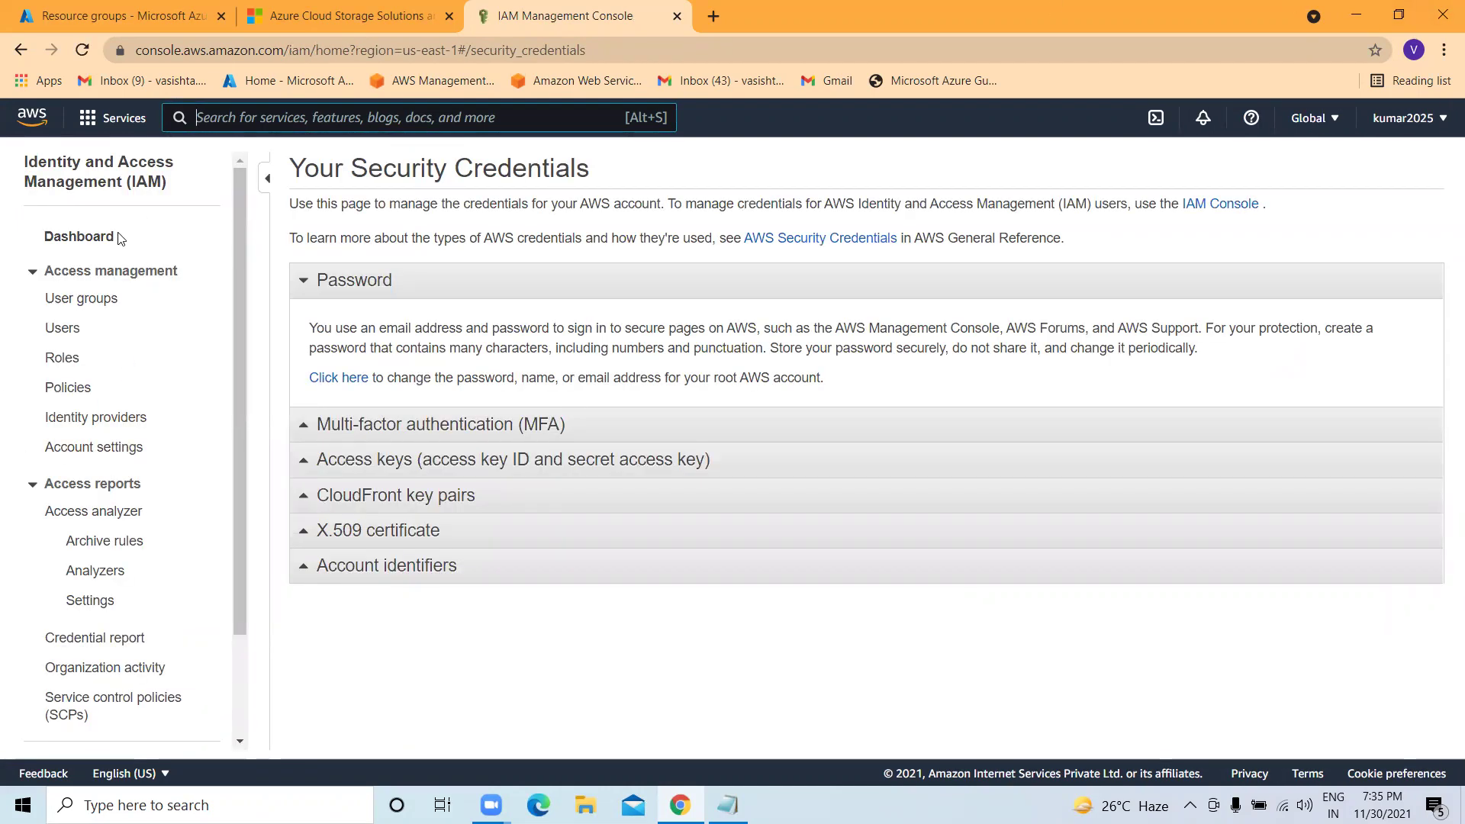
pyautogui.click(99, 241)
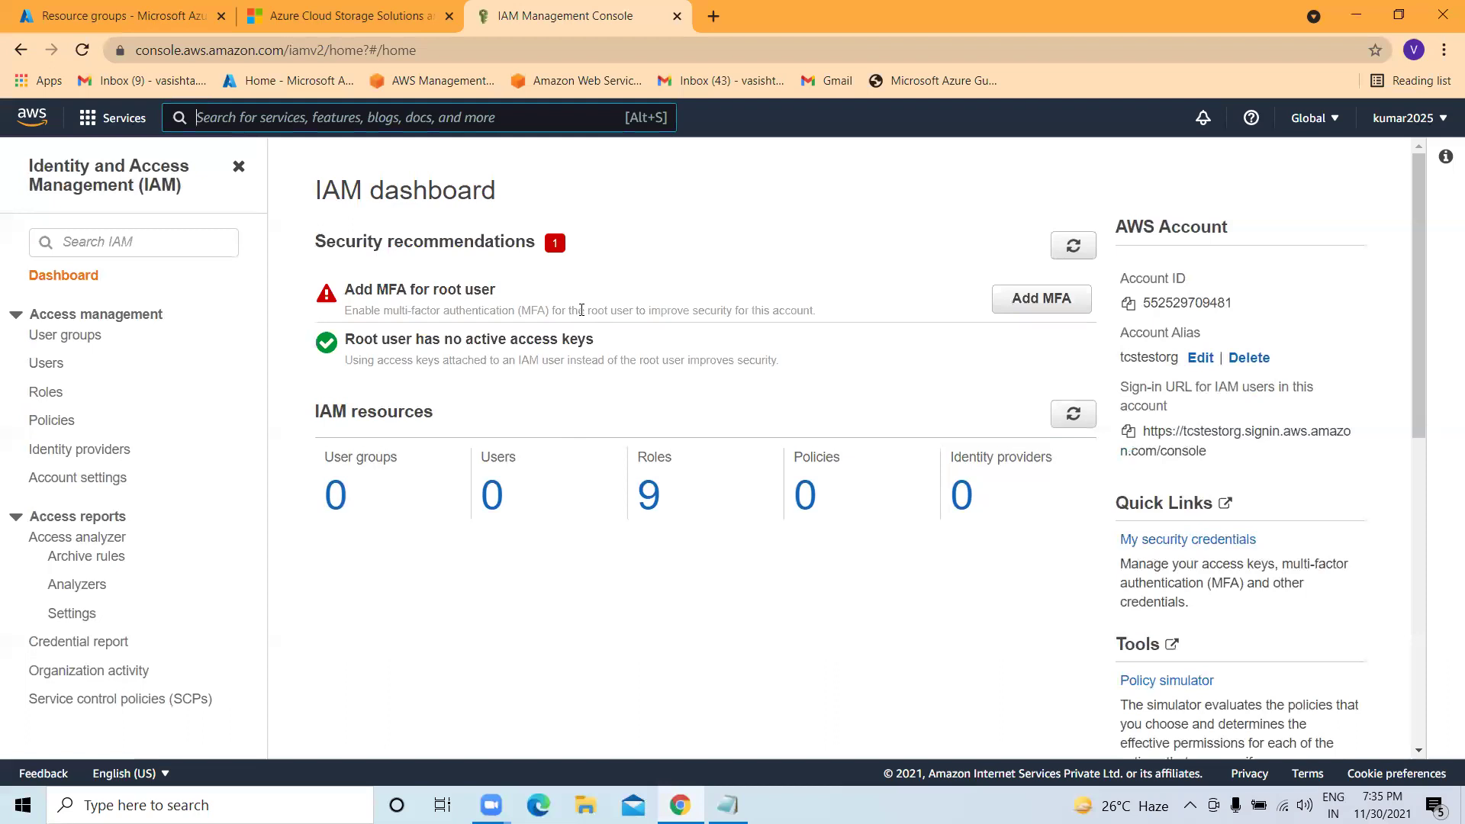
pyautogui.doubleClick(337, 495)
pyautogui.doubleClick(488, 497)
pyautogui.doubleClick(647, 498)
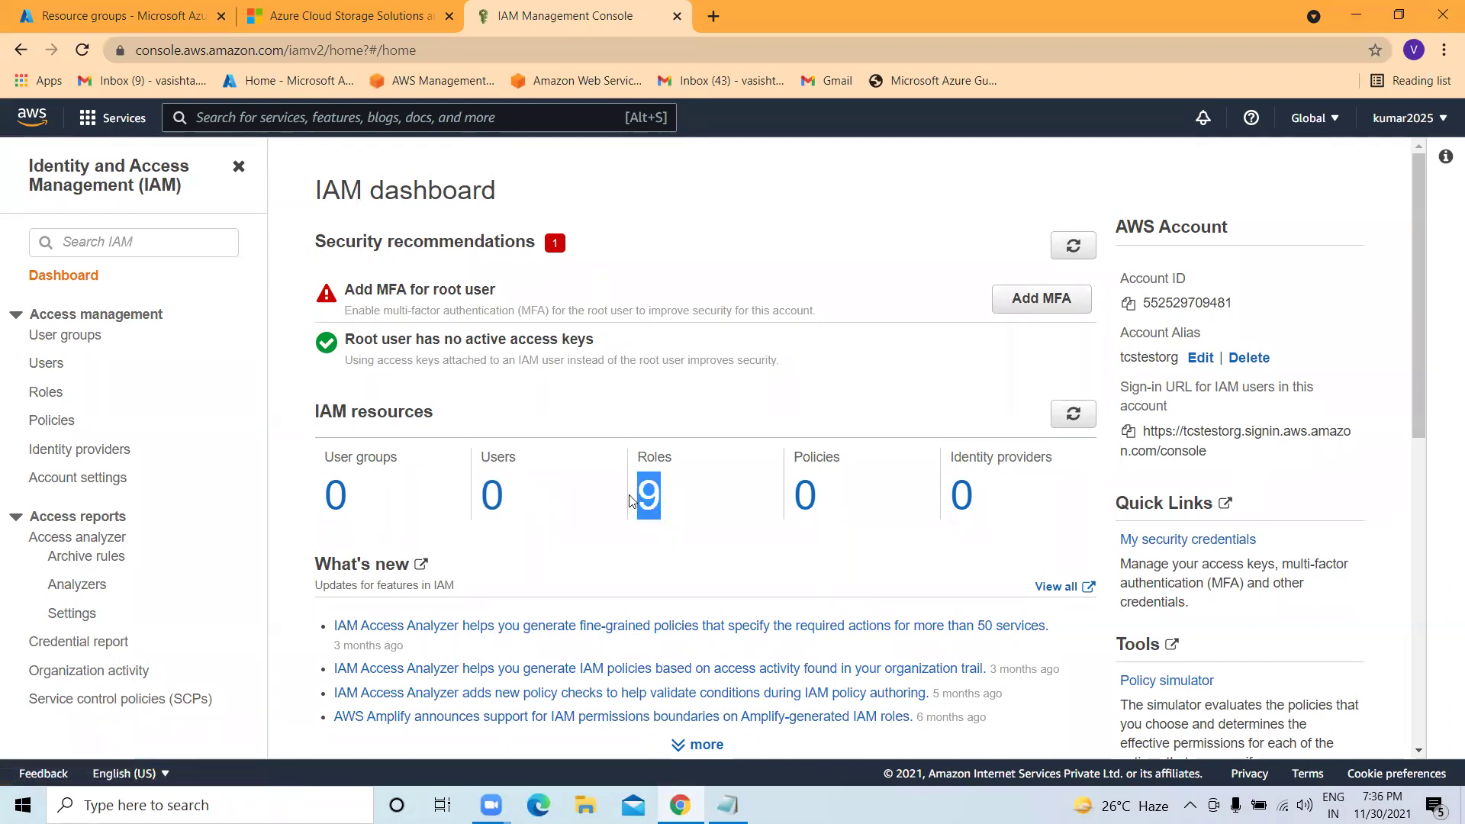
pyautogui.click(888, 494)
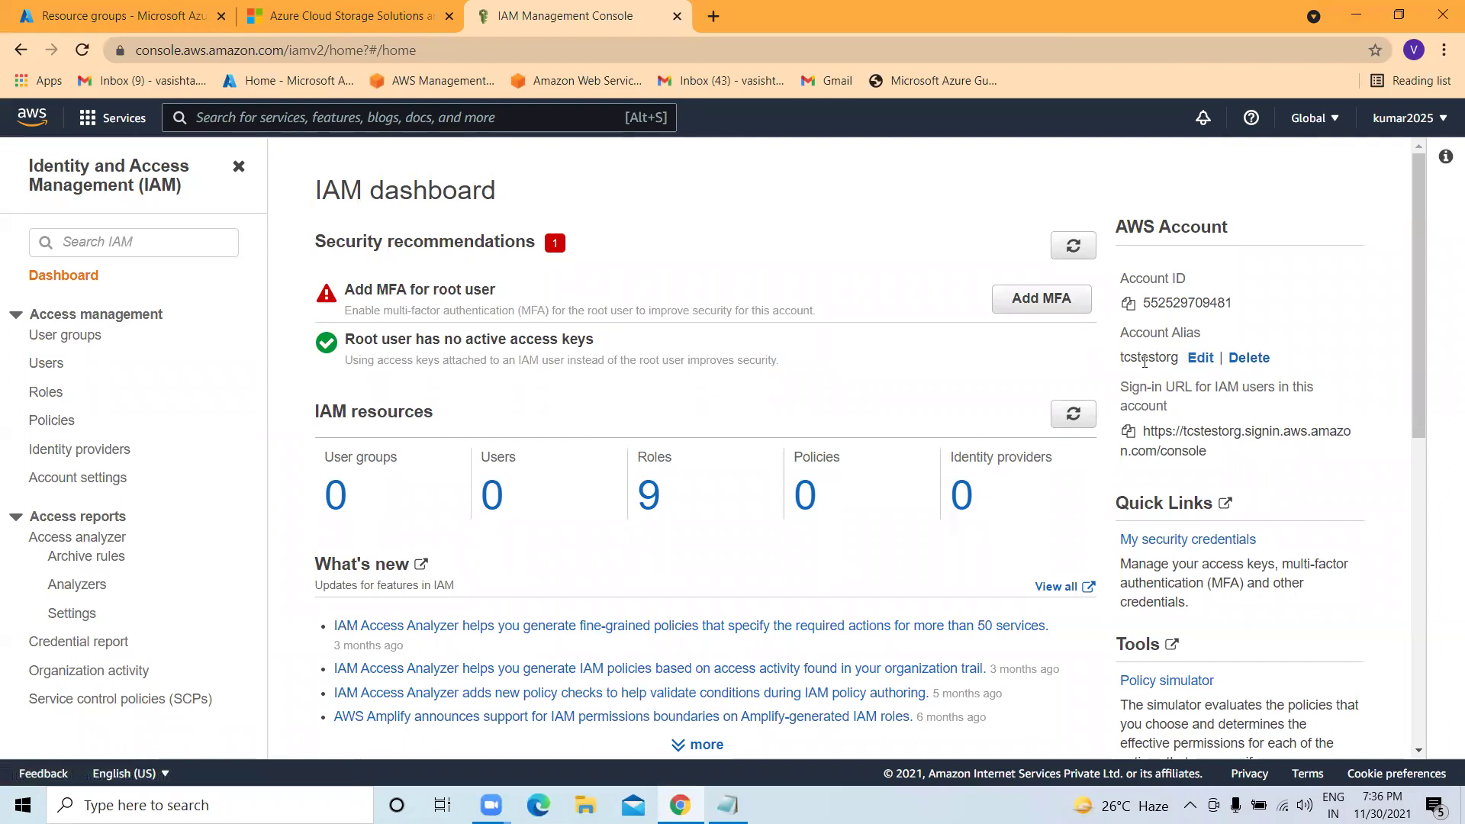
pyautogui.moveTo(1121, 356); pyautogui.dragTo(1176, 355)
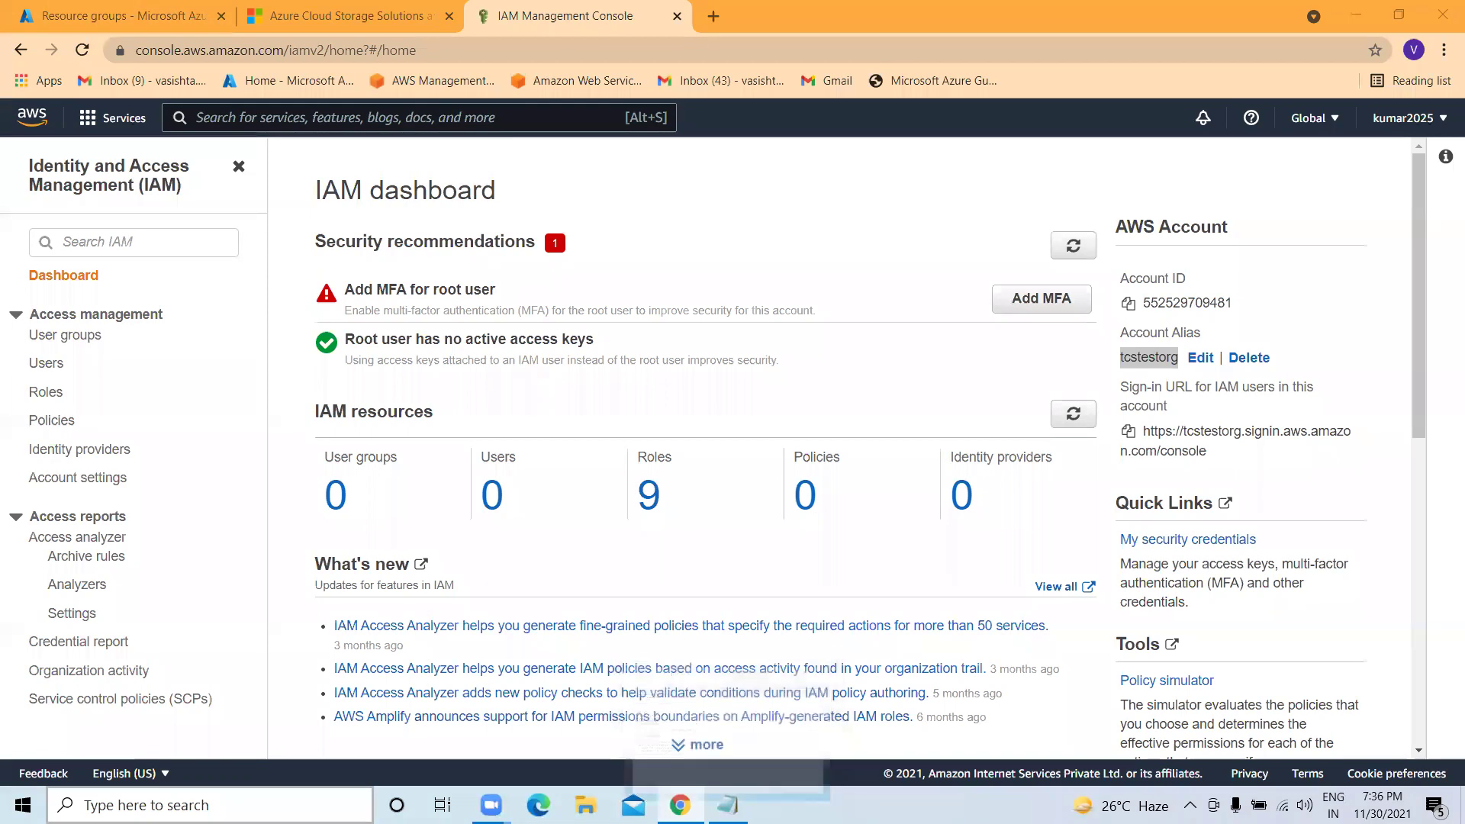
pyautogui.click(187, 805)
# Open Notepad full-screen and type a separator line followed by an 'AC ID:' label.
pyautogui.write('notepad')
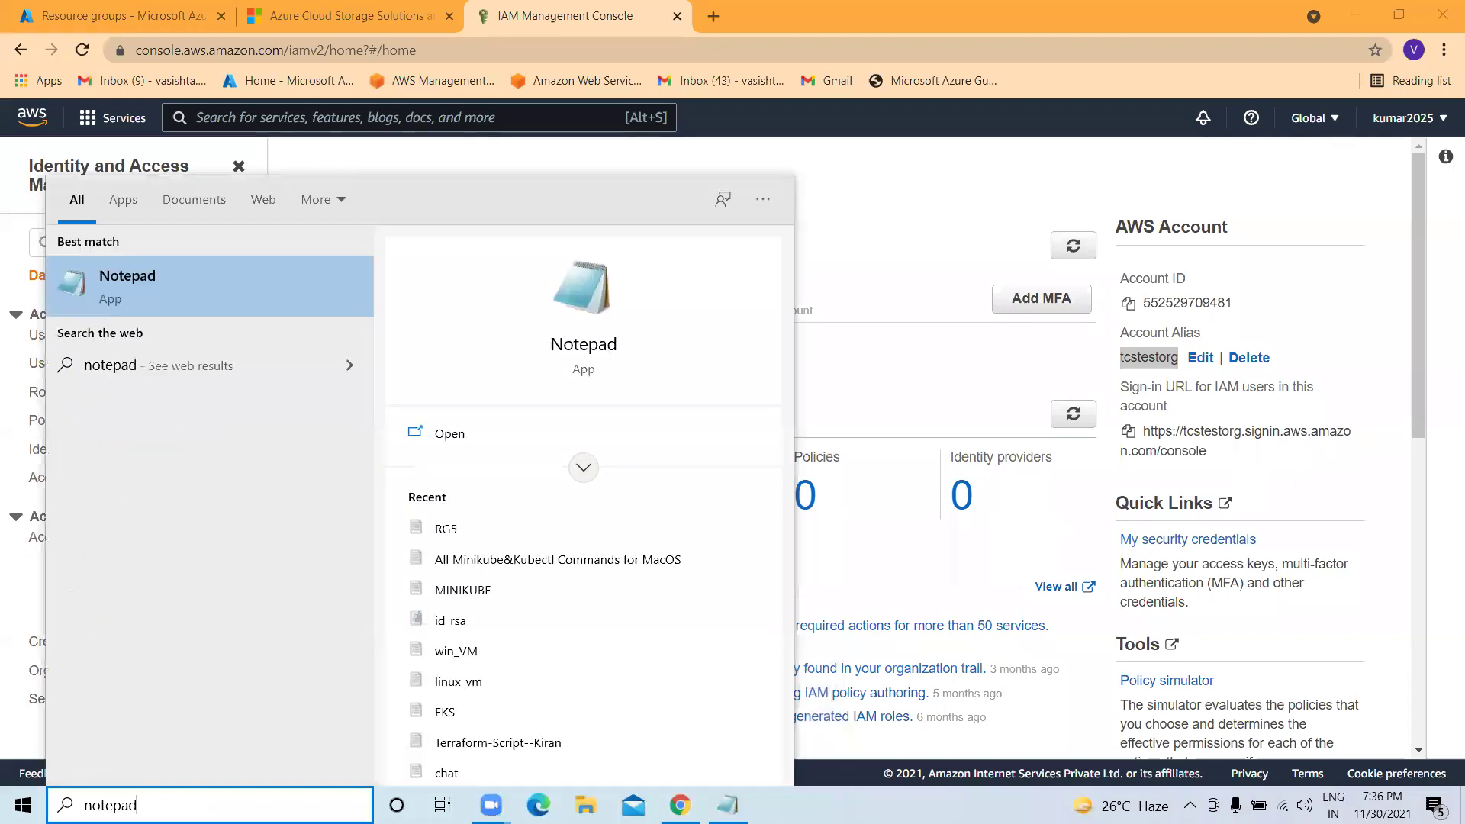
pyautogui.press('Return')
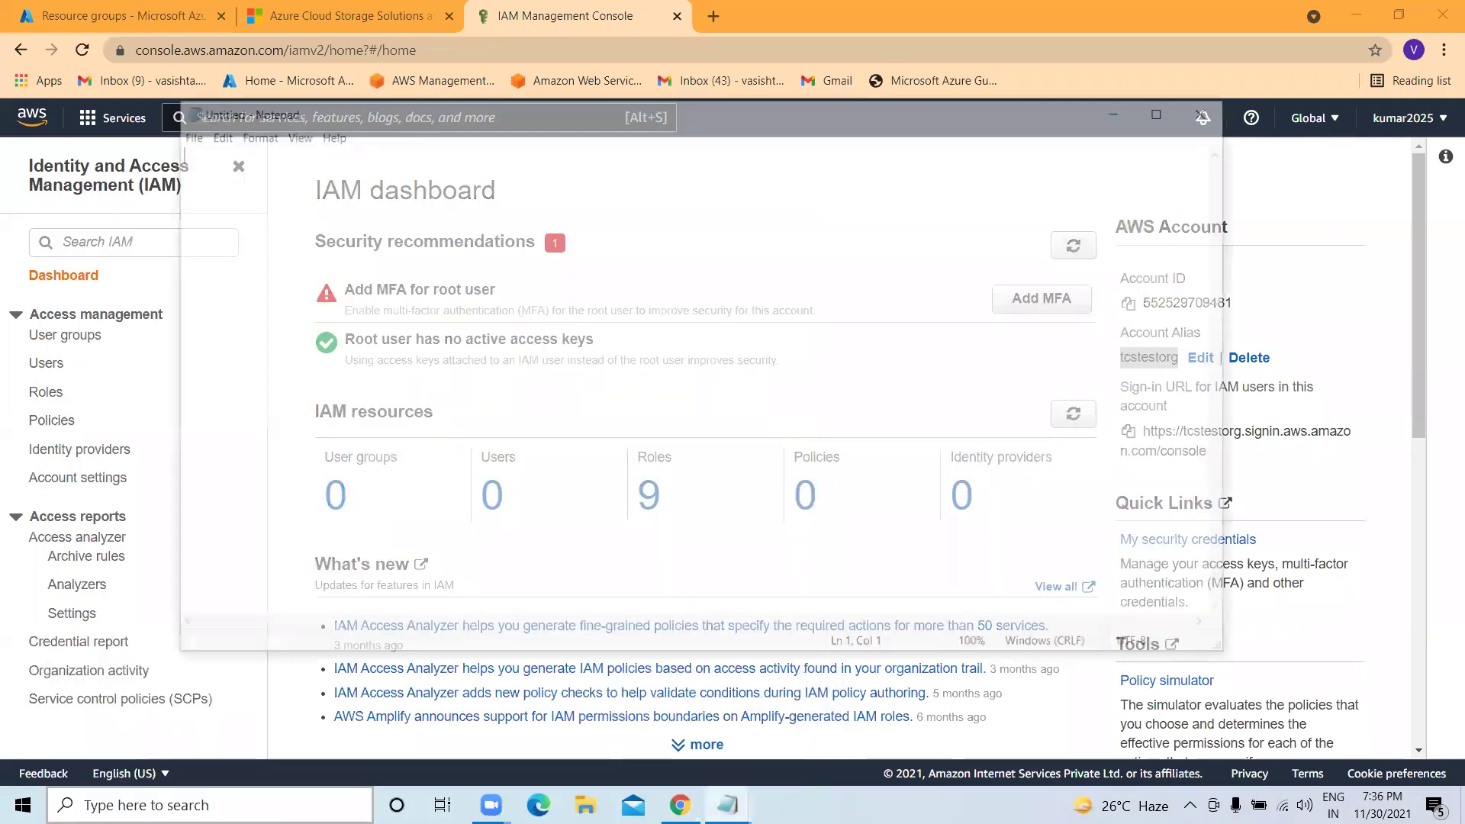
pyautogui.click(1166, 109)
pyautogui.write('======================')
pyautogui.press('Return')
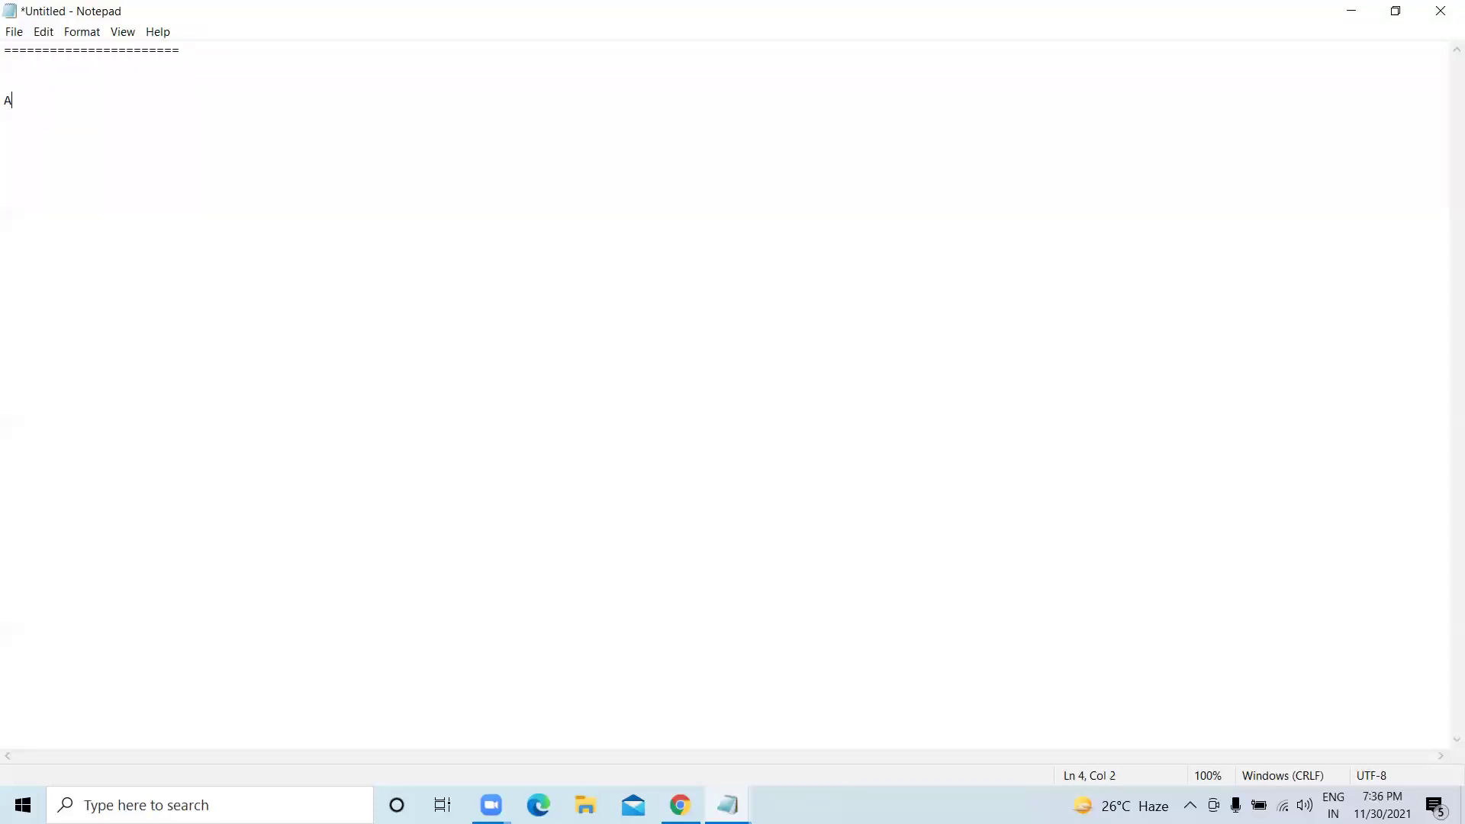
pyautogui.write('ID:')
# Copy the account ID from the IAM dashboard and paste it under the label.
pyautogui.click(1351, 11)
pyautogui.moveTo(1237, 305); pyautogui.dragTo(1195, 305)
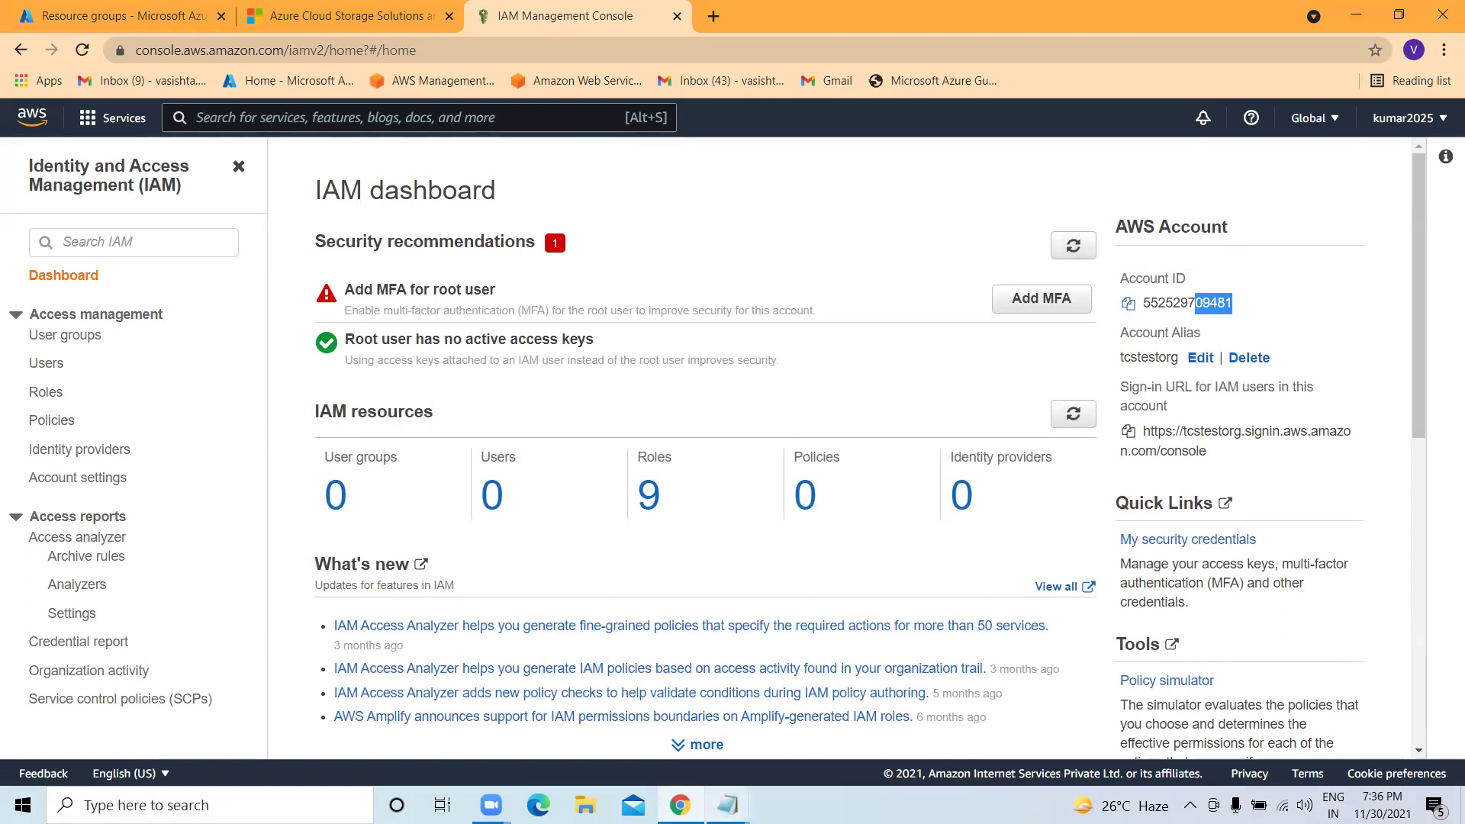
pyautogui.moveTo(728, 805)
pyautogui.click(840, 725)
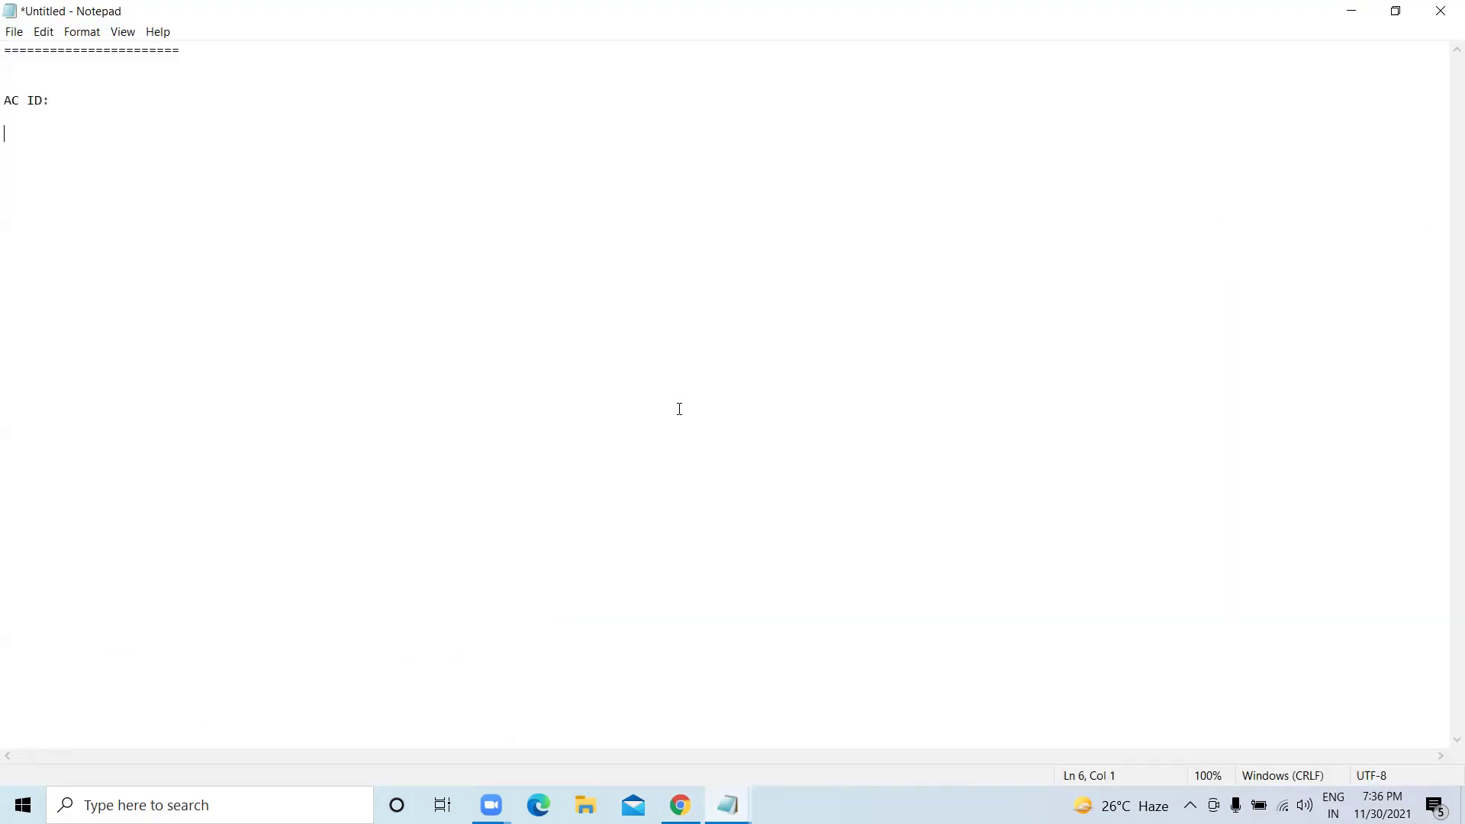
pyautogui.hotkey('ctrl', 'v')
pyautogui.click(1351, 10)
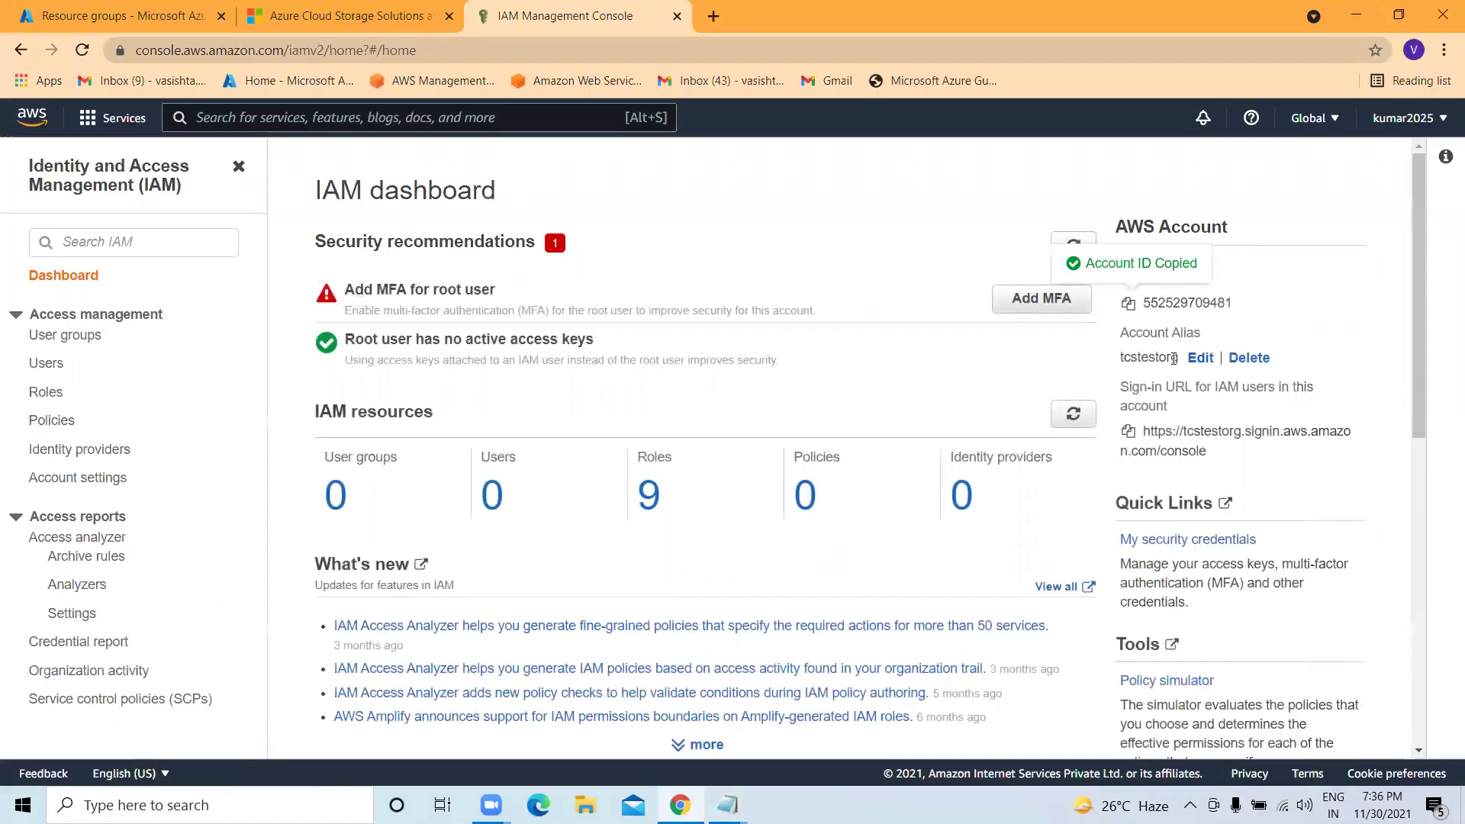
# Delete the tcstestorg account alias and refresh so the account ID shows instead.
pyautogui.click(1247, 358)
pyautogui.click(950, 525)
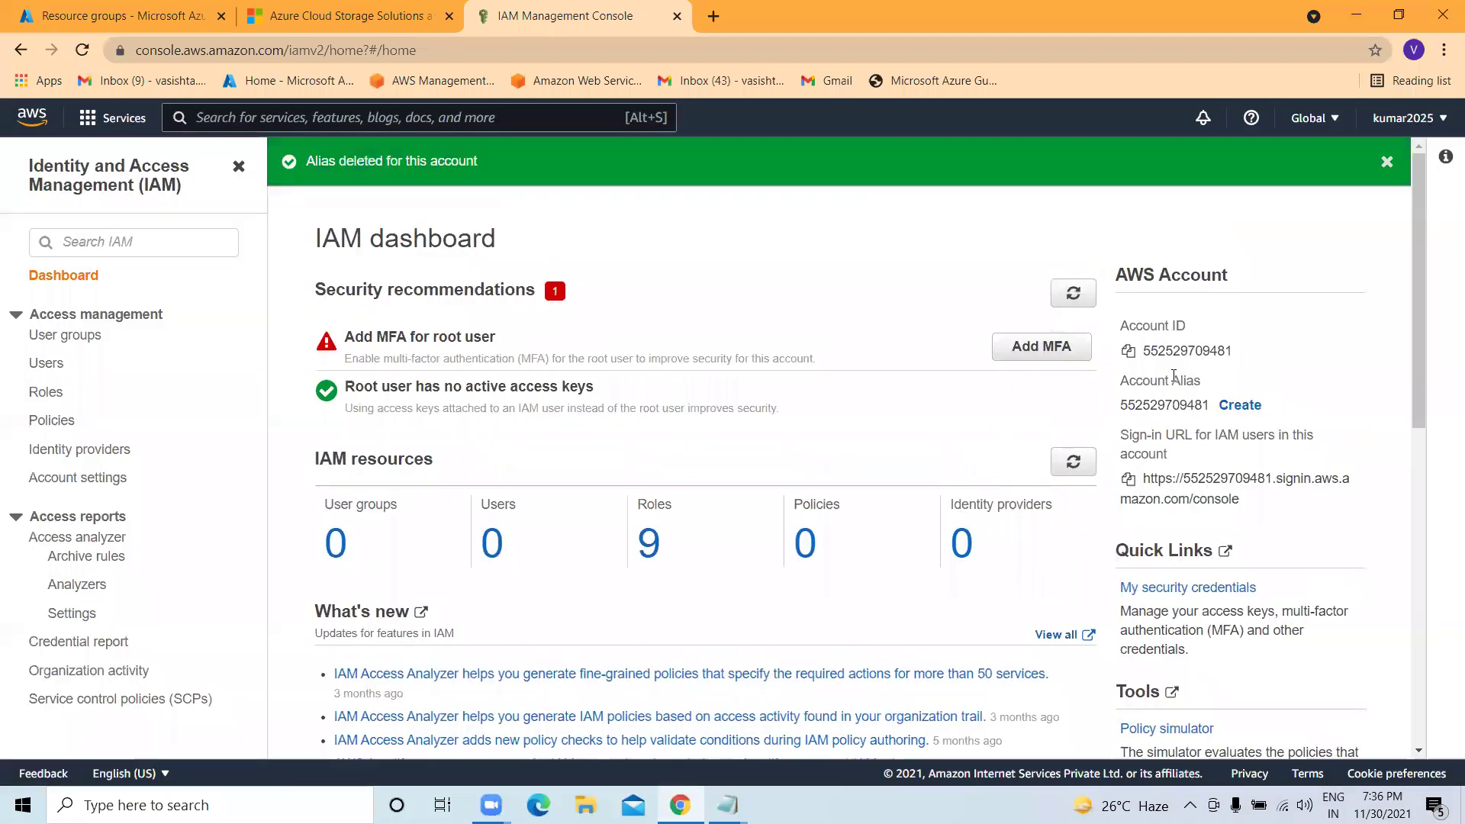
pyautogui.click(1387, 162)
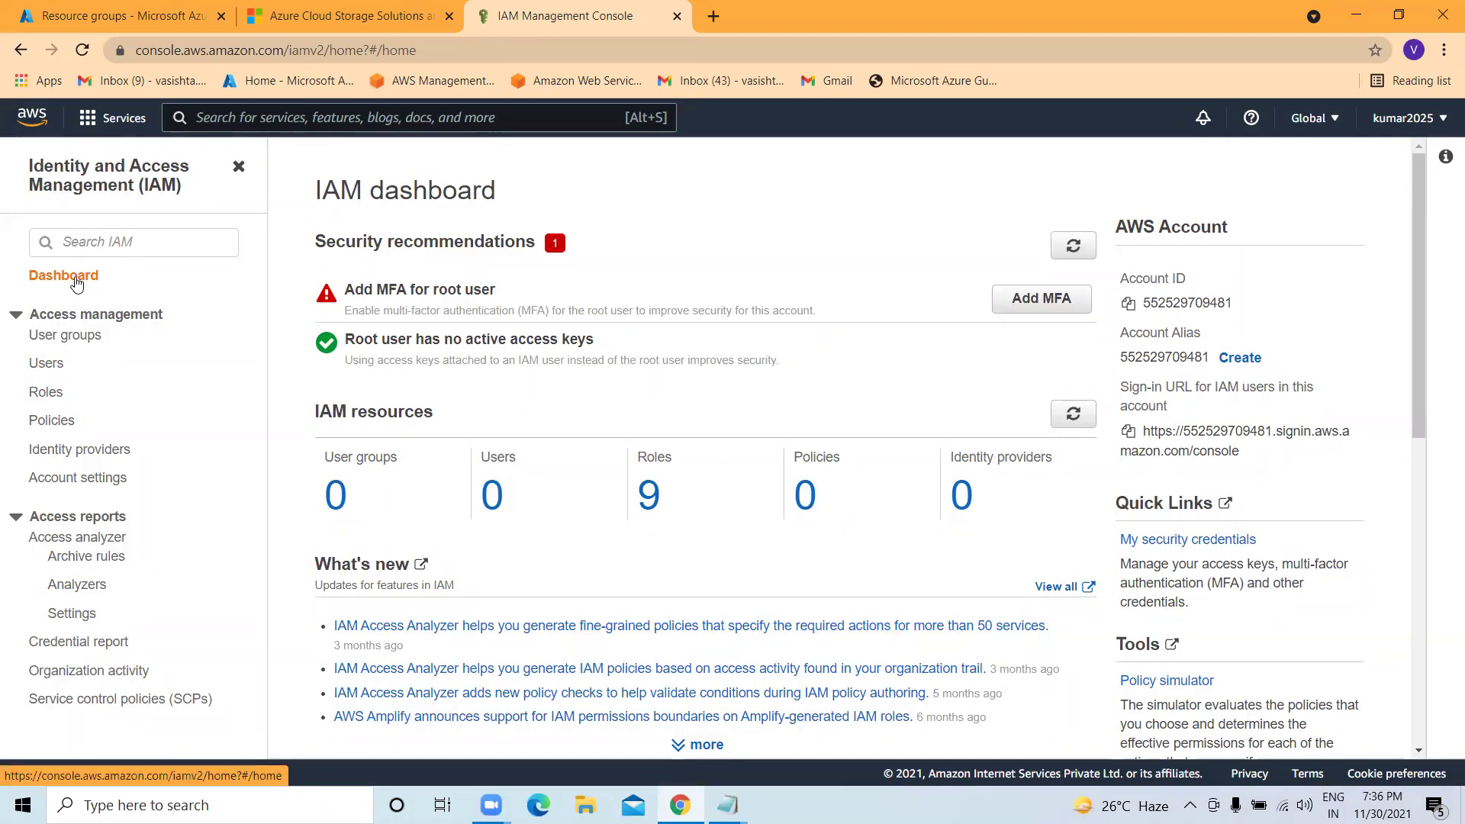
pyautogui.click(1068, 247)
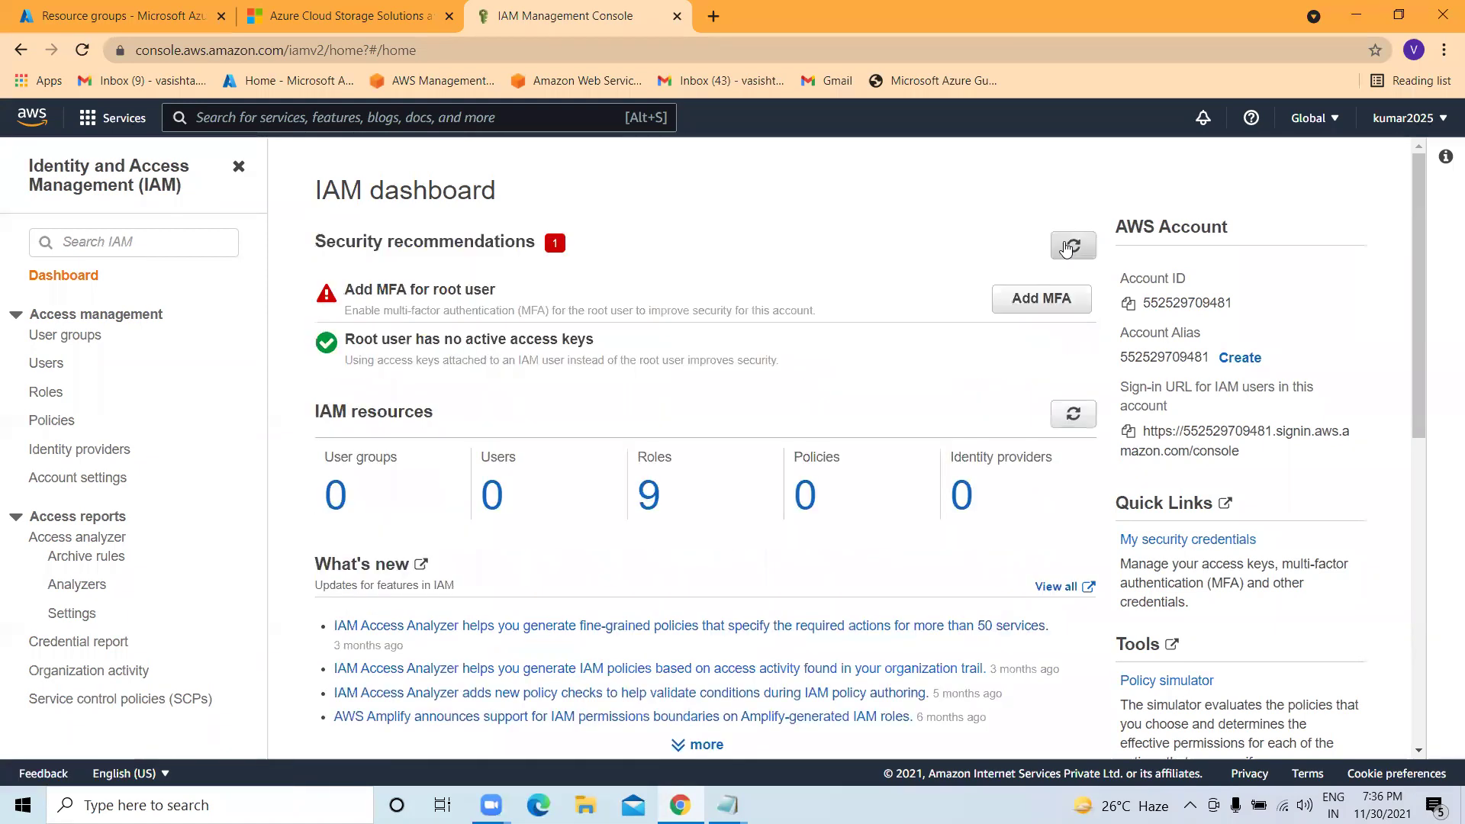
pyautogui.moveTo(1212, 352); pyautogui.dragTo(1123, 361)
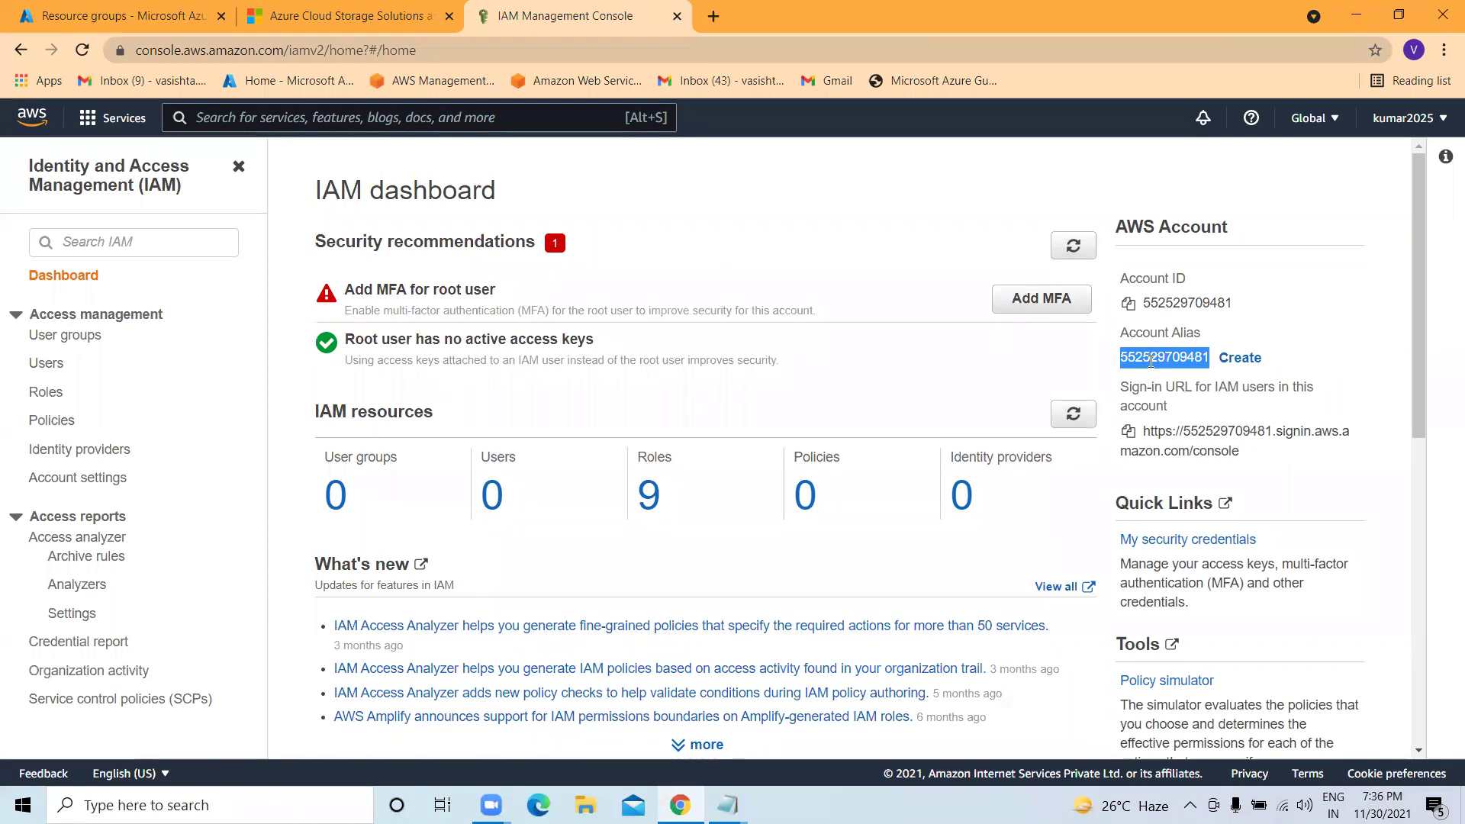
pyautogui.click(1236, 358)
# Try the alias xyz.com, then xyzcompany, which is already taken.
pyautogui.click(621, 441)
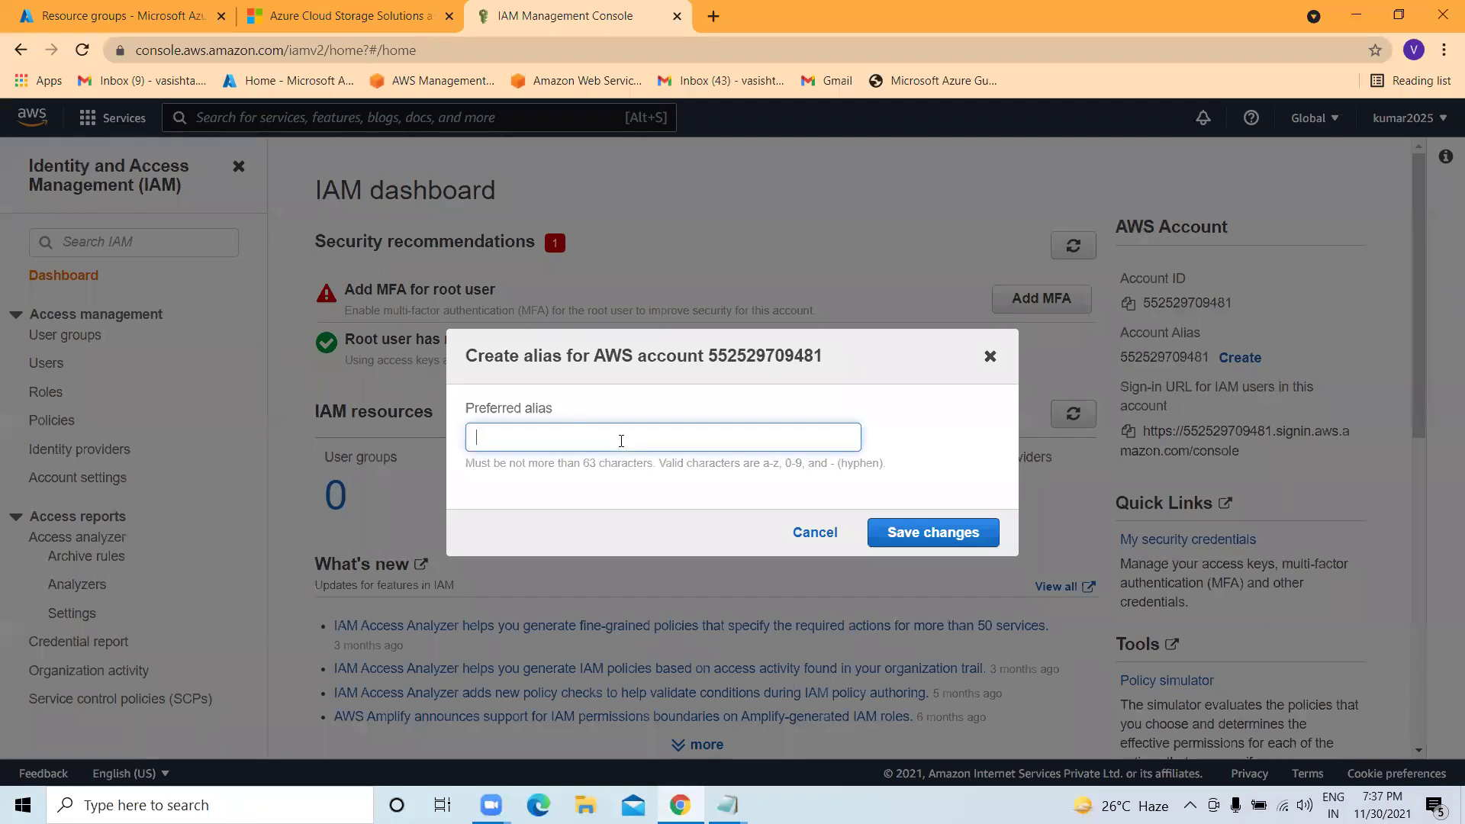
pyautogui.write('xyz')
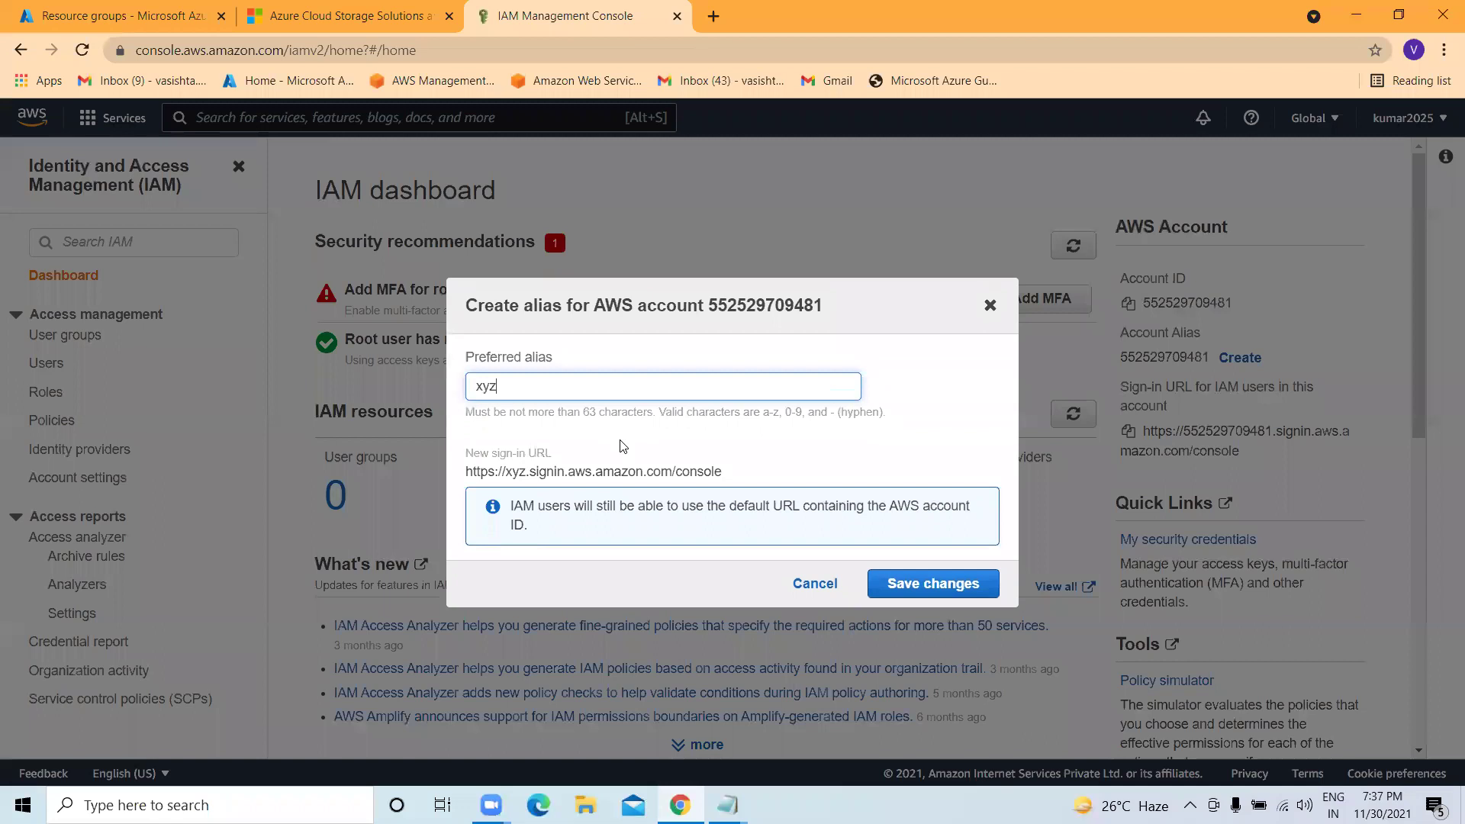
pyautogui.write('.com')
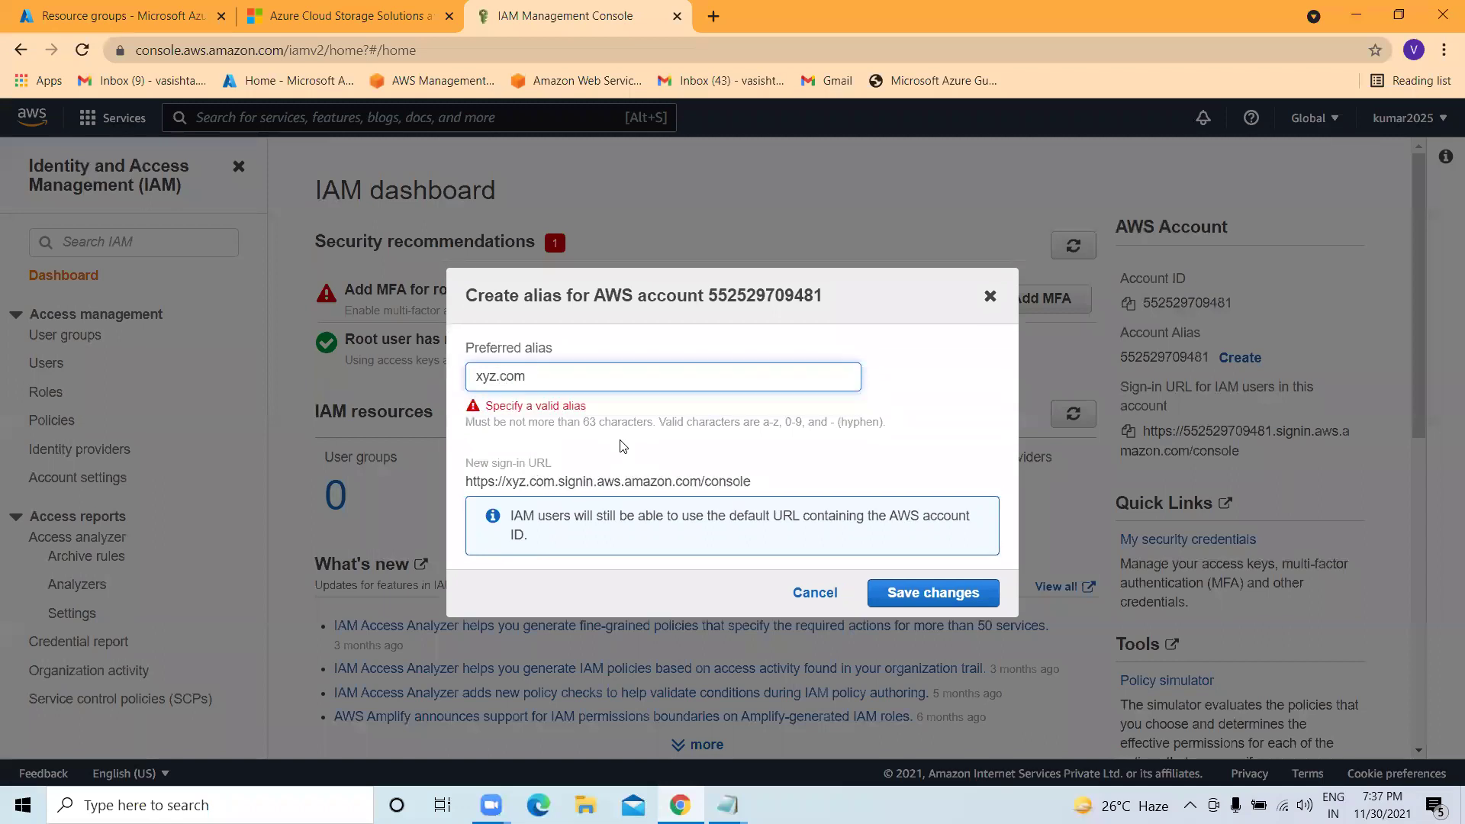
pyautogui.click(913, 599)
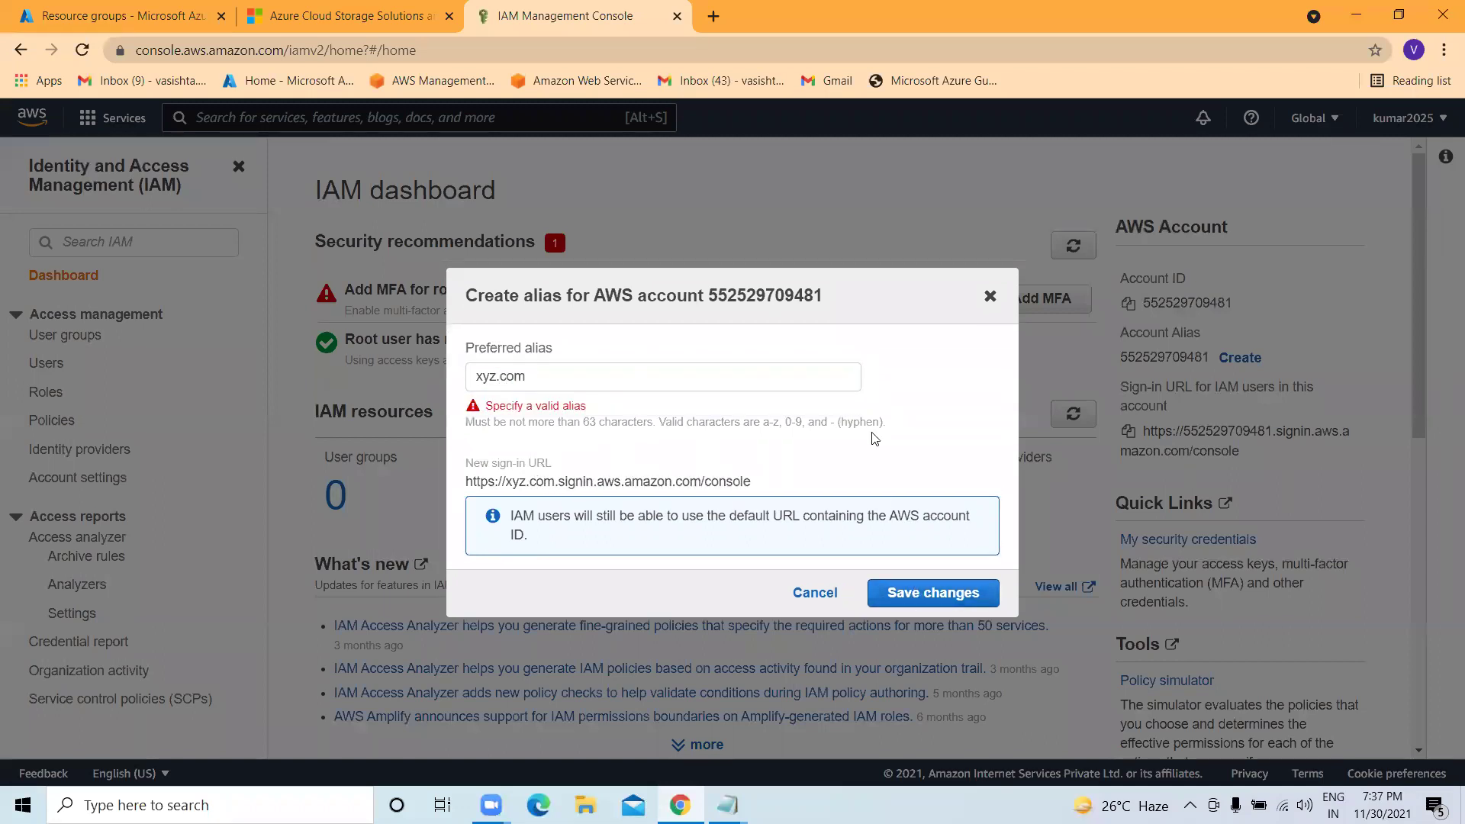
pyautogui.click(603, 377)
pyautogui.press('BackSpace')
pyautogui.press('BackSpace')
pyautogui.press('BackSpace')
pyautogui.press('BackSpace')
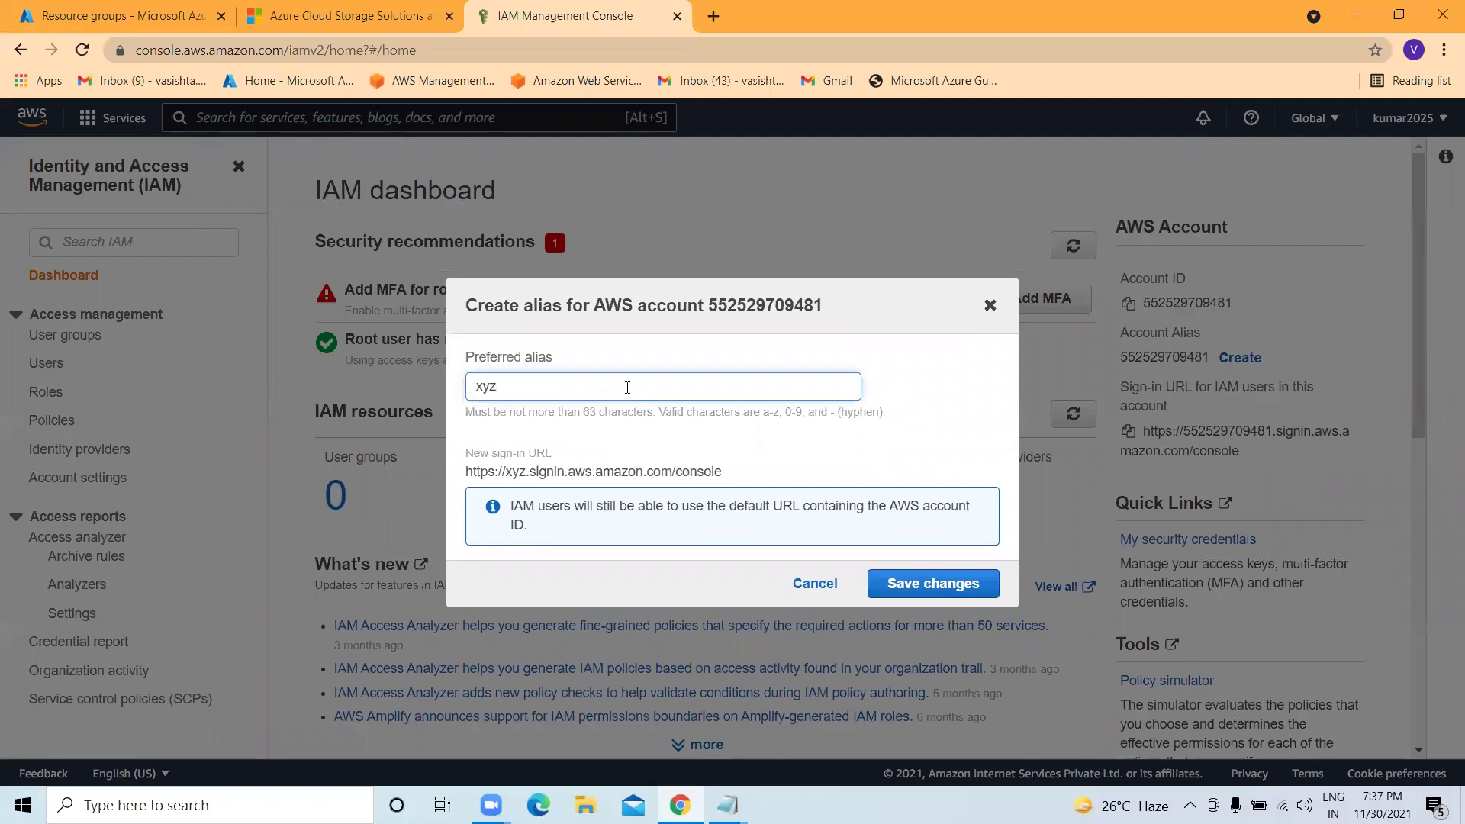
pyautogui.write('compa')
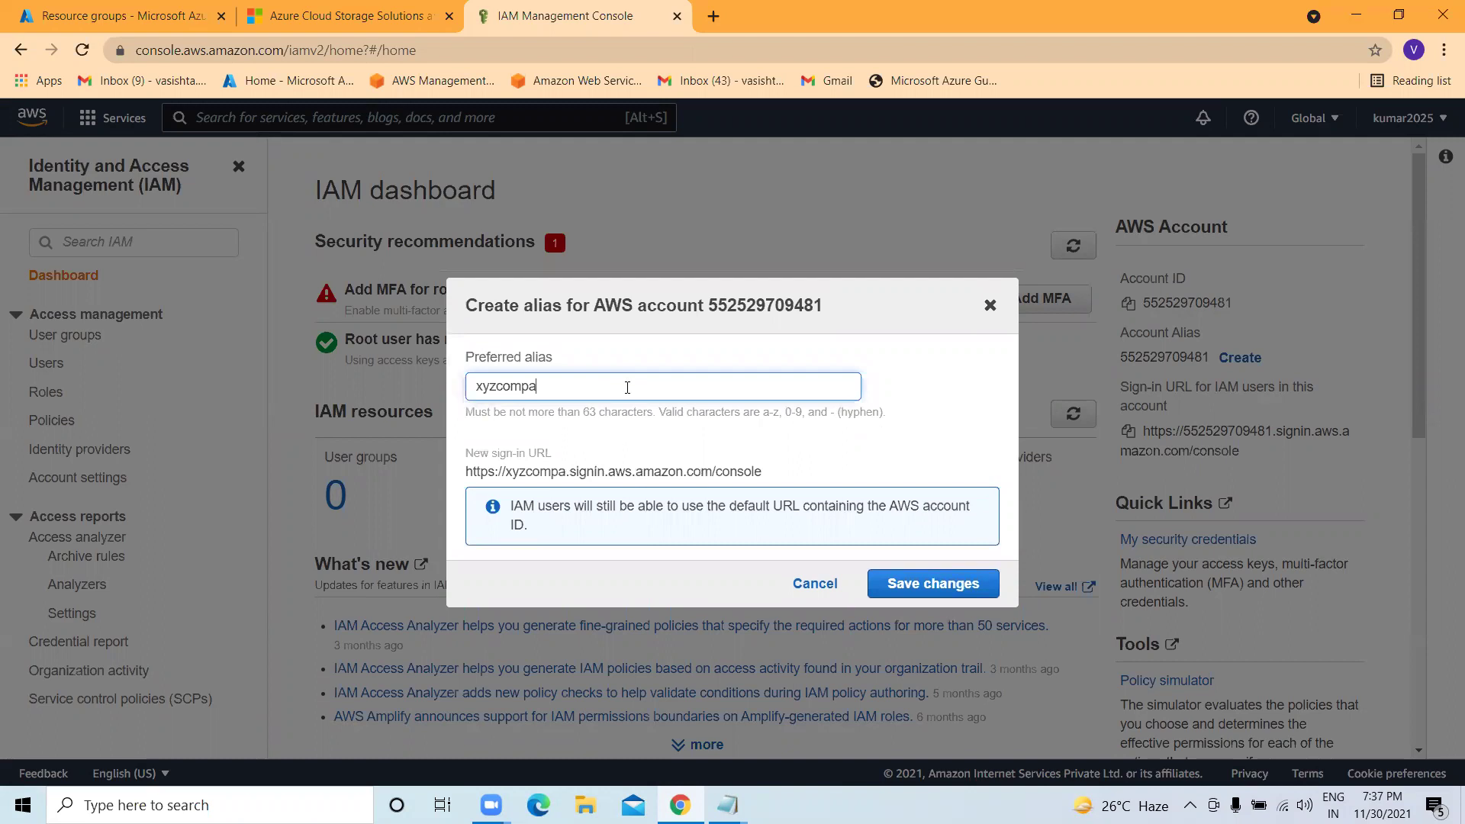
pyautogui.write('ny')
pyautogui.click(908, 582)
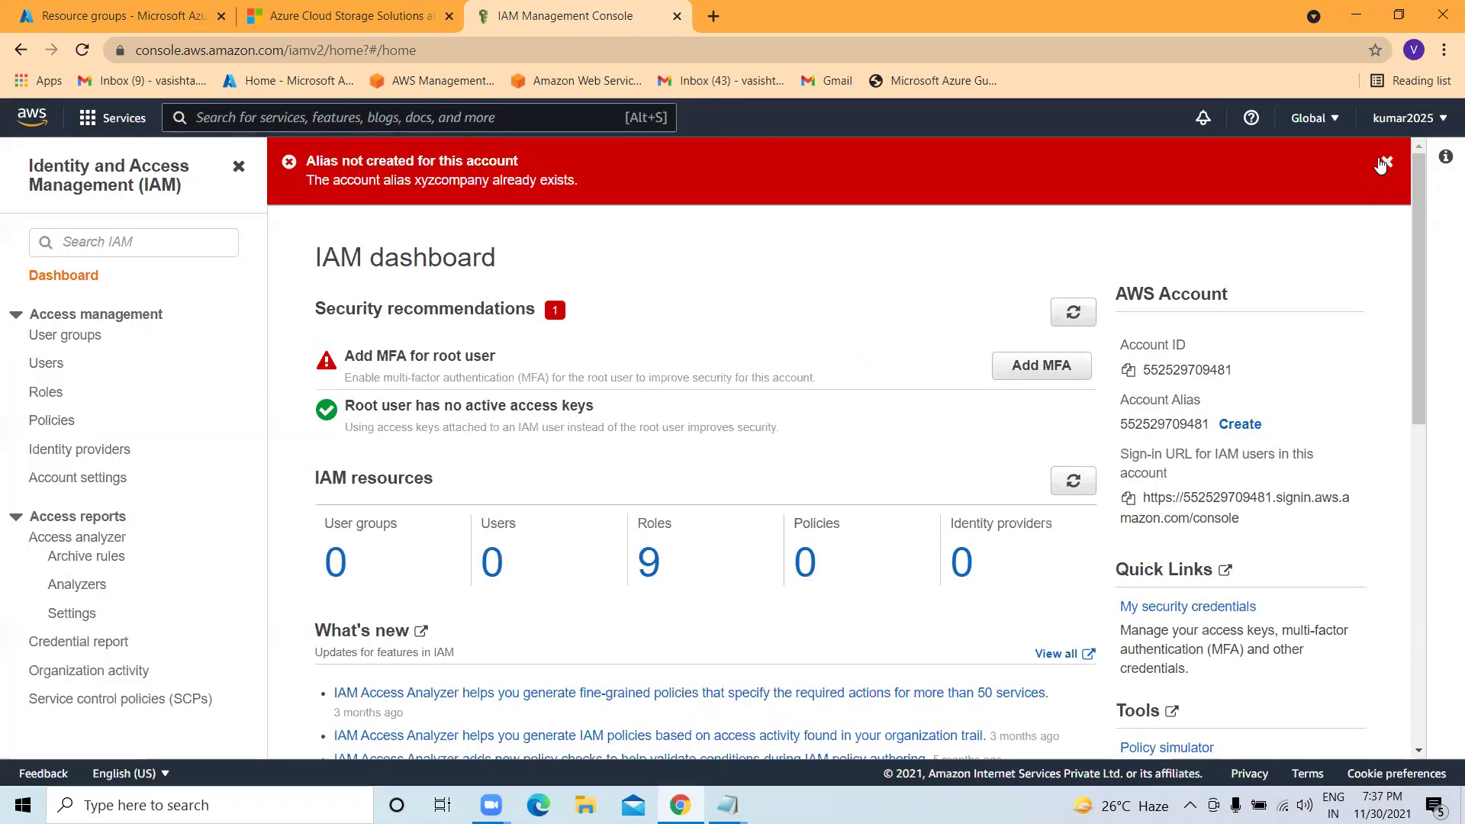
pyautogui.click(1384, 163)
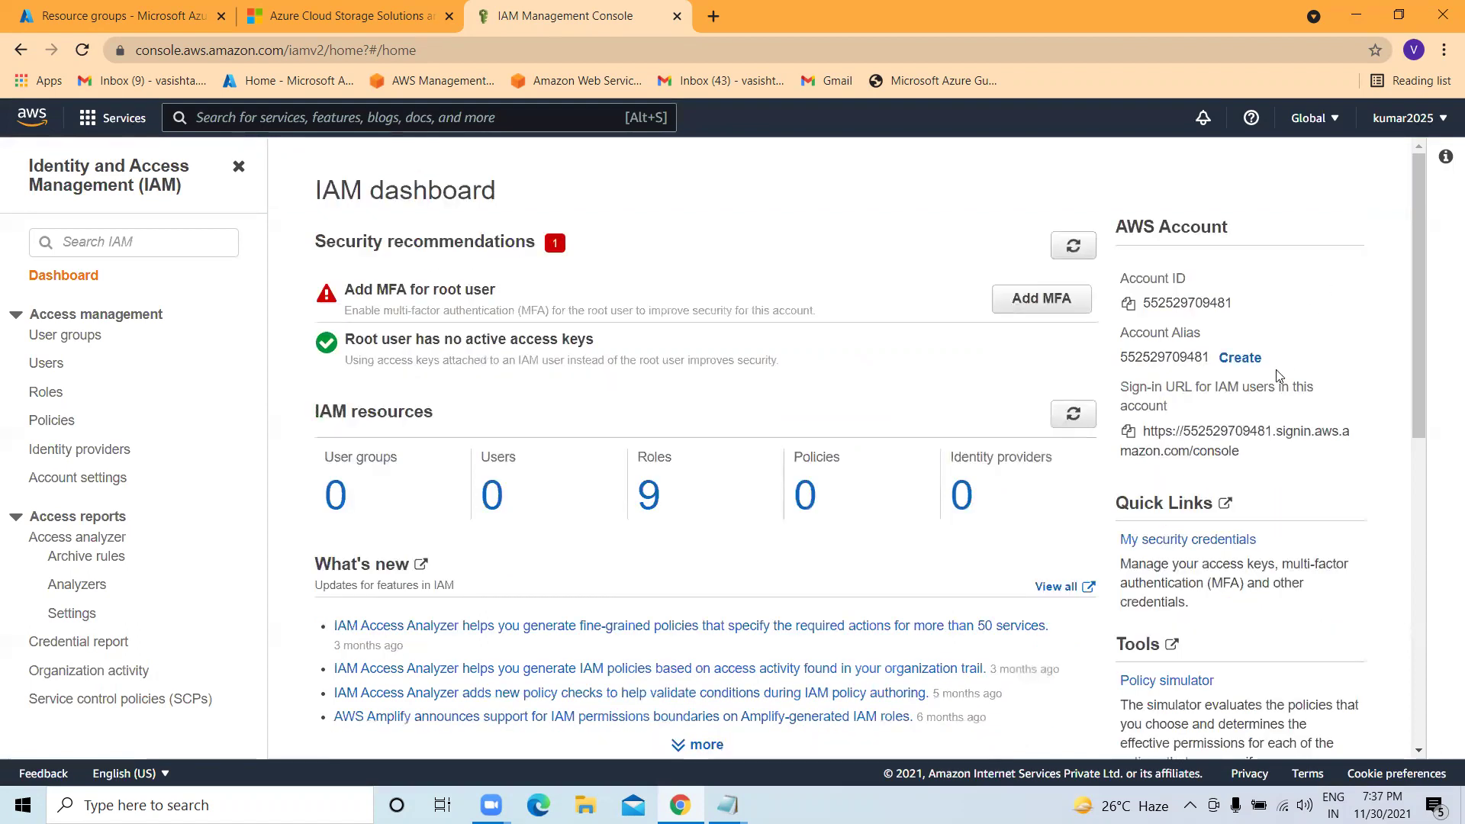
# Try actorg, also taken, then save cvhydorg as the account alias.
pyautogui.click(1240, 359)
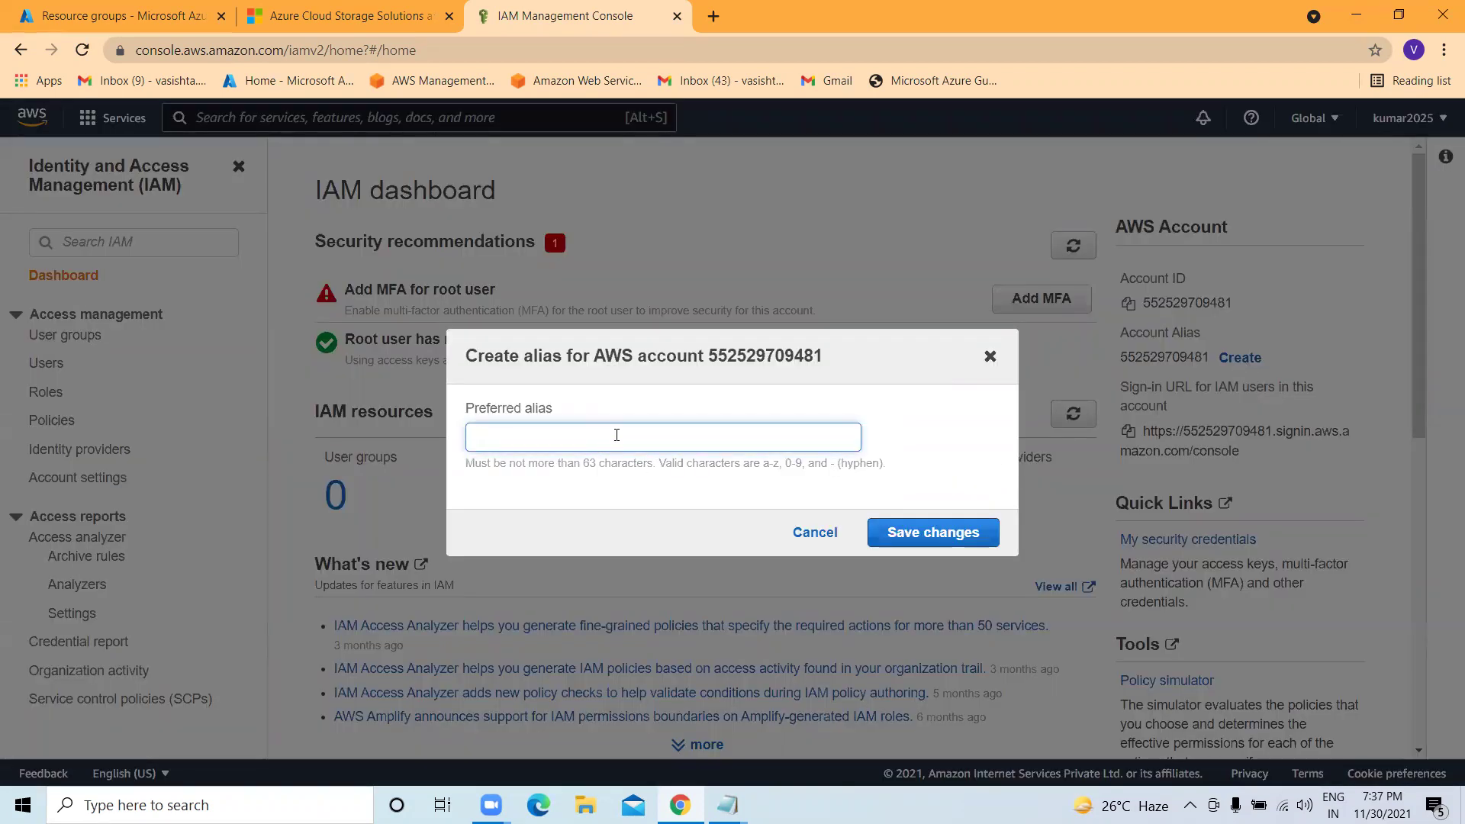
pyautogui.write('actorg')
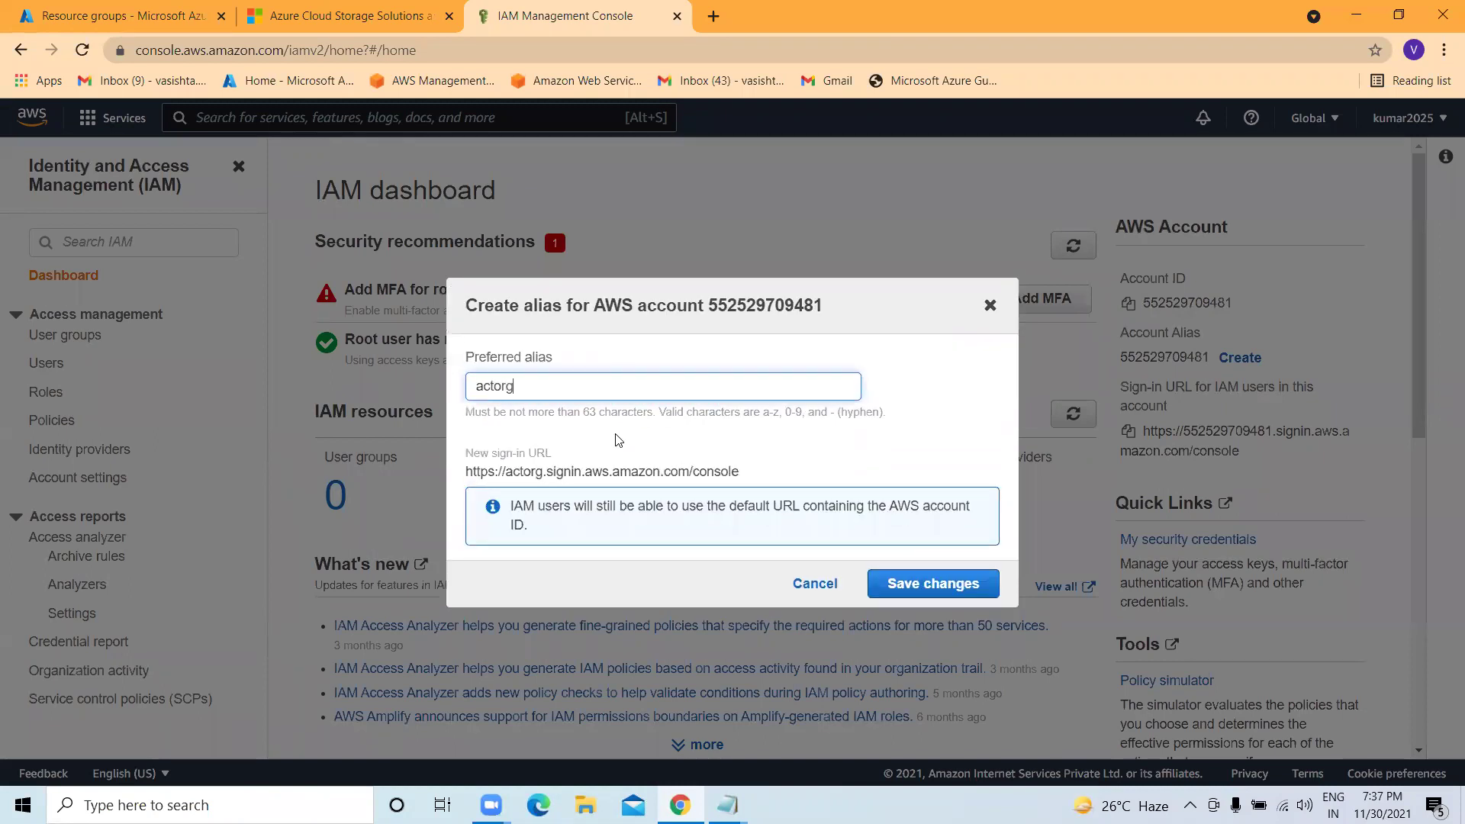
pyautogui.click(902, 582)
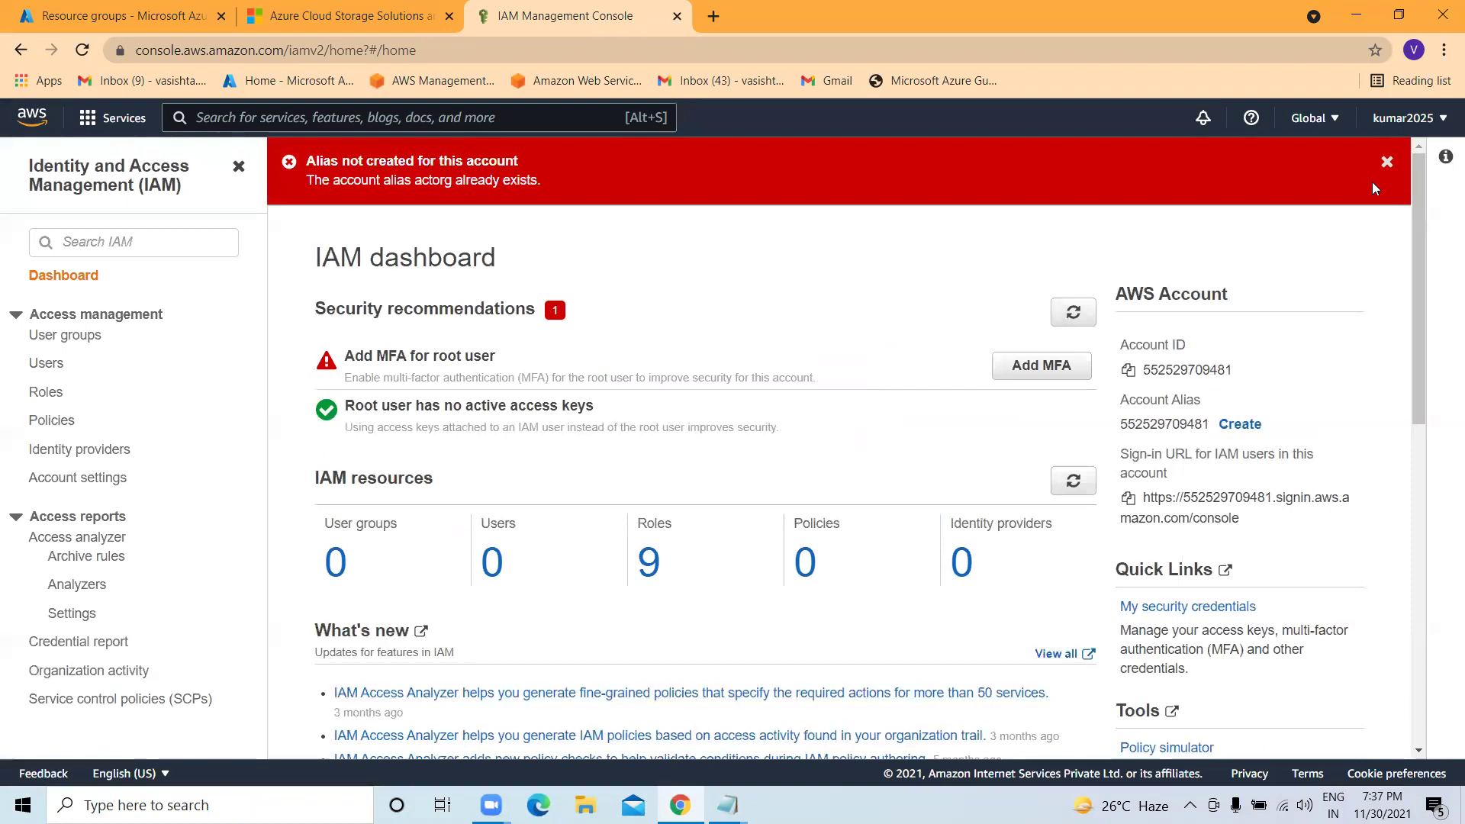
pyautogui.click(1387, 162)
pyautogui.click(1255, 365)
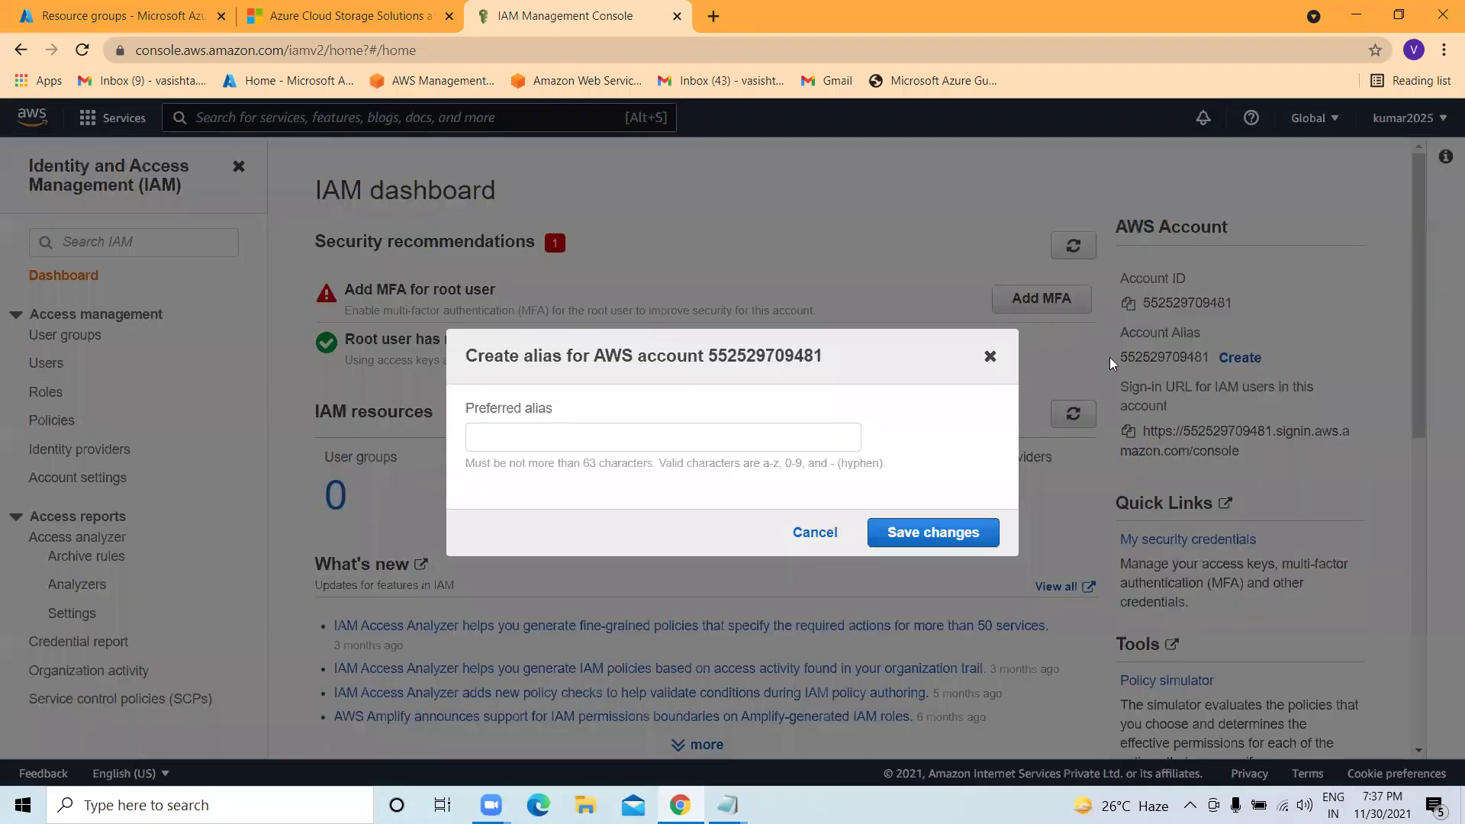
pyautogui.click(685, 445)
pyautogui.write('cvhyd')
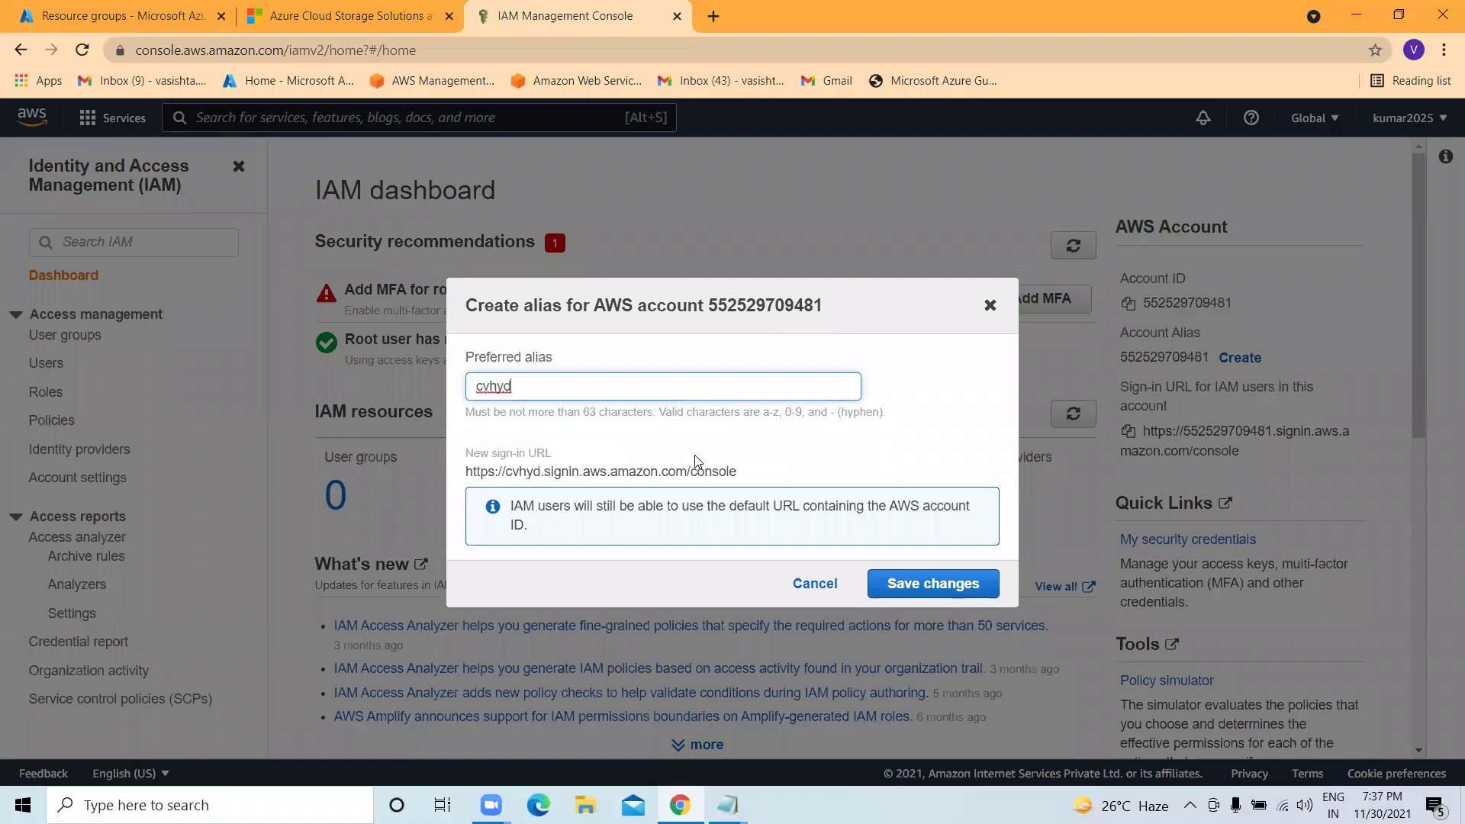
pyautogui.write('sog')
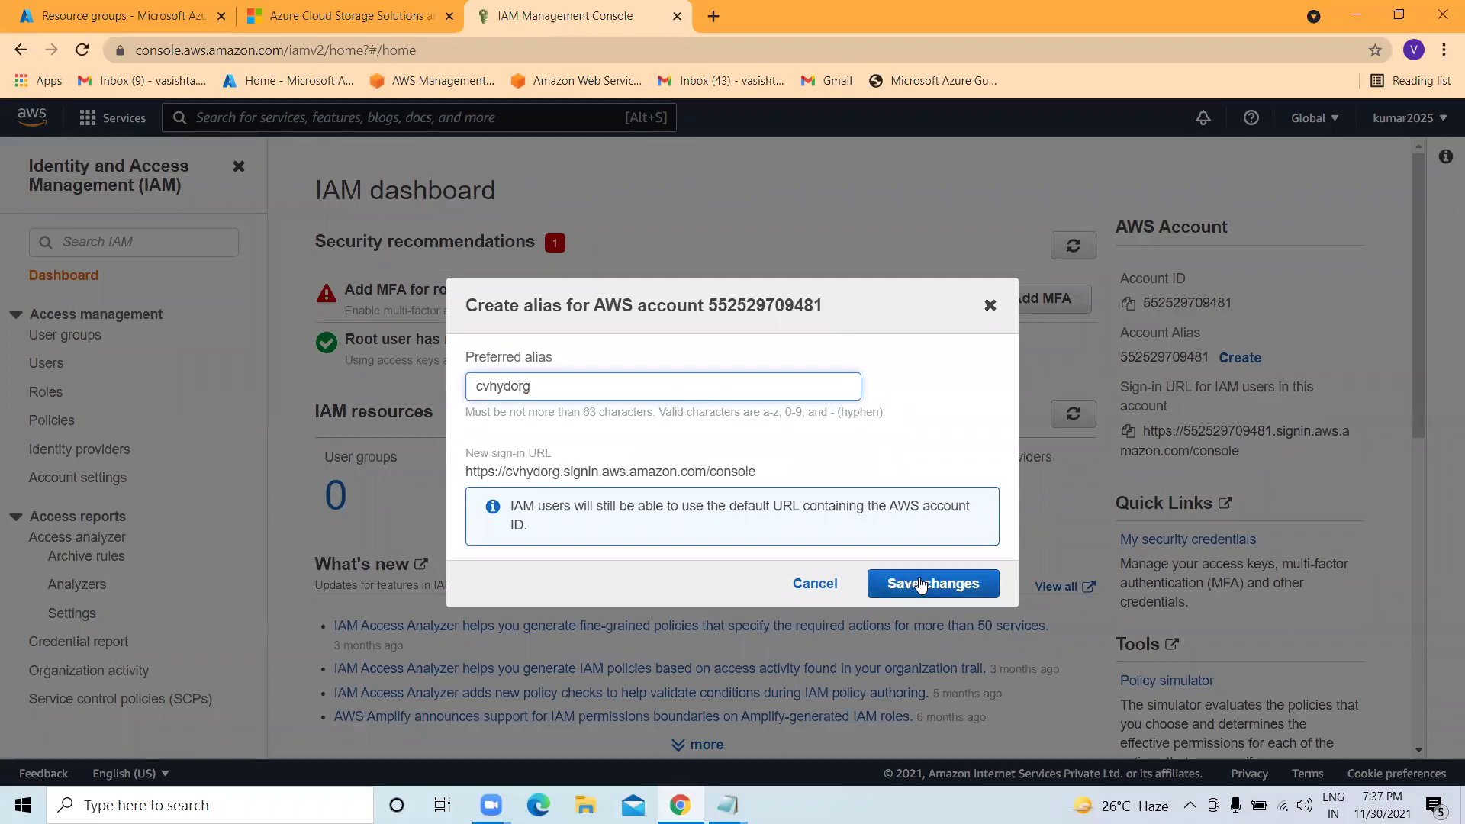
pyautogui.click(946, 586)
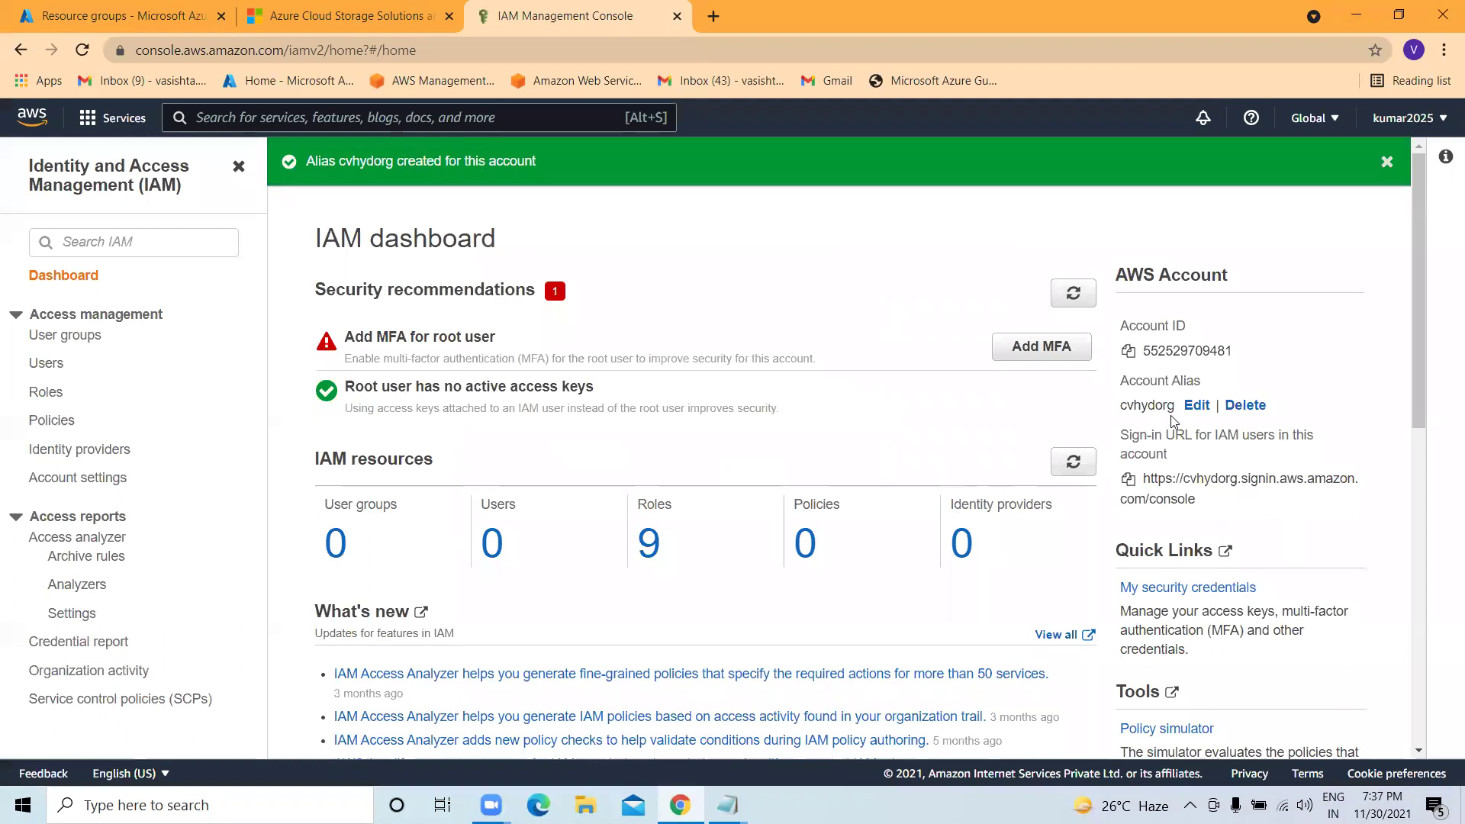
# Dismiss the alias-created notice and copy the cvhydorg IAM users sign-in URL.
pyautogui.click(1386, 161)
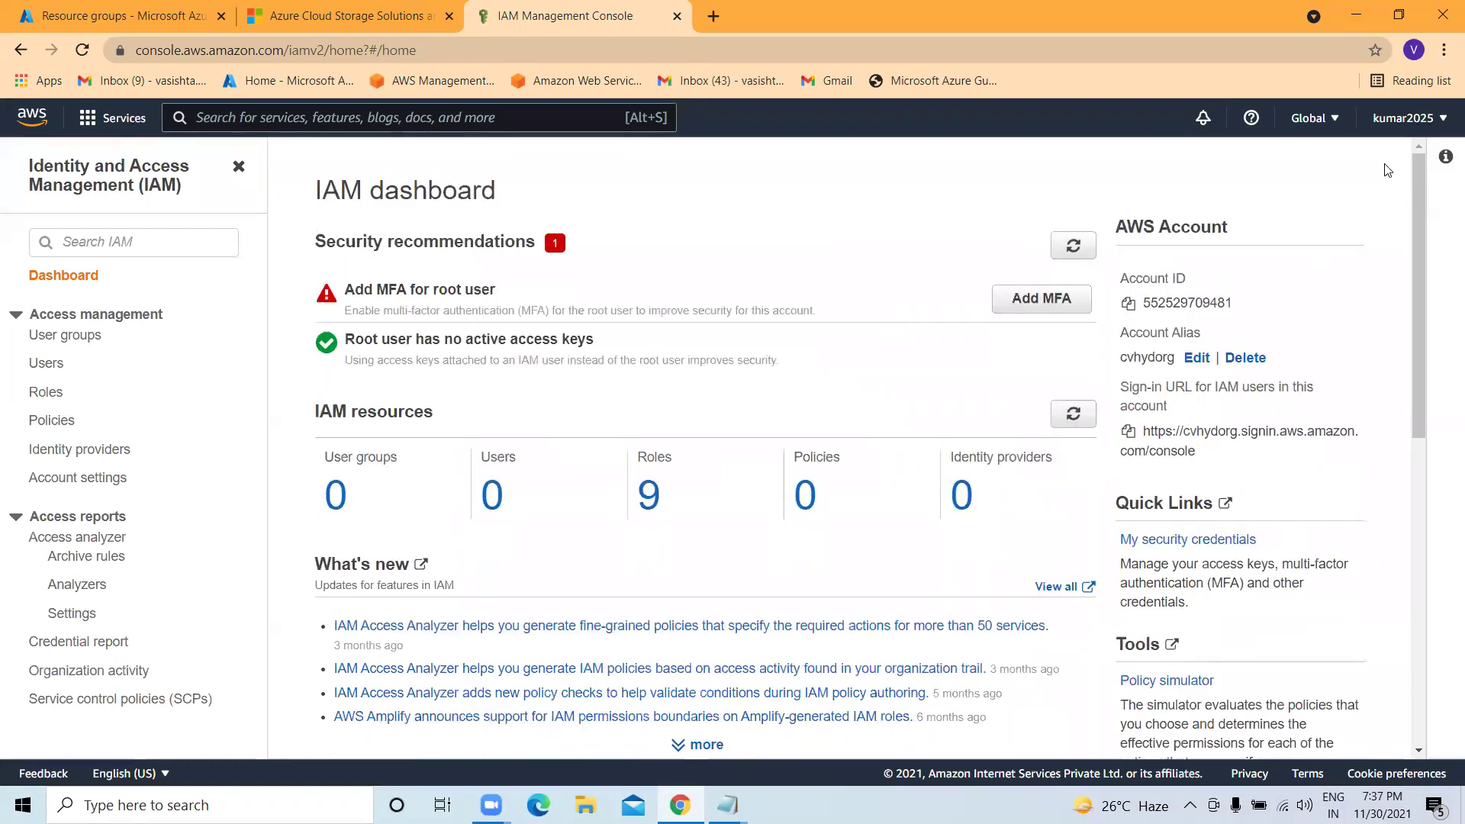
pyautogui.moveTo(1172, 356); pyautogui.dragTo(1111, 364)
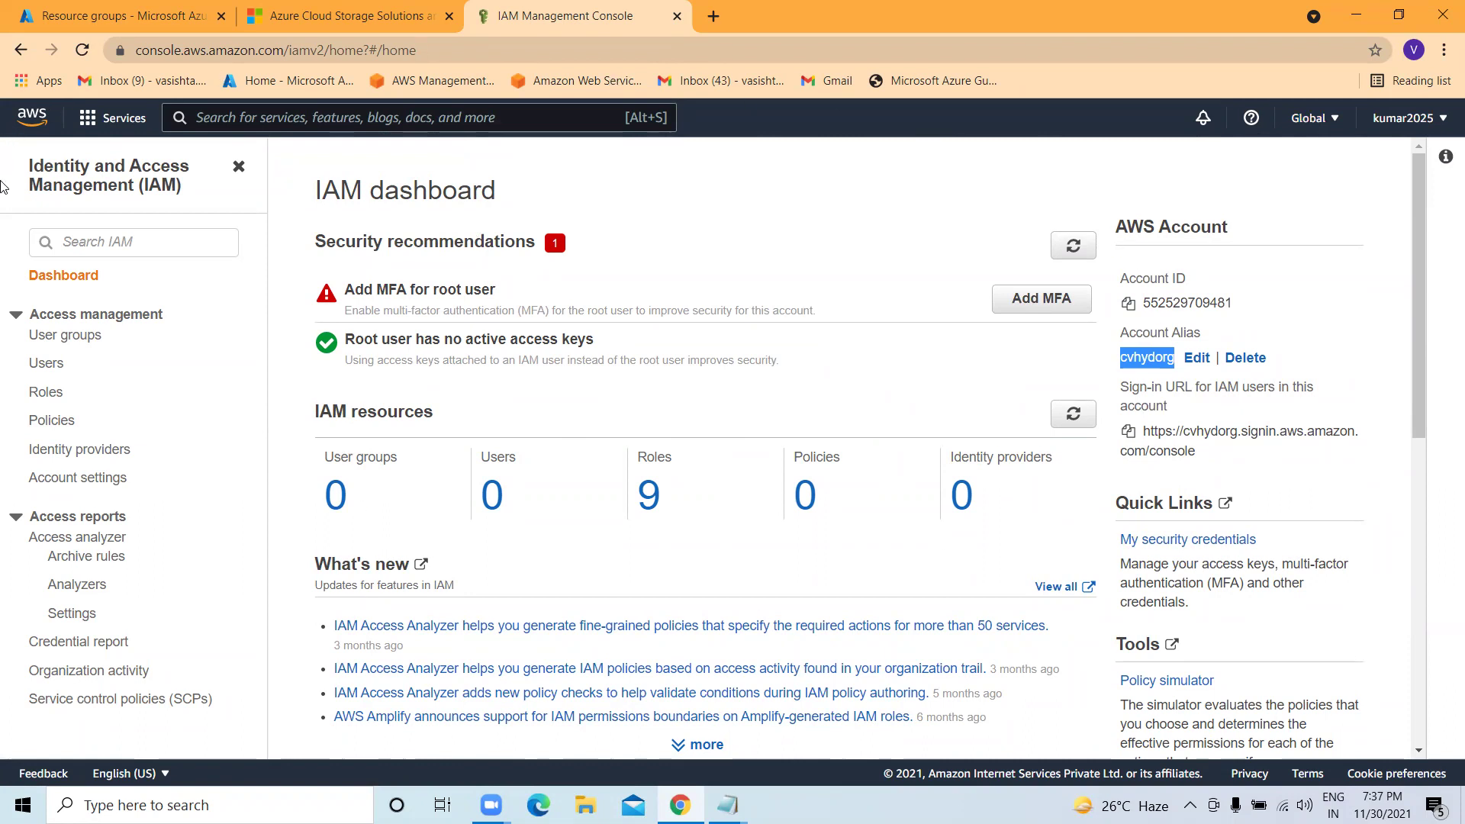
pyautogui.click(1439, 122)
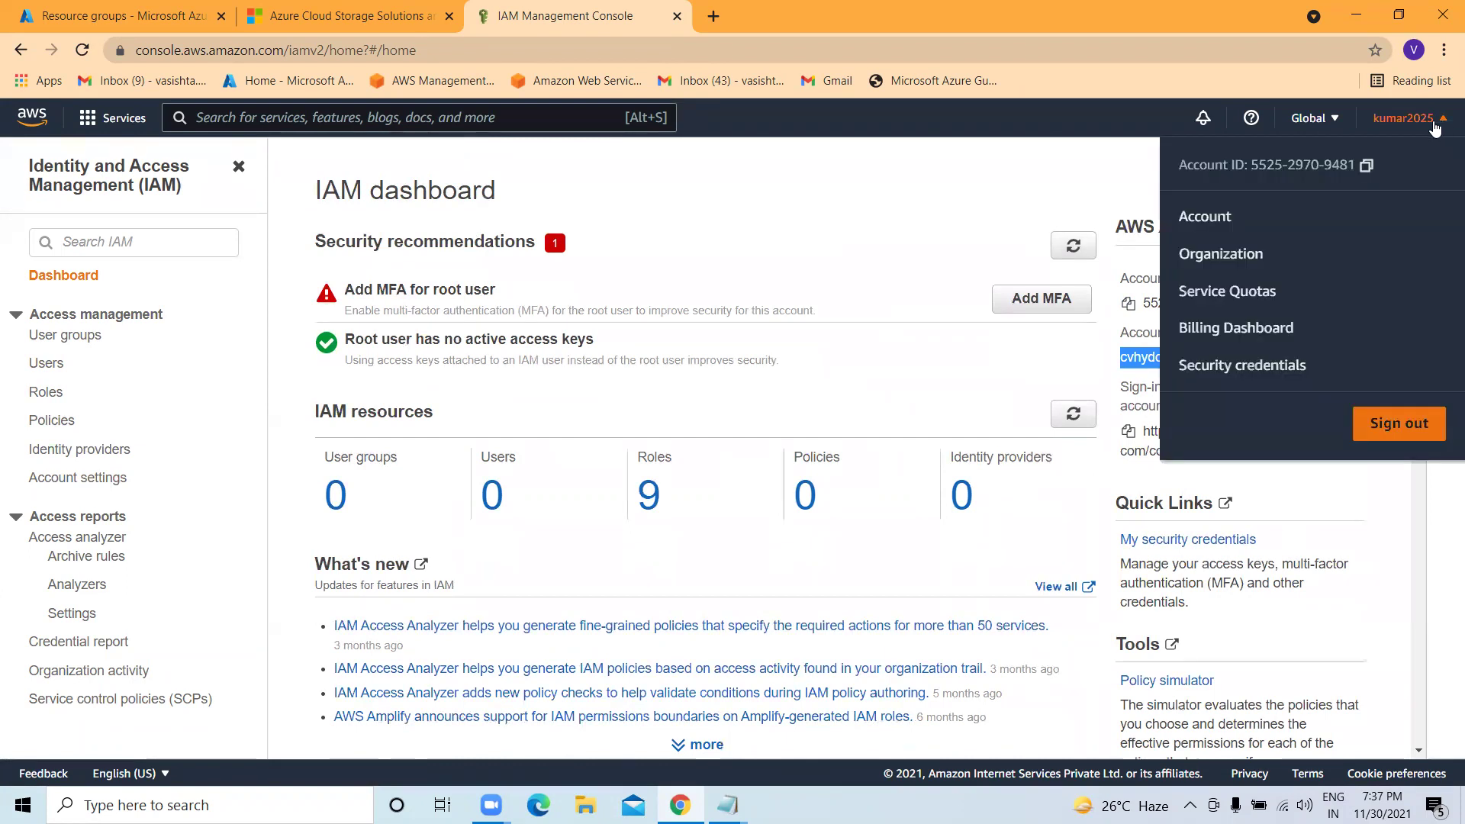
pyautogui.click(1116, 177)
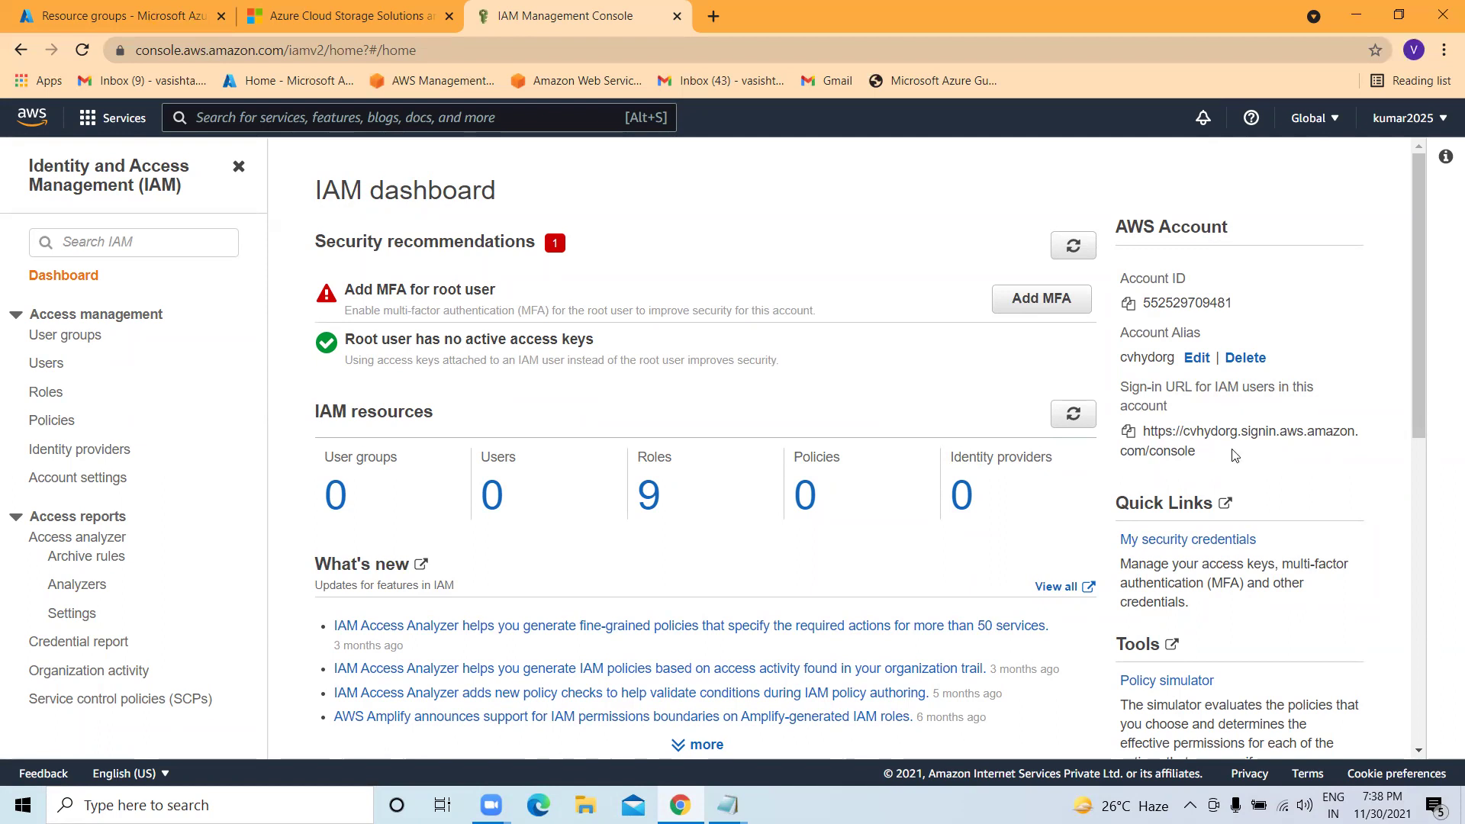
pyautogui.click(1129, 433)
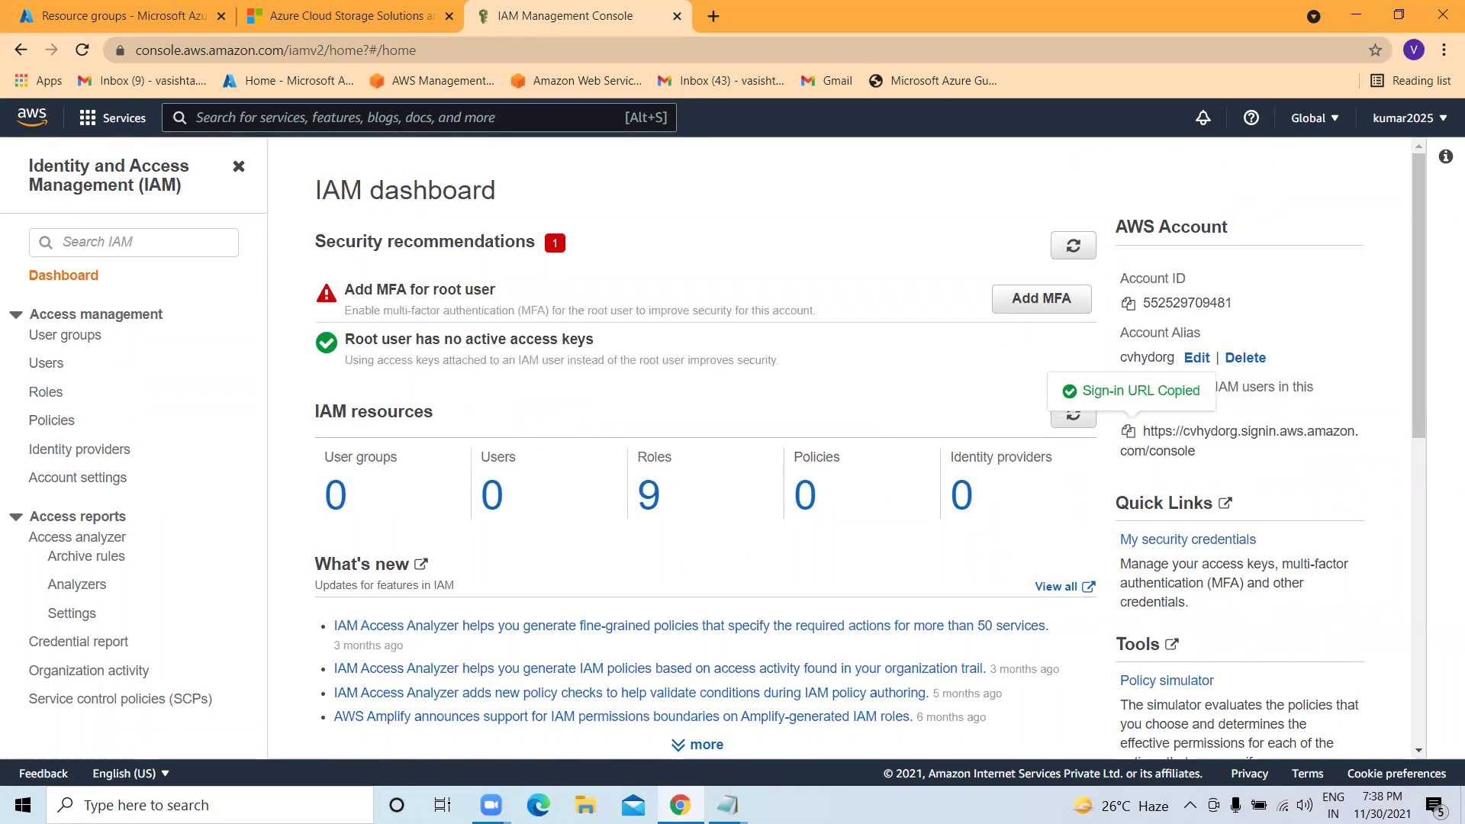
pyautogui.moveTo(727, 805)
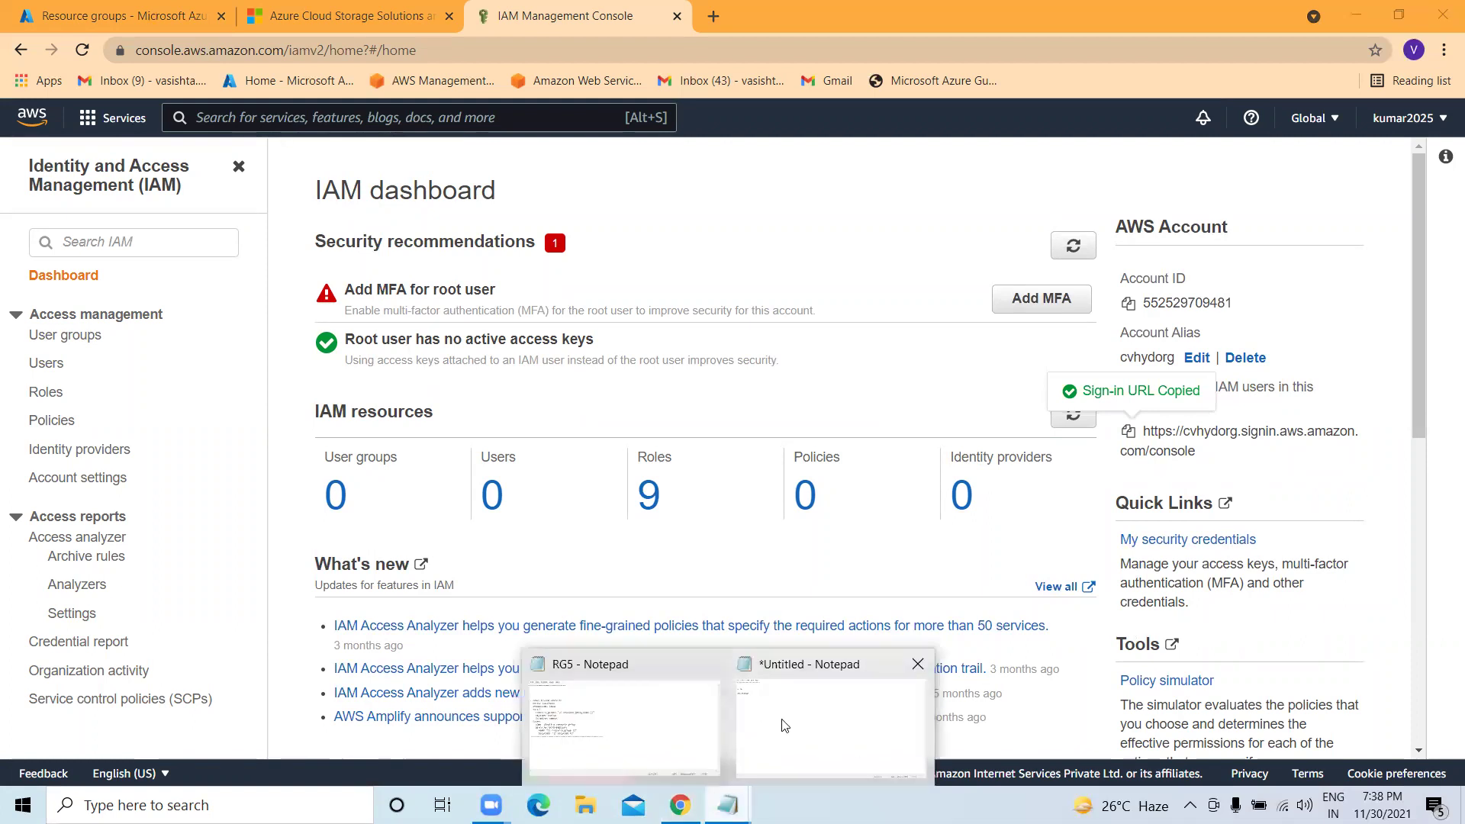
pyautogui.click(782, 725)
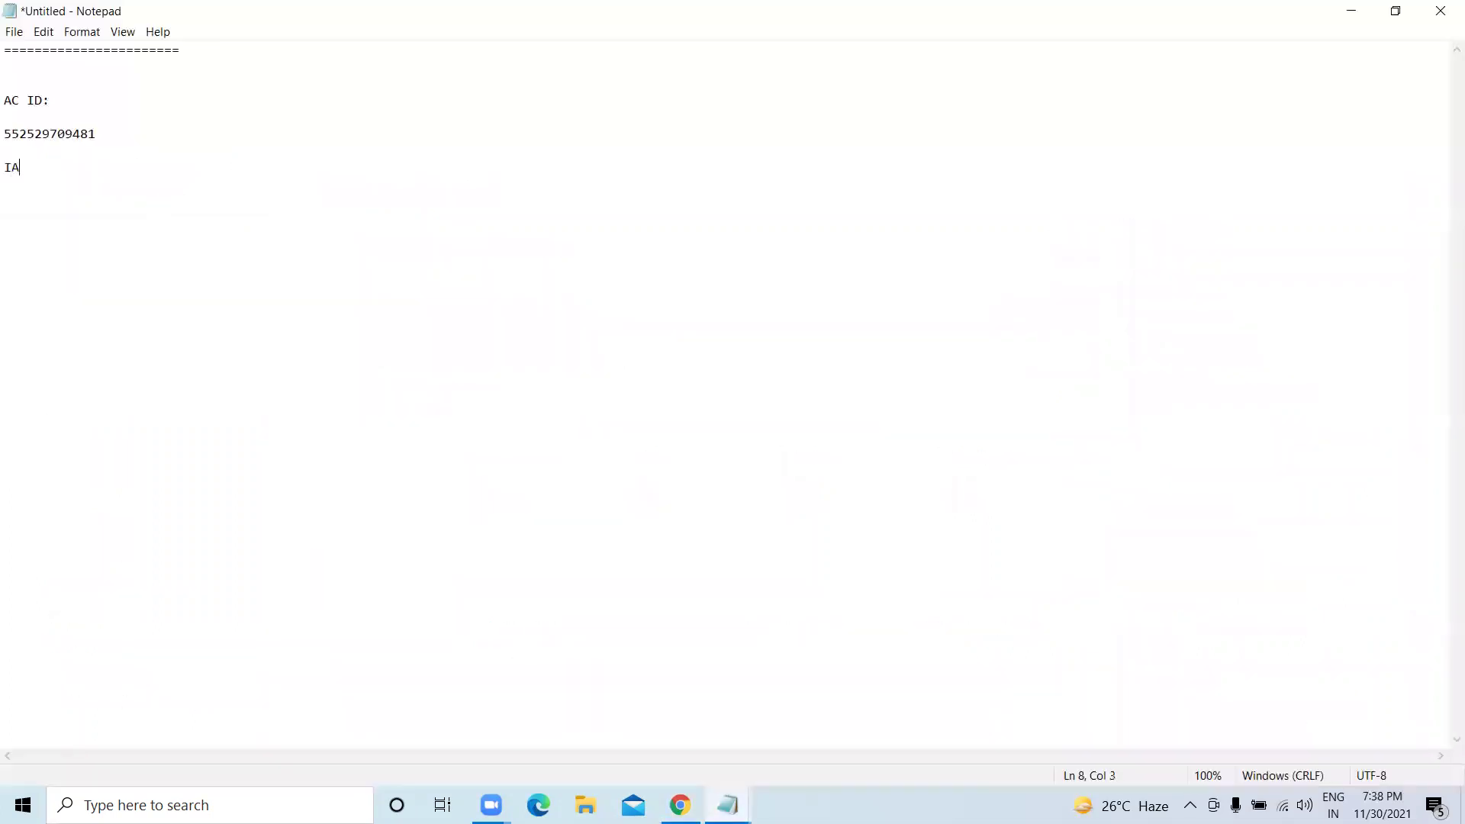
# Add an 'IAM Users Sing Link:' label, the pasted sign-in URL, and an equals-sign separator.
pyautogui.write('Users Sing Link:')
pyautogui.press('Return')
pyautogui.press('Return')
pyautogui.hotkey('ctrl', 'v')
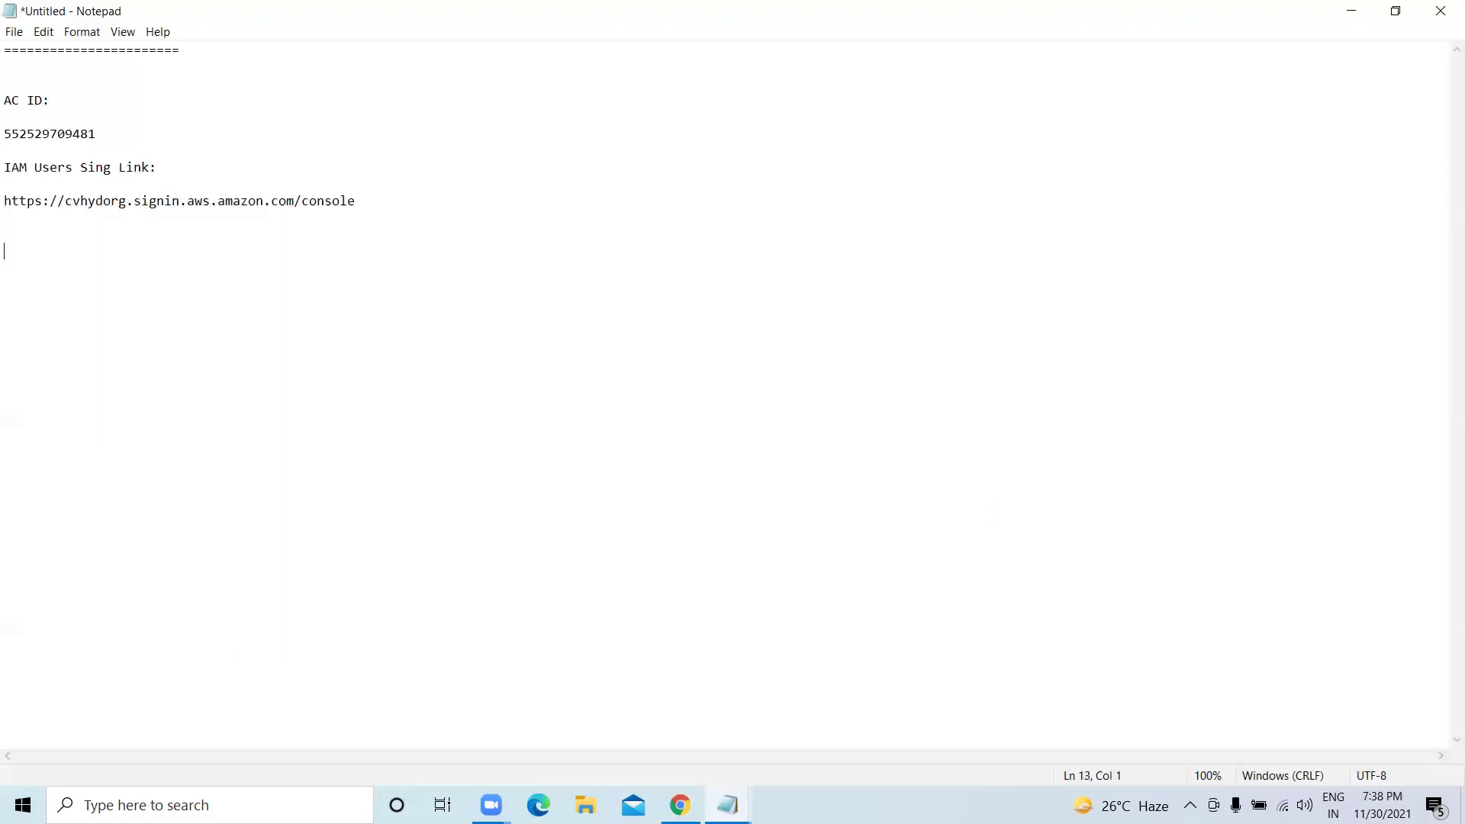
pyautogui.write('============================================')
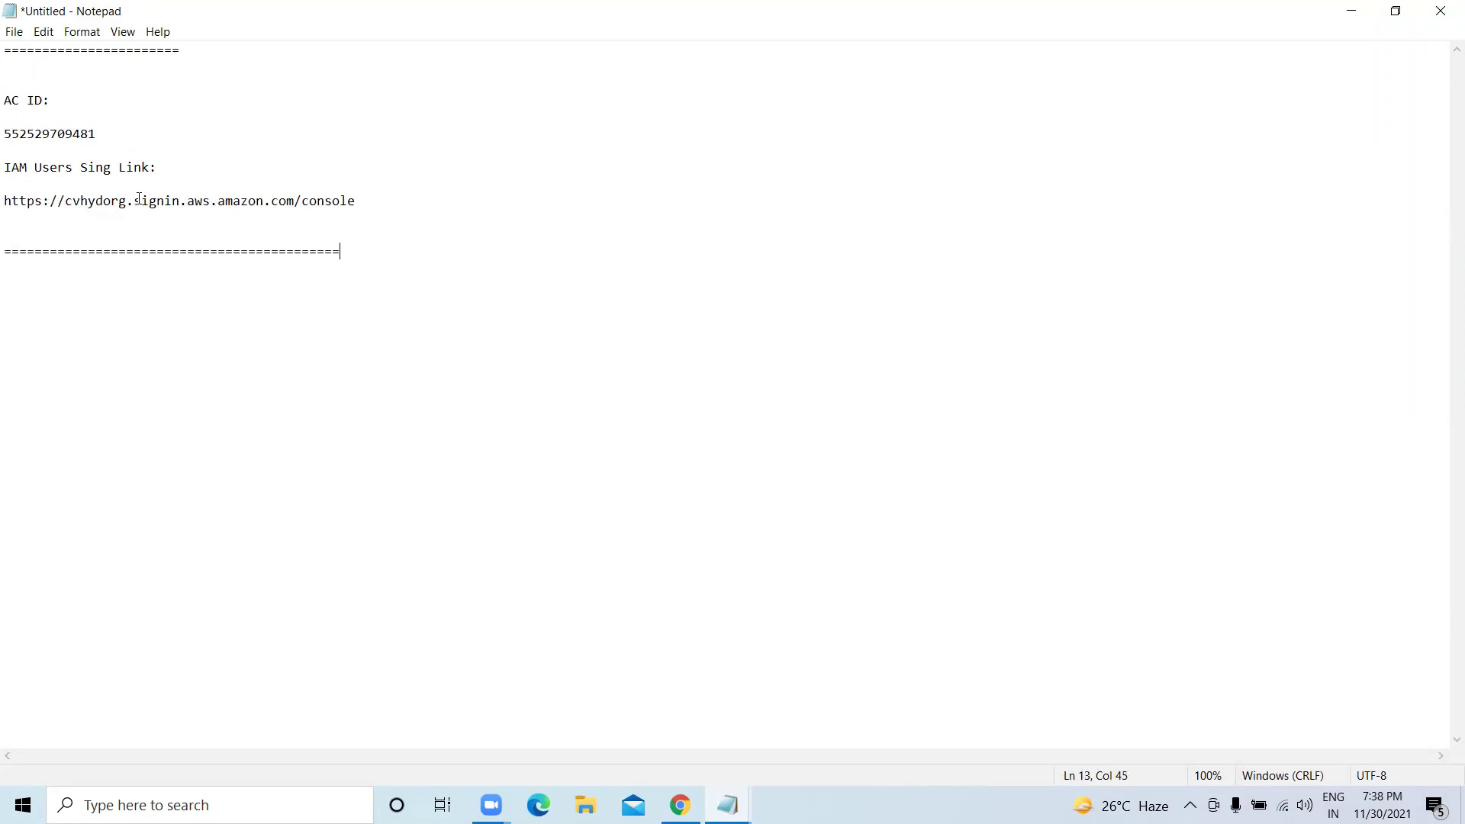
pyautogui.moveTo(128, 201); pyautogui.dragTo(65, 205)
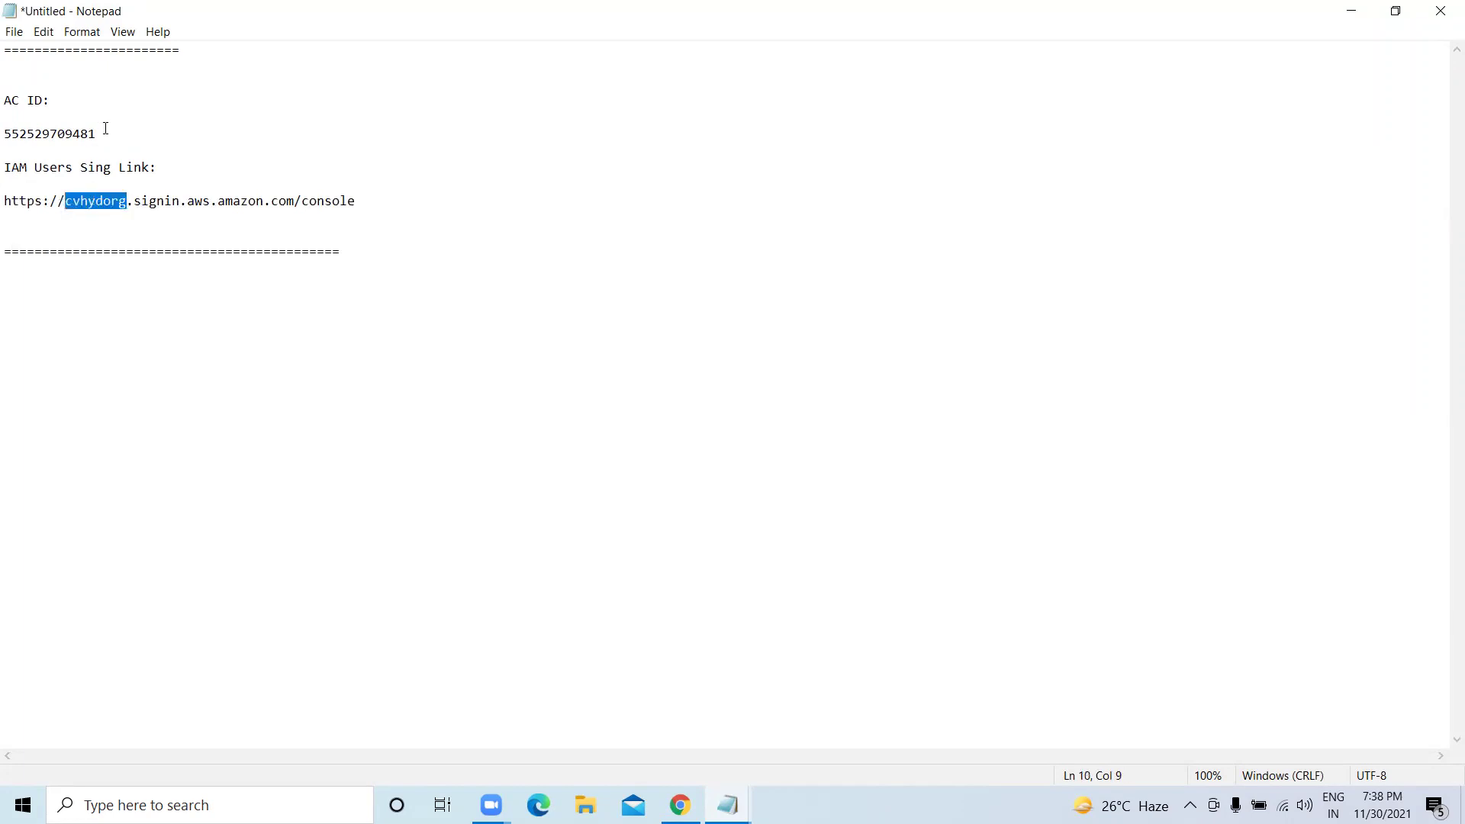
pyautogui.moveTo(106, 129); pyautogui.dragTo(6, 131)
pyautogui.moveTo(123, 202); pyautogui.dragTo(62, 182)
pyautogui.moveTo(131, 134); pyautogui.dragTo(7, 132)
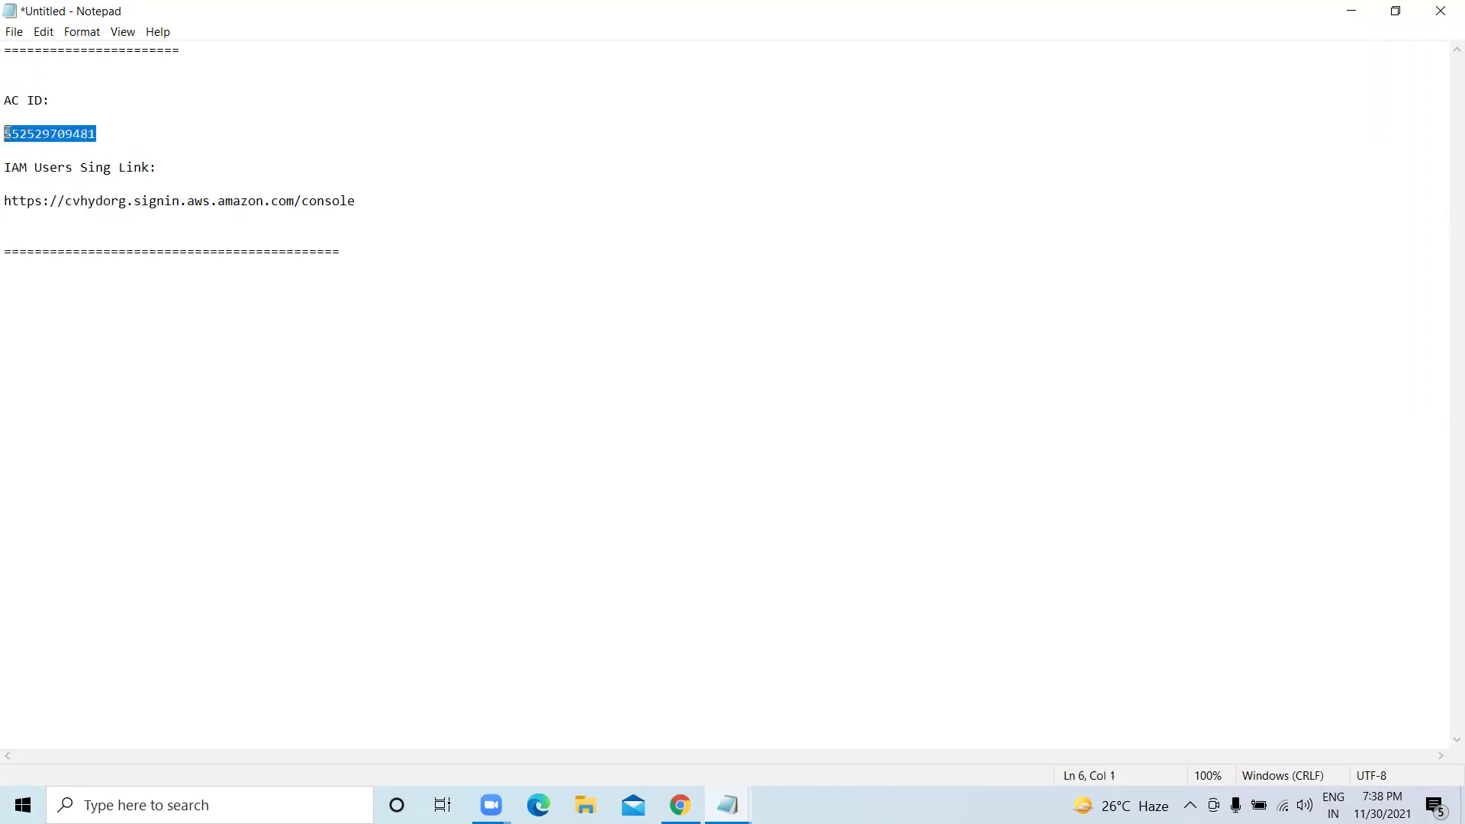
pyautogui.moveTo(420, 205); pyautogui.dragTo(3, 201)
# Leave Notepad and, via Add MFA on the IAM dashboard, activate MFA for the root user.
pyautogui.click(309, 201)
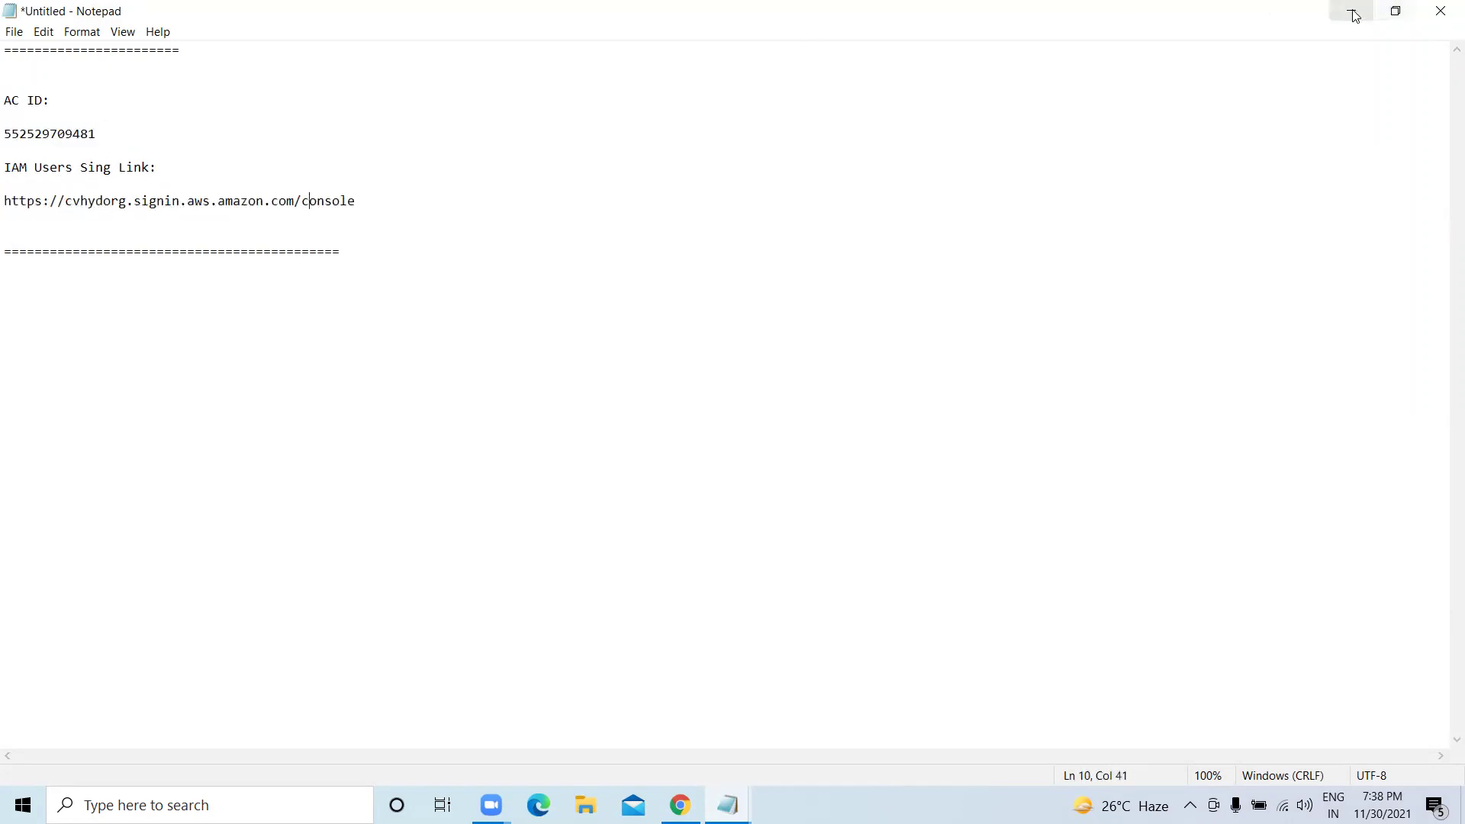
pyautogui.click(1352, 10)
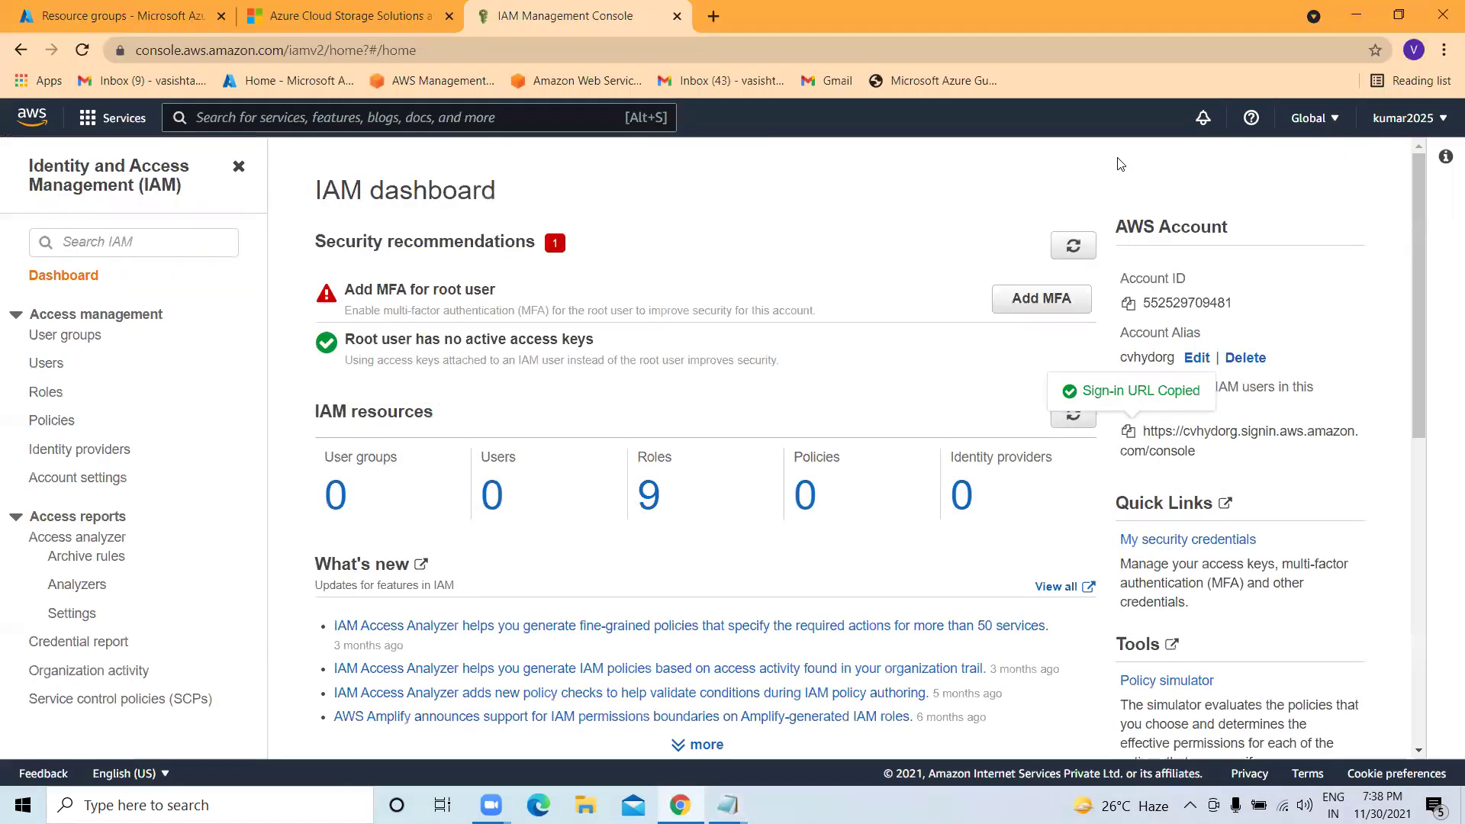
pyautogui.click(1445, 123)
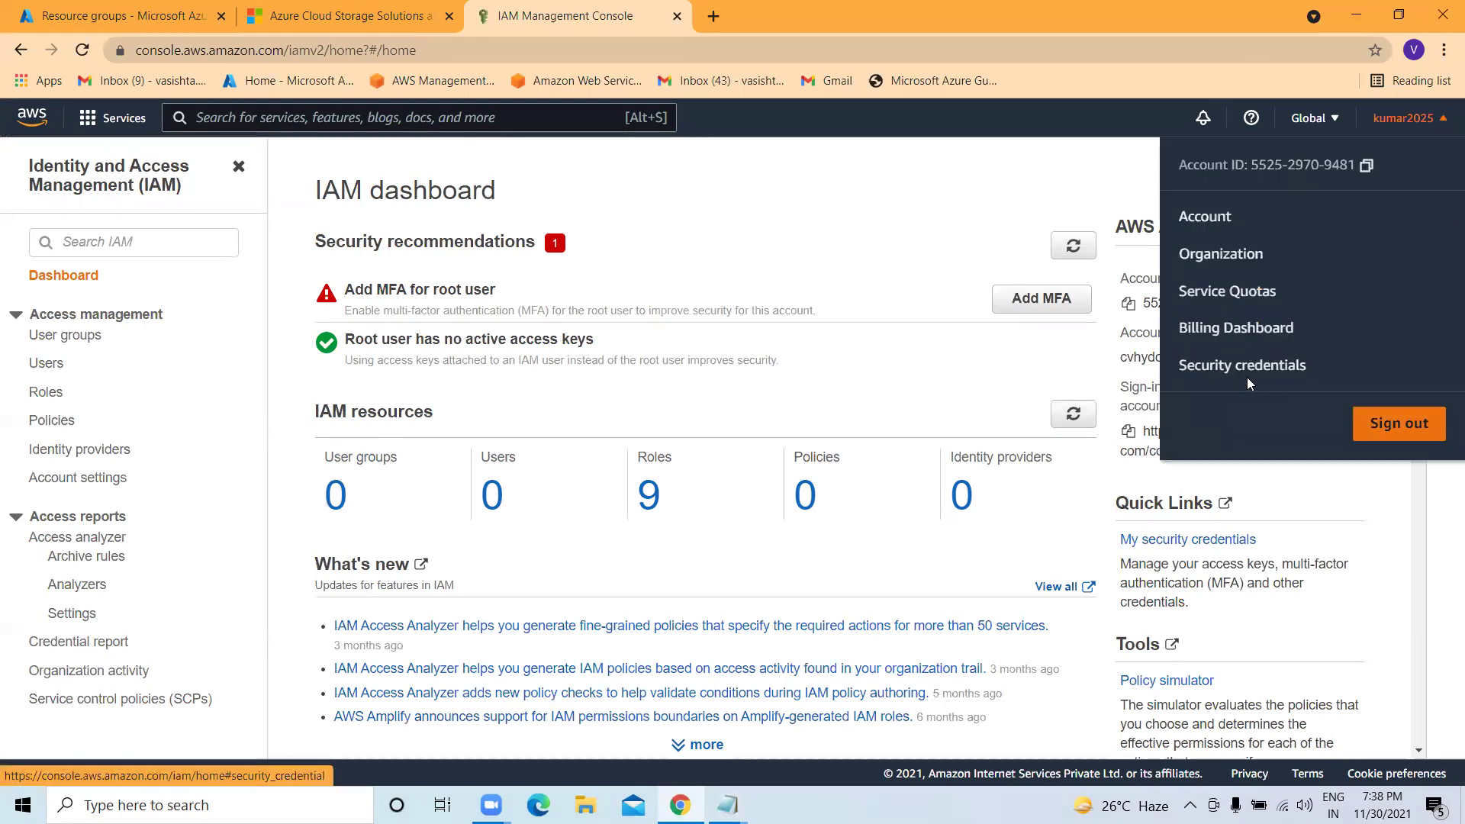
pyautogui.click(1184, 365)
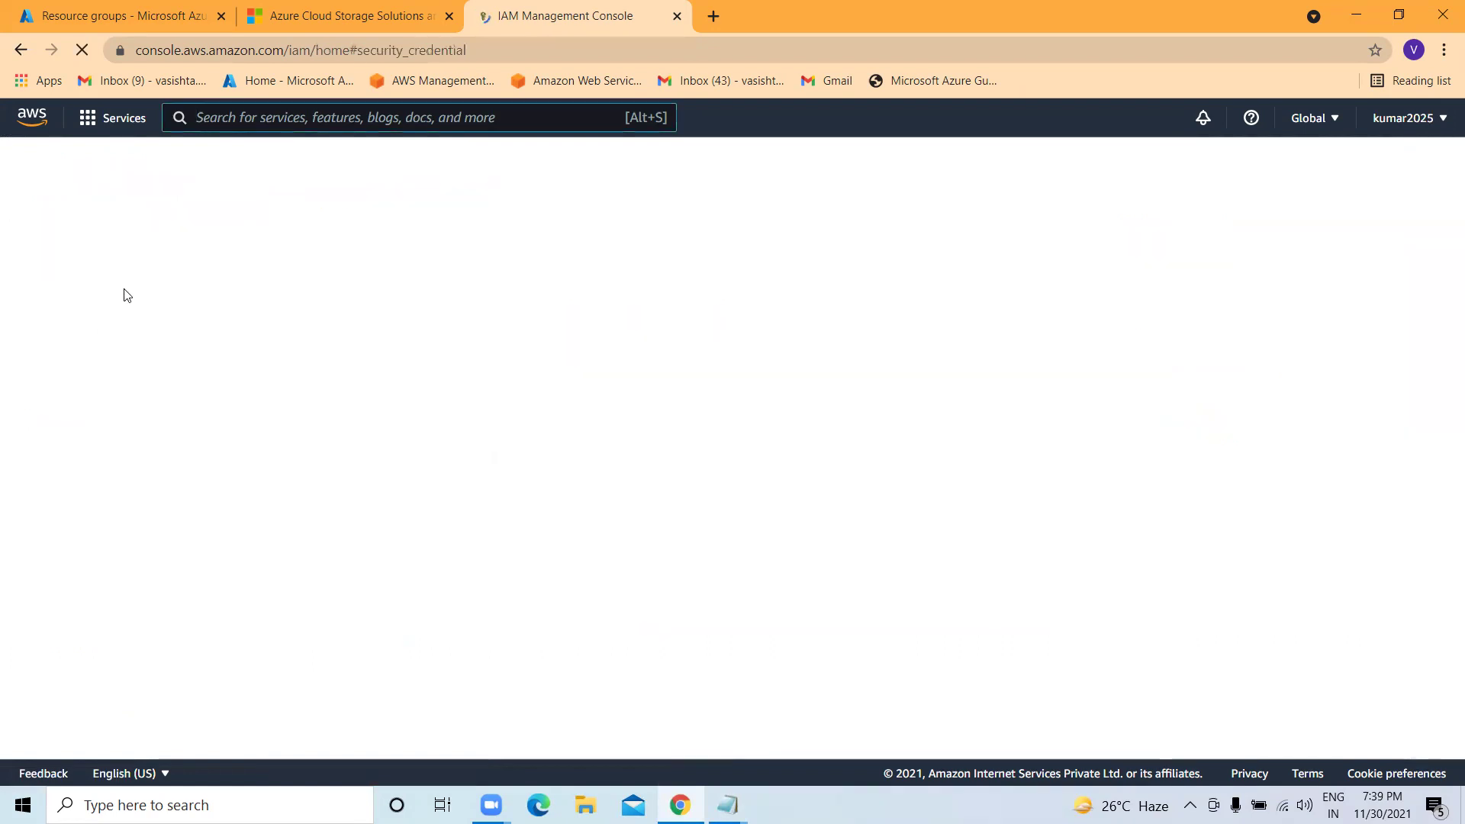
pyautogui.click(79, 238)
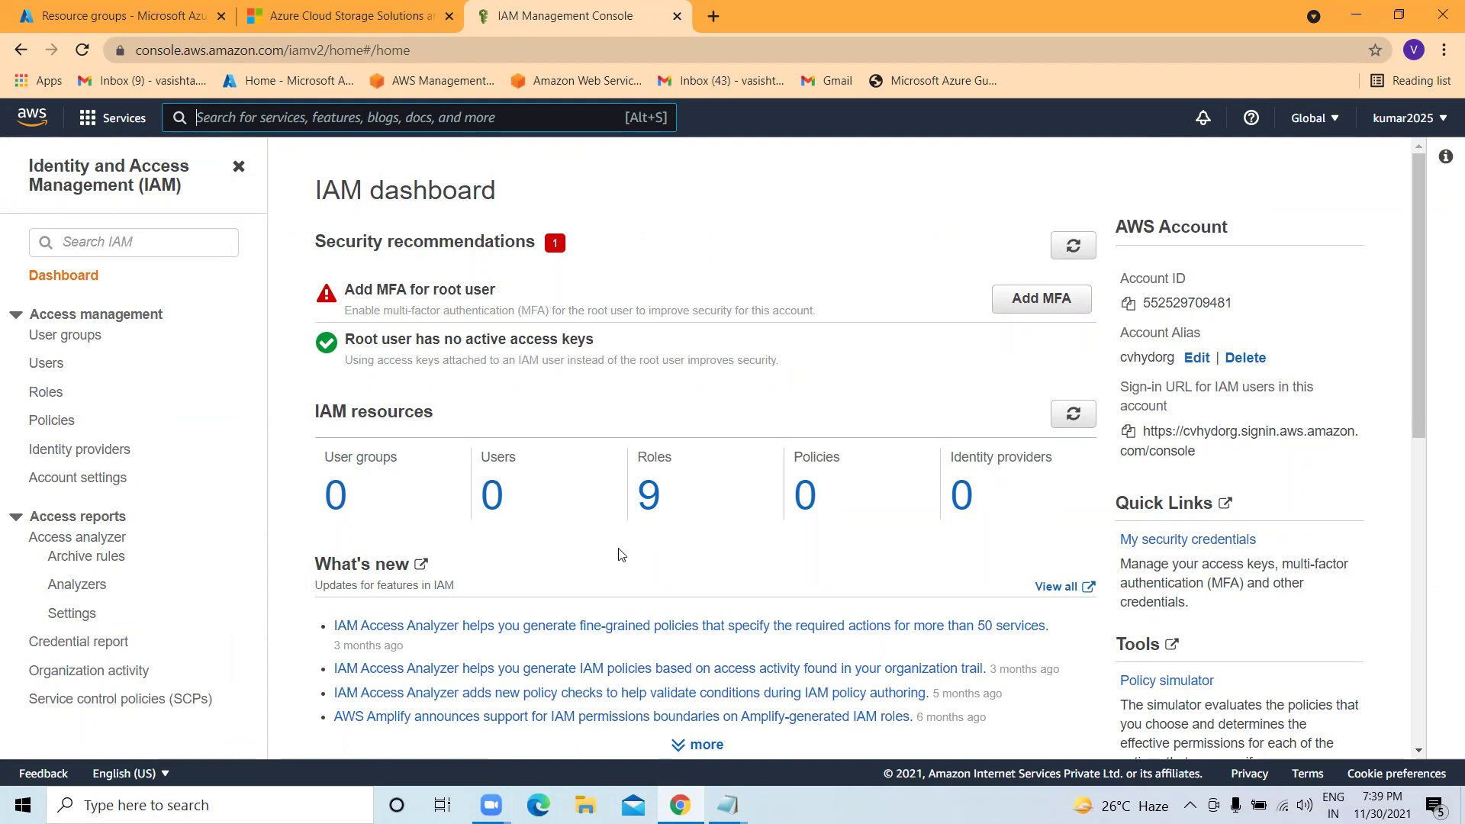
pyautogui.click(1031, 305)
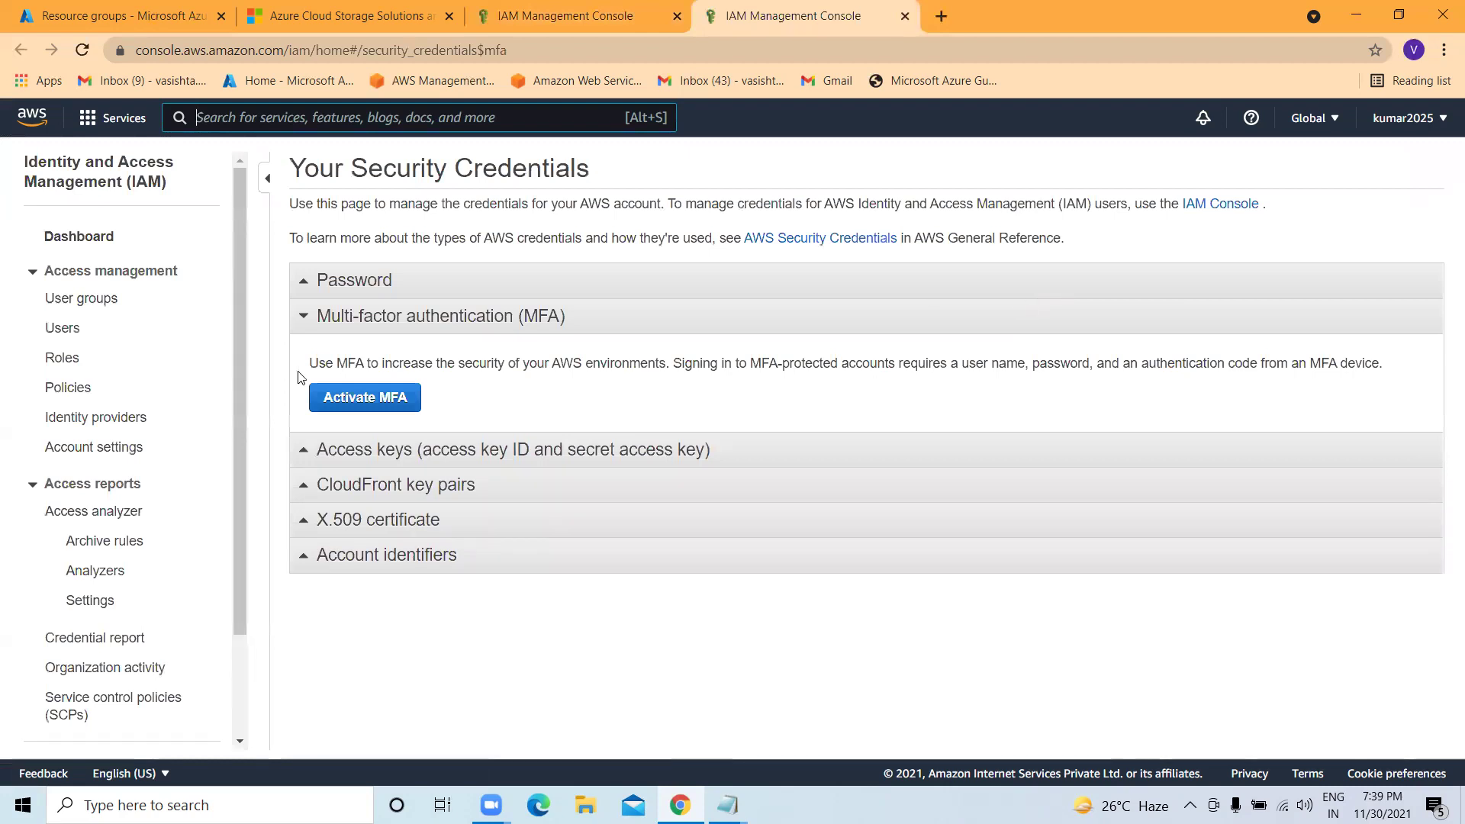
pyautogui.moveTo(569, 314); pyautogui.dragTo(318, 315)
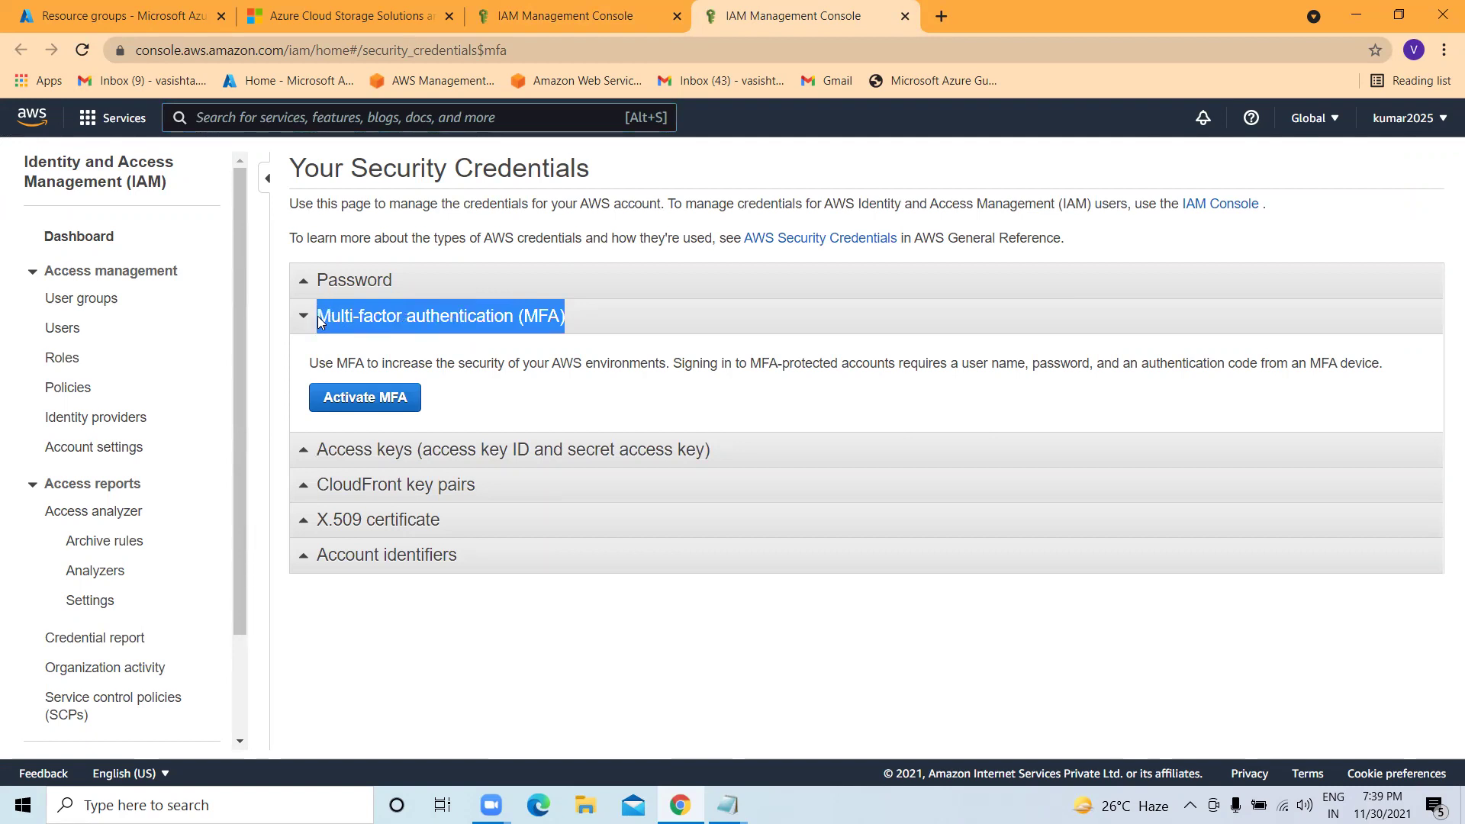
pyautogui.click(349, 400)
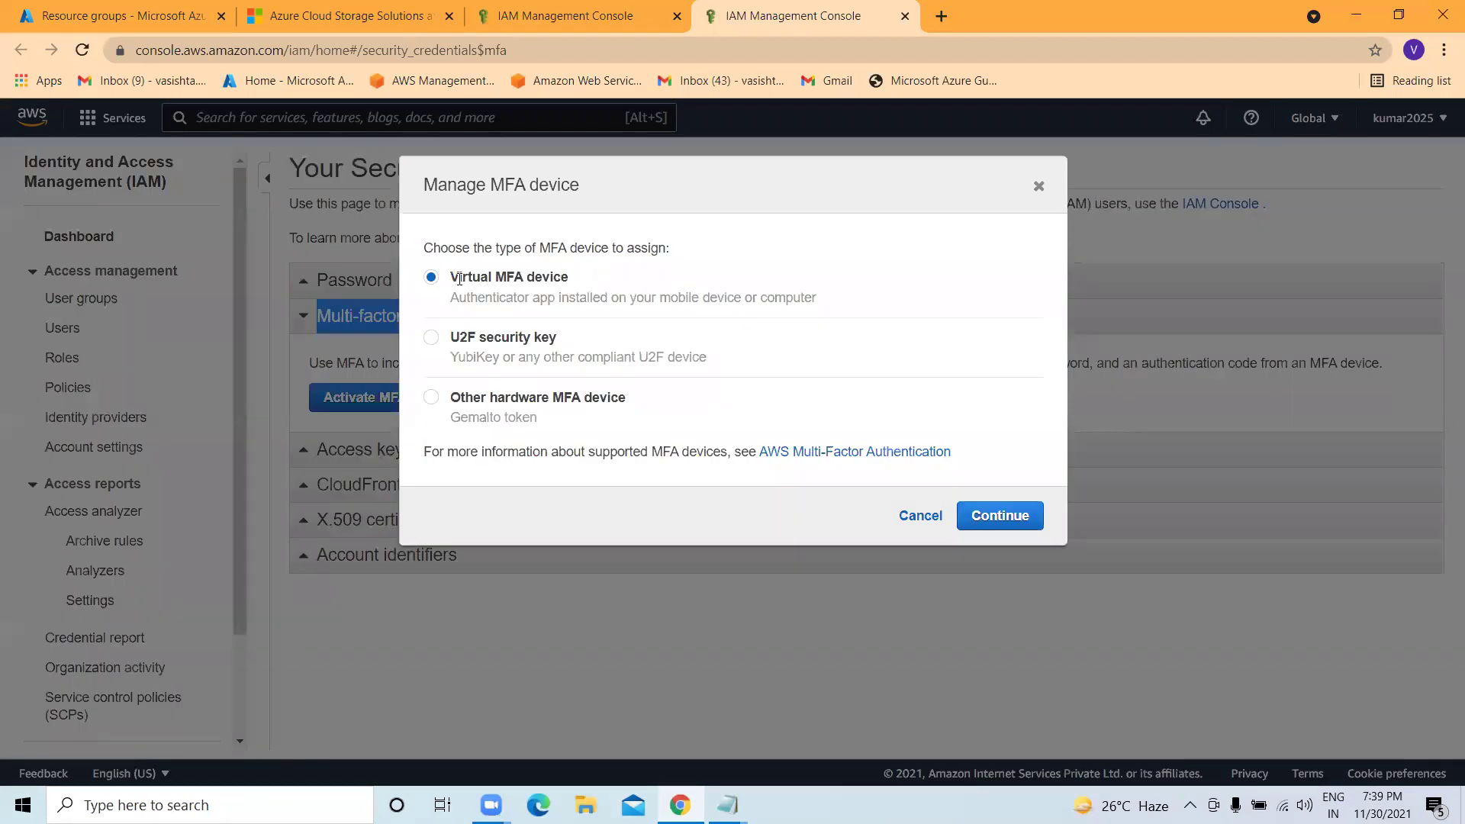
# Choose a virtual MFA device, reveal its QR code, and open a new browser tab.
pyautogui.click(988, 513)
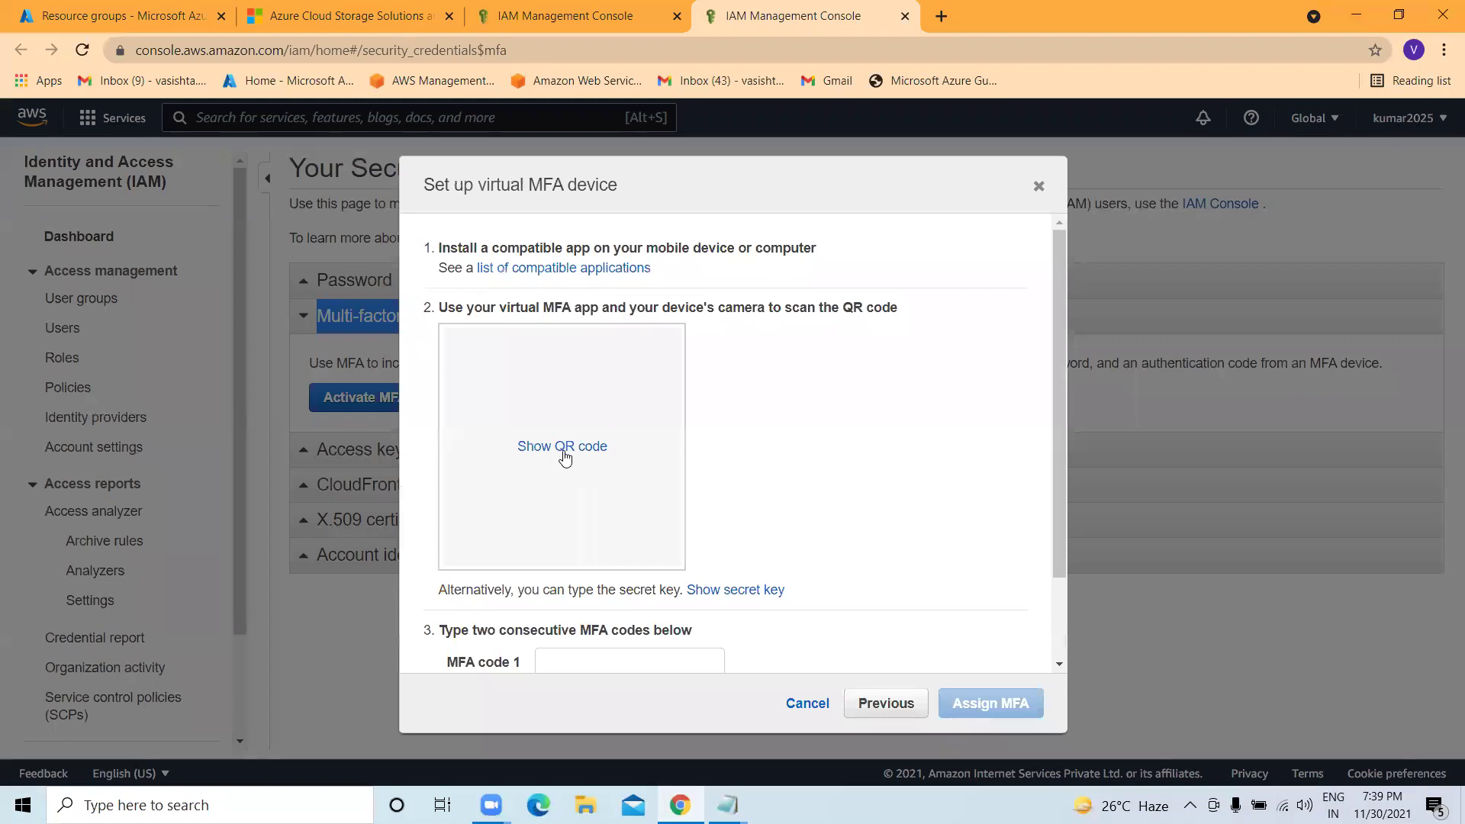
pyautogui.click(565, 452)
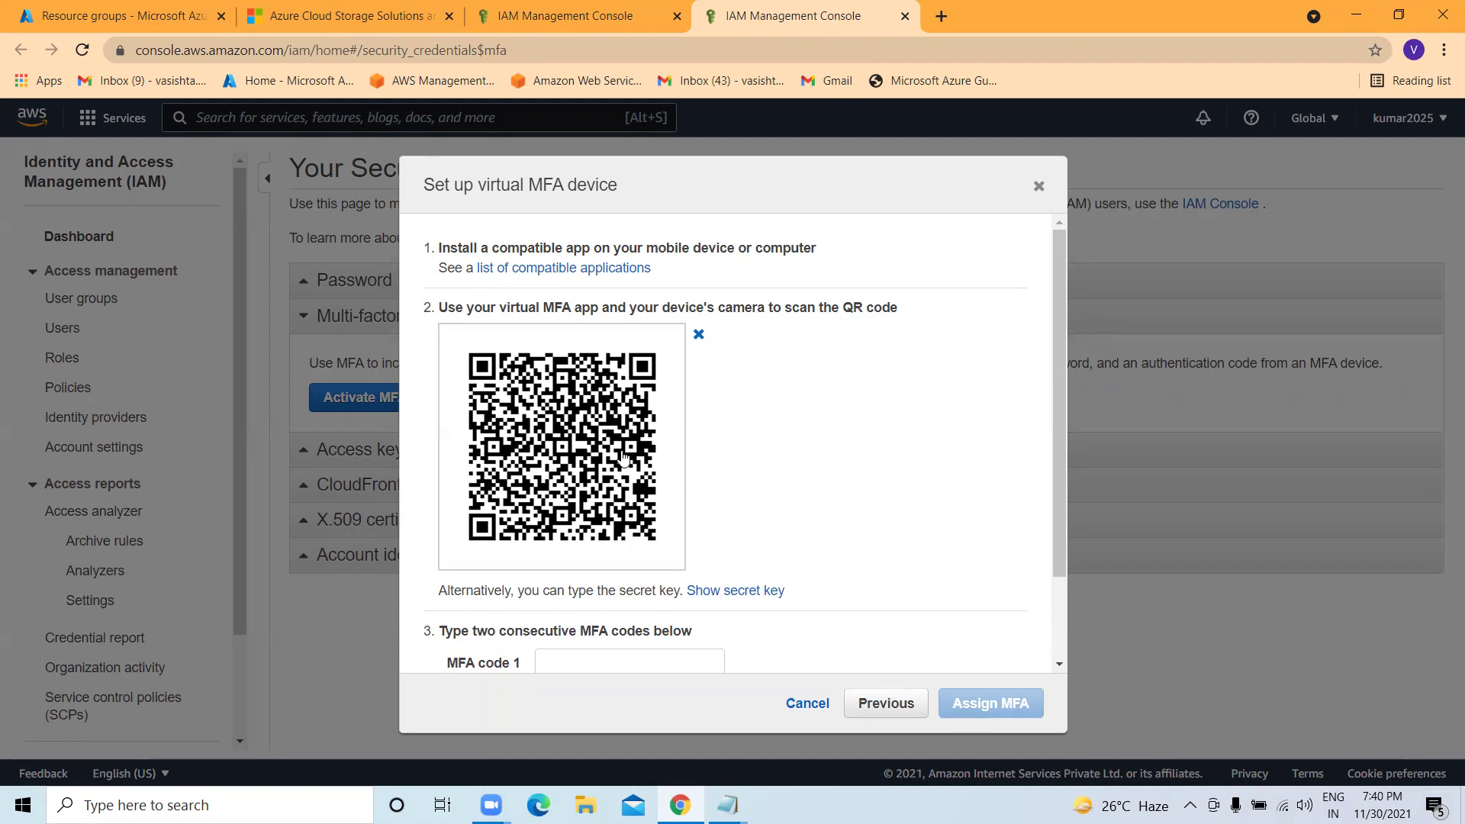
pyautogui.click(941, 15)
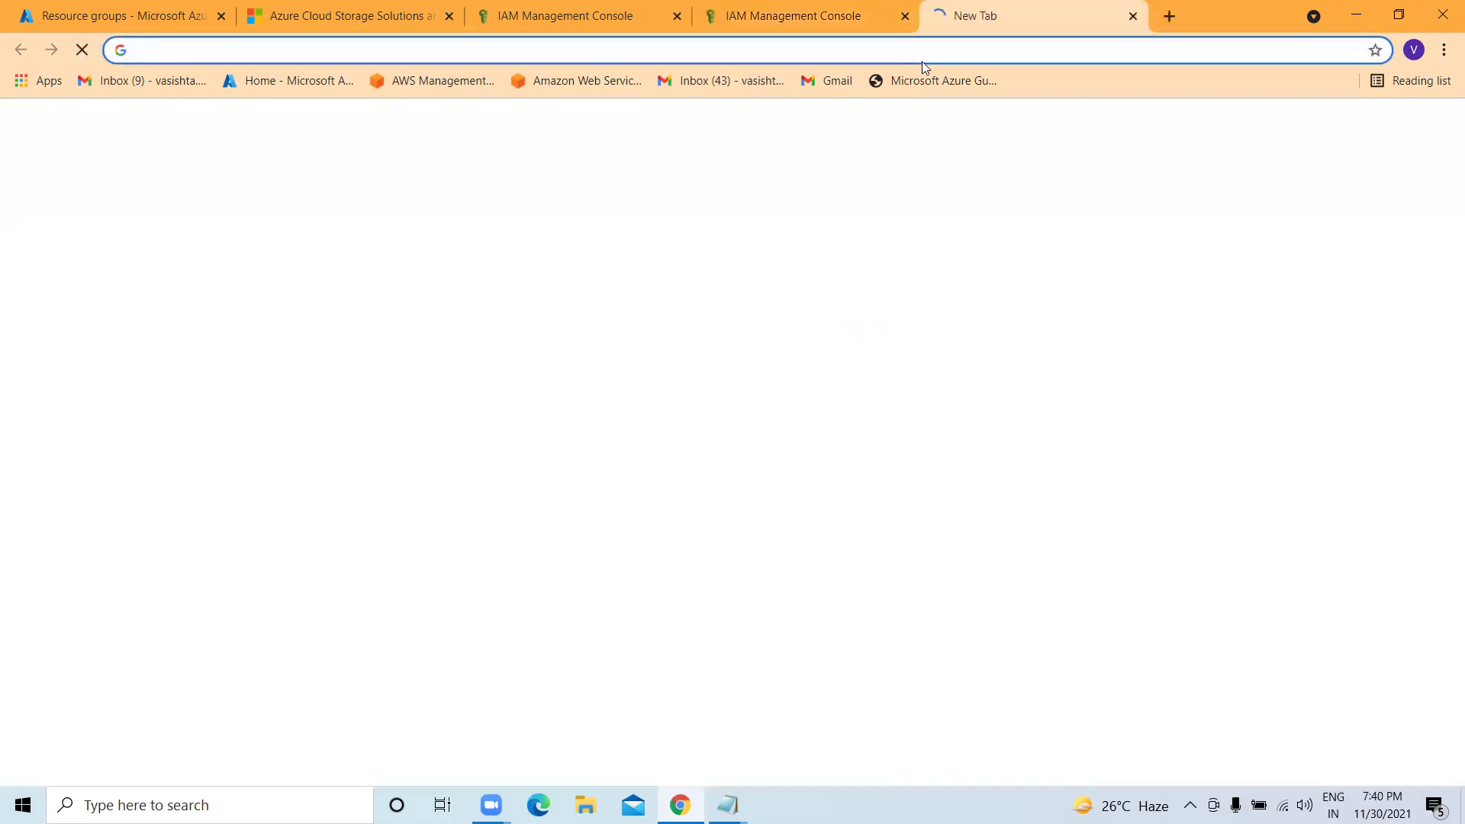
# Search Google for 'google authenticator', then return to the virtual MFA setup tab.
pyautogui.write('d')
pyautogui.press('BackSpace')
pyautogui.write('google')
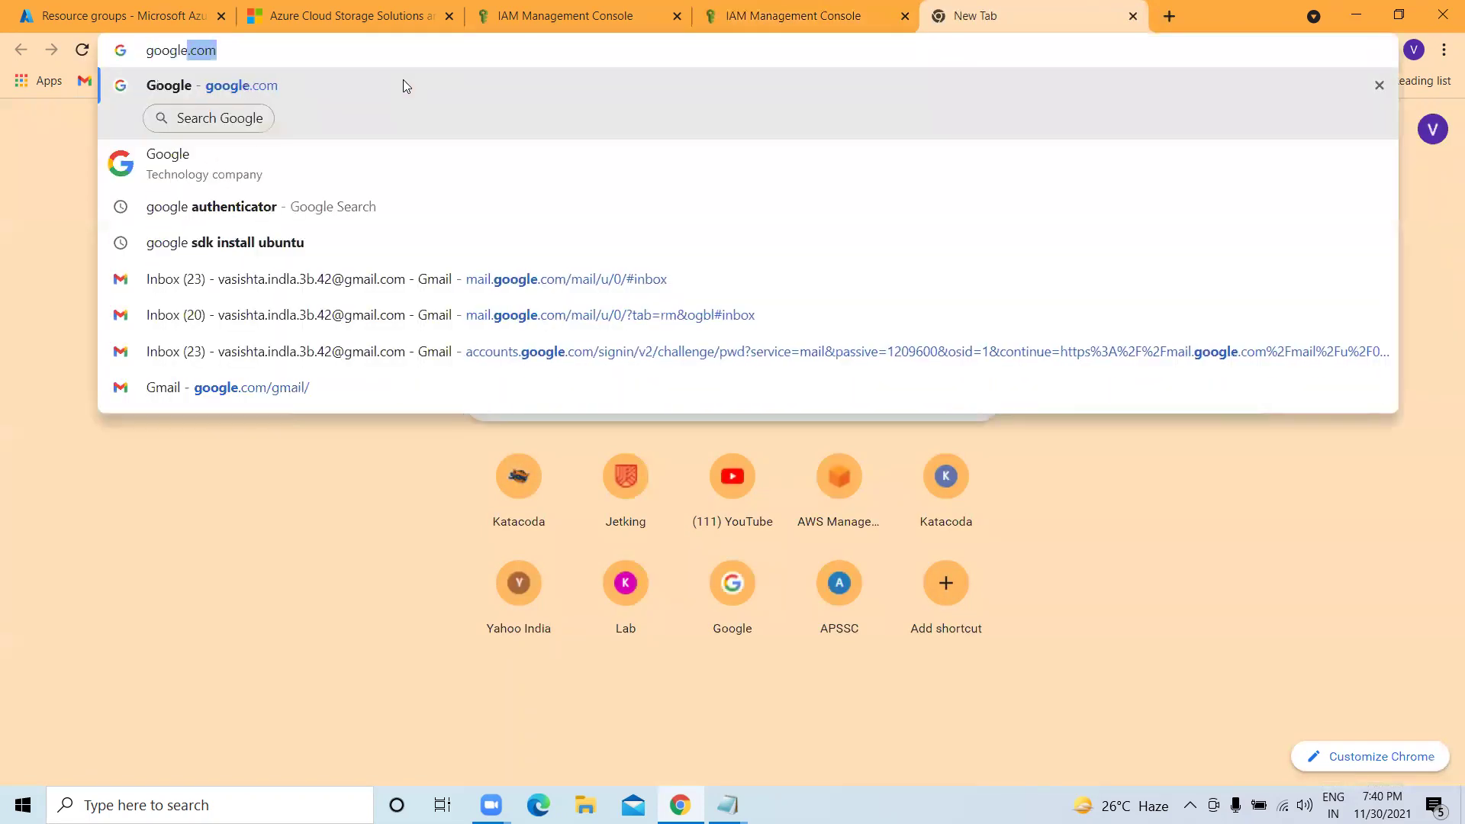
pyautogui.write(' authenticator')
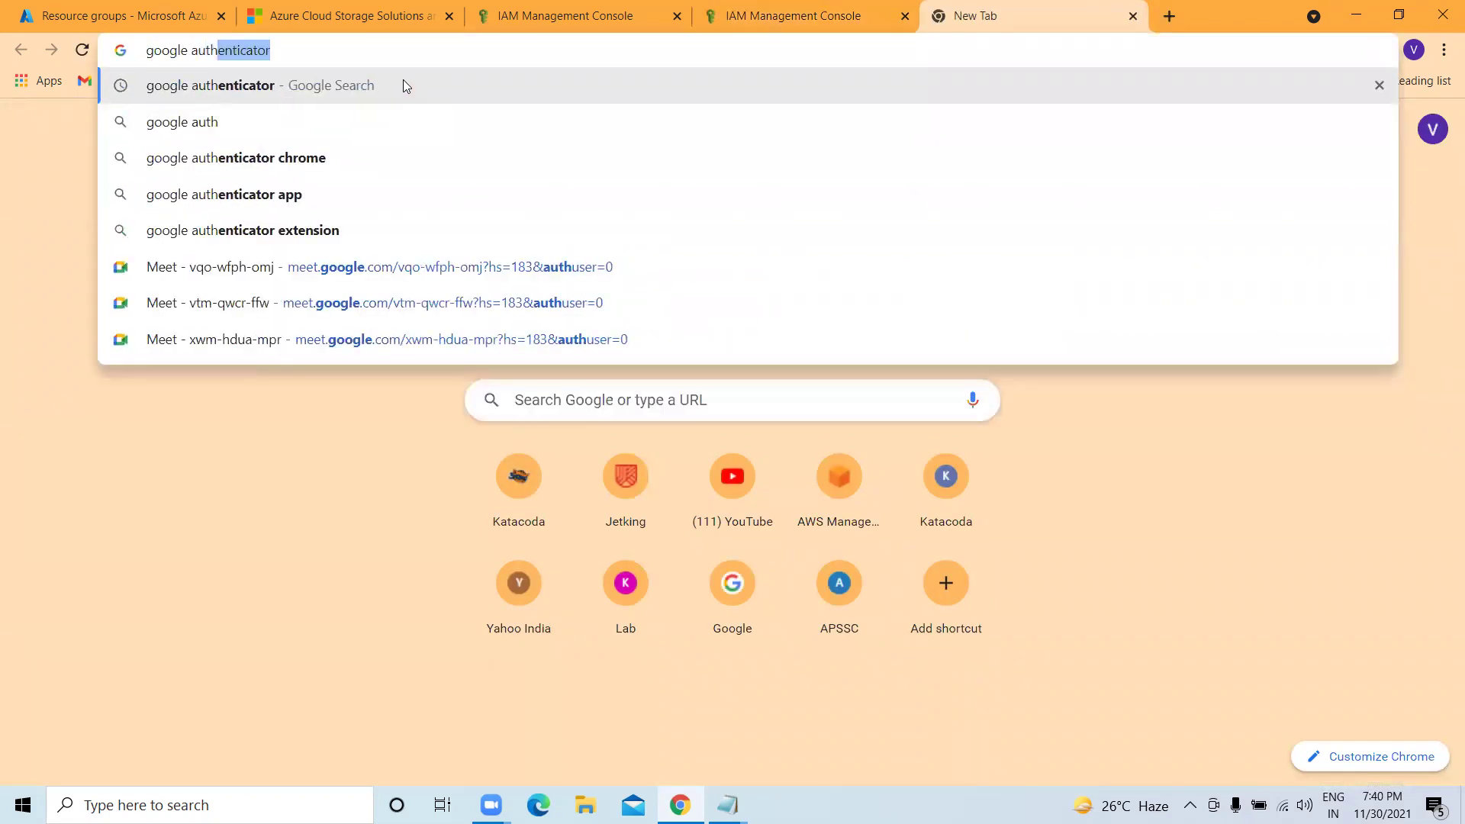
pyautogui.click(247, 85)
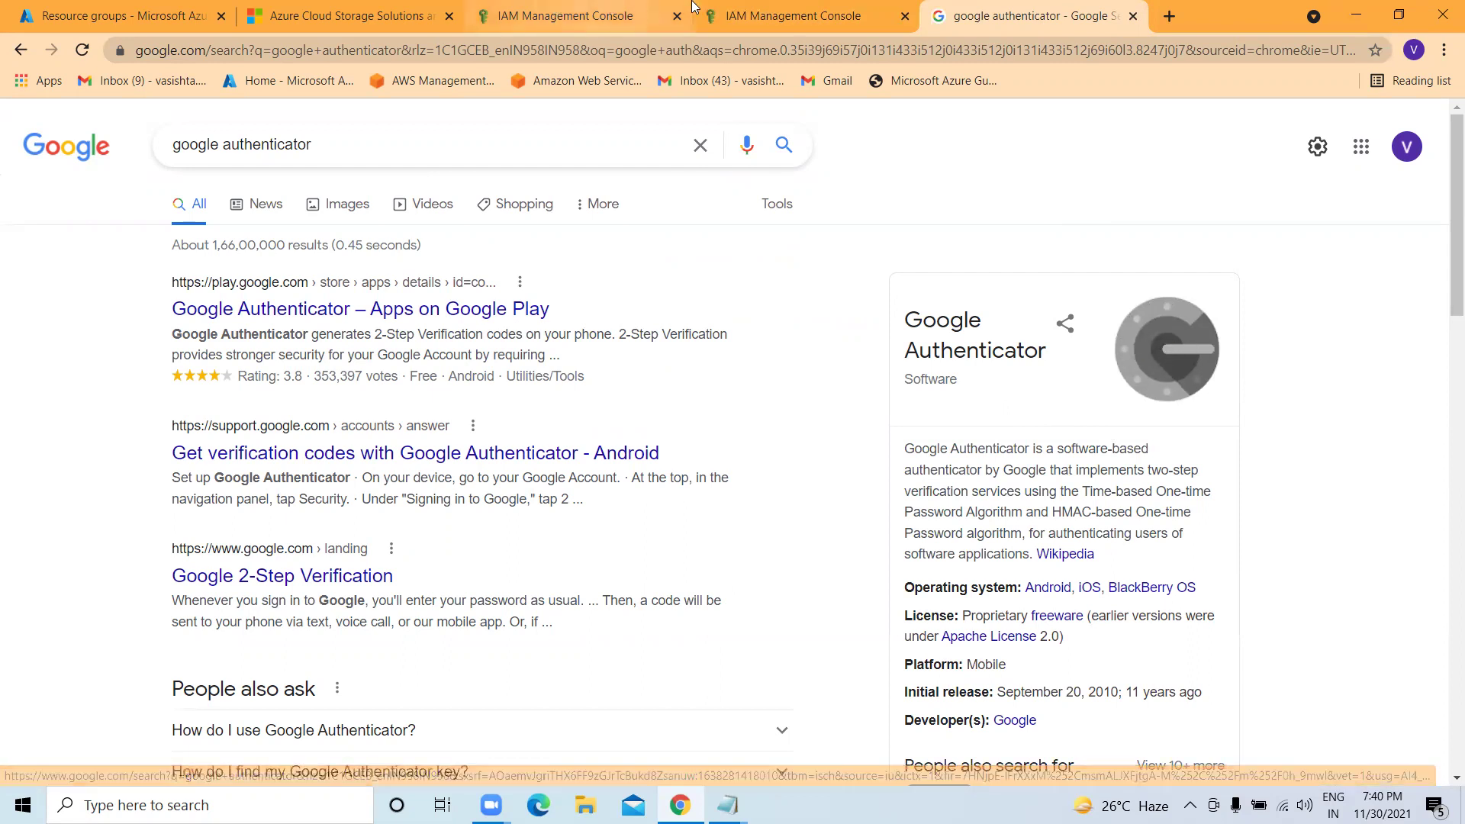
pyautogui.click(774, 16)
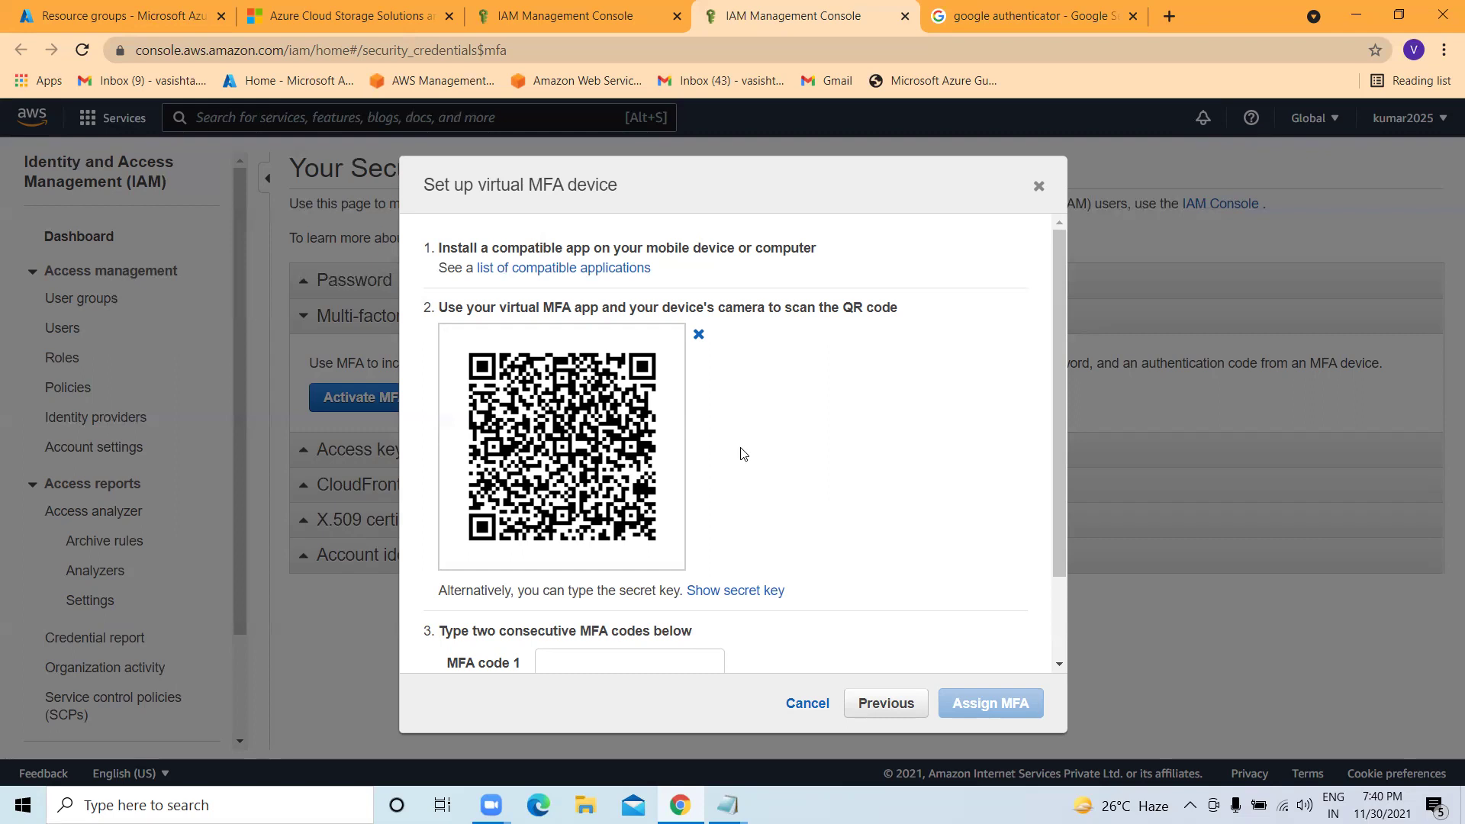
# Enter two consecutive authenticator codes and assign the virtual MFA device to the root account.
pyautogui.scroll(-2, 746, 452)
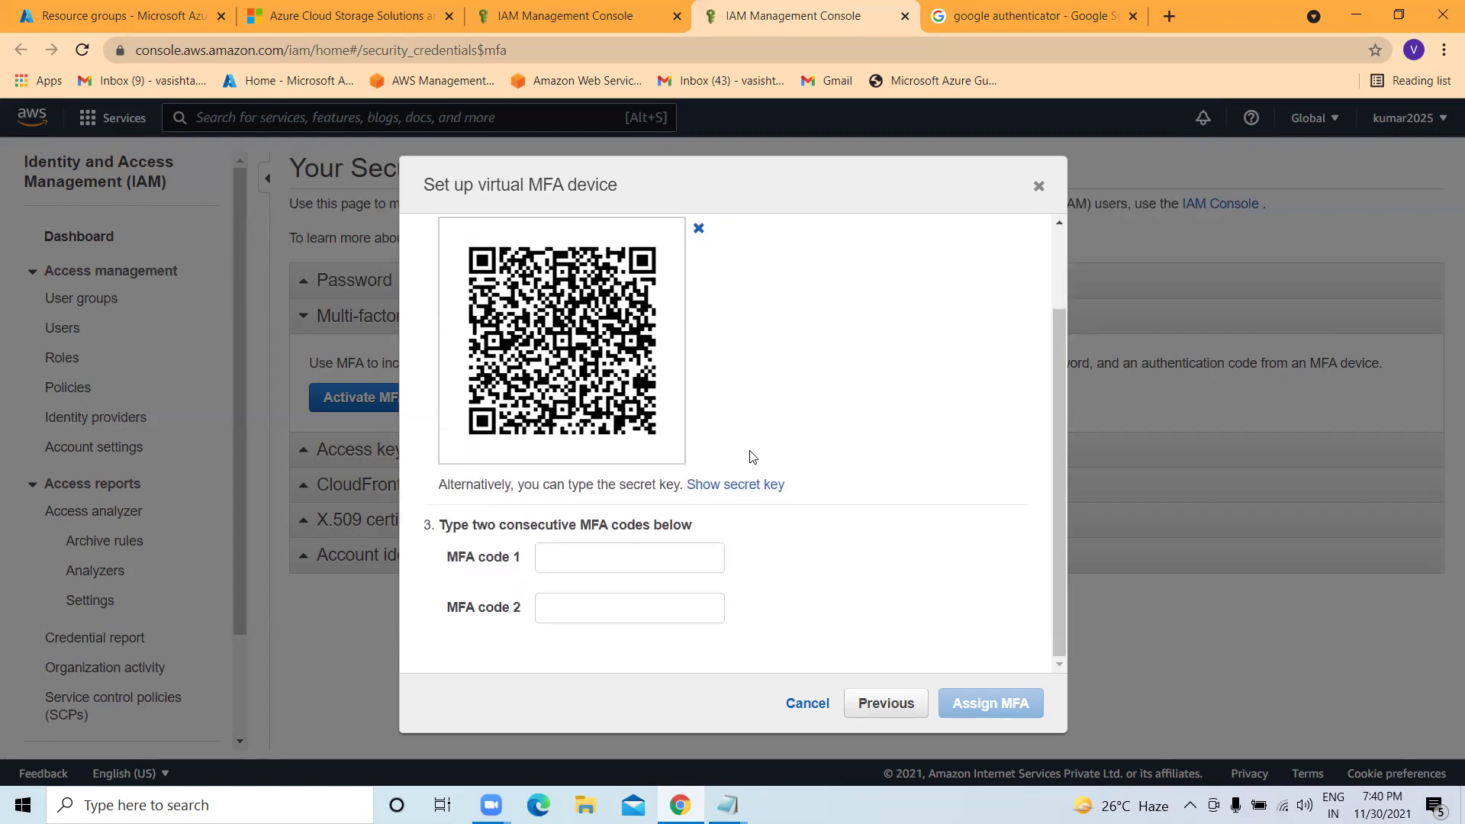
pyautogui.click(608, 559)
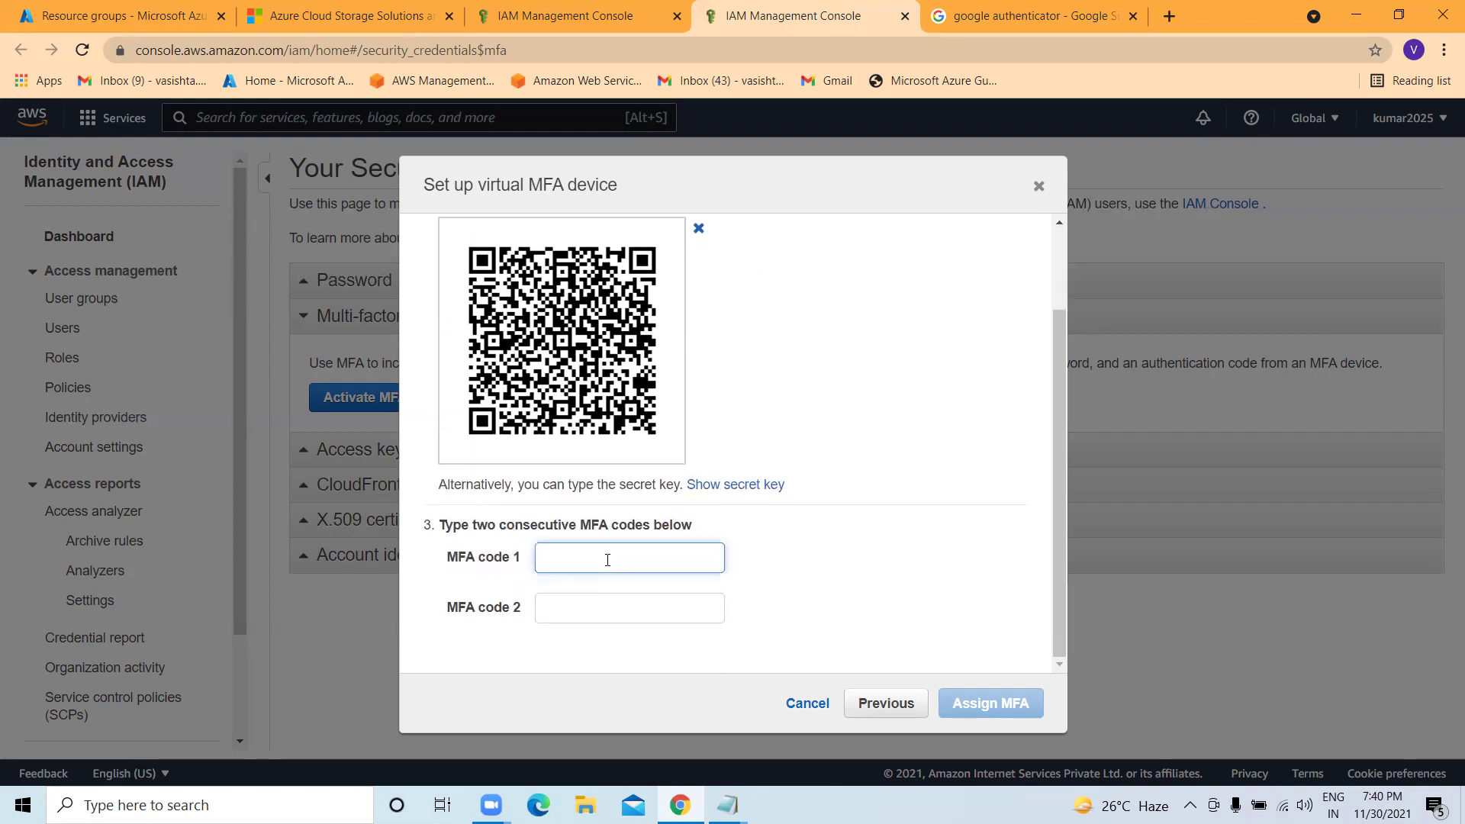
pyautogui.click(596, 597)
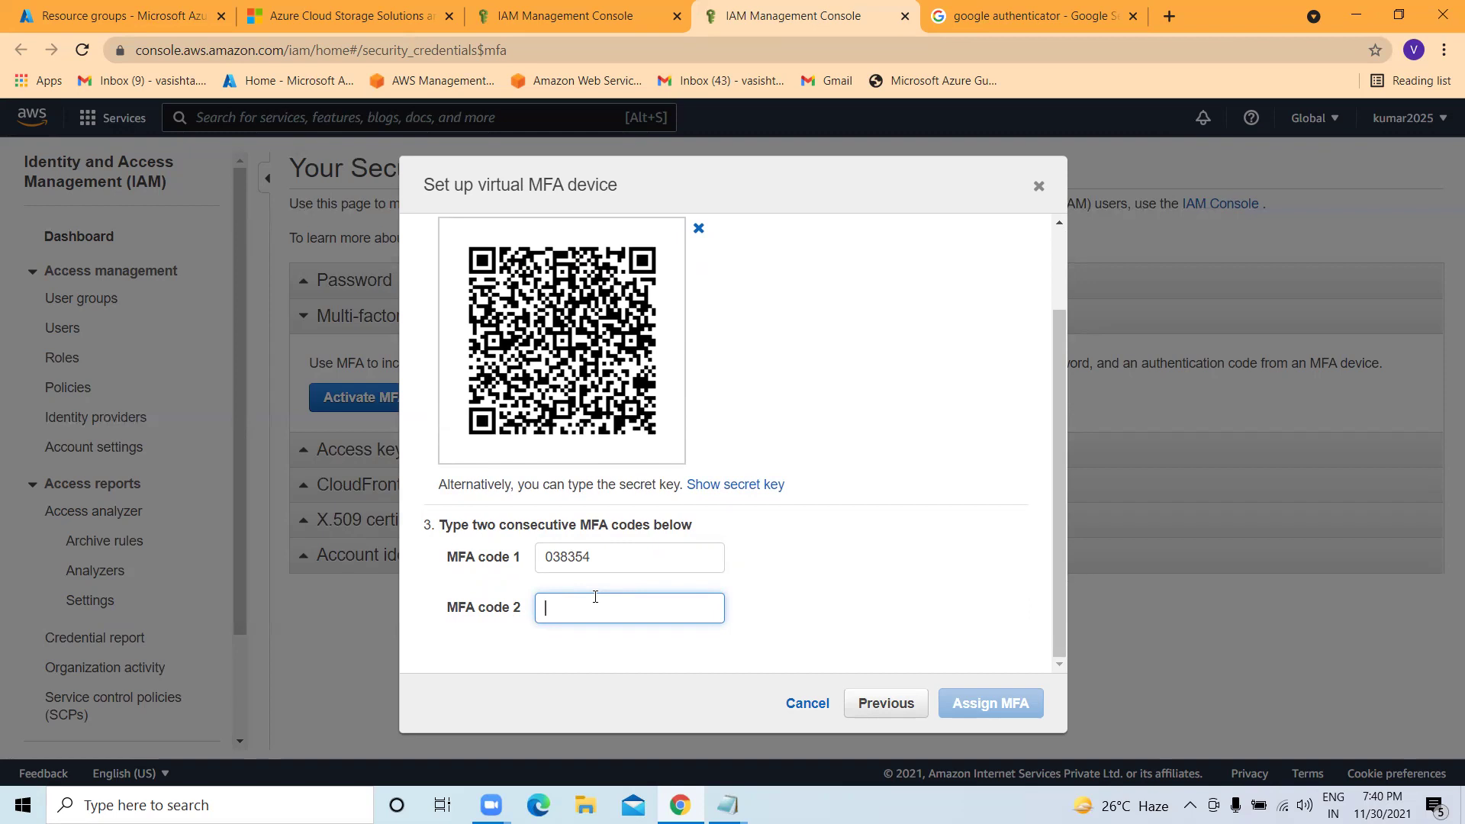
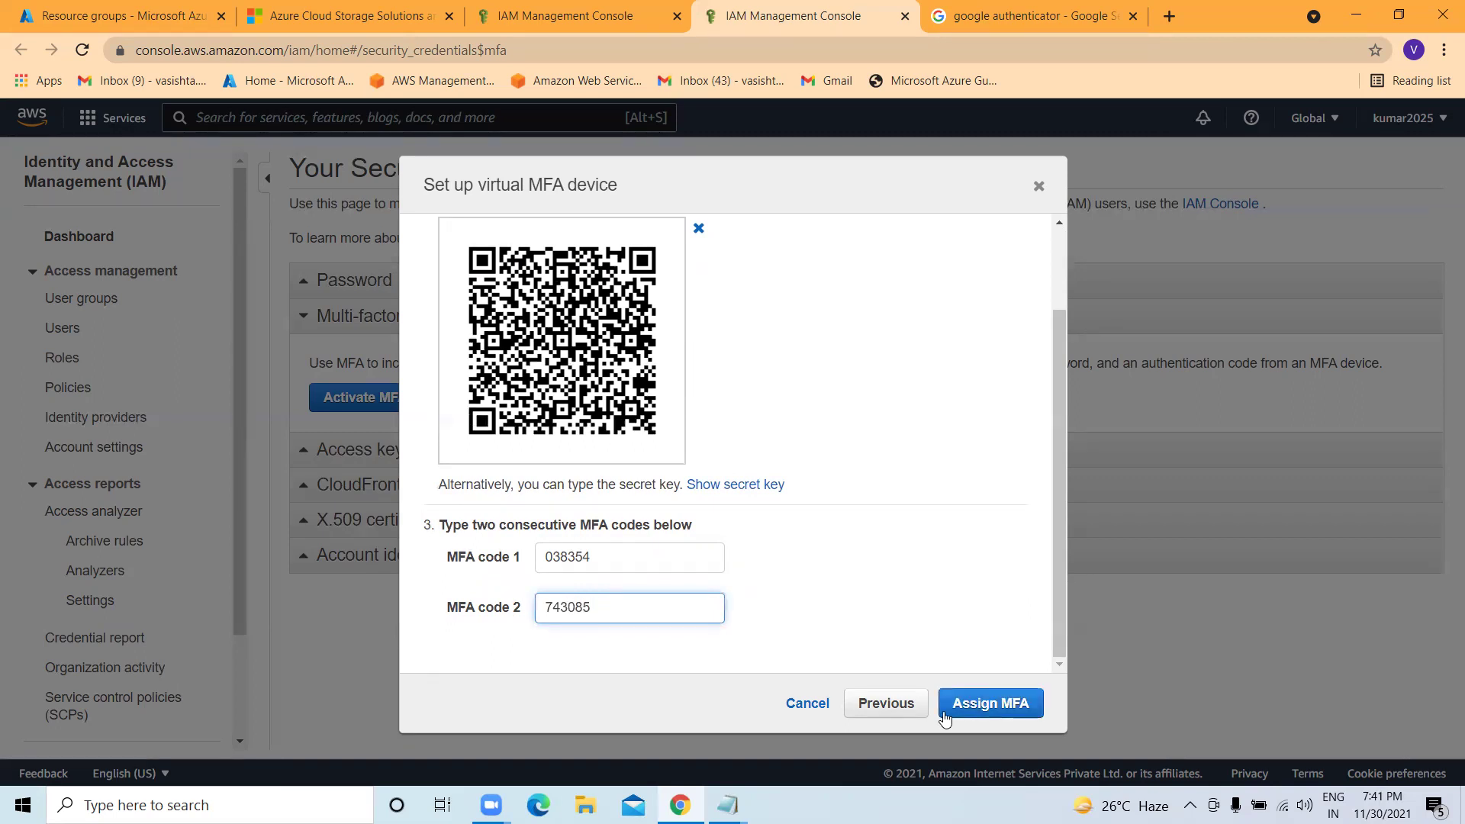
pyautogui.click(995, 706)
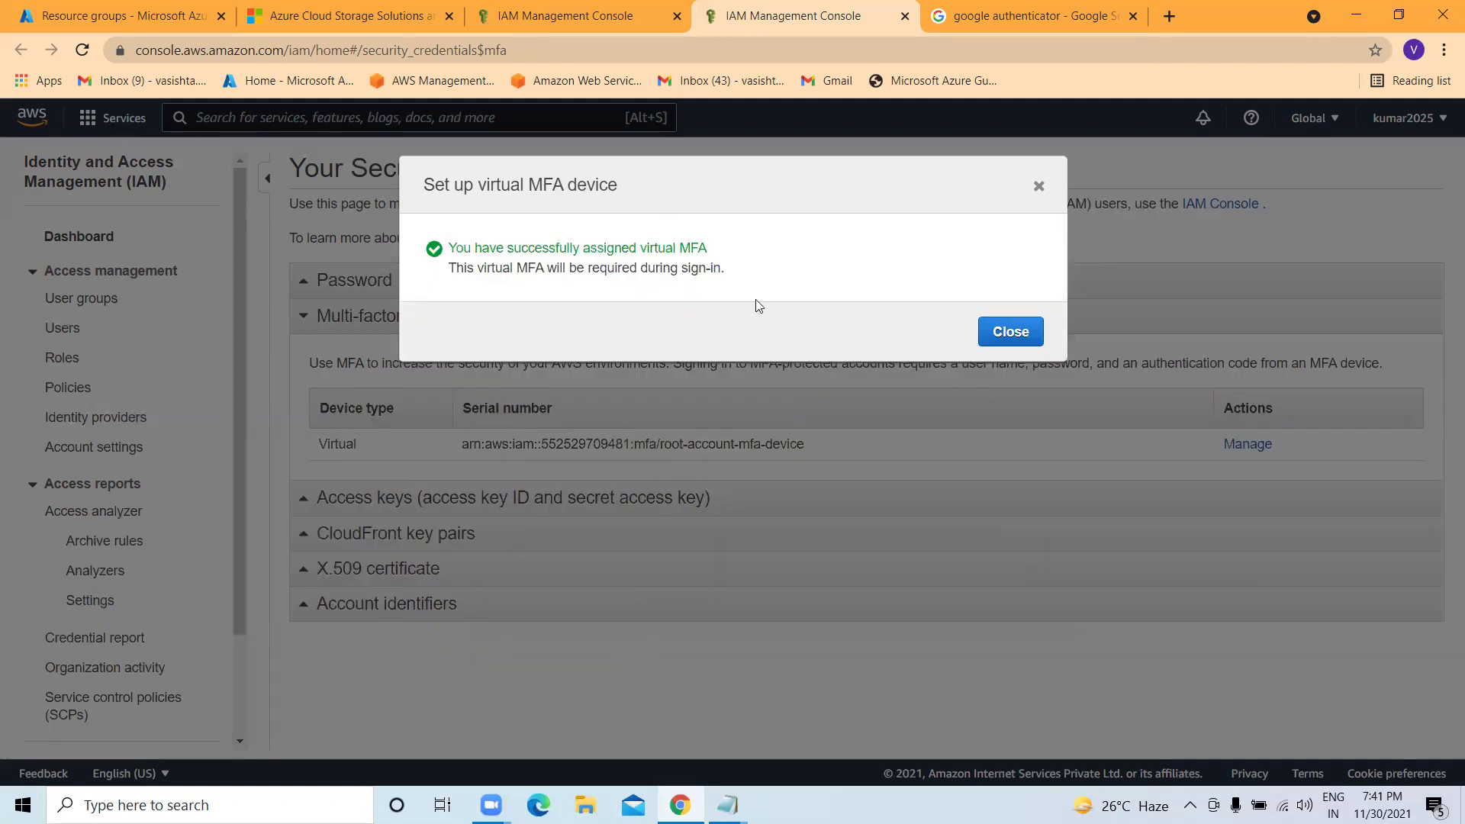
pyautogui.click(1013, 331)
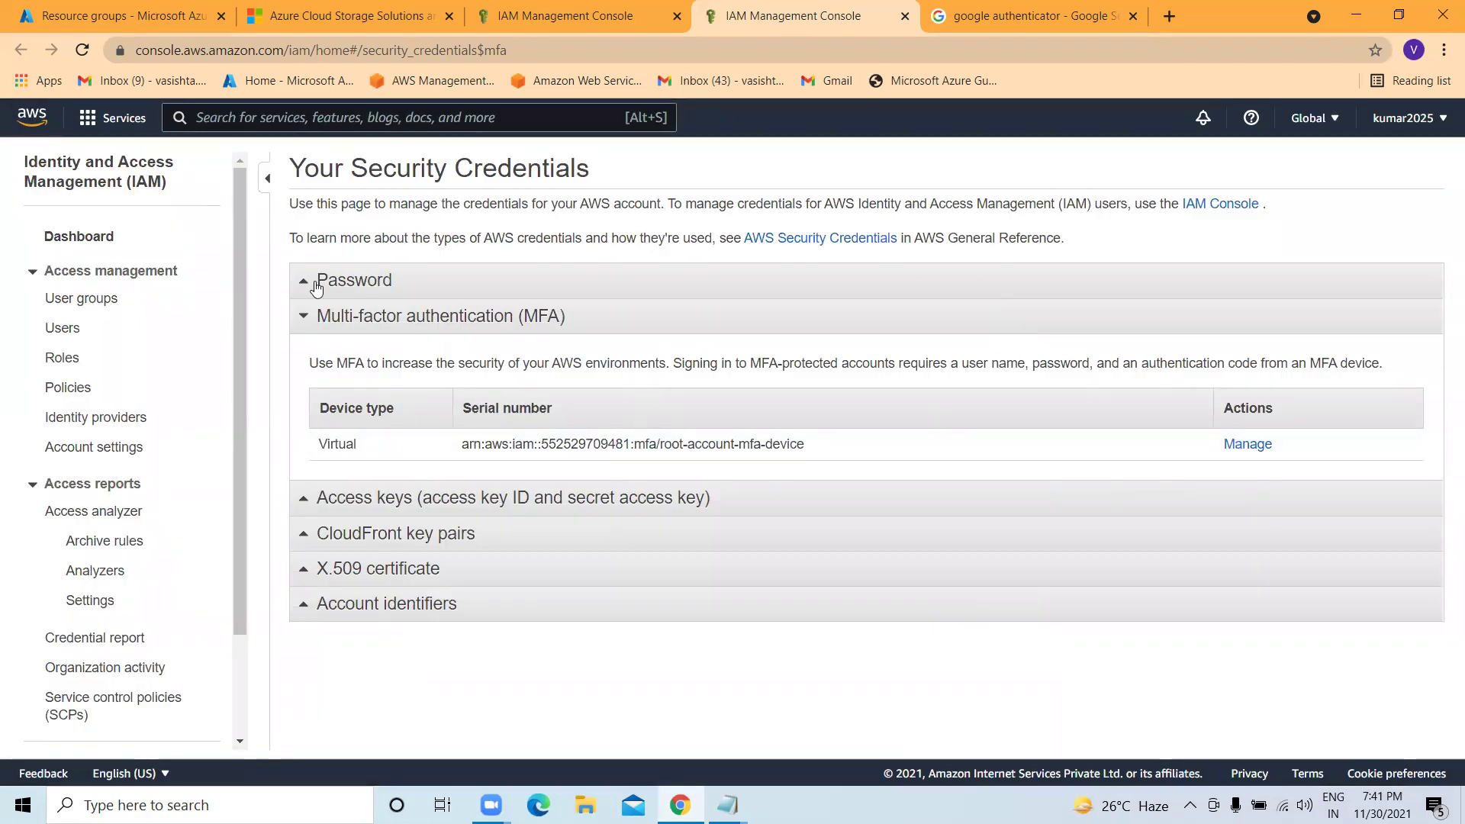
# Sign out of the root account and close the leftover authenticator and IAM tabs.
pyautogui.click(1438, 122)
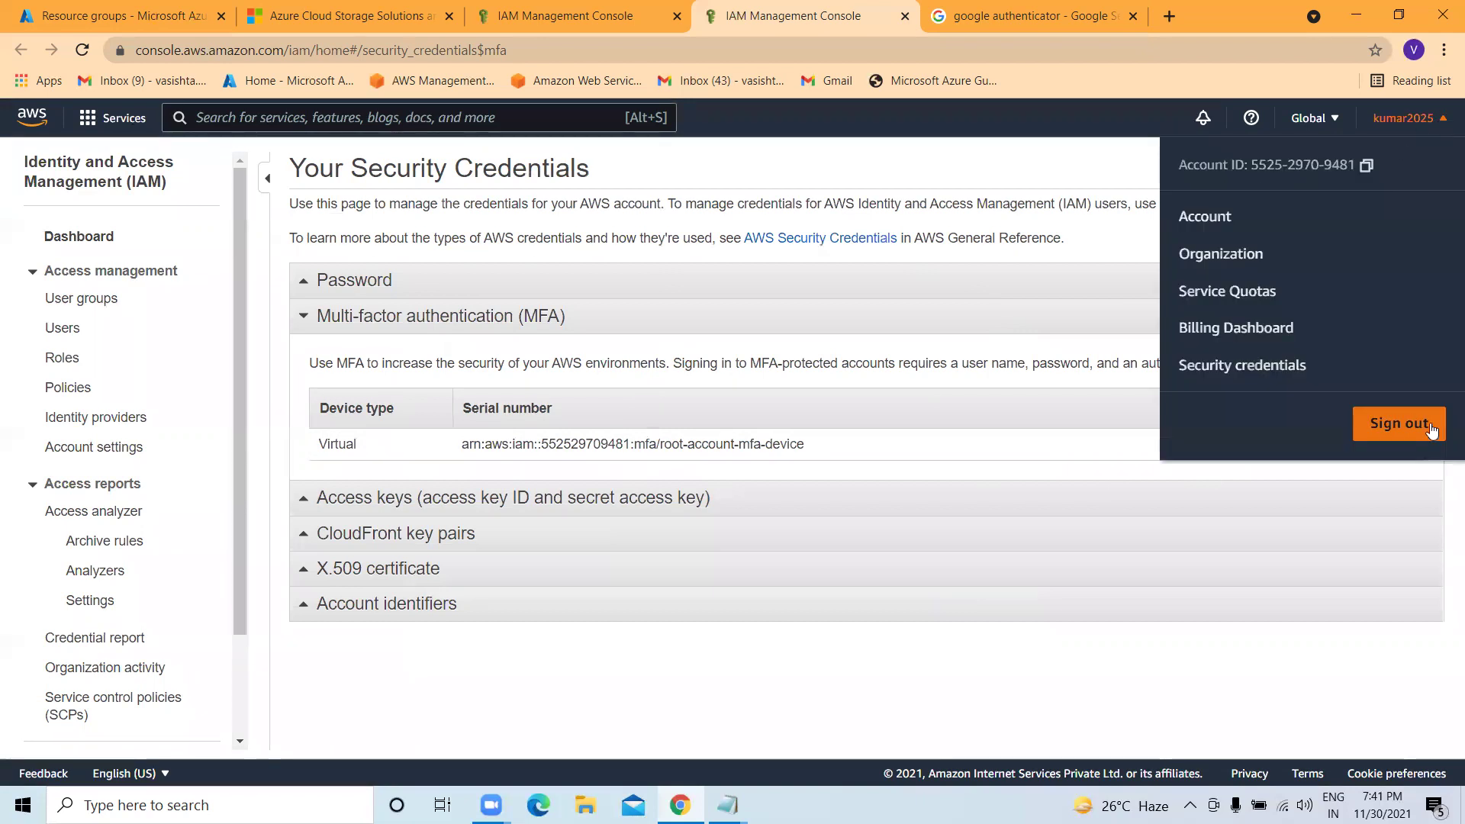
pyautogui.click(1424, 431)
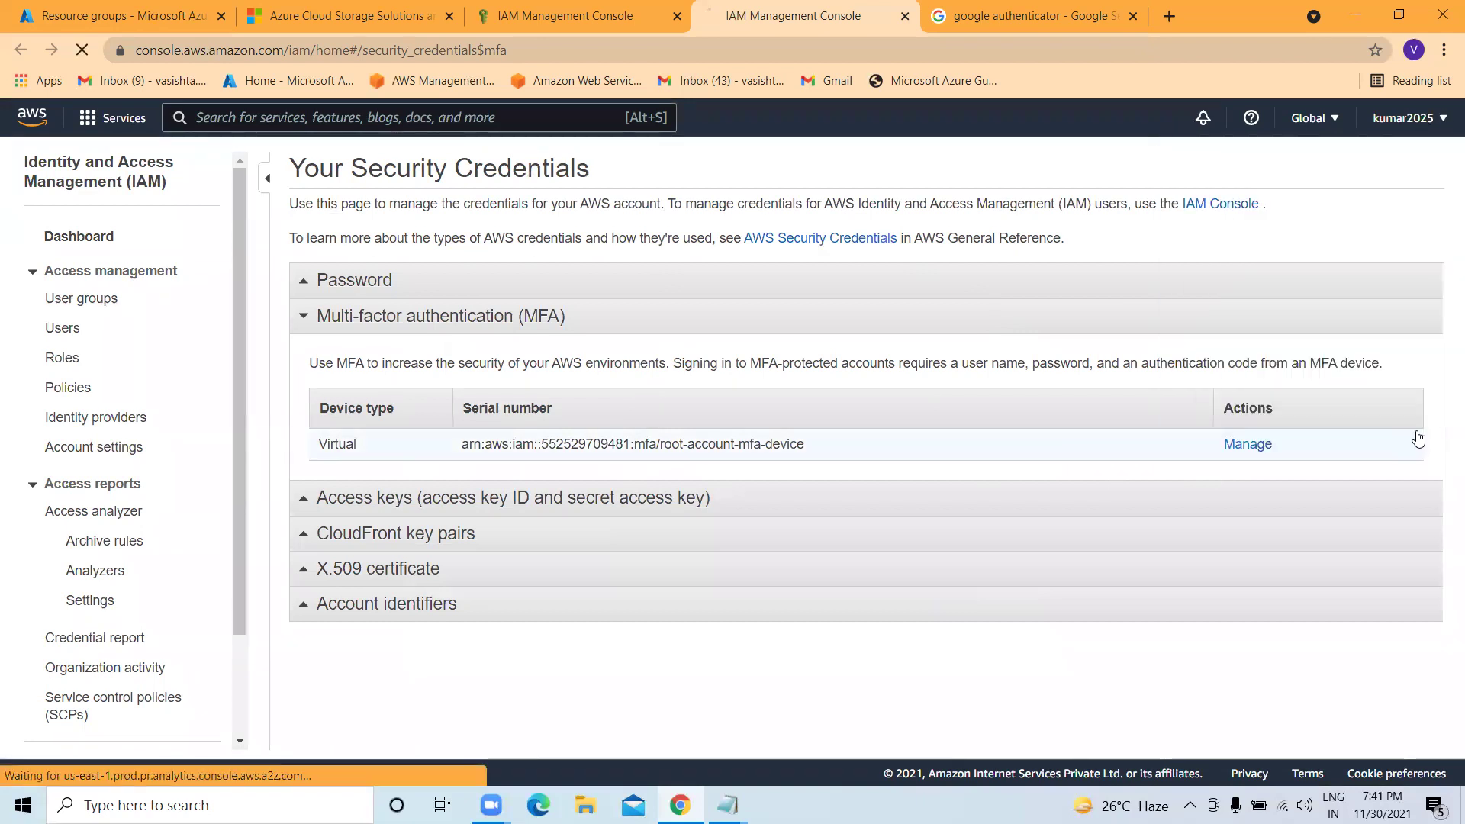
pyautogui.click(1131, 18)
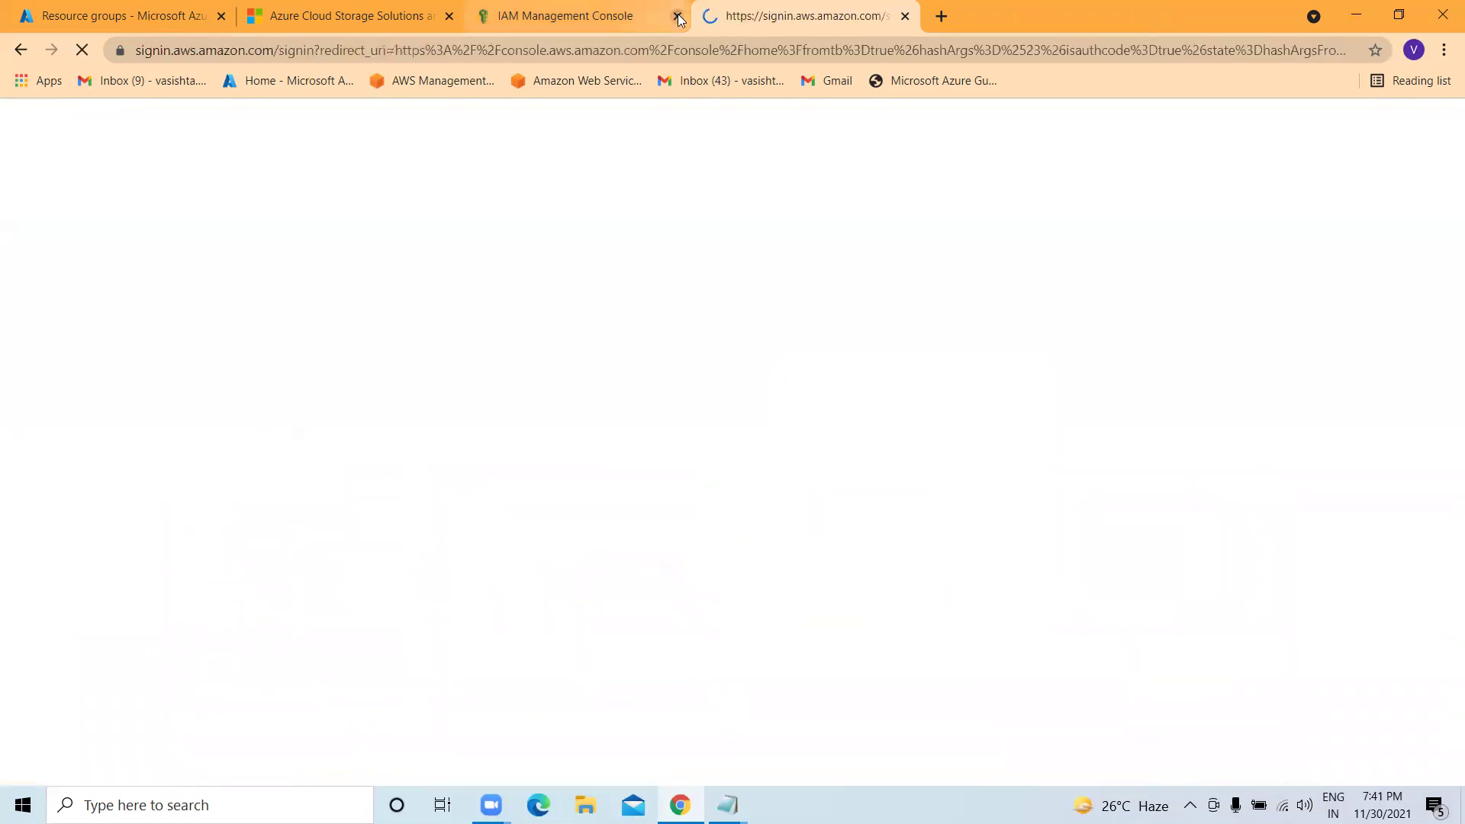
pyautogui.click(677, 18)
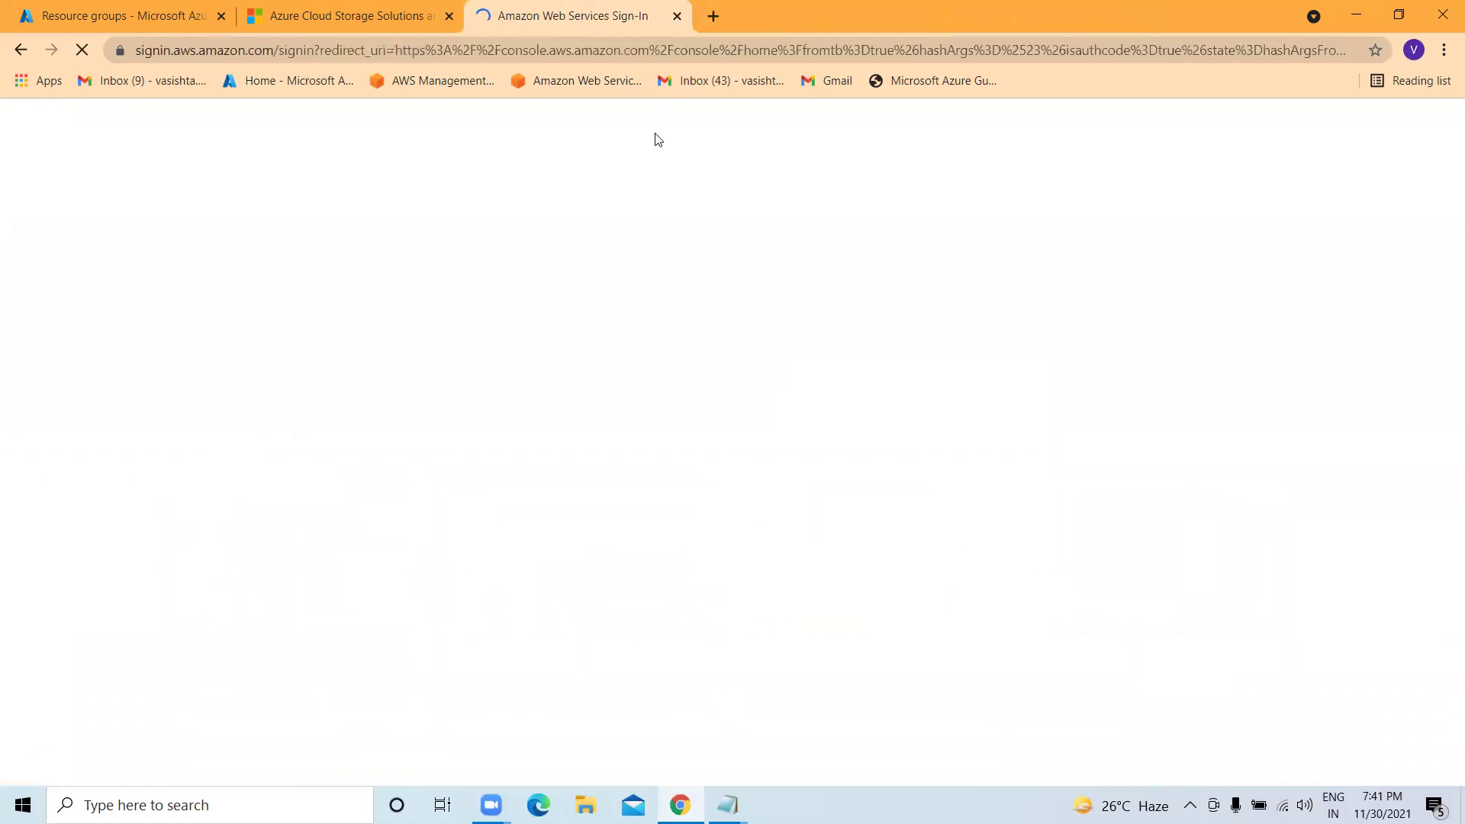
# Replace the prefilled email with the saved root user email and continue.
pyautogui.click(434, 488)
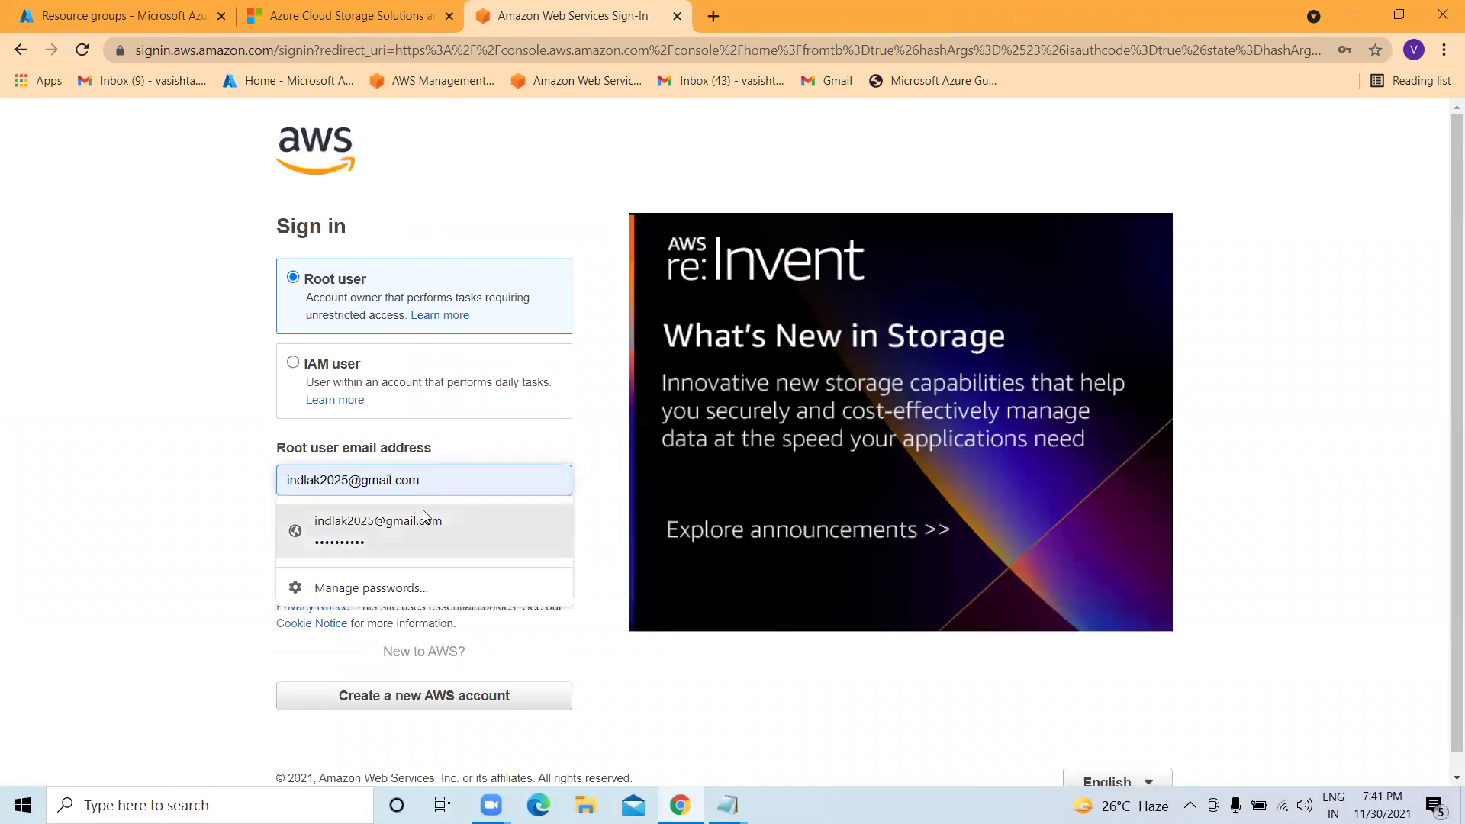
pyautogui.moveTo(445, 477); pyautogui.dragTo(119, 479)
pyautogui.press('BackSpace')
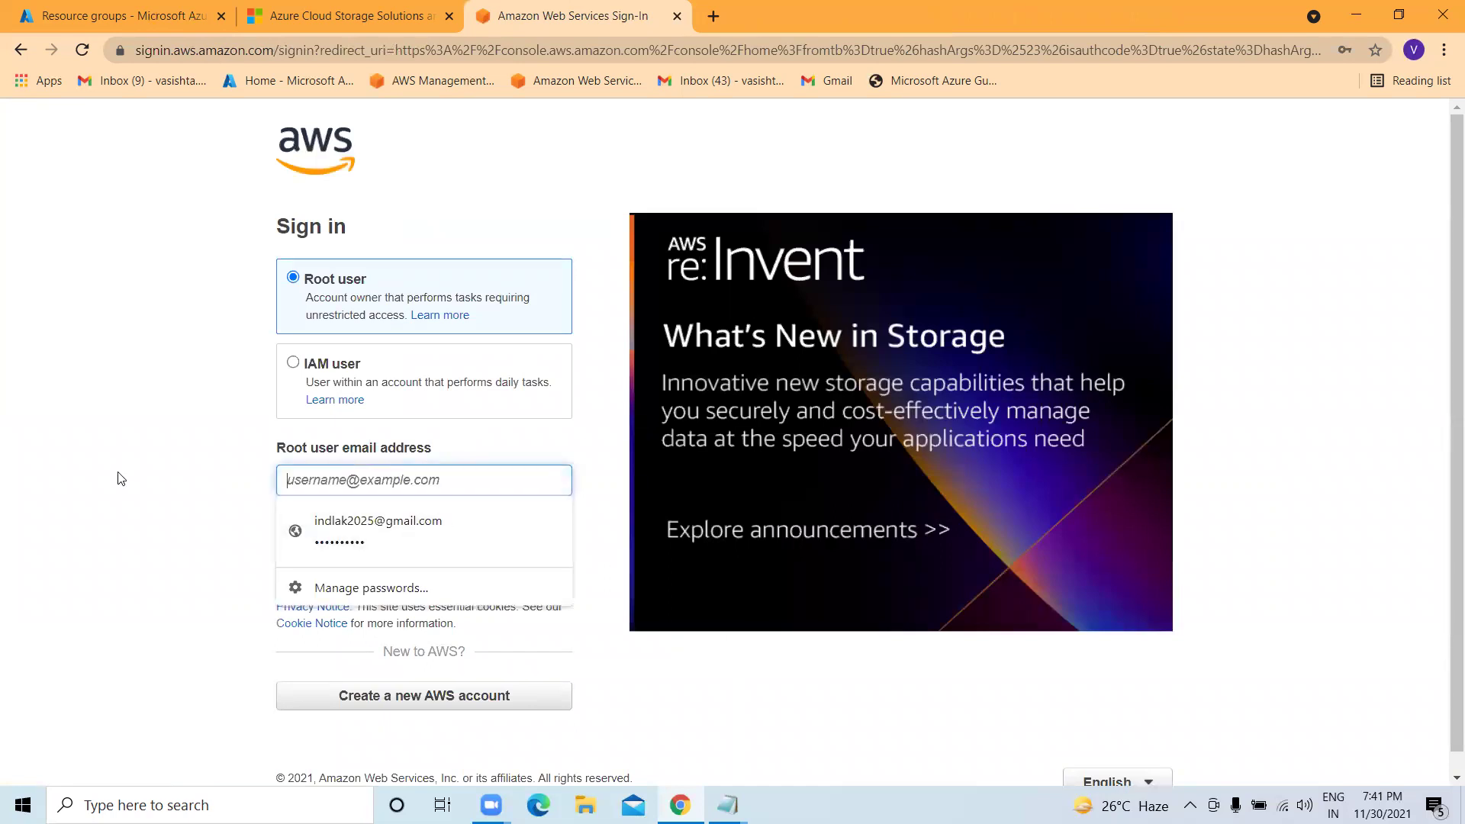
pyautogui.write('k')
pyautogui.click(368, 519)
pyautogui.click(368, 529)
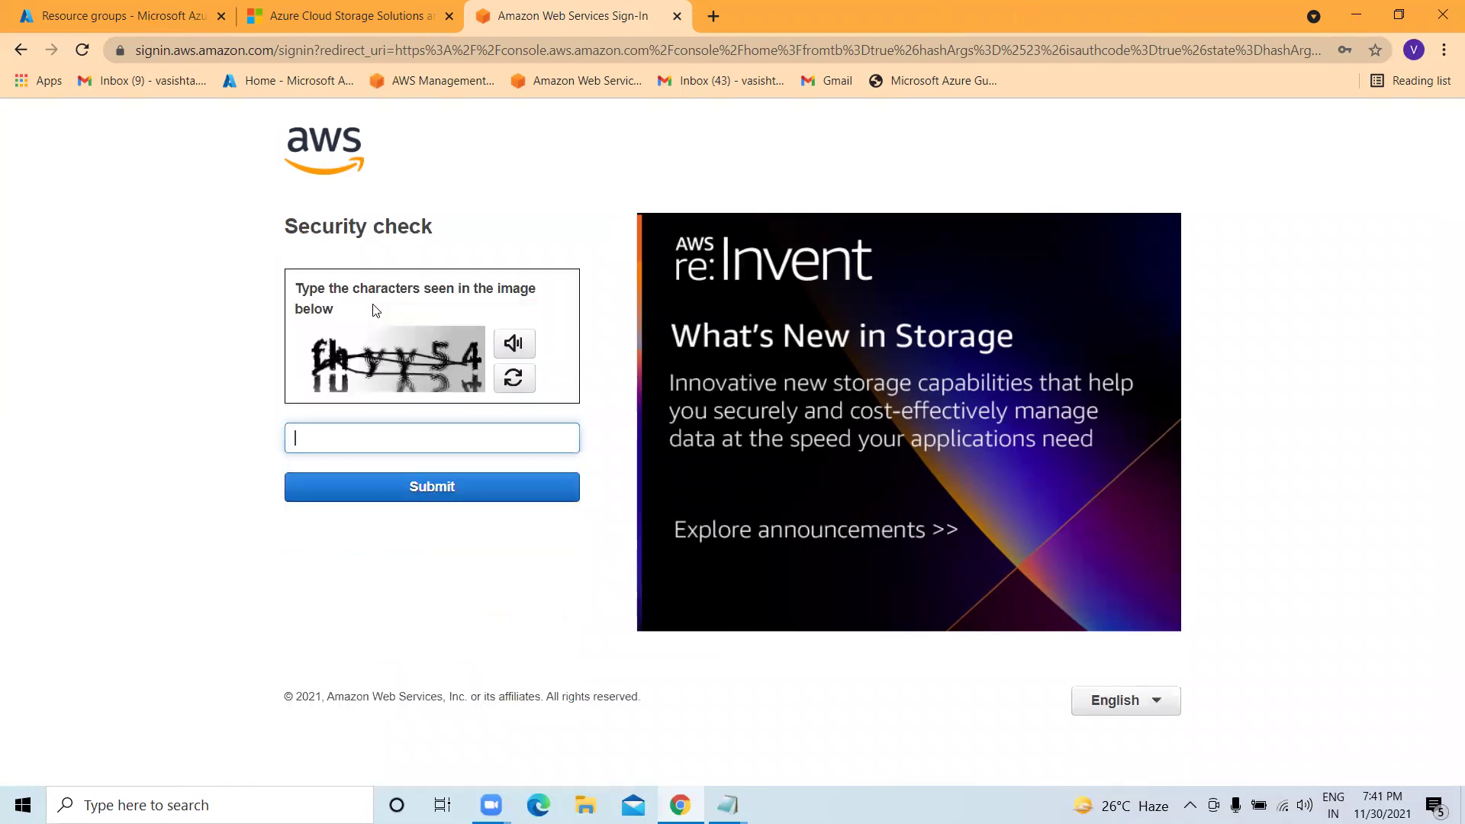
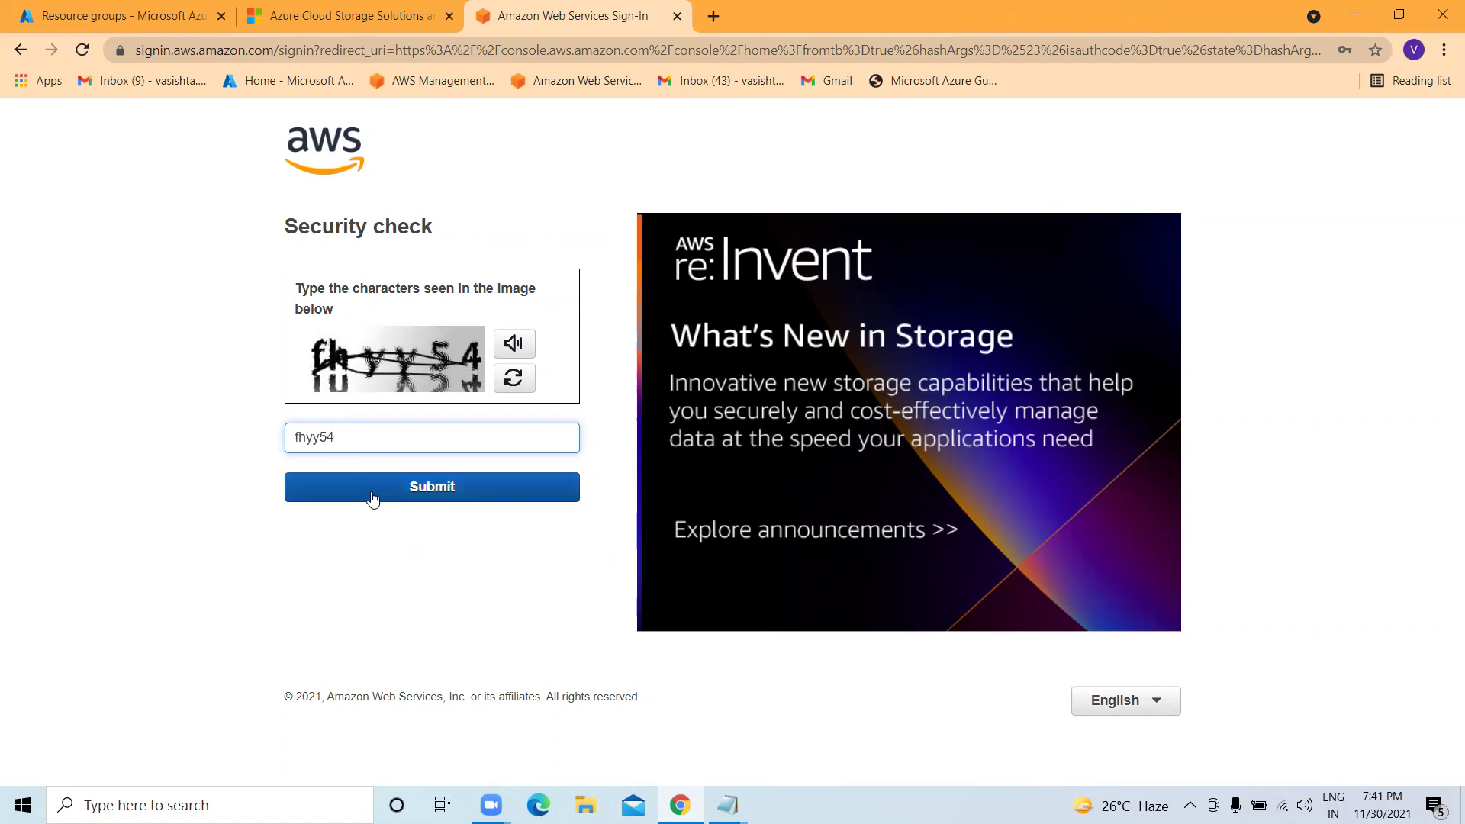
# Pass the security check, then sign in with the root password and MFA code.
pyautogui.click(369, 496)
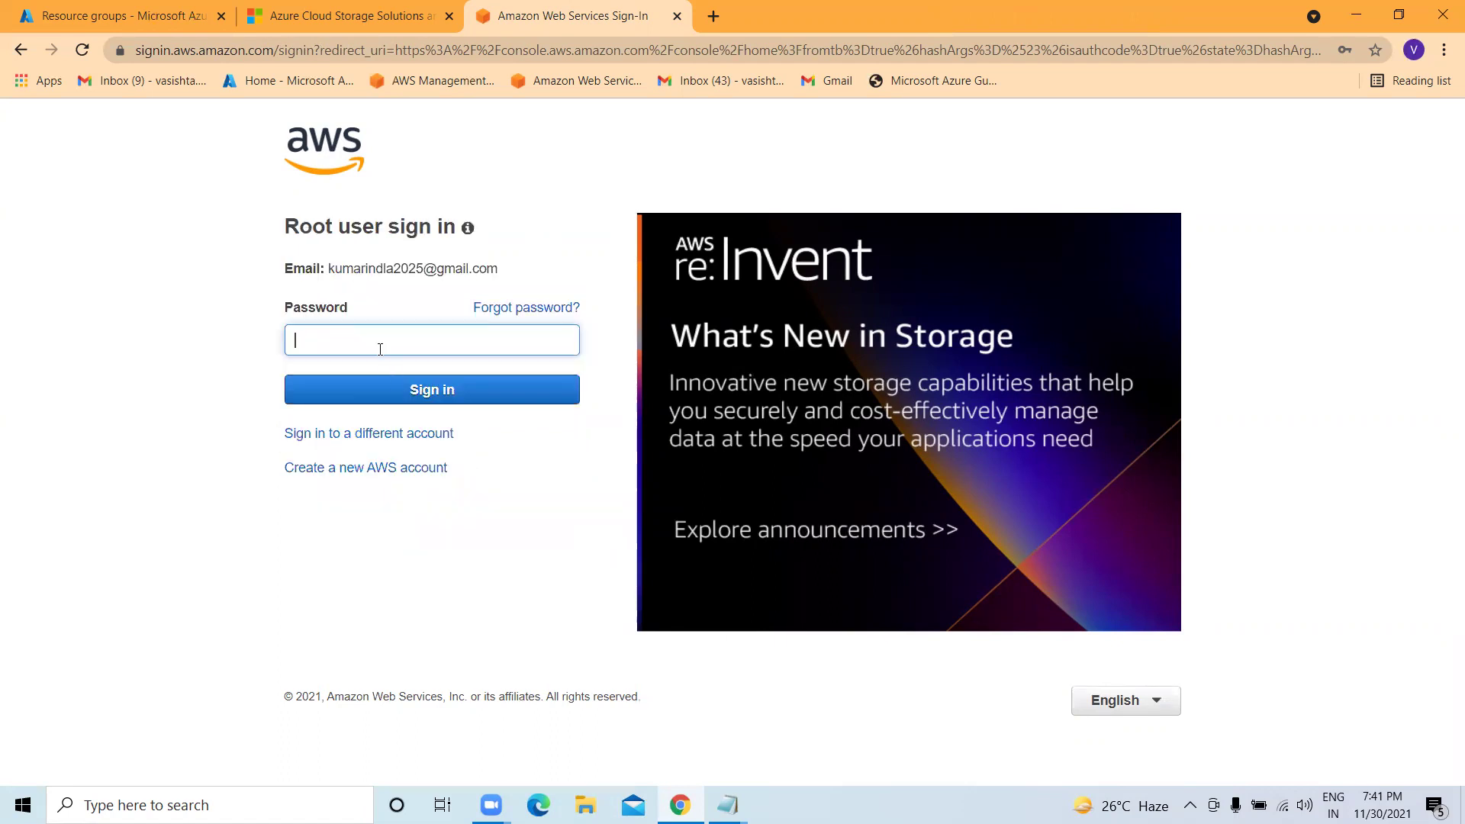
pyautogui.write('*********')
pyautogui.click(408, 384)
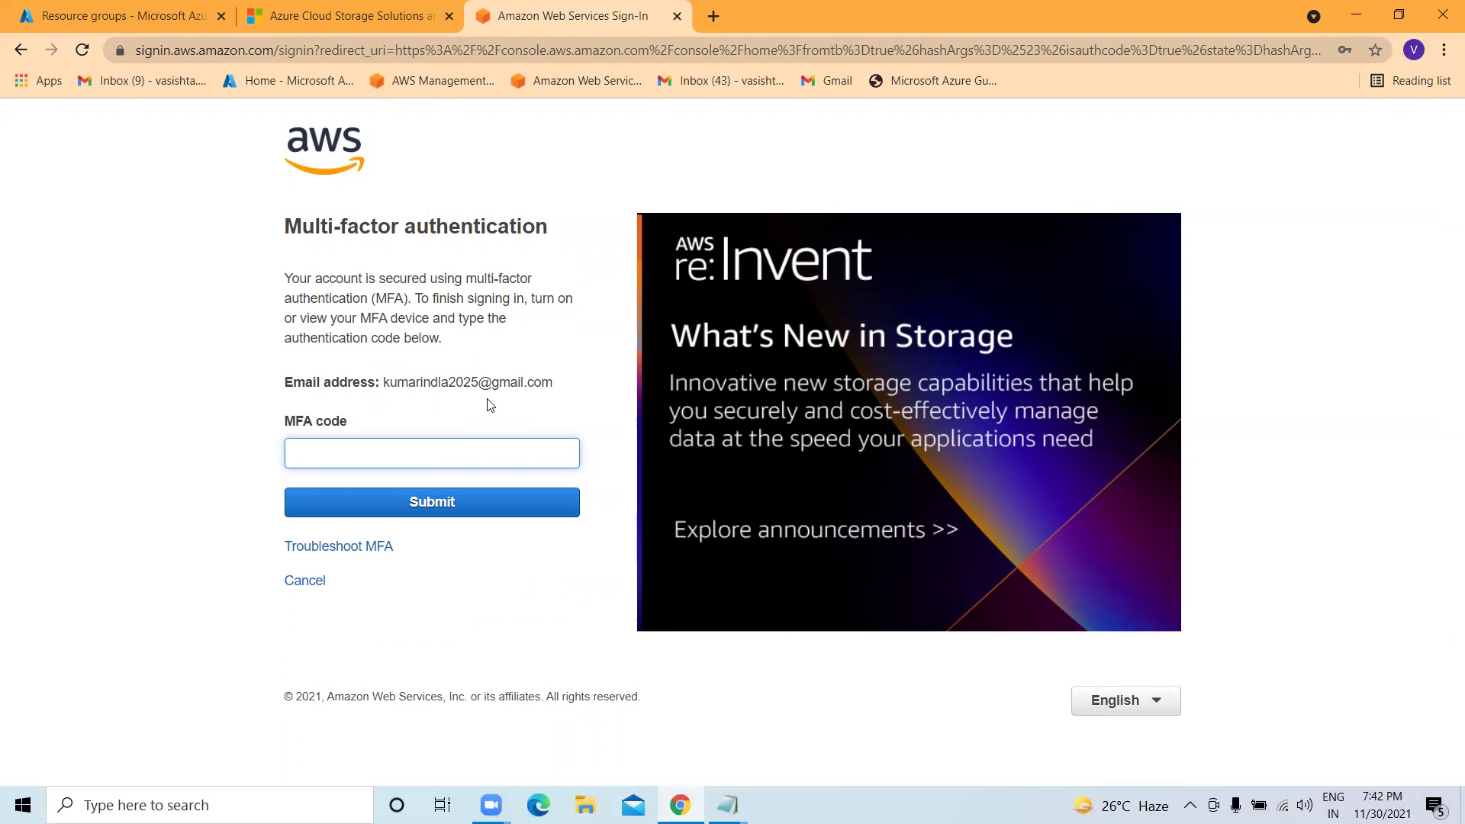
pyautogui.click(458, 501)
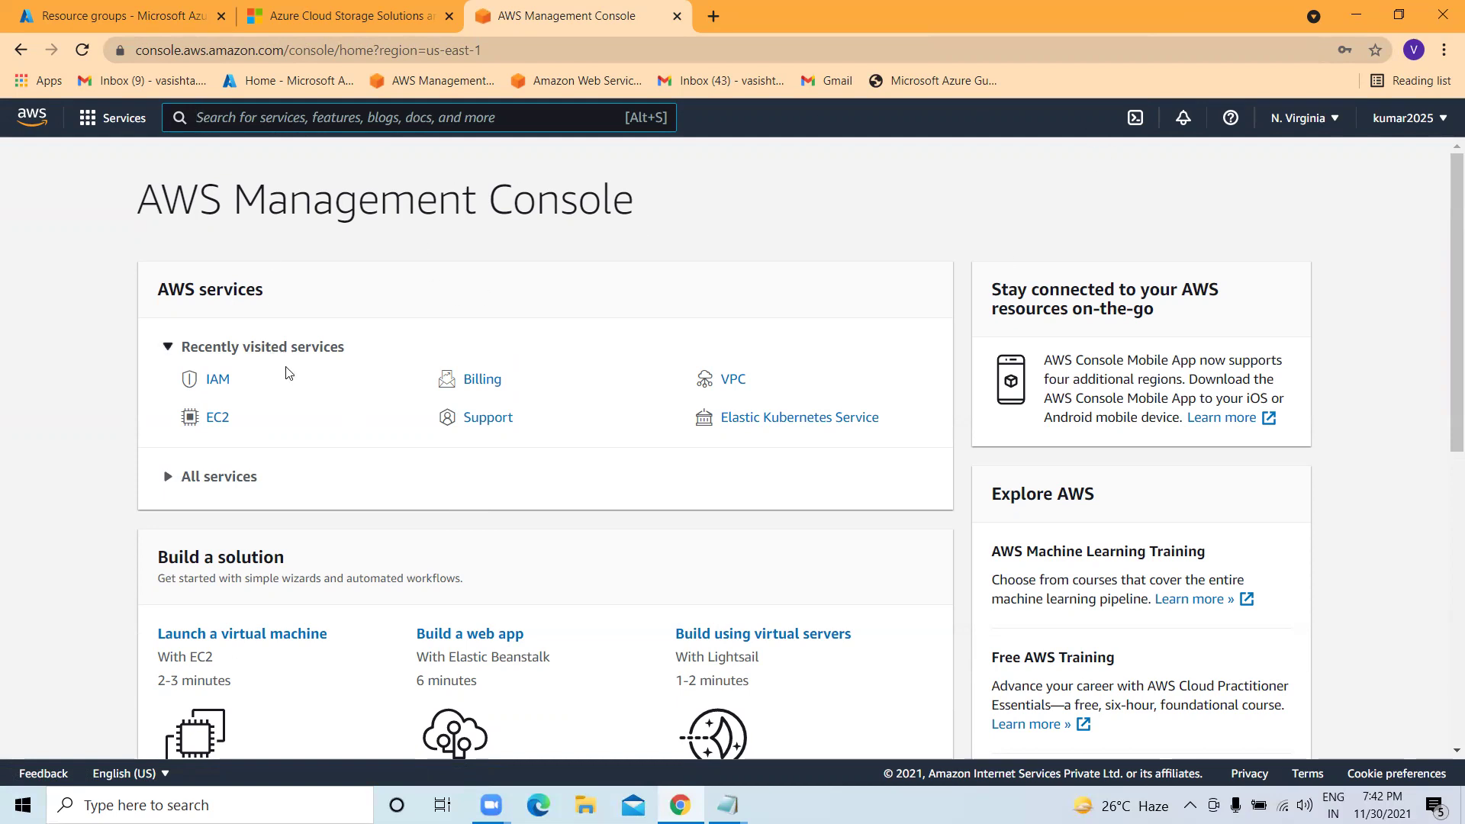
# Remove the root account's virtual MFA device from its Security credentials page.
pyautogui.click(1445, 119)
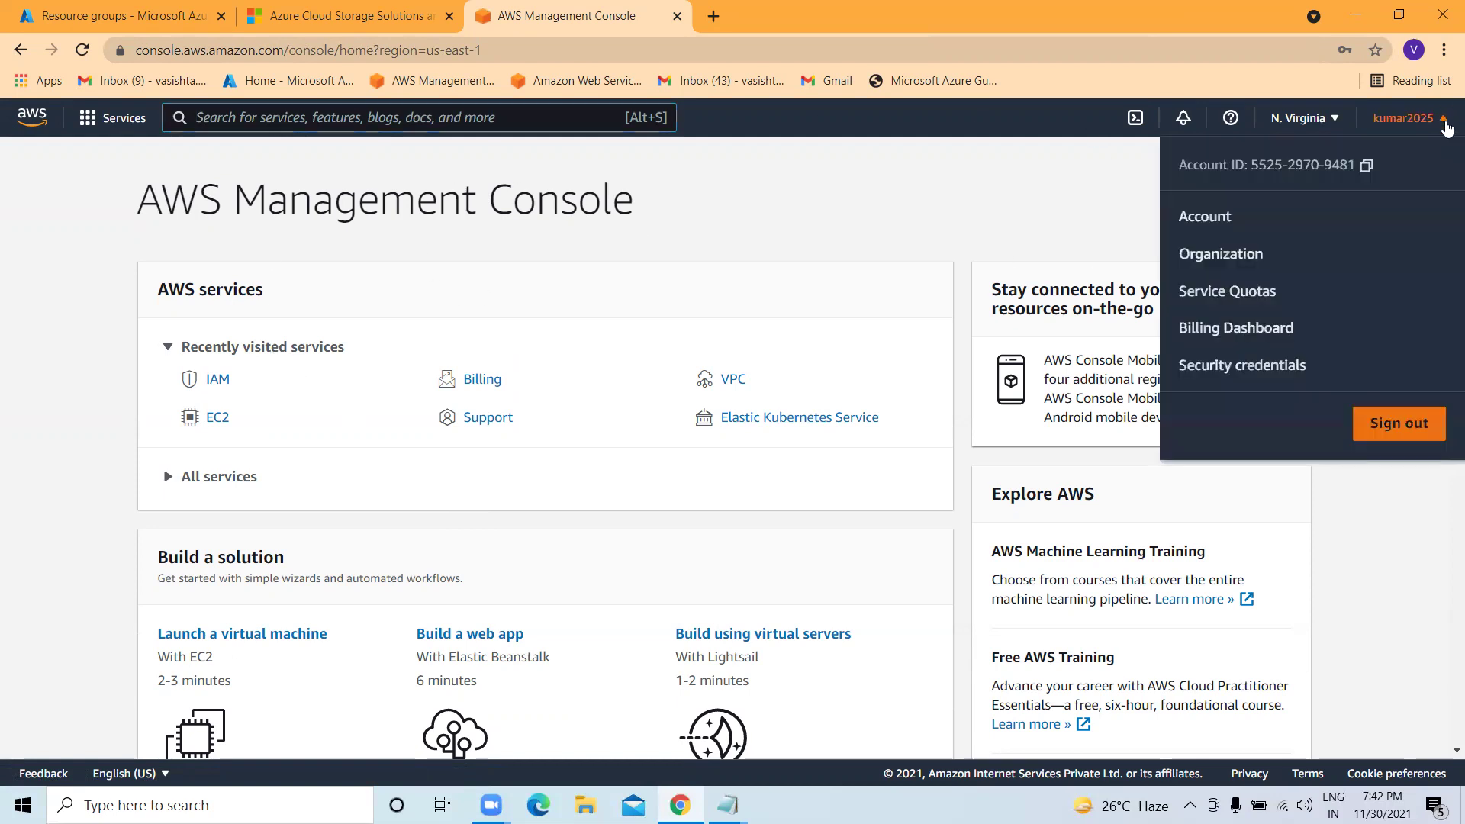
pyautogui.click(1241, 367)
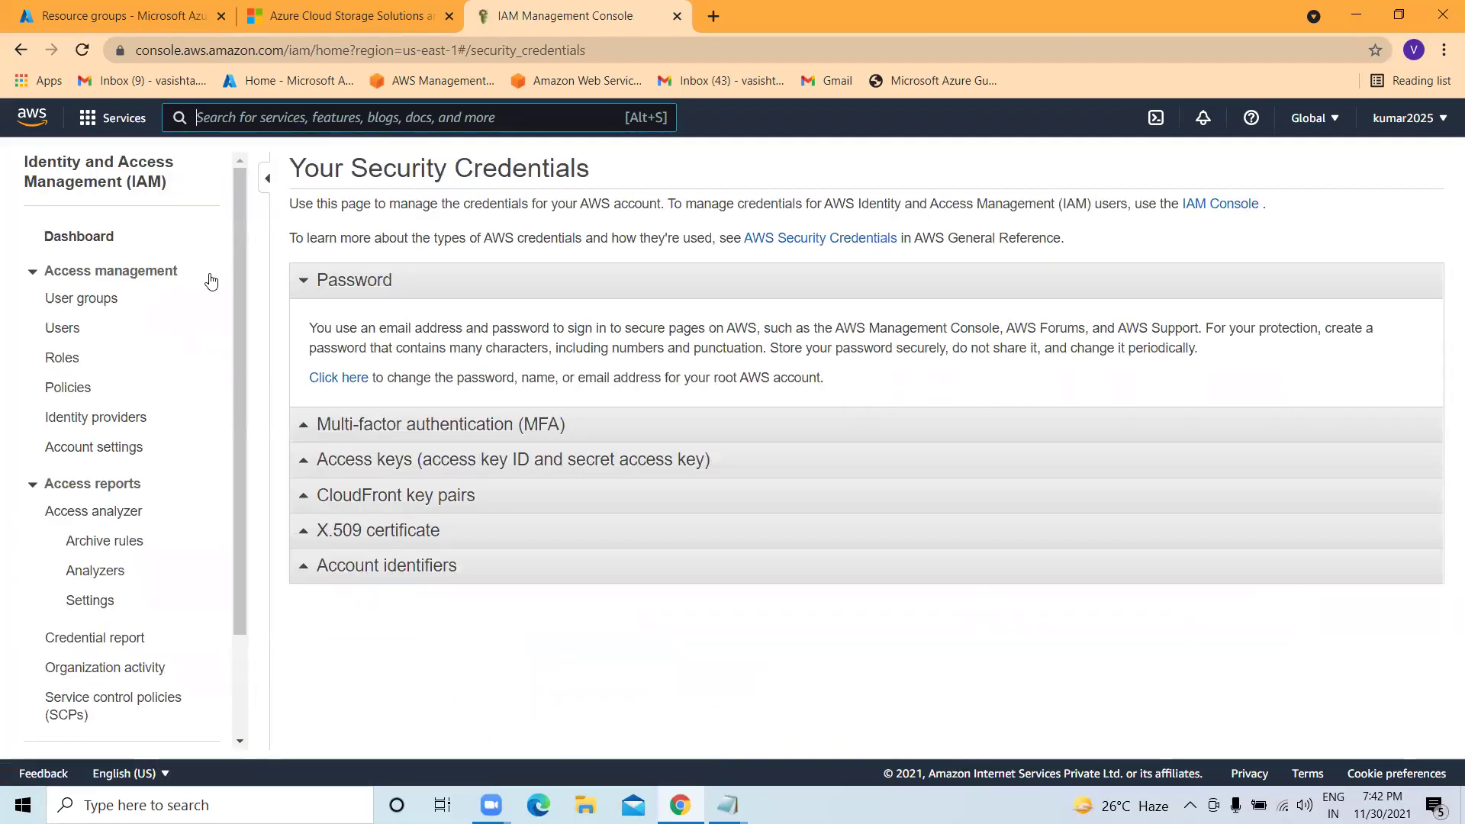
pyautogui.click(413, 426)
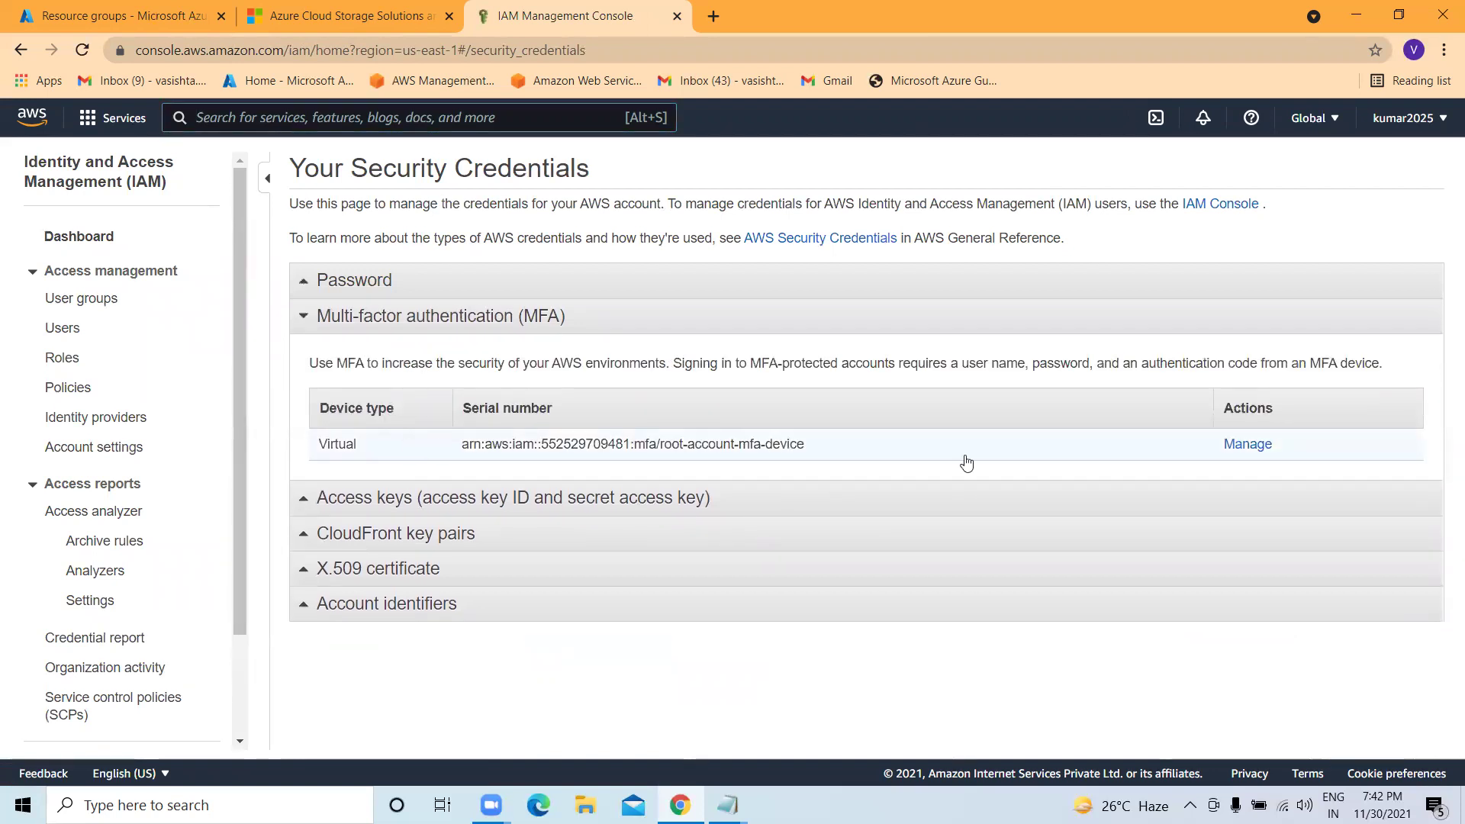
pyautogui.click(1237, 450)
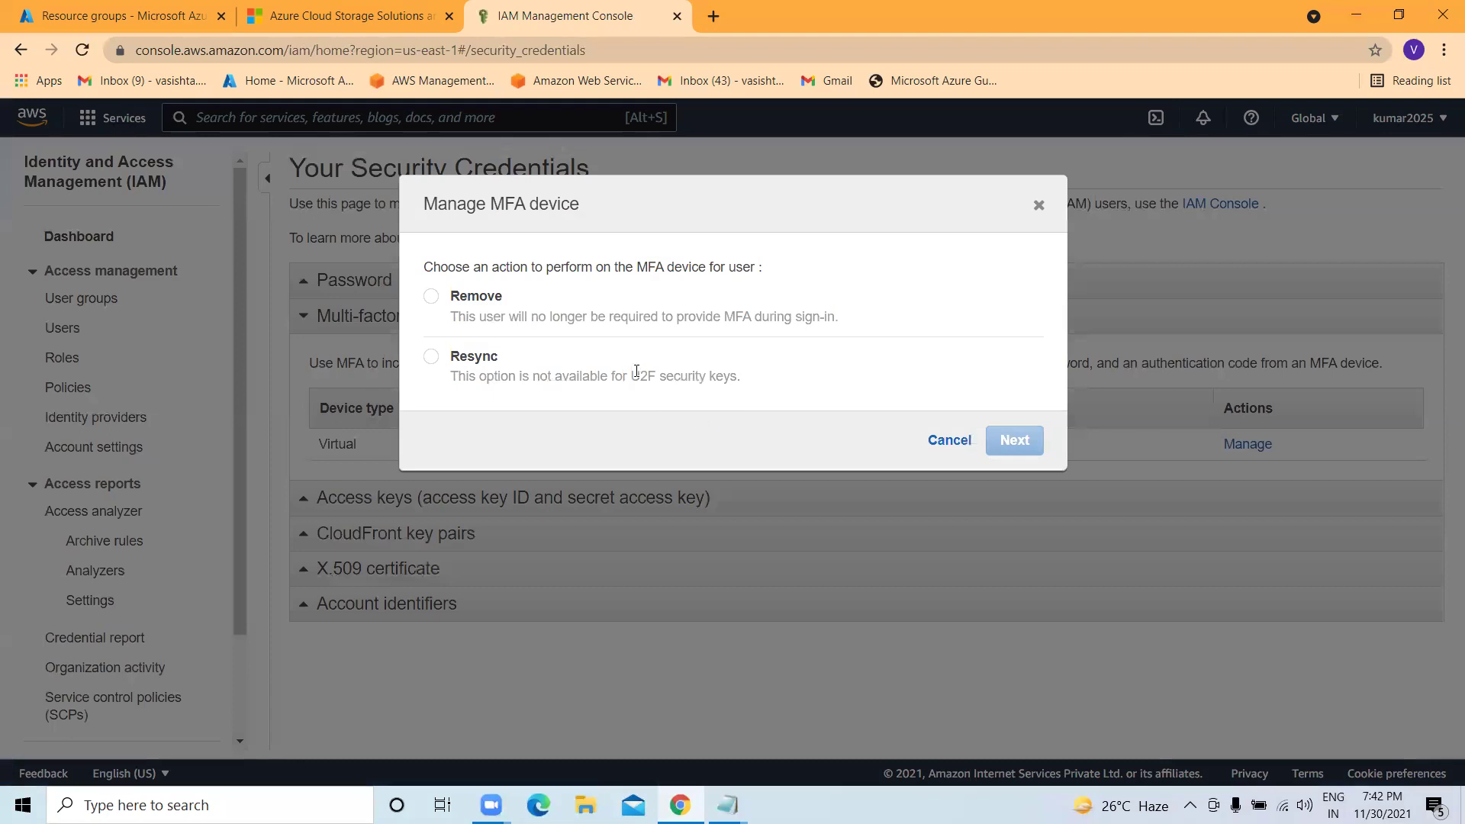
pyautogui.click(430, 296)
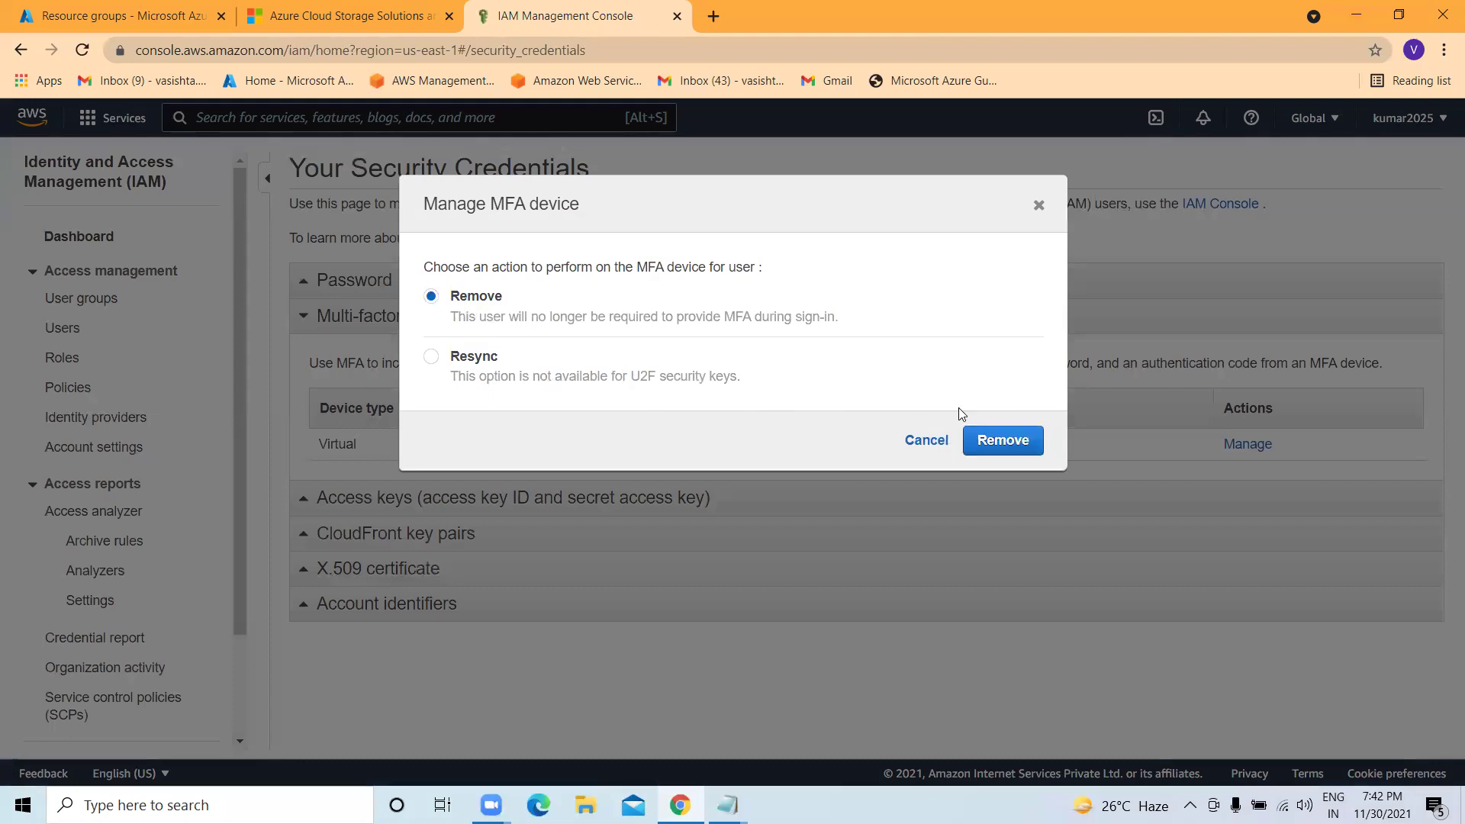
pyautogui.click(1001, 443)
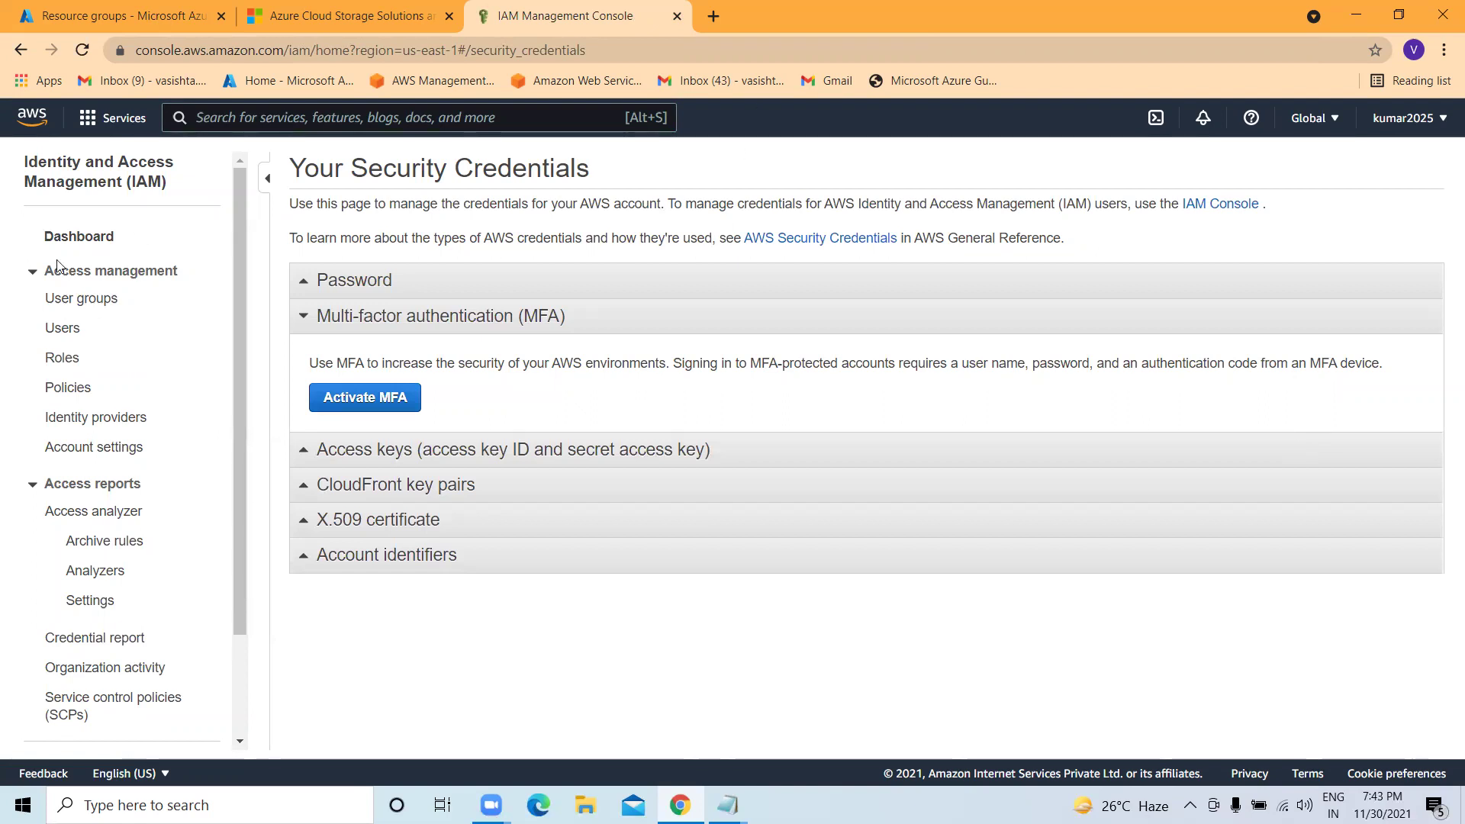
# Open the root Security credentials page and highlight the note on changing password, name or email.
pyautogui.click(80, 238)
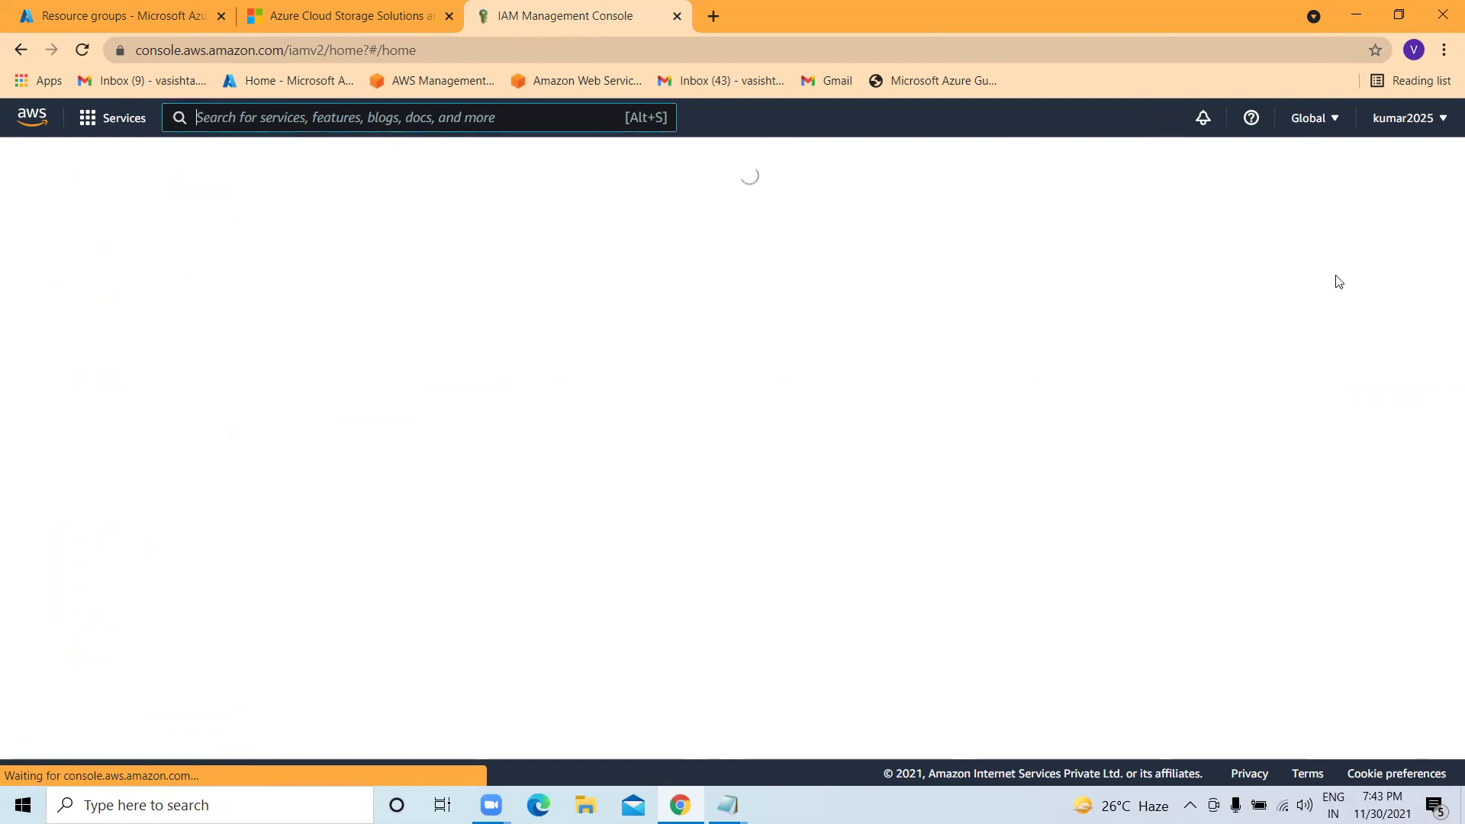
pyautogui.click(1444, 130)
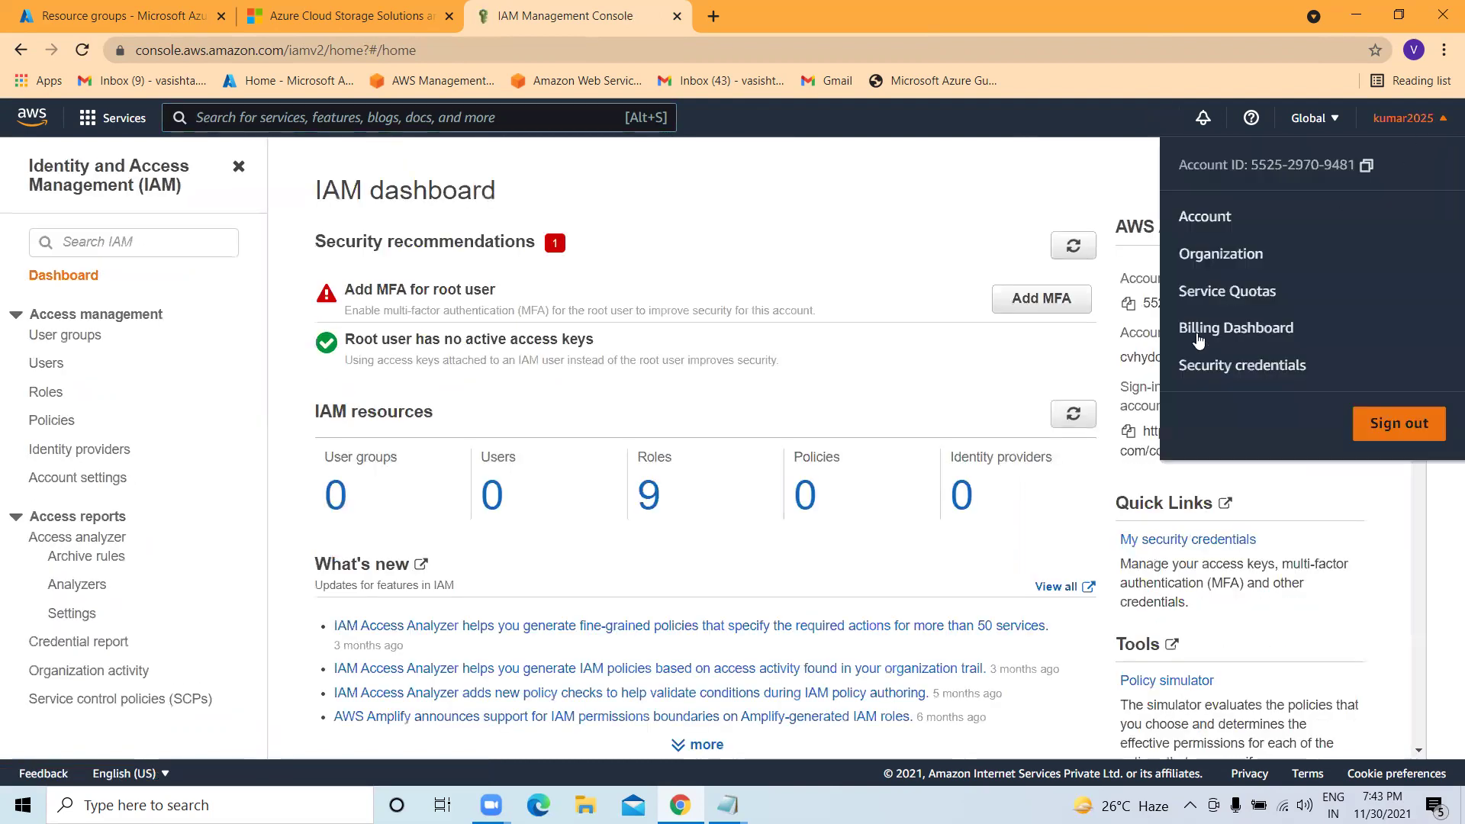
pyautogui.click(1237, 372)
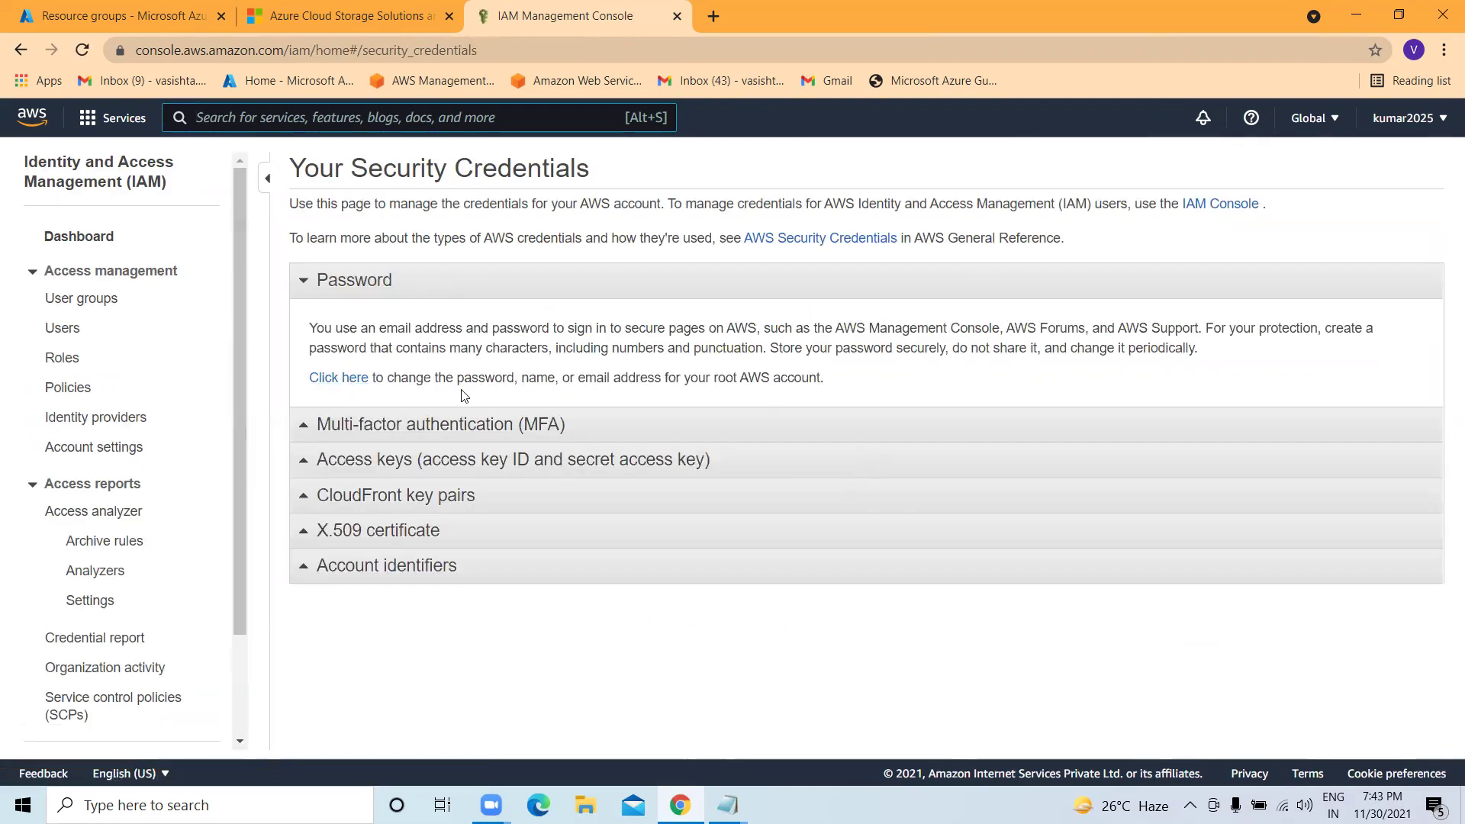
pyautogui.moveTo(514, 374); pyautogui.dragTo(455, 372)
pyautogui.moveTo(560, 375); pyautogui.dragTo(537, 375)
pyautogui.moveTo(395, 379); pyautogui.dragTo(829, 381)
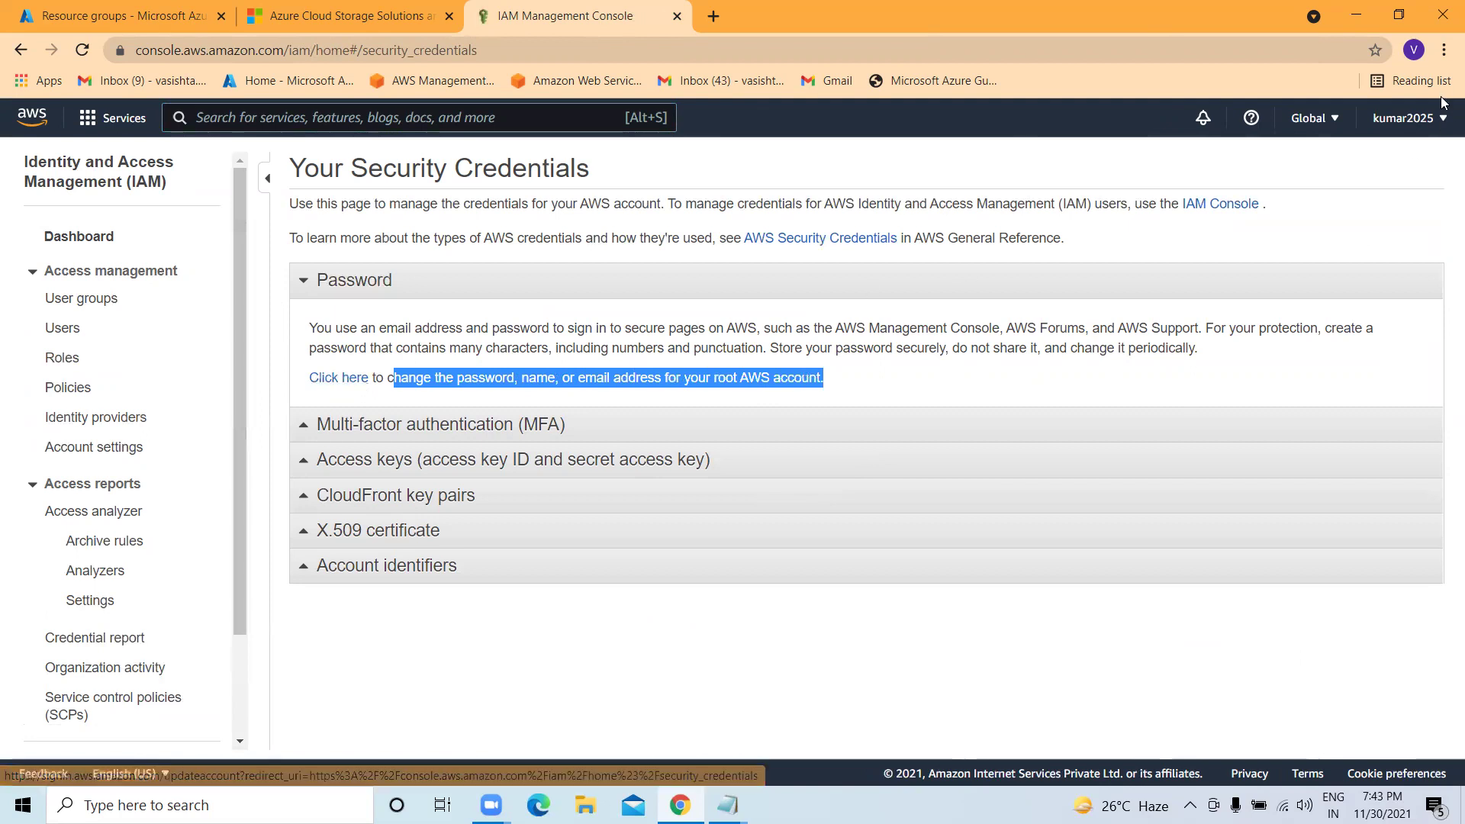
# Expand the MFA and Access keys sections to confirm no root access keys exist.
pyautogui.click(1442, 123)
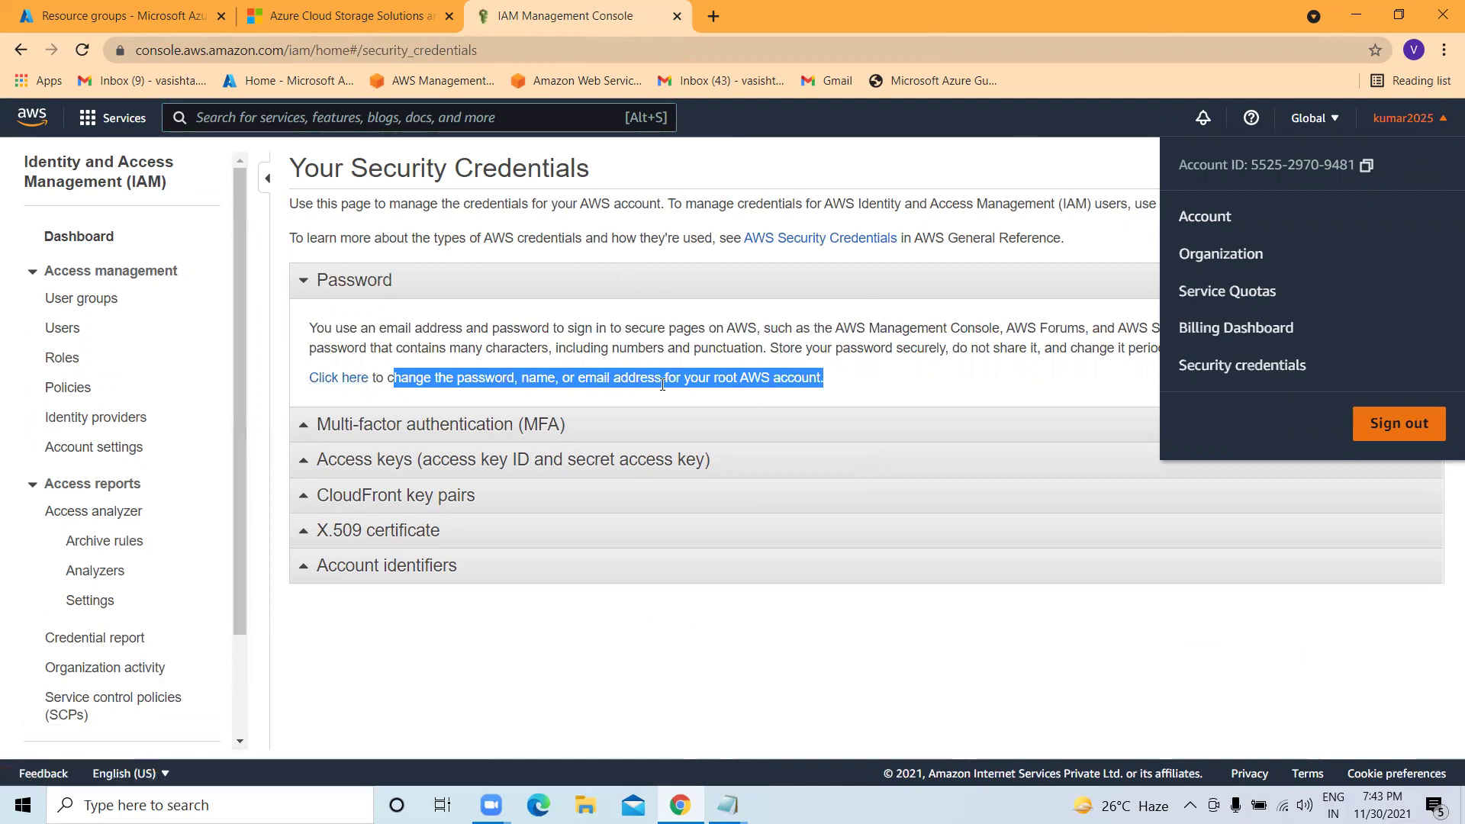
pyautogui.click(560, 429)
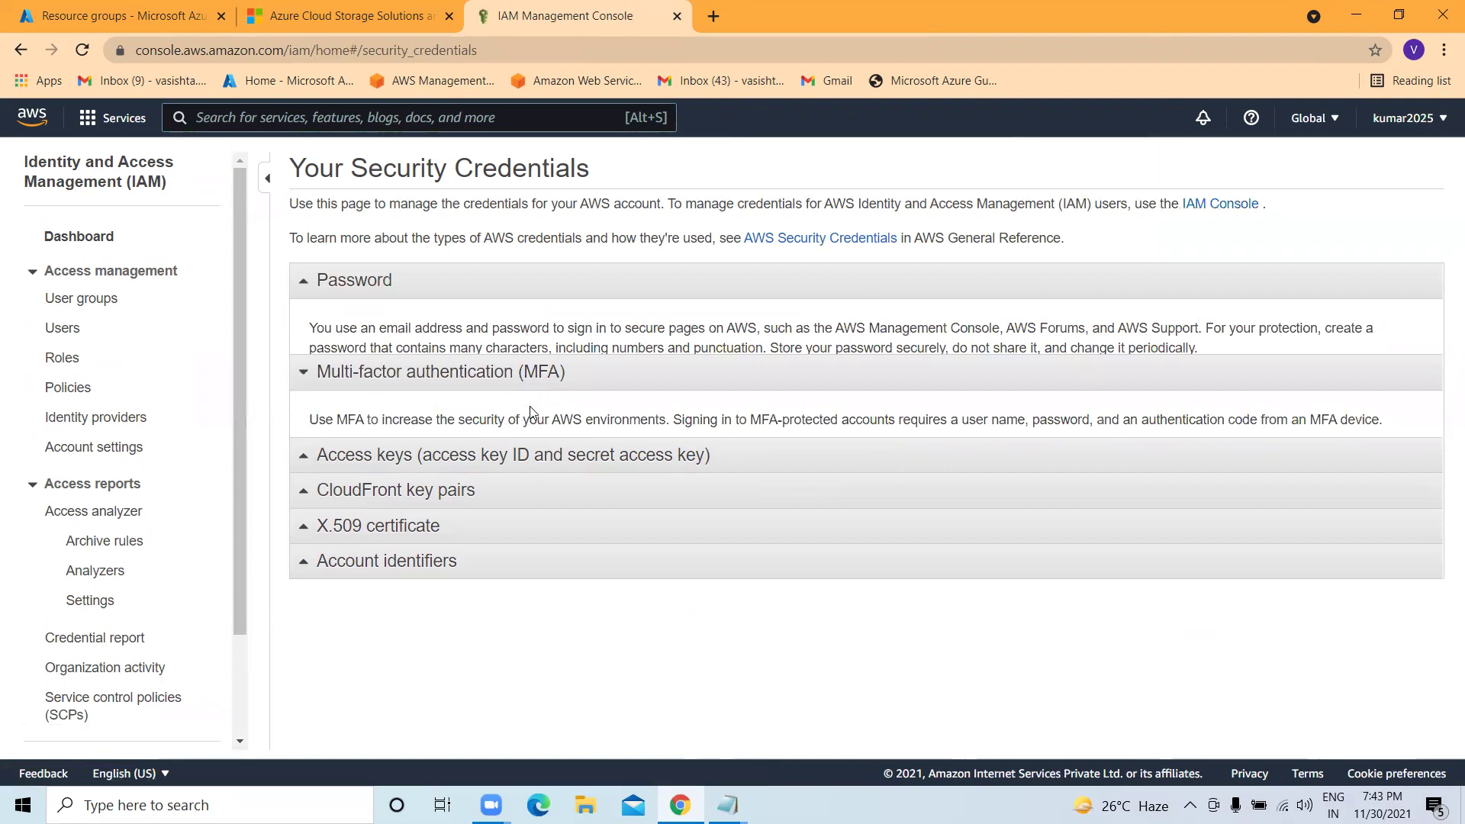
pyautogui.click(507, 457)
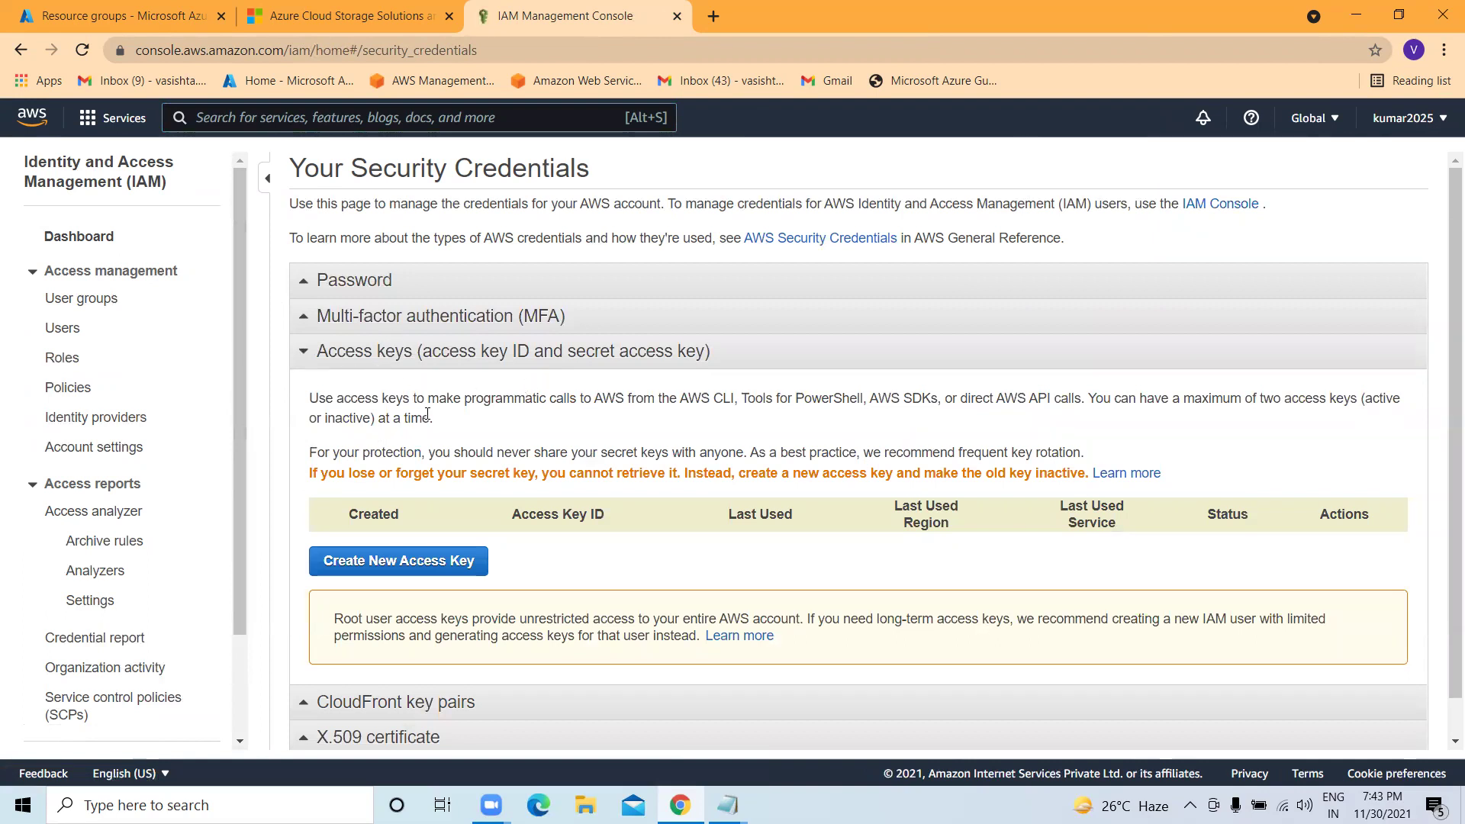
pyautogui.scroll(-1, 428, 416)
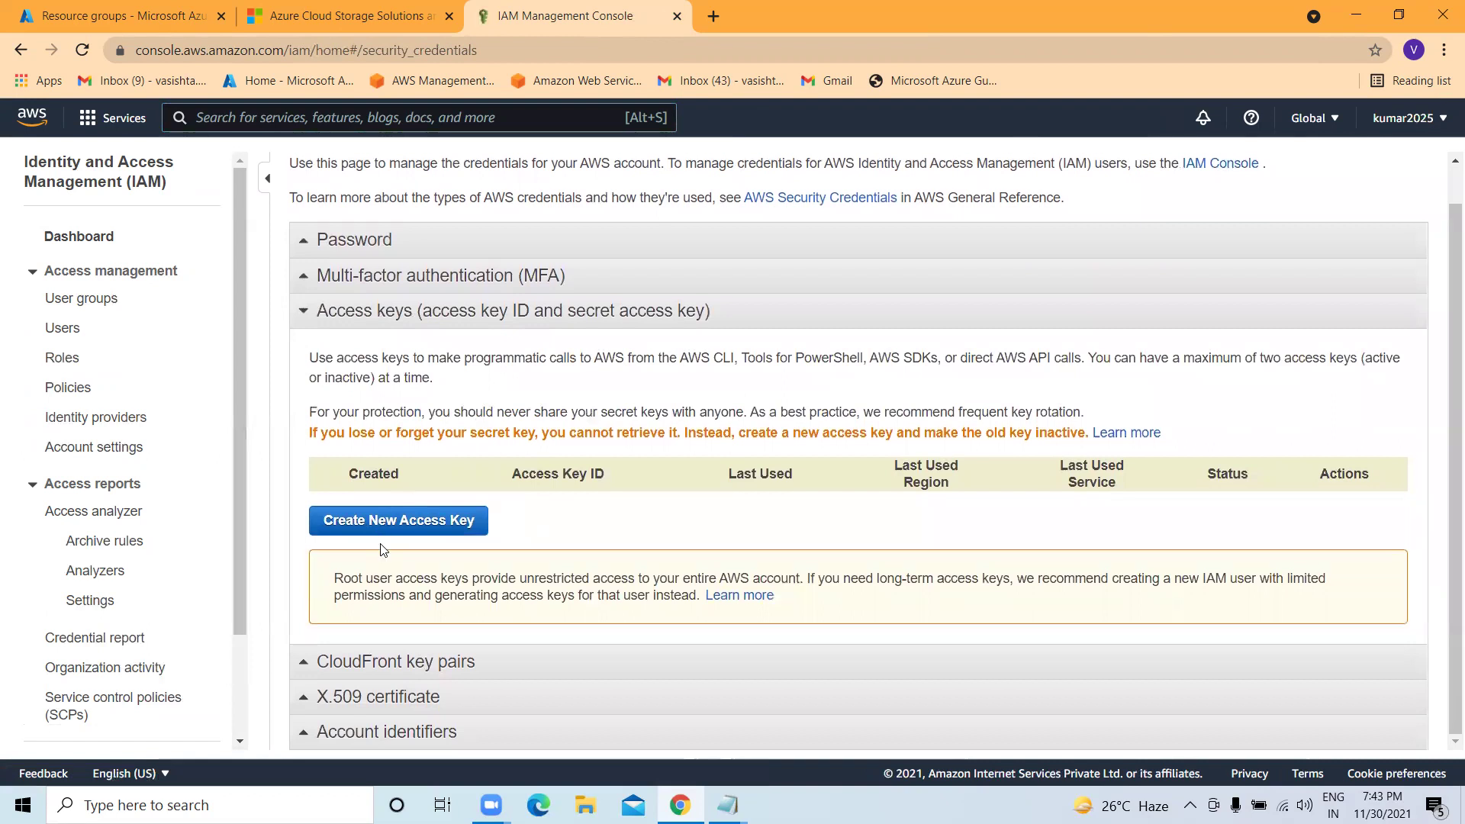
pyautogui.scroll(1, 375, 570)
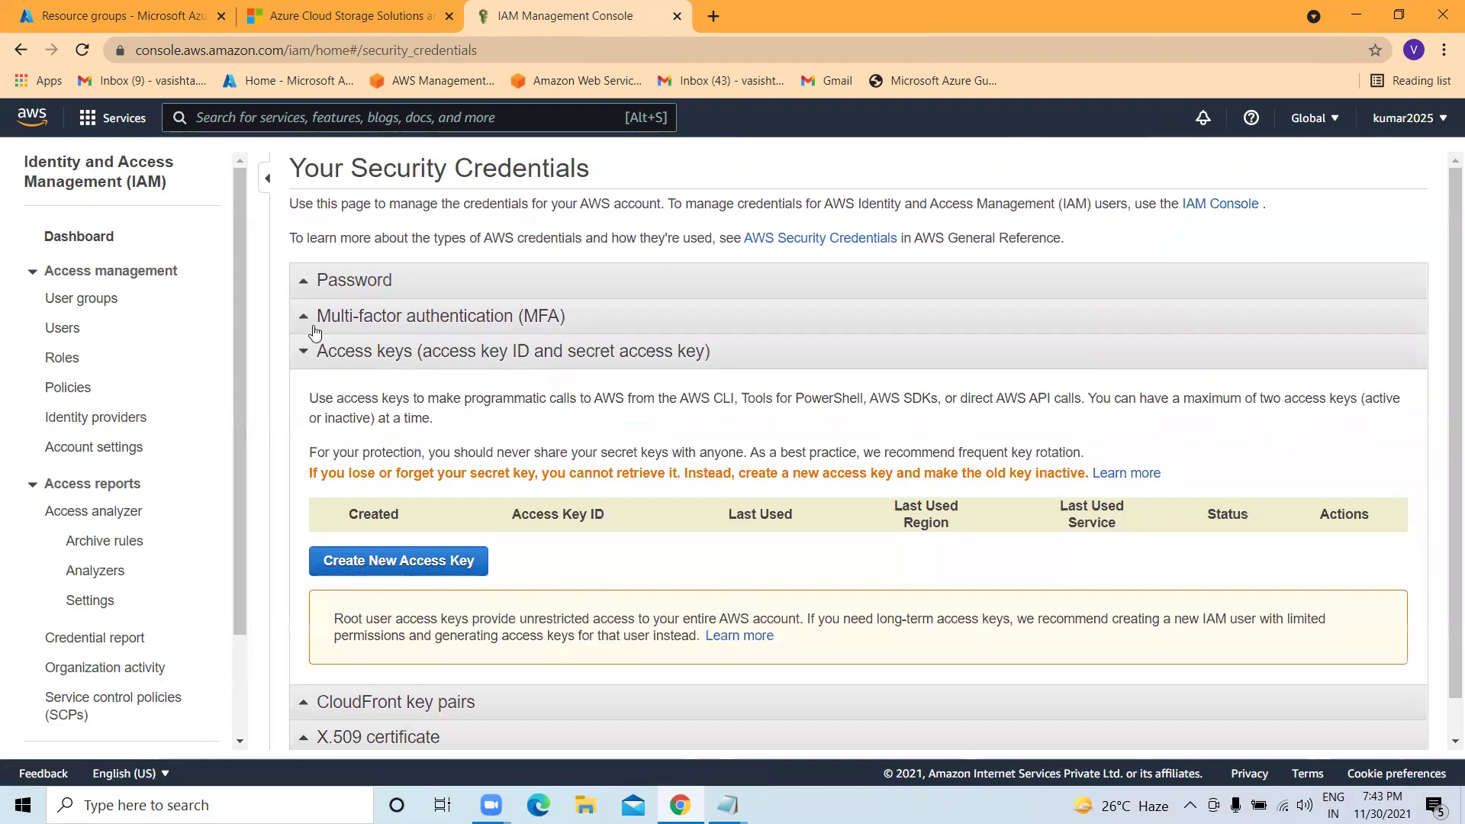
pyautogui.click(527, 318)
# Point out the dashboard's Add MFA recommendation, cvhydorg alias and IAM sign-in URL, then open User groups.
pyautogui.click(72, 238)
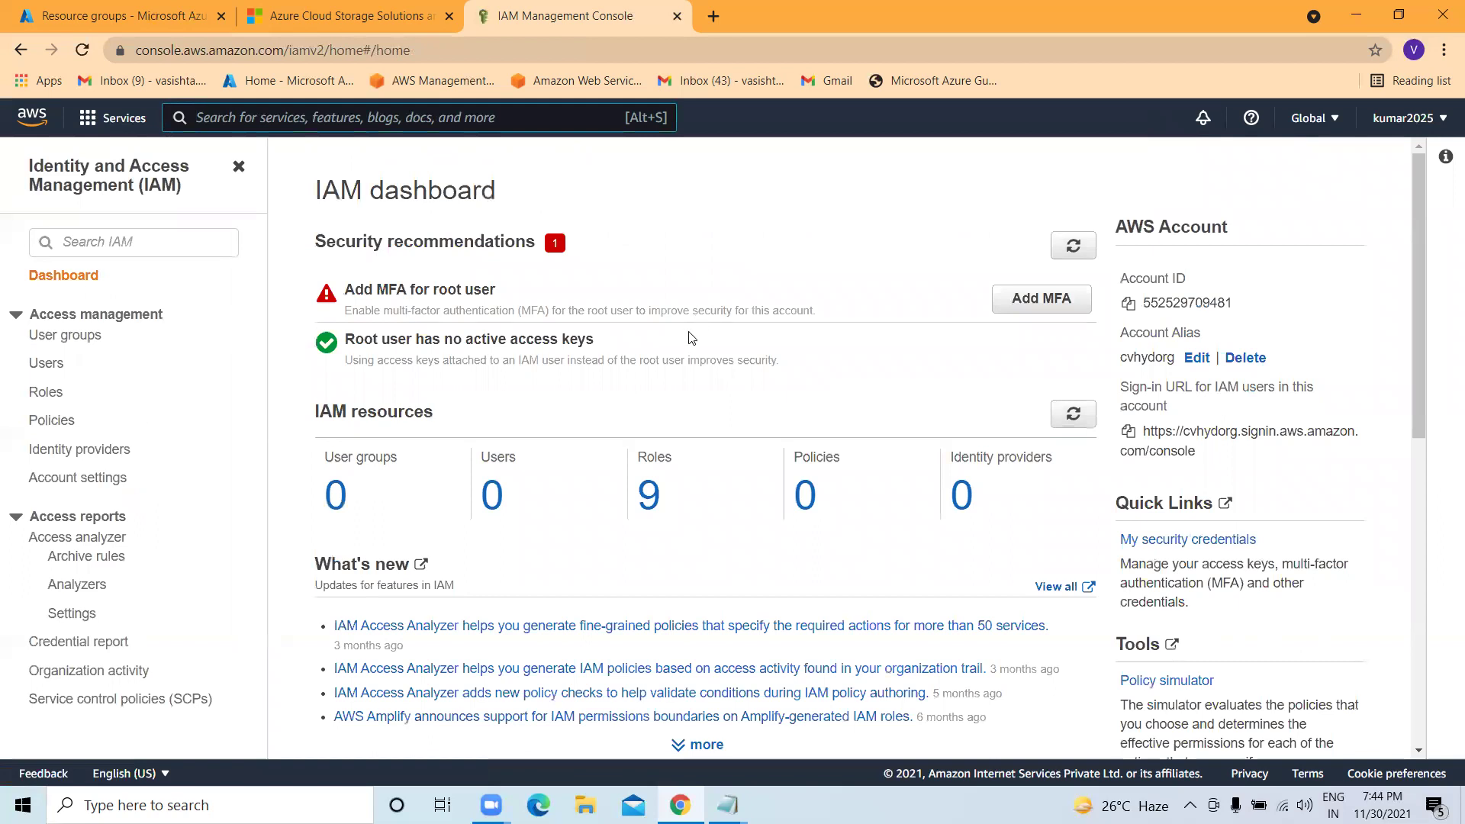
pyautogui.moveTo(350, 289); pyautogui.dragTo(500, 290)
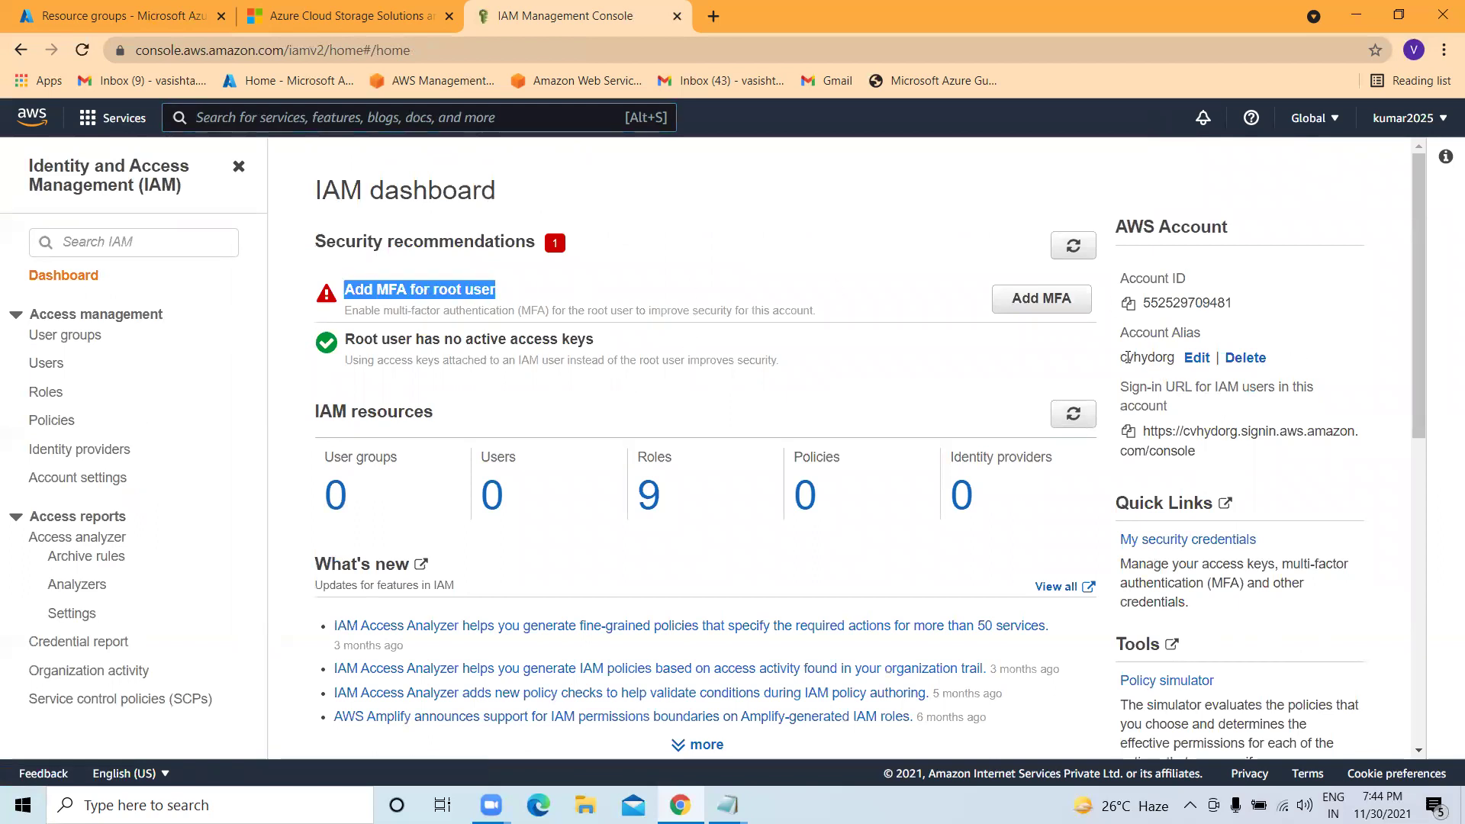
pyautogui.moveTo(1121, 358); pyautogui.dragTo(1178, 358)
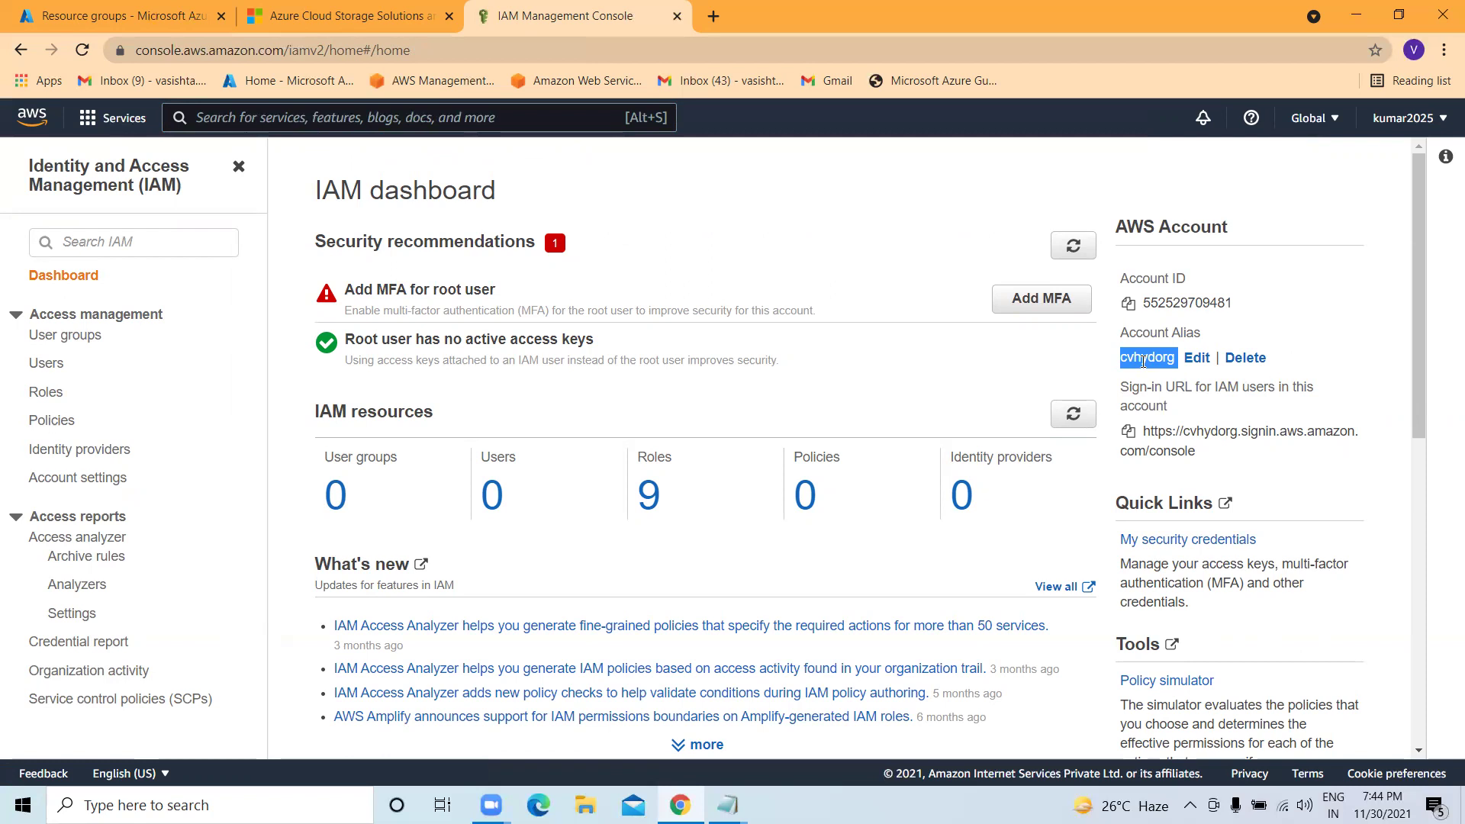
pyautogui.moveTo(1216, 458); pyautogui.dragTo(1118, 437)
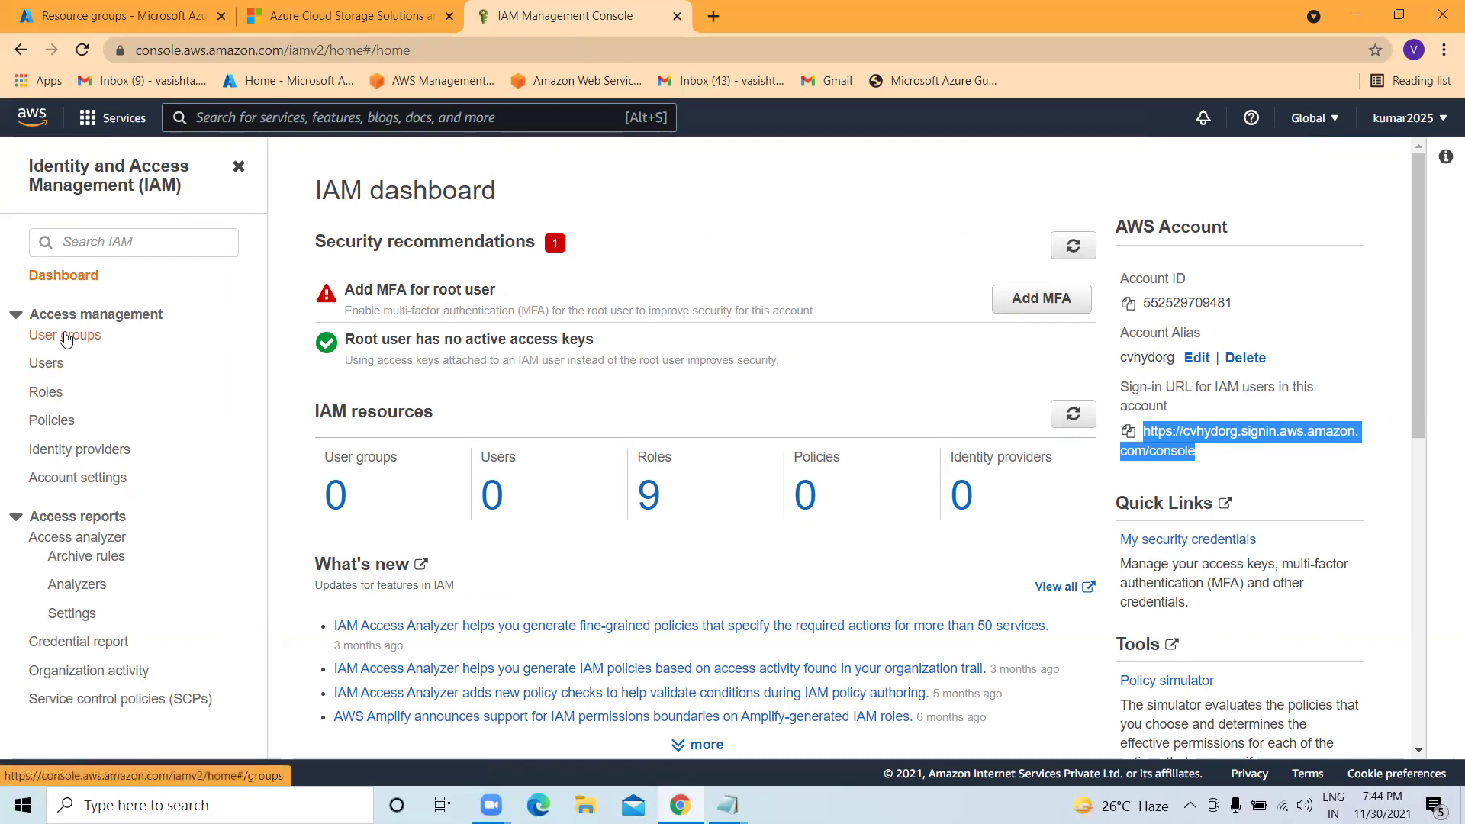
pyautogui.click(65, 339)
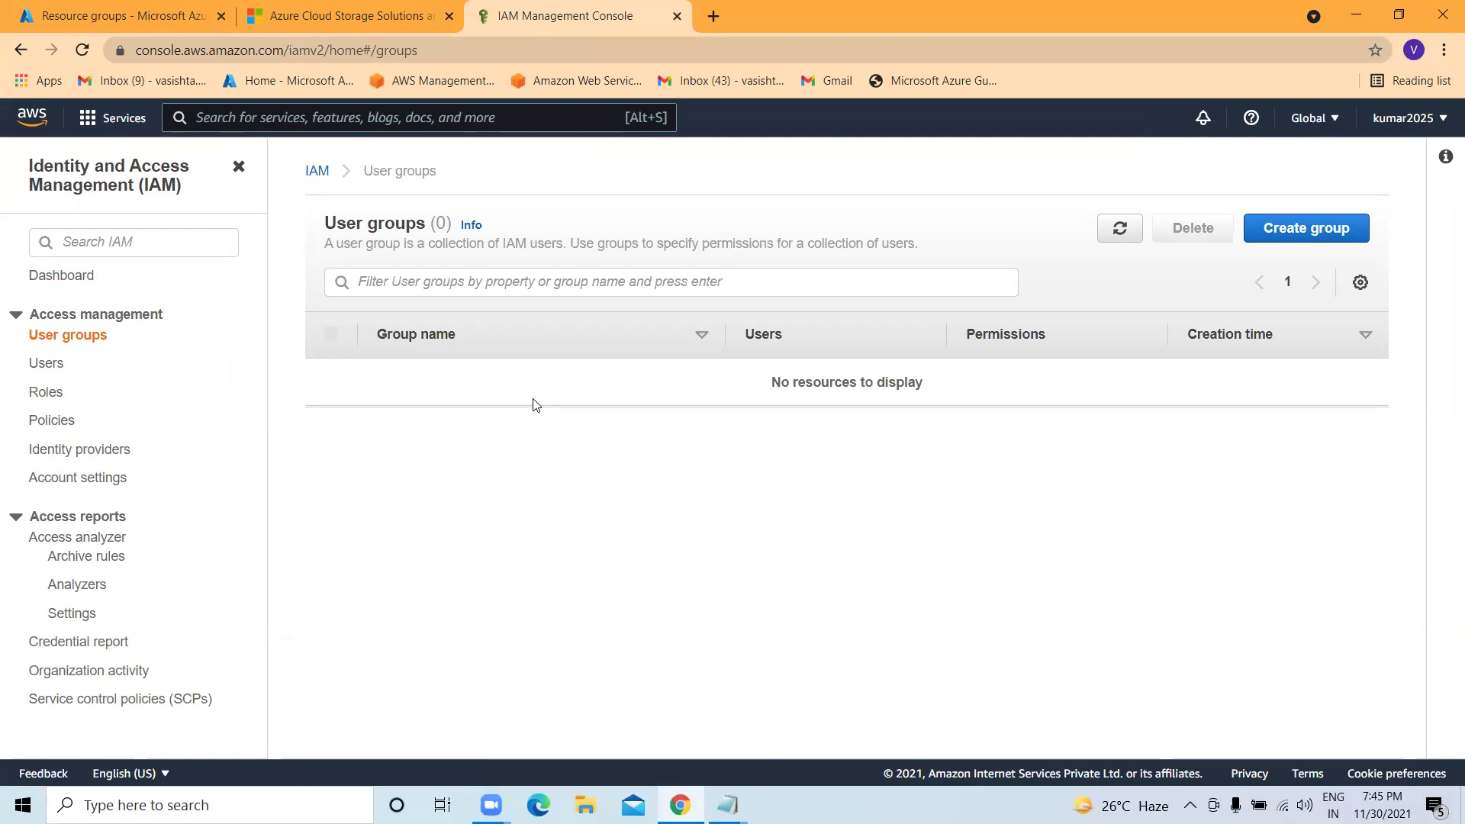
# Start a new user group and name it HRDept.
pyautogui.click(1315, 238)
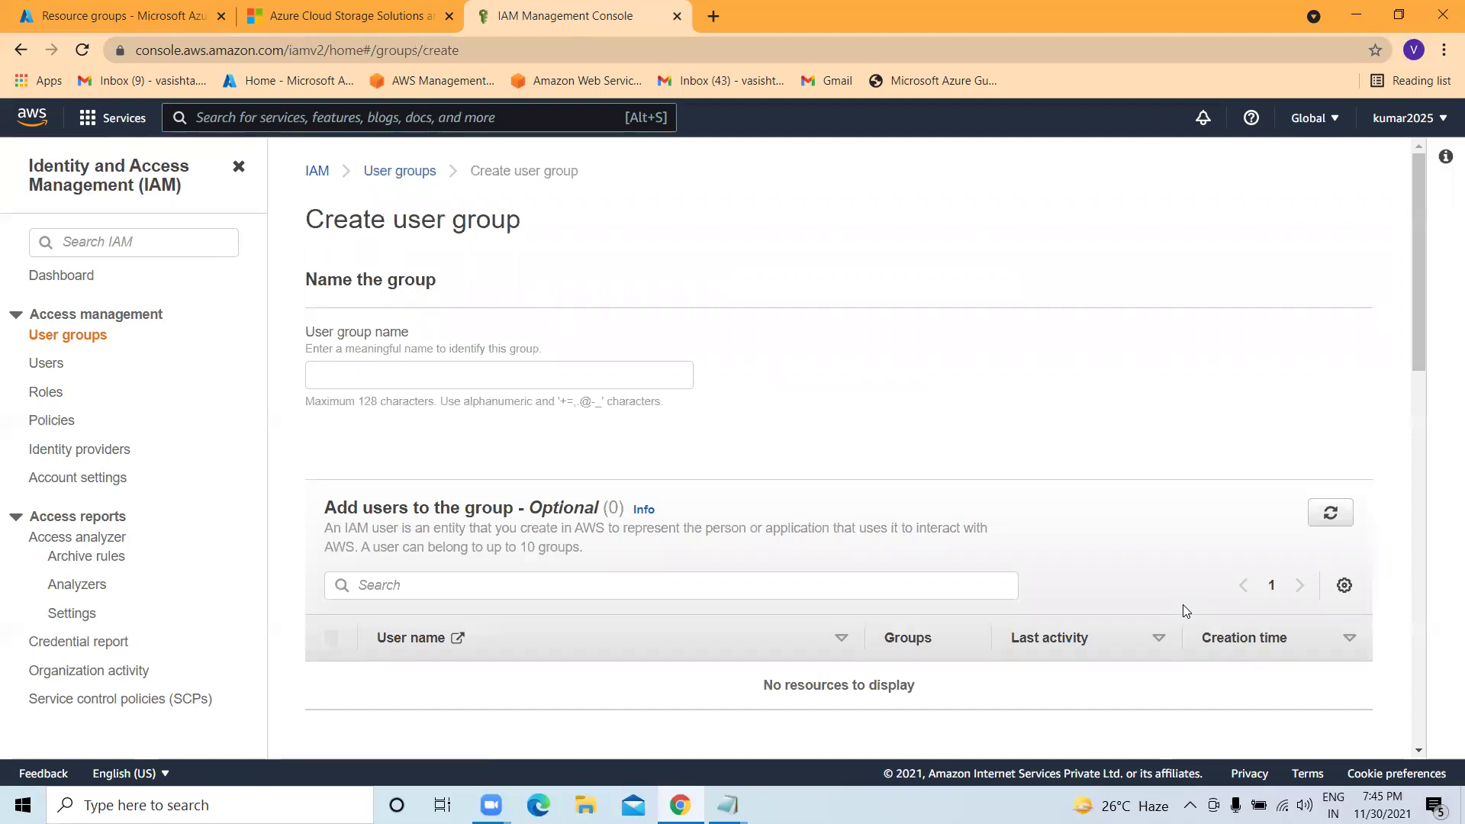
pyautogui.click(1441, 122)
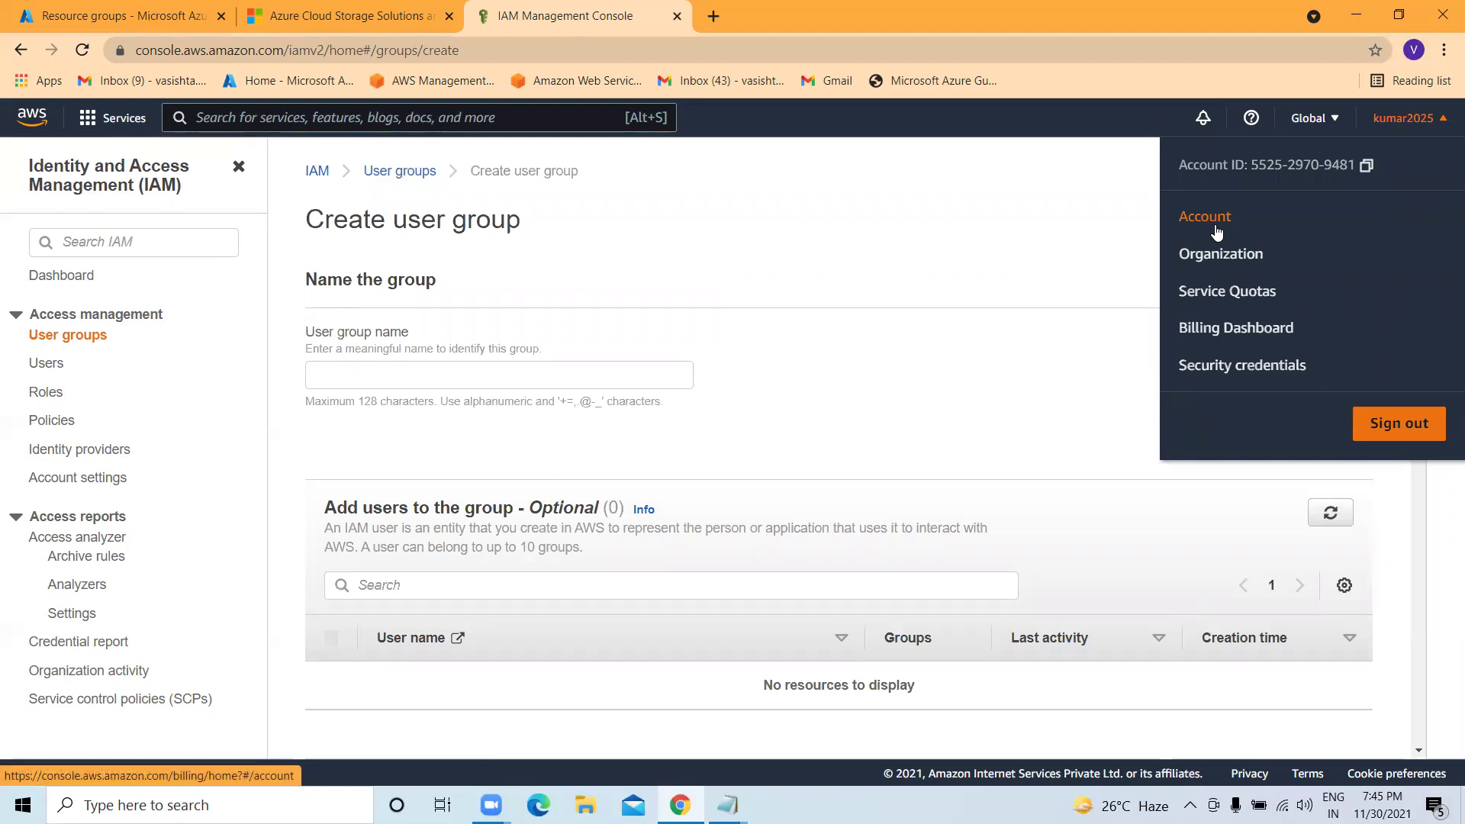
pyautogui.click(915, 255)
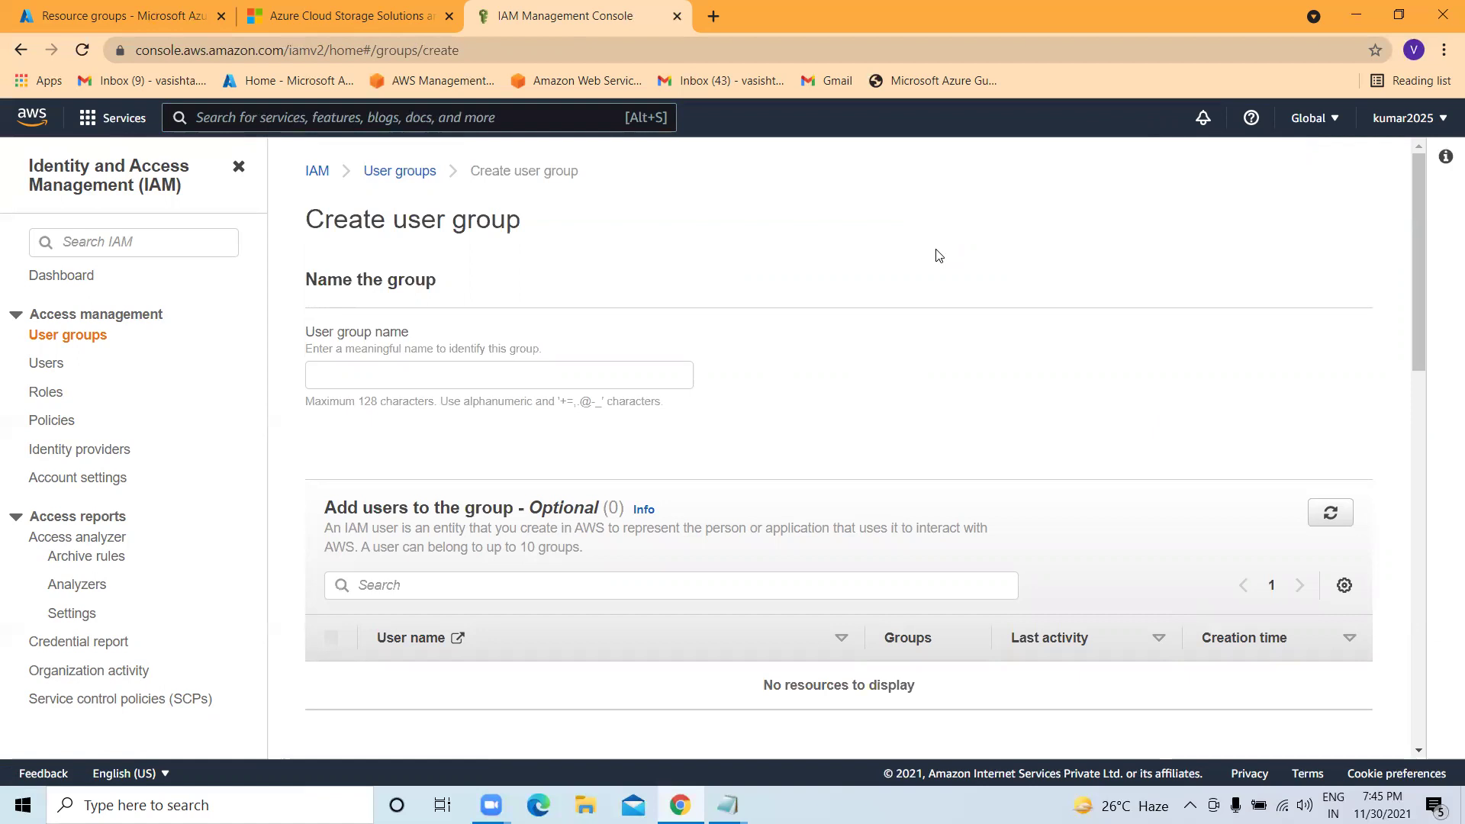
pyautogui.click(552, 382)
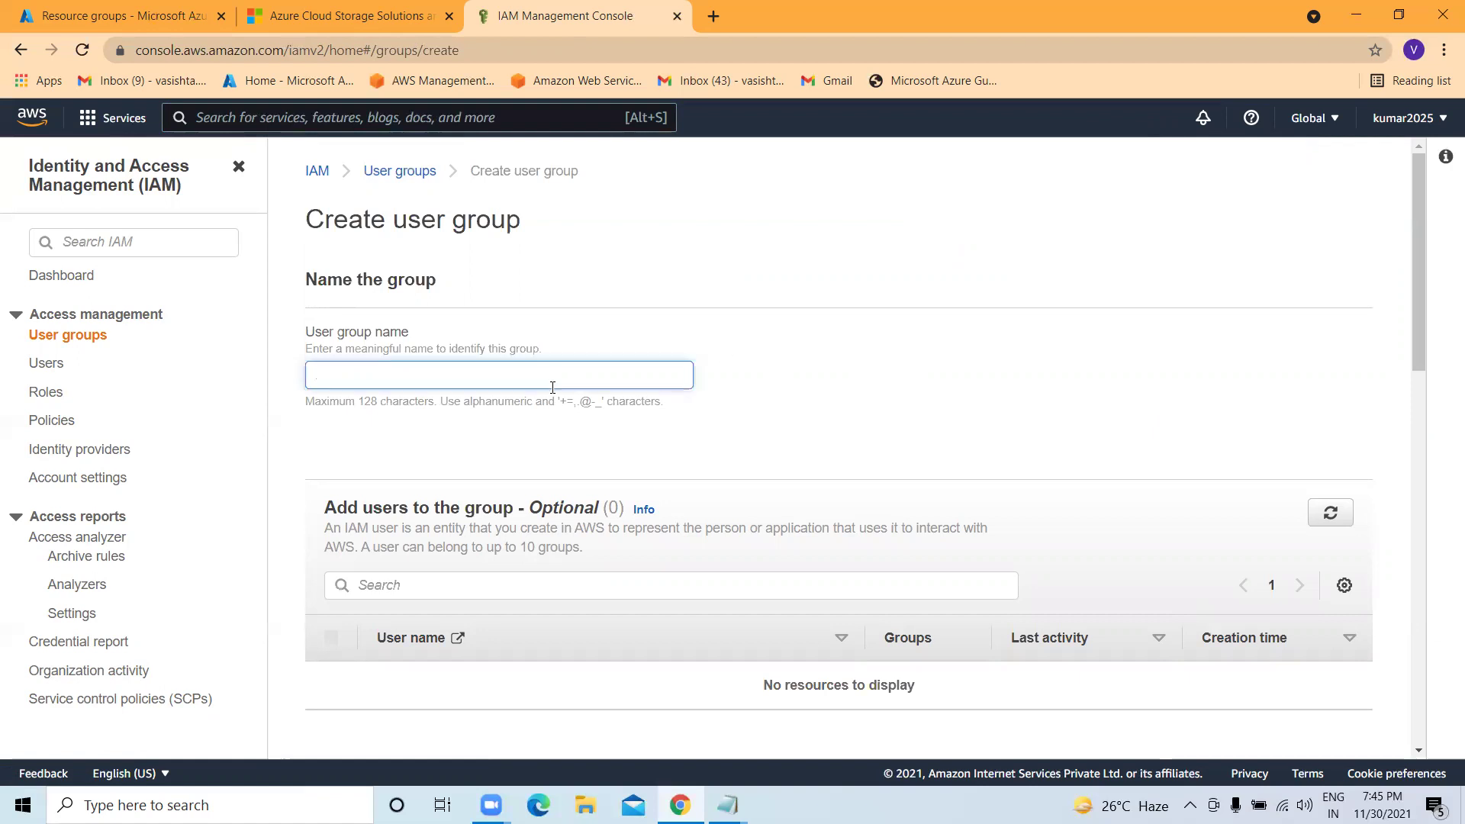
pyautogui.write('HRD')
pyautogui.scroll(-4, 569, 382)
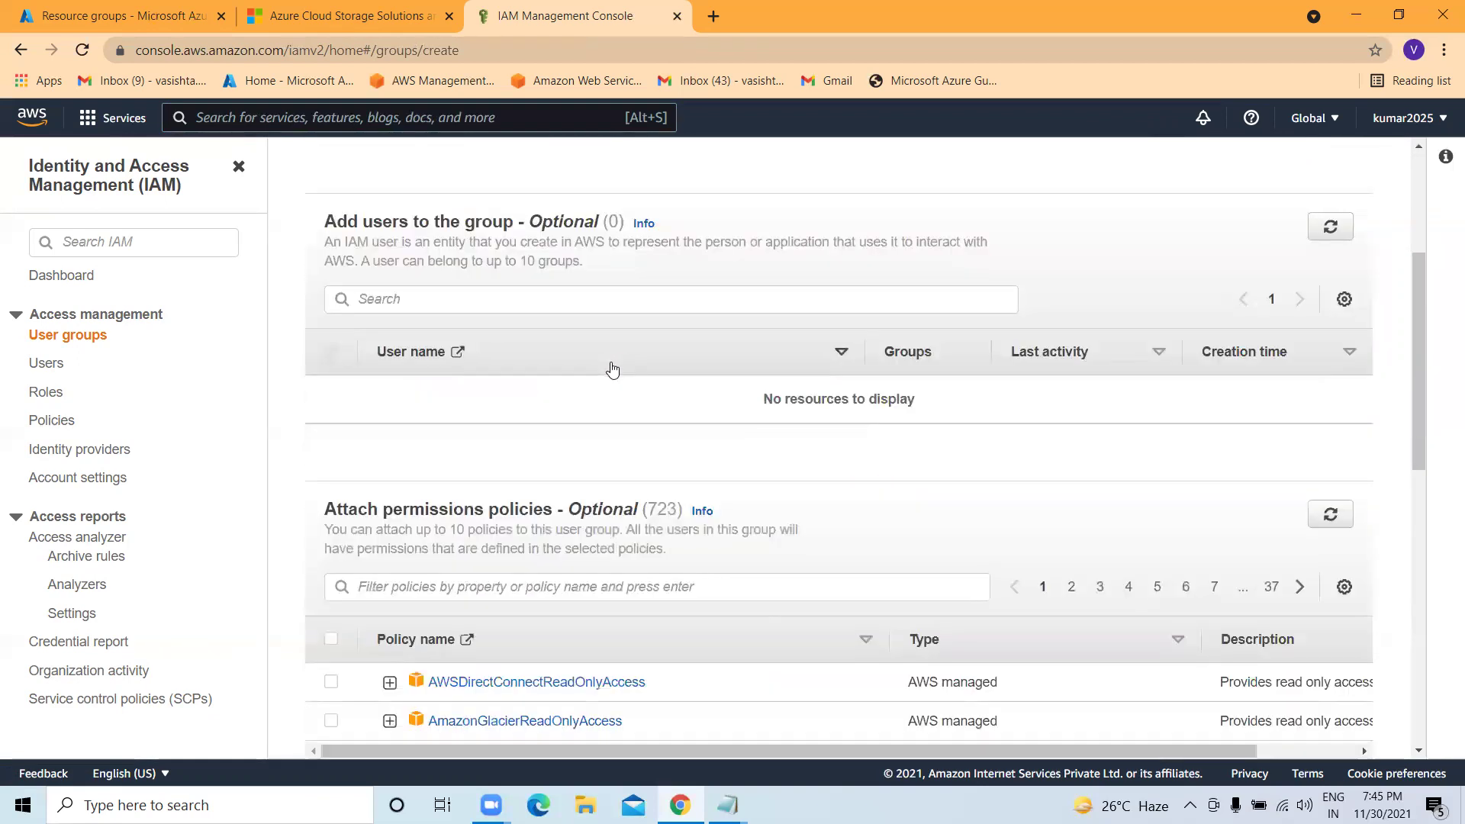
pyautogui.scroll(-3, 612, 370)
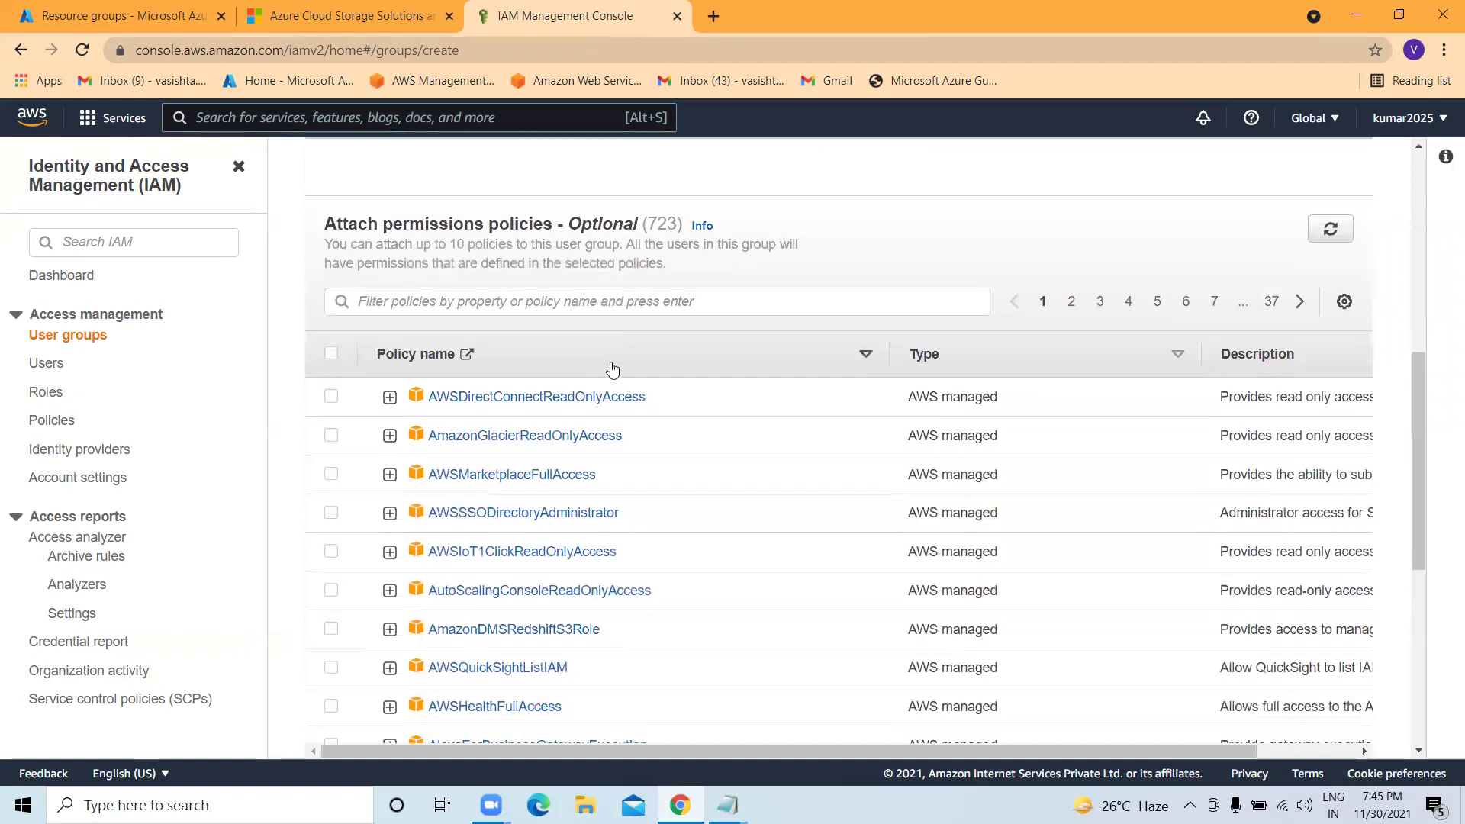
pyautogui.scroll(6, 612, 366)
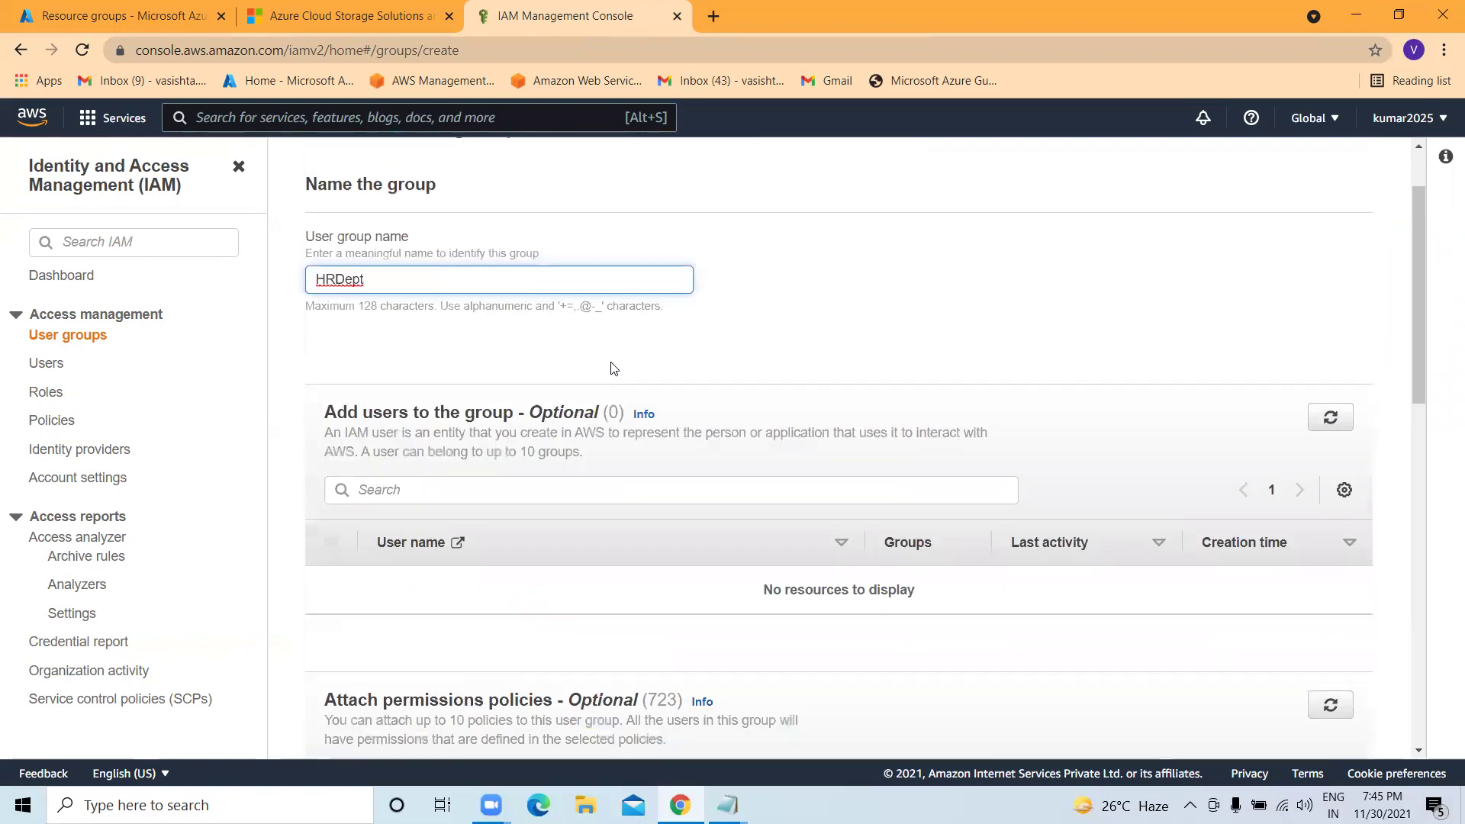
pyautogui.scroll(-9, 614, 368)
pyautogui.scroll(1, 614, 369)
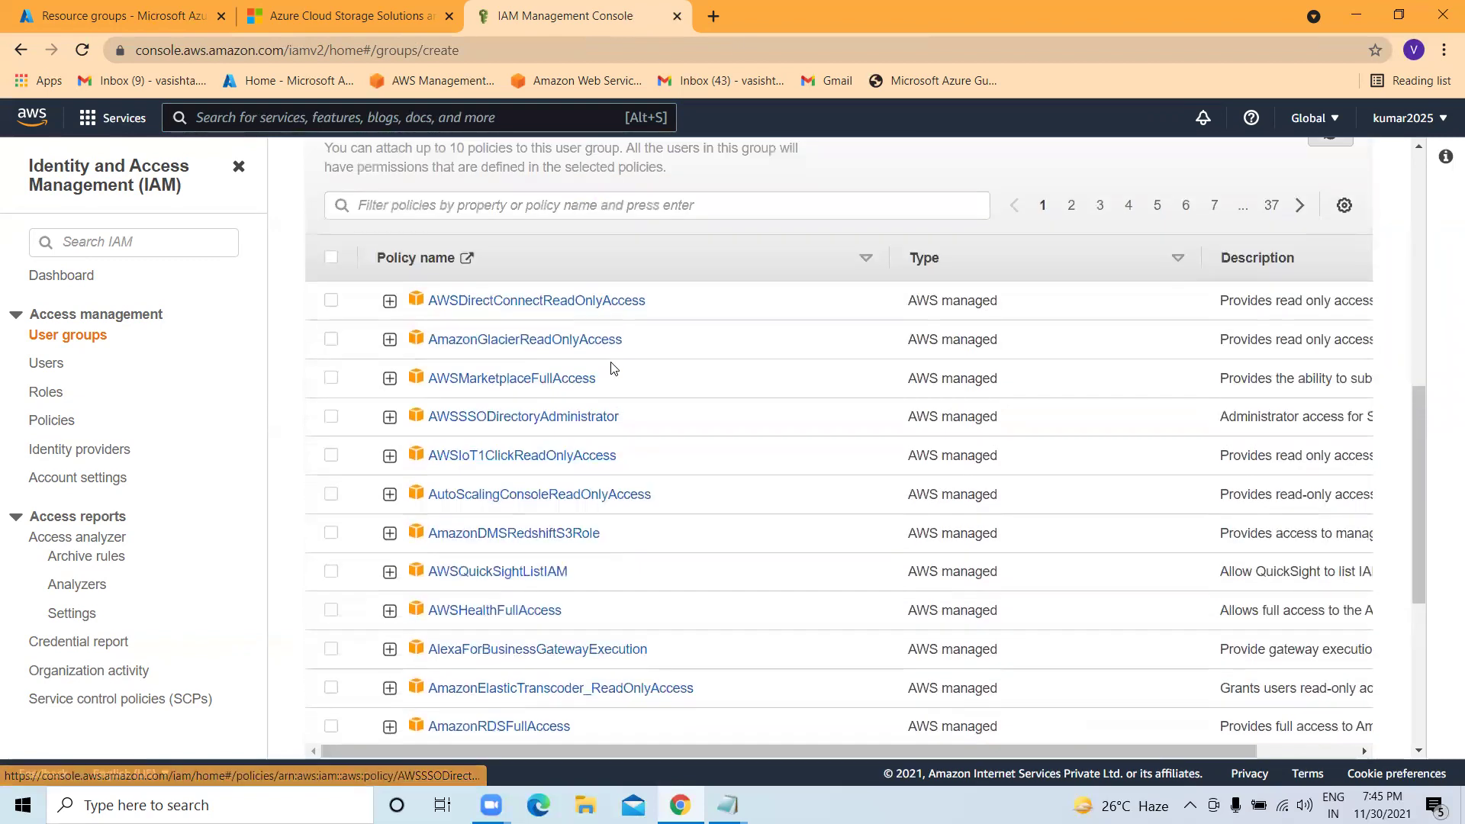
pyautogui.scroll(1, 612, 366)
# Filter policies by S3, attach AmazonS3FullAccess and create the group.
pyautogui.click(573, 305)
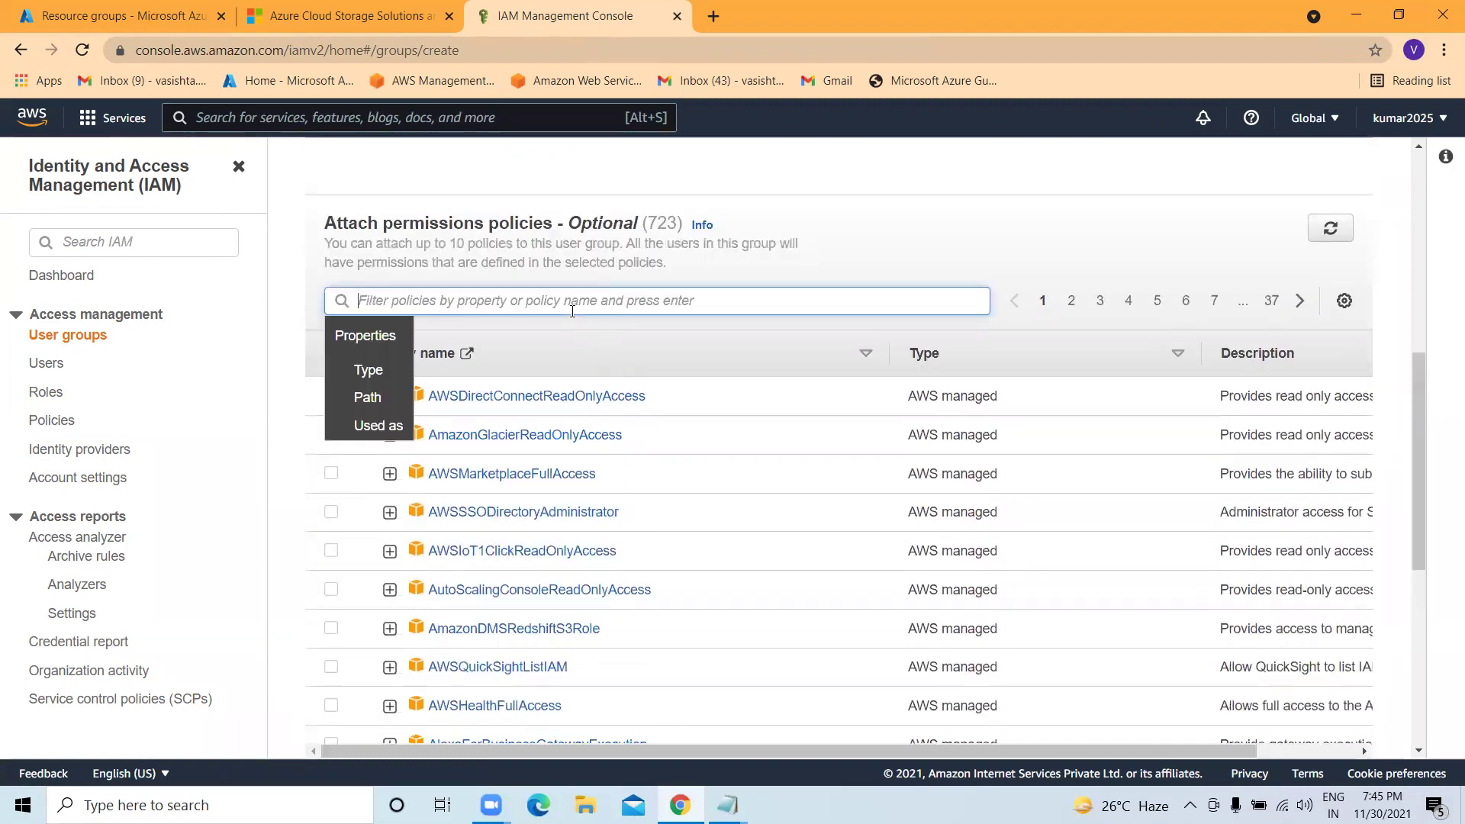
pyautogui.write('S3')
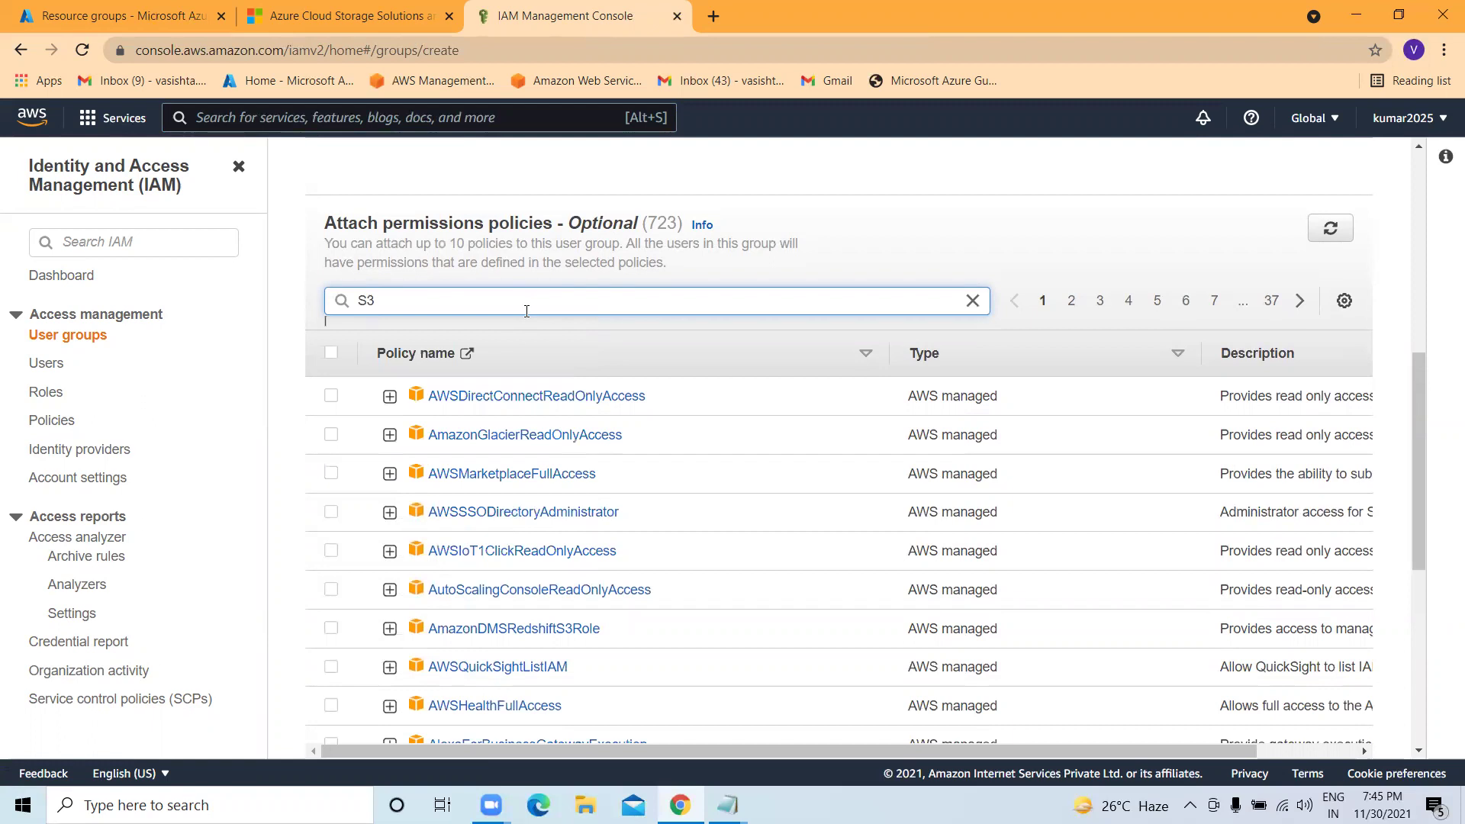
pyautogui.press('Return')
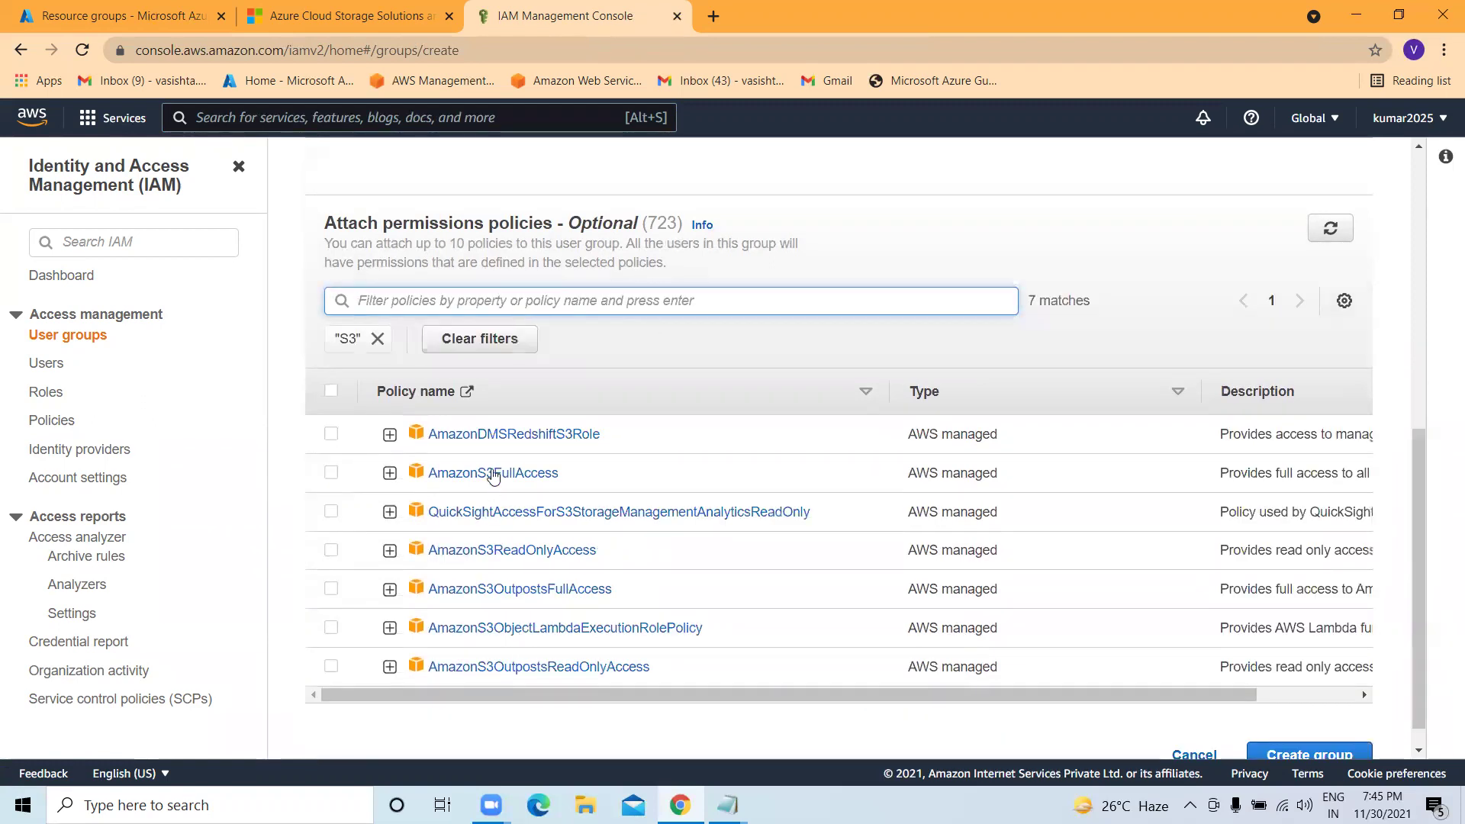
pyautogui.click(333, 473)
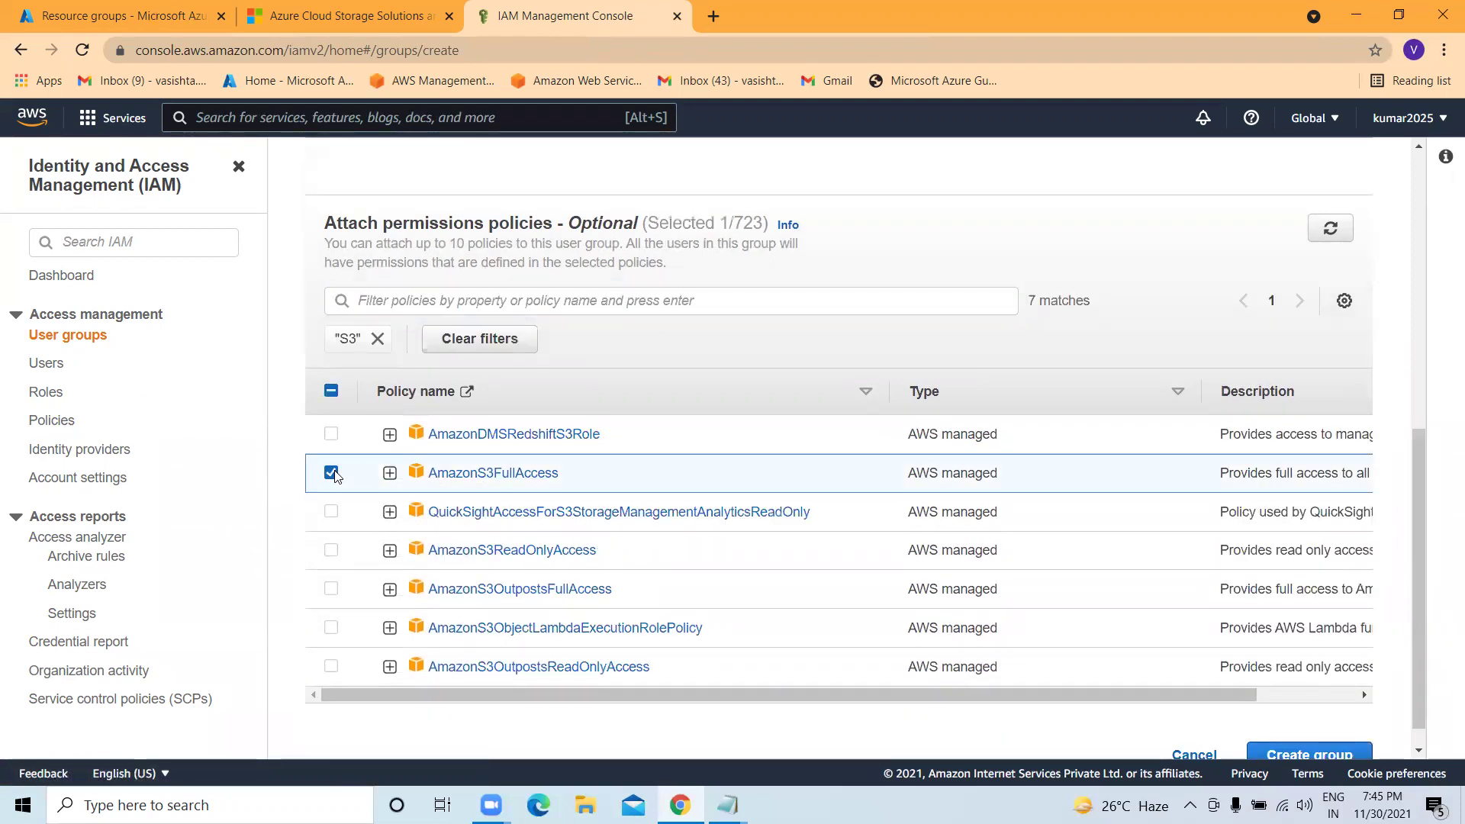
pyautogui.scroll(-1, 578, 480)
pyautogui.click(1308, 737)
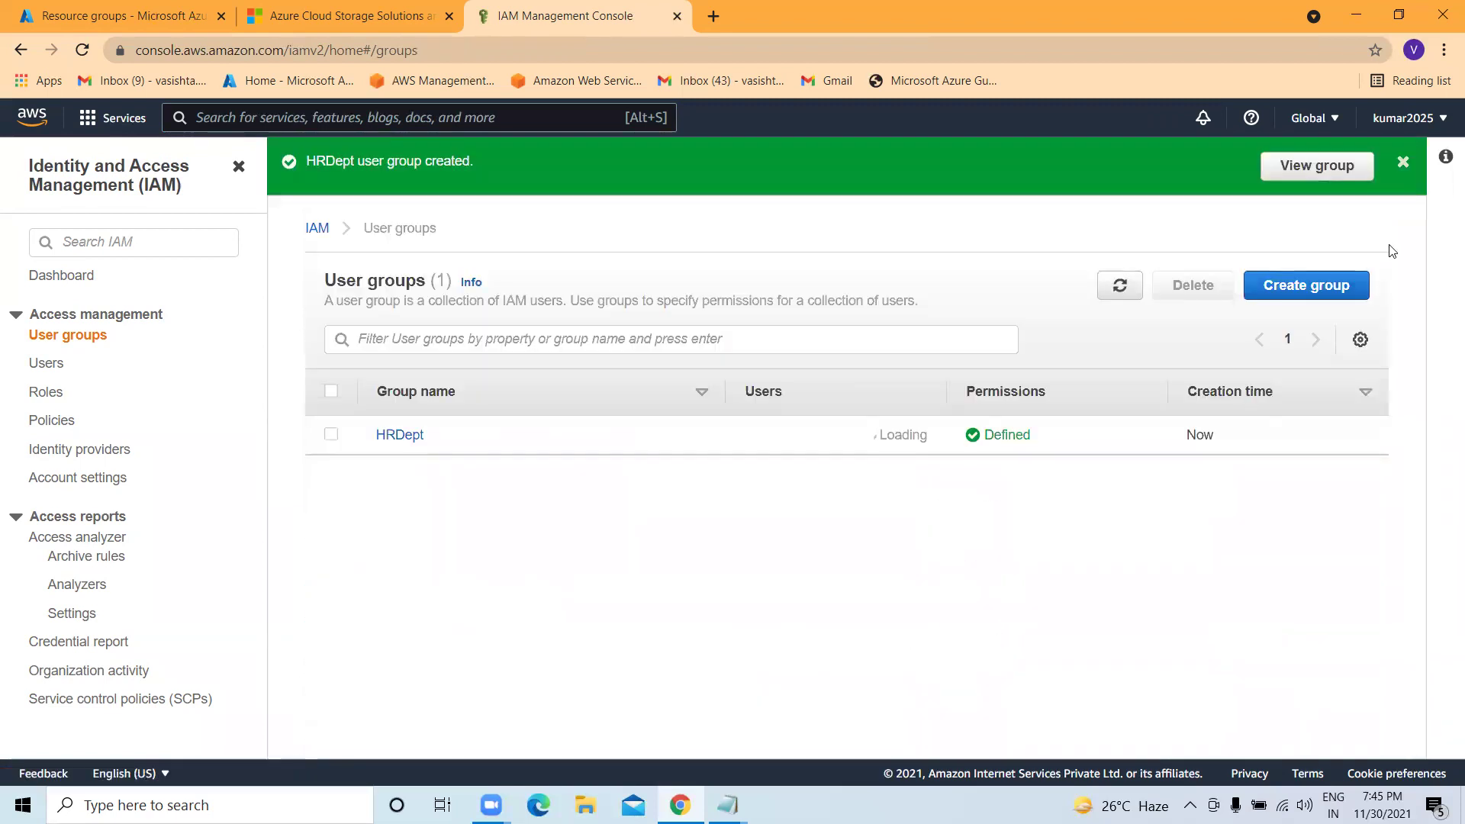
pyautogui.click(1401, 165)
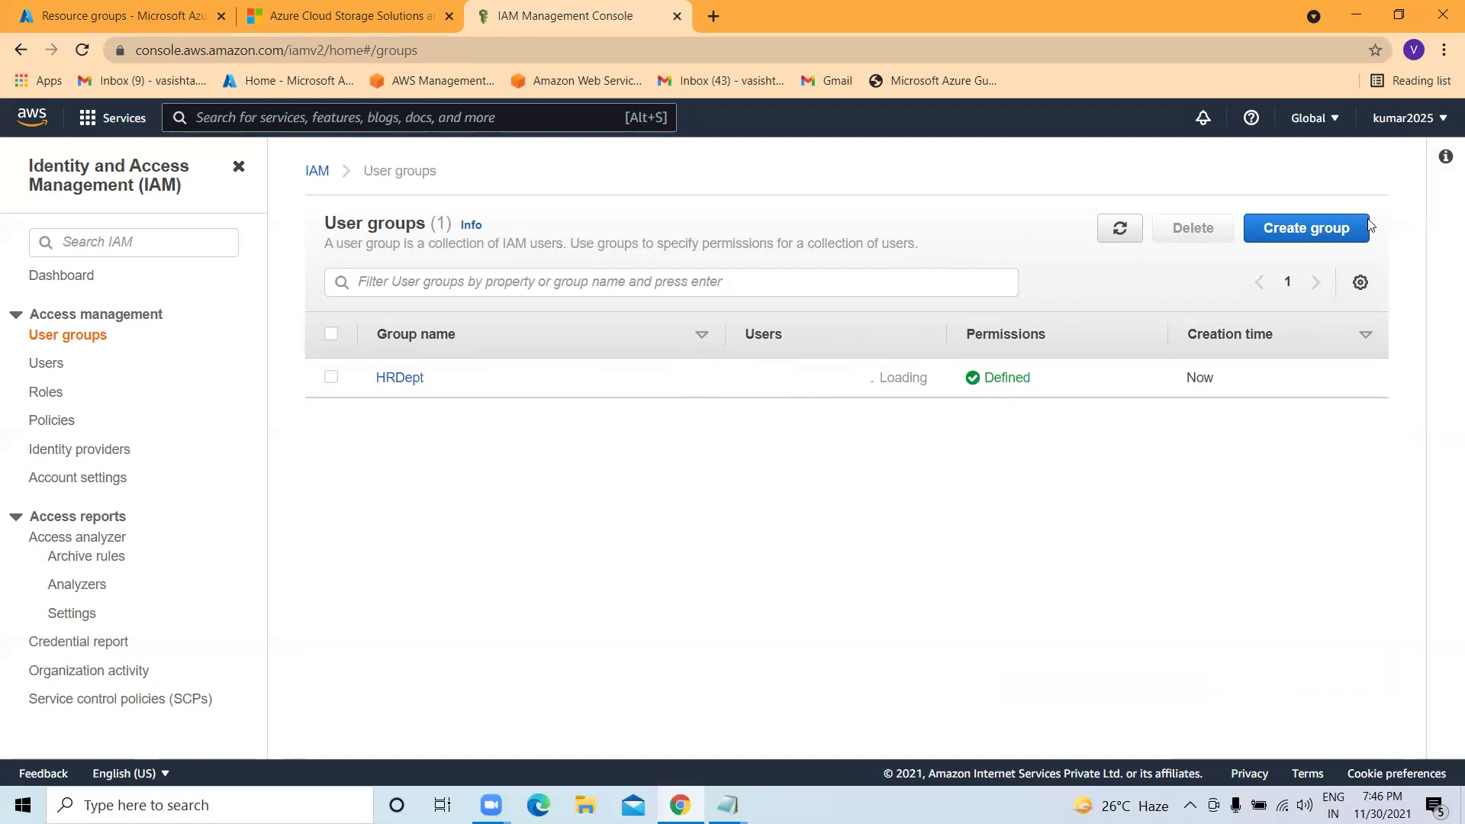
# Start a second user group named ITDept.
pyautogui.click(1291, 237)
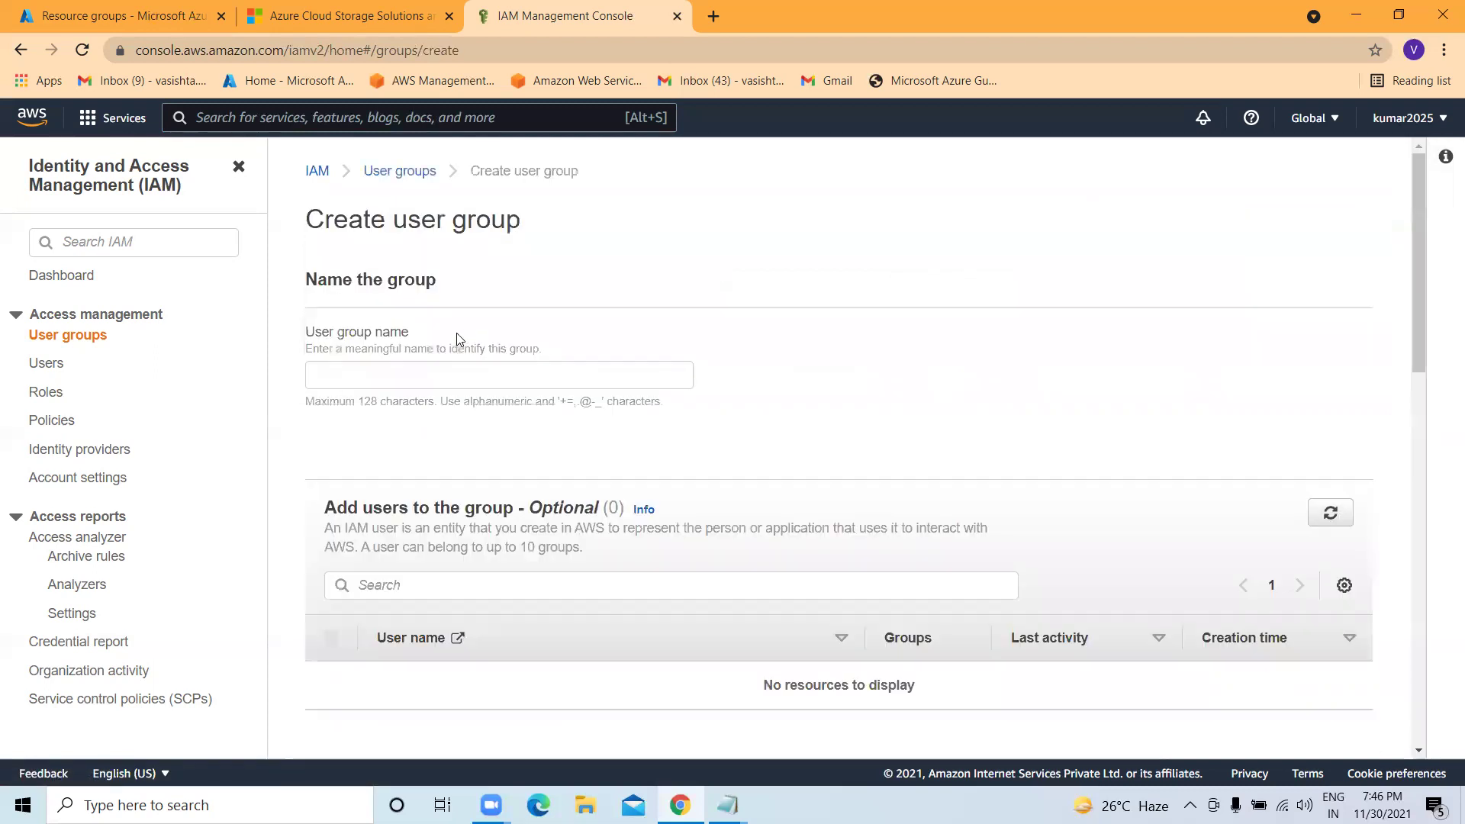
pyautogui.click(449, 377)
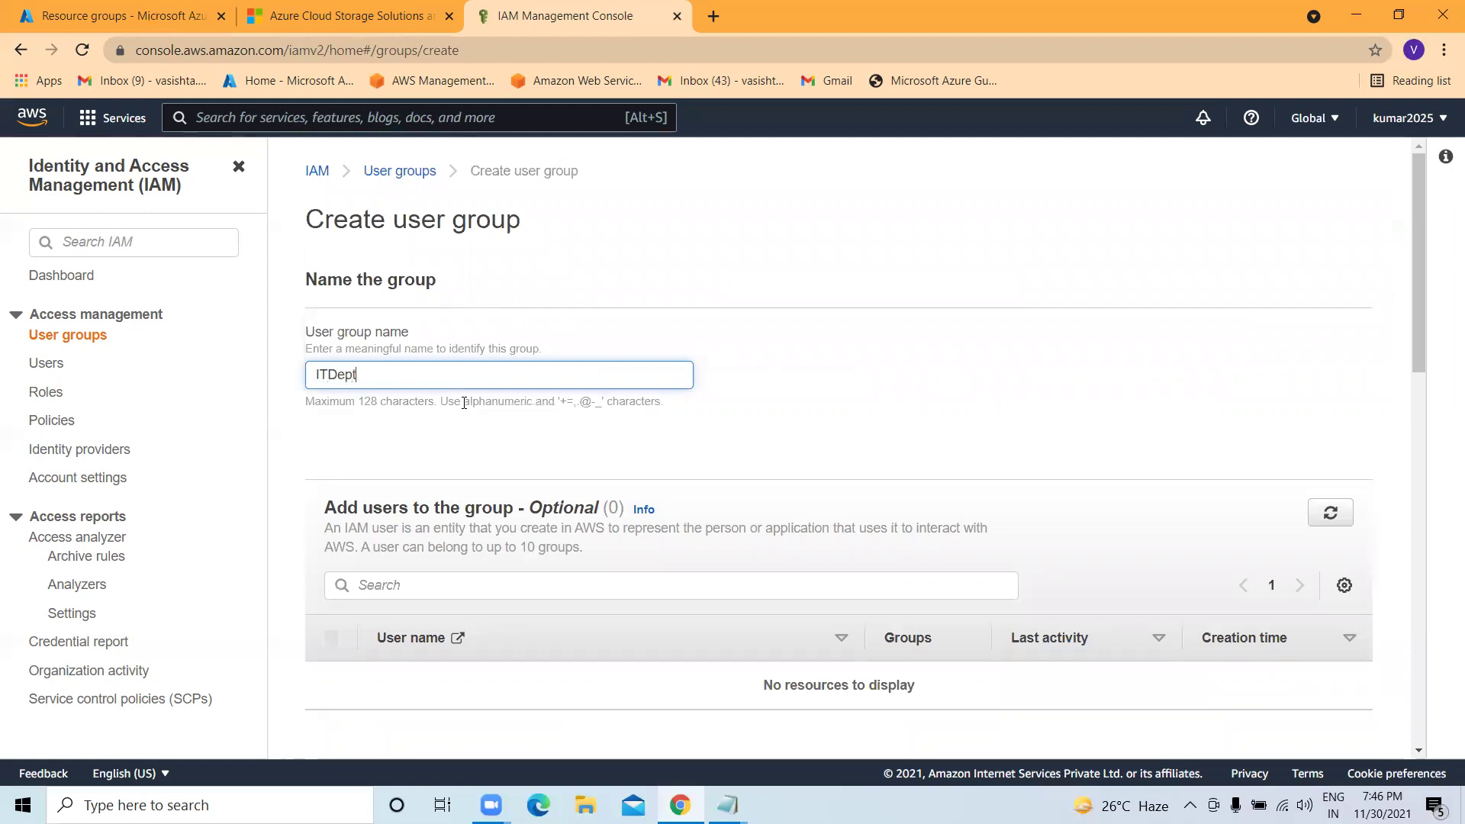
pyautogui.scroll(-4, 474, 422)
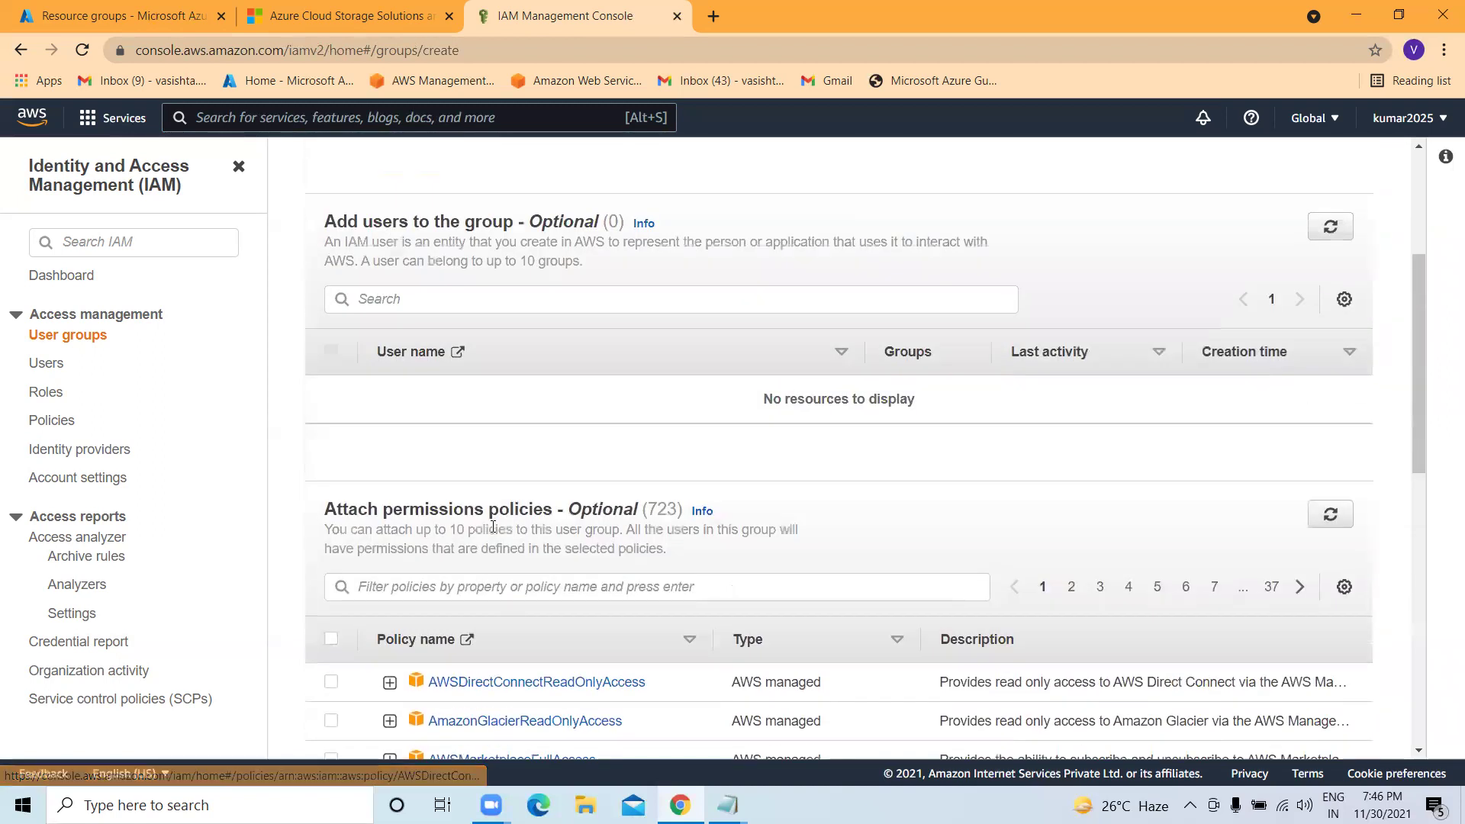
pyautogui.scroll(-3, 492, 527)
# Filter policies by EC2, attach AmazonEC2FullAccess and create the group.
pyautogui.click(450, 407)
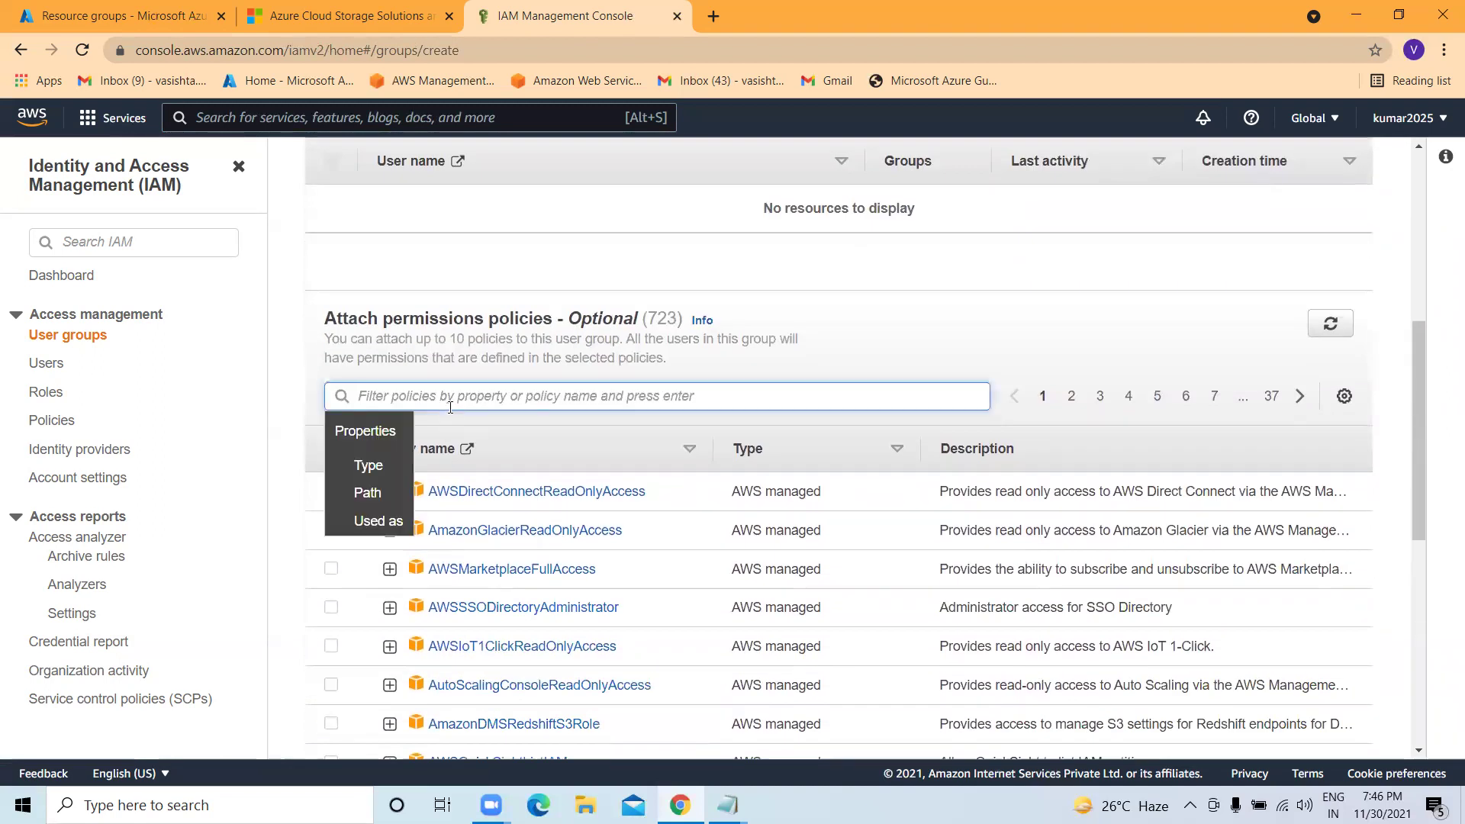
pyautogui.write('EC2')
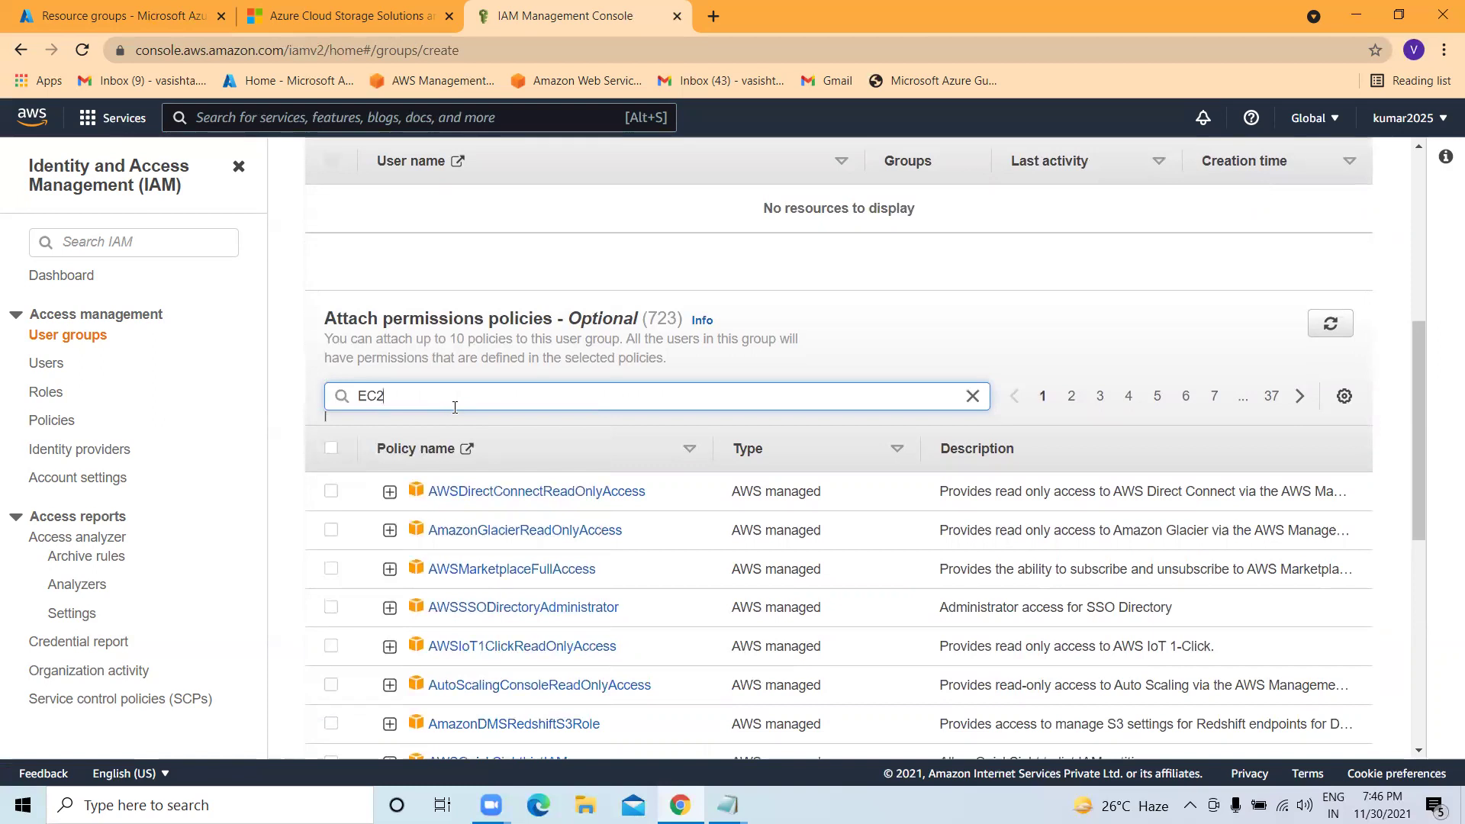
pyautogui.press('Return')
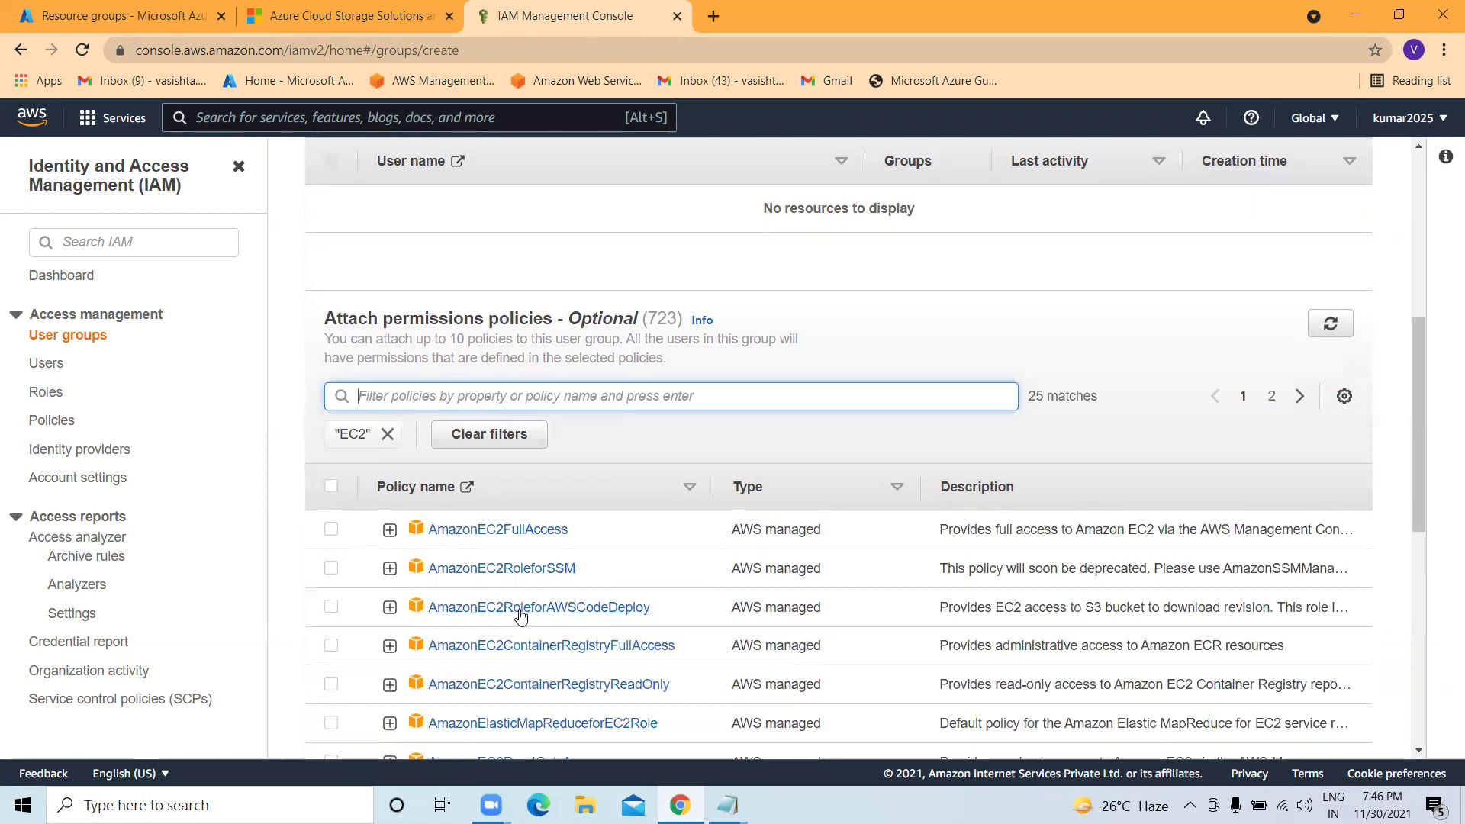
pyautogui.scroll(-1, 513, 665)
pyautogui.scroll(-2, 507, 649)
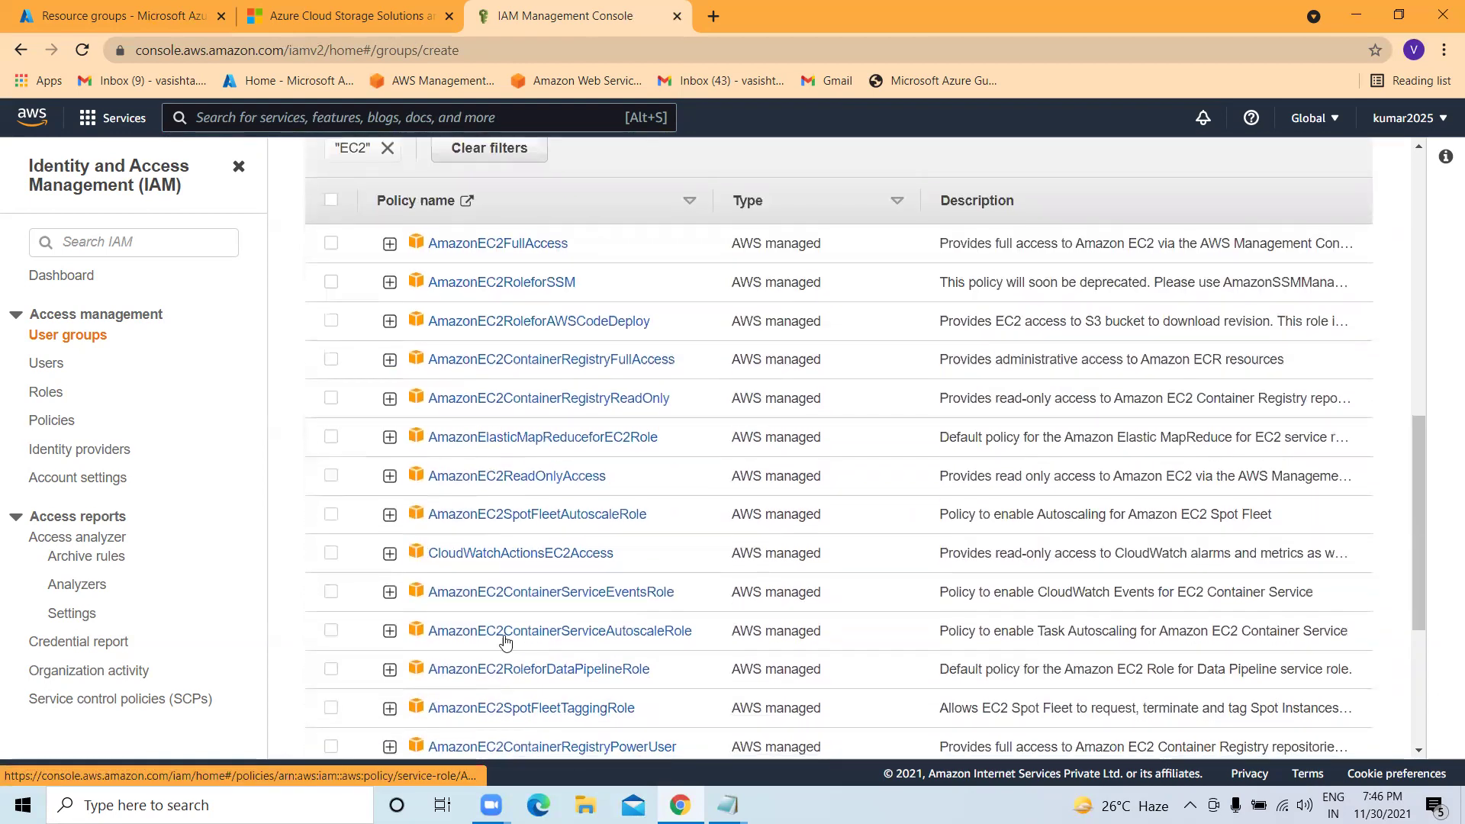
pyautogui.scroll(2, 508, 481)
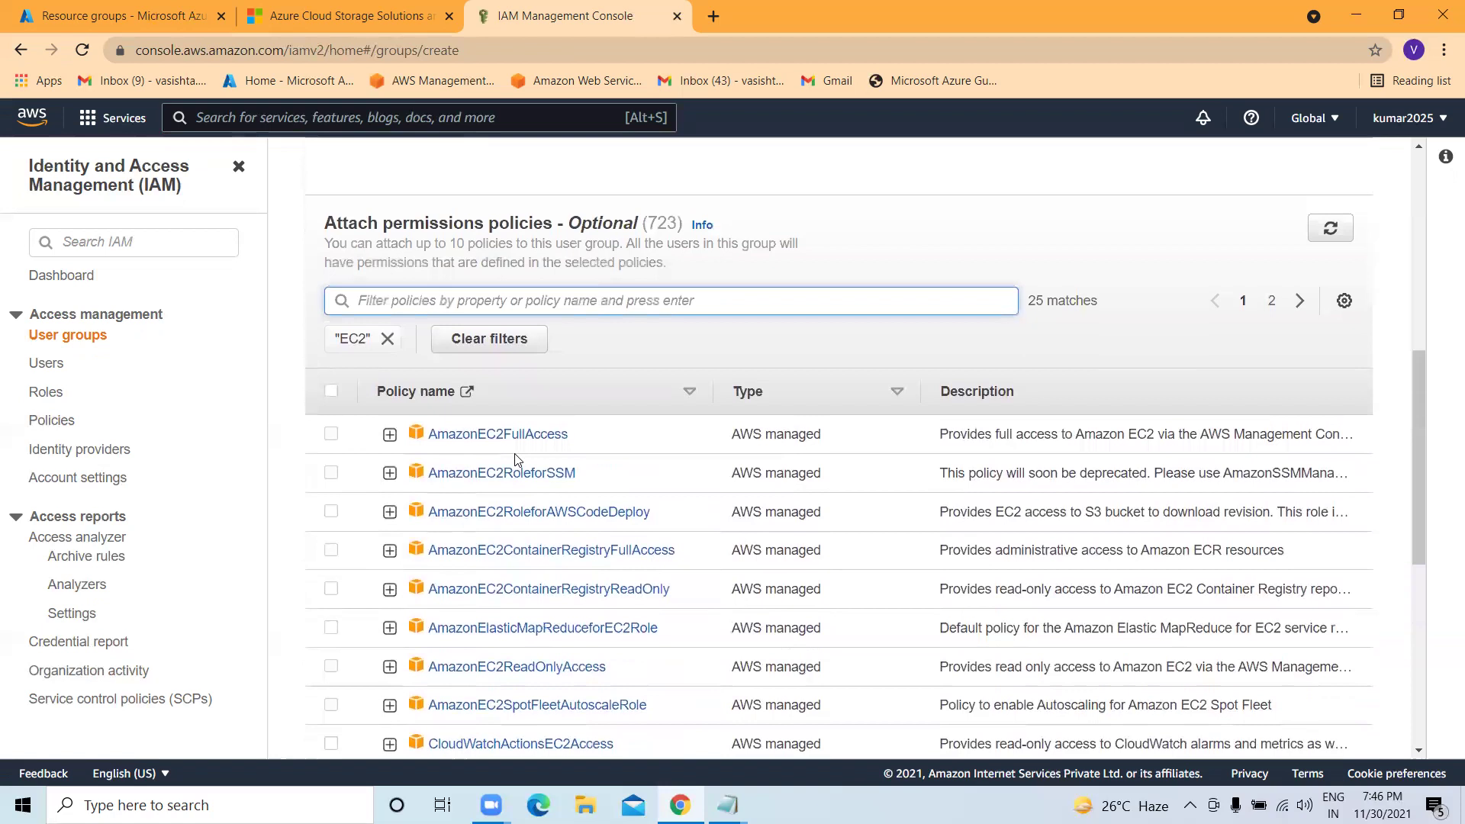
pyautogui.click(331, 435)
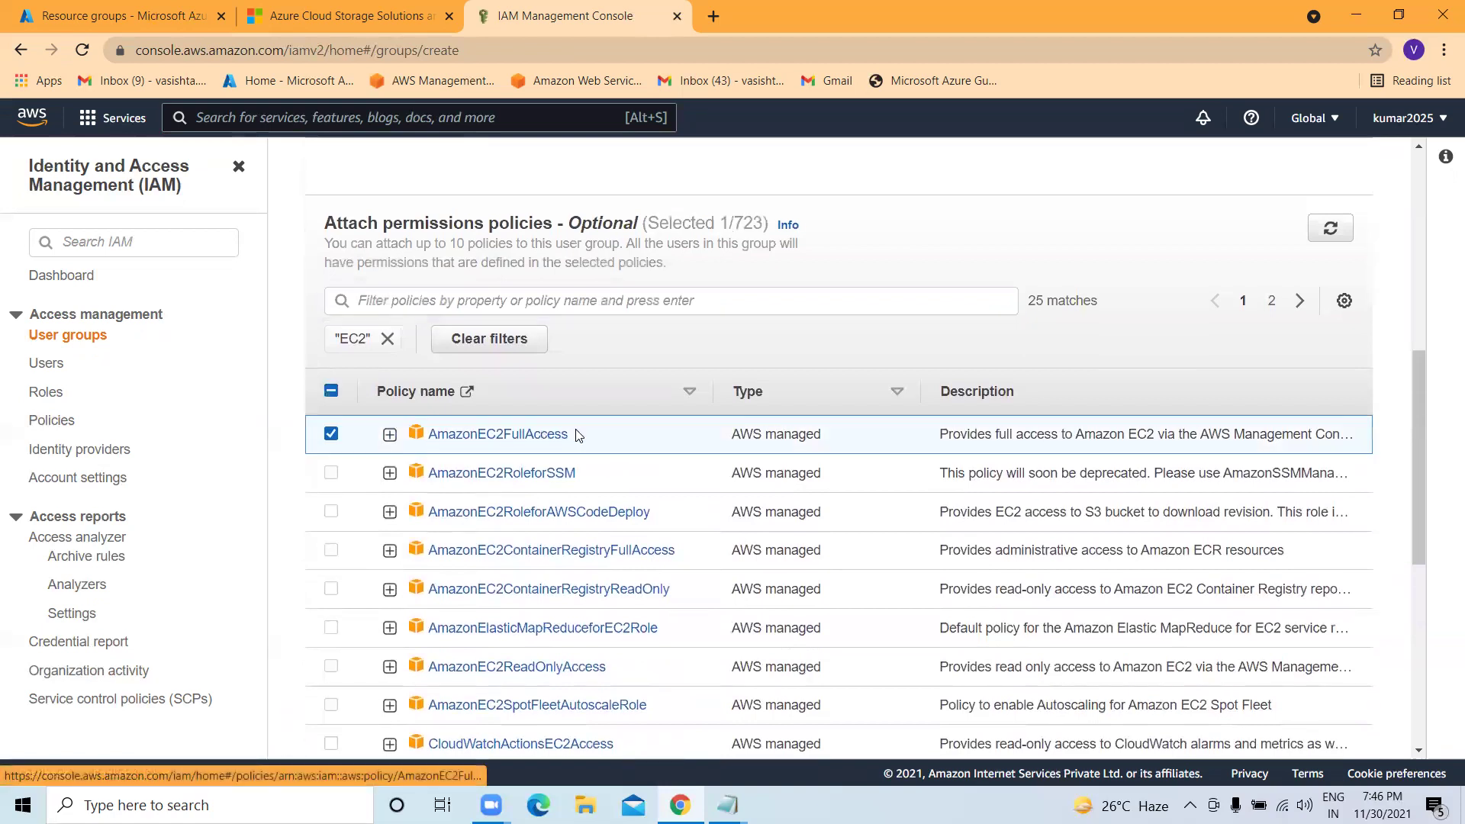
pyautogui.scroll(-5, 852, 648)
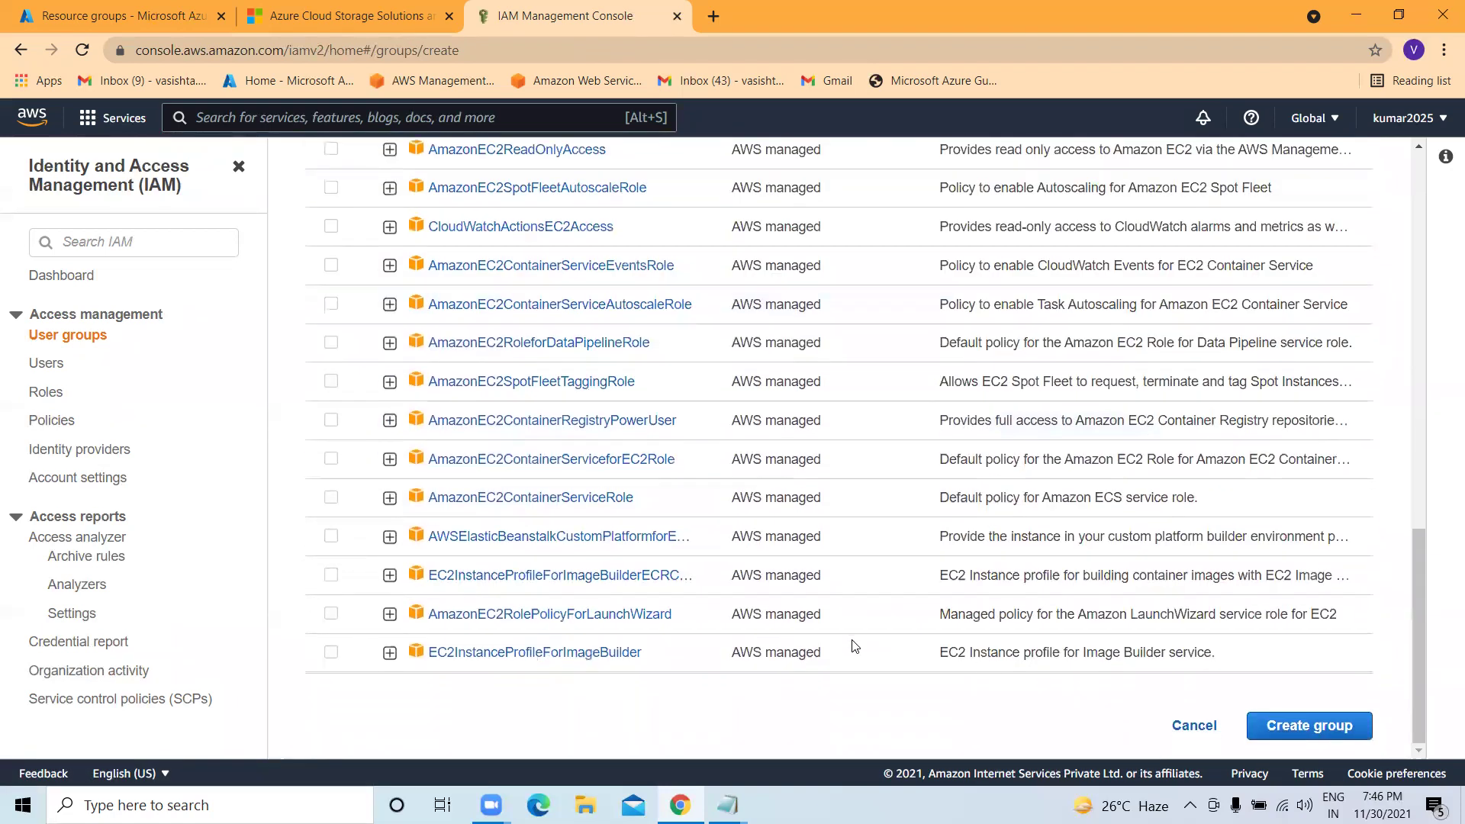
pyautogui.click(1327, 727)
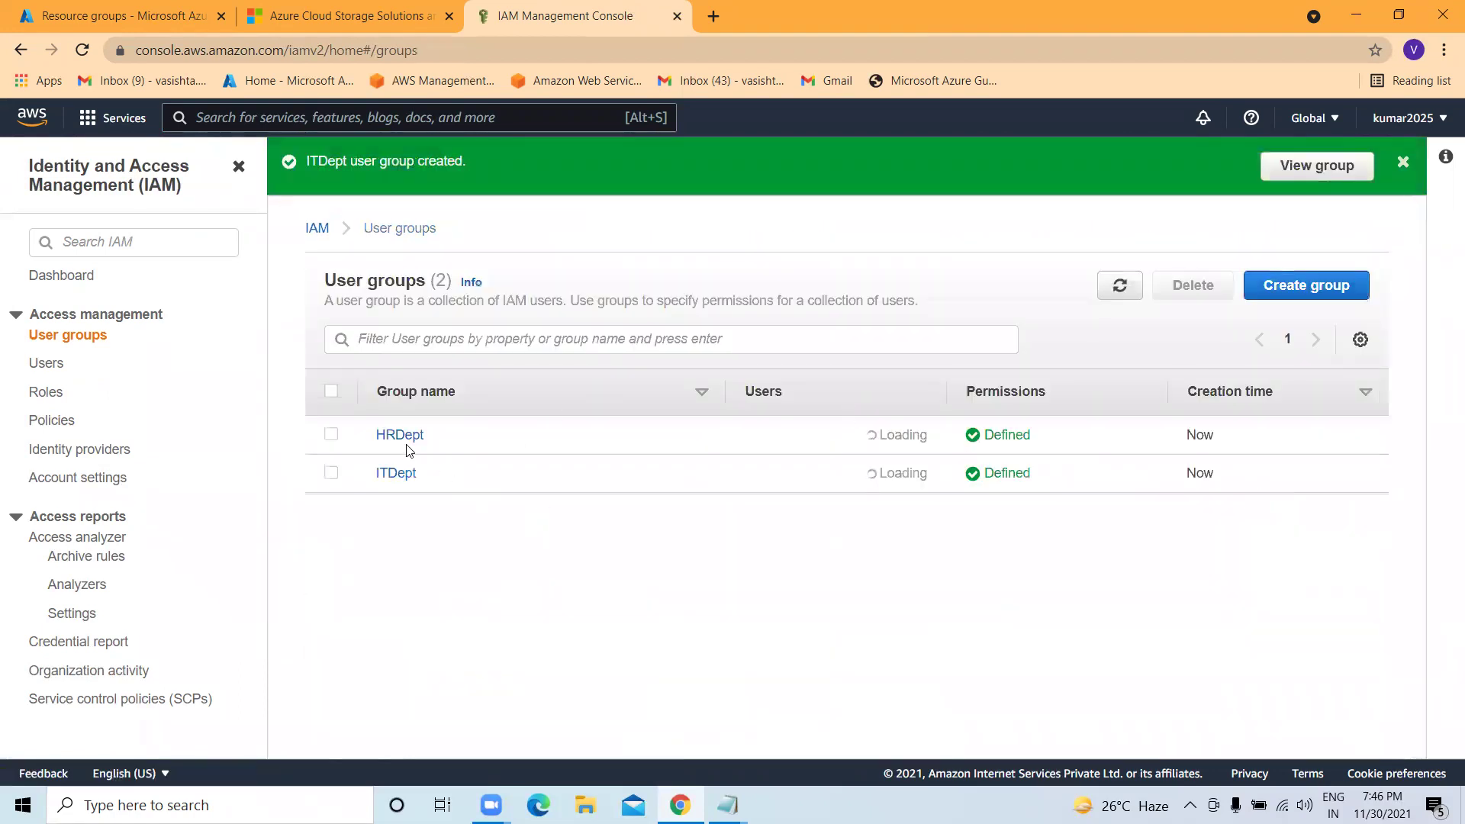
# Start a third user group named SalesDept.
pyautogui.click(1402, 163)
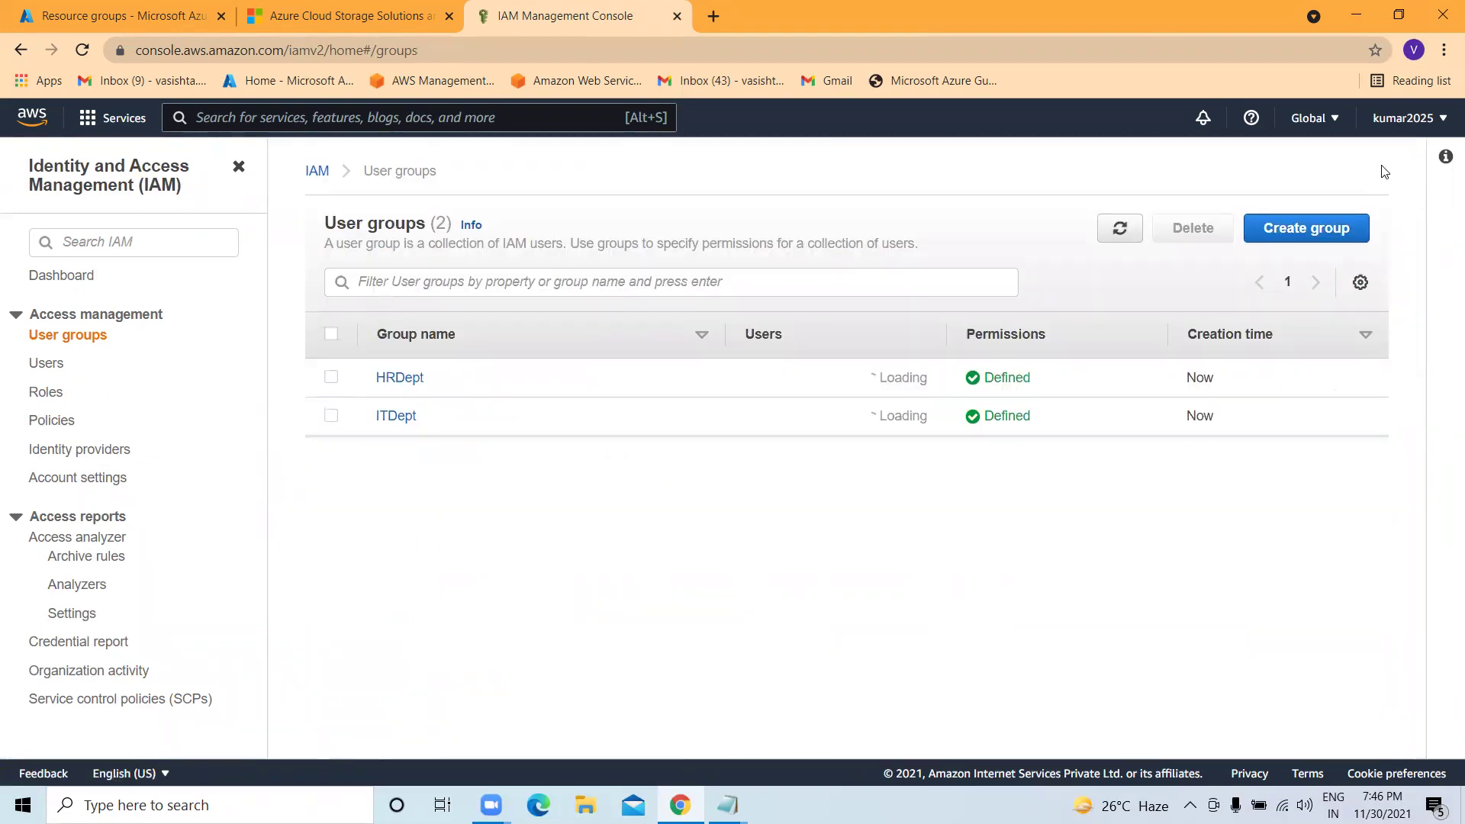
pyautogui.click(1306, 227)
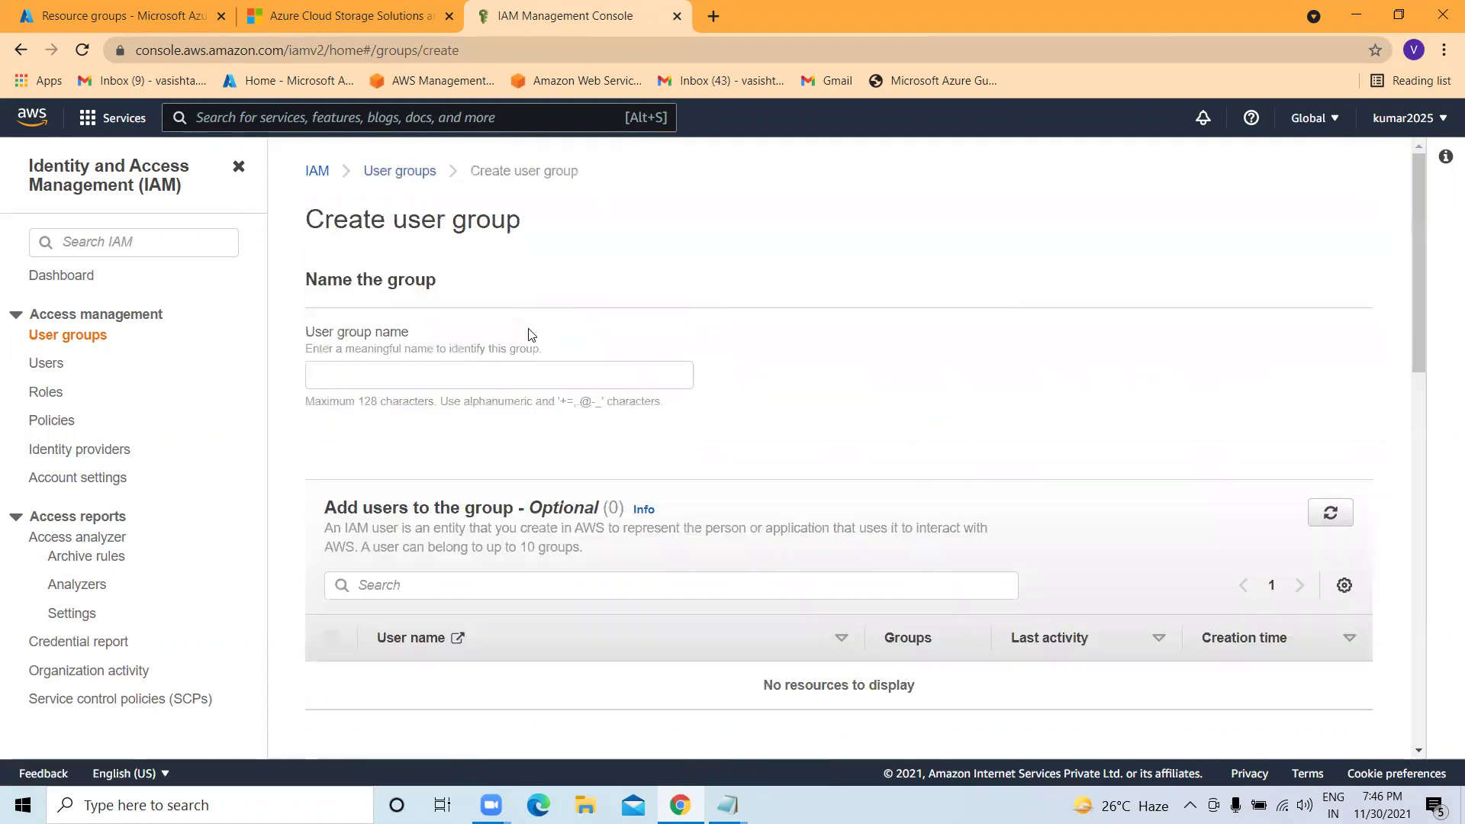
pyautogui.click(497, 371)
pyautogui.write('SalesDept')
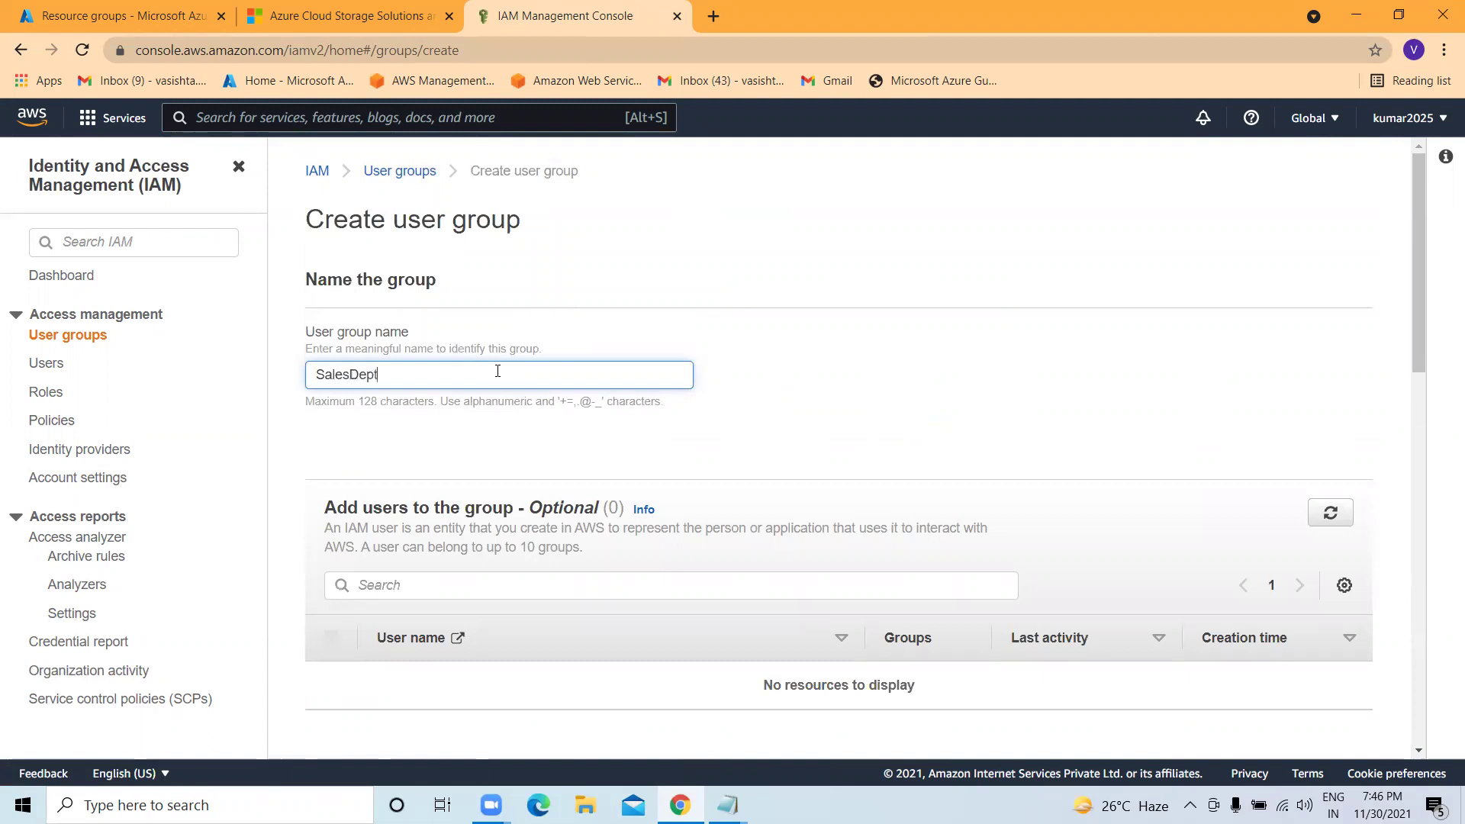
pyautogui.scroll(-5, 498, 371)
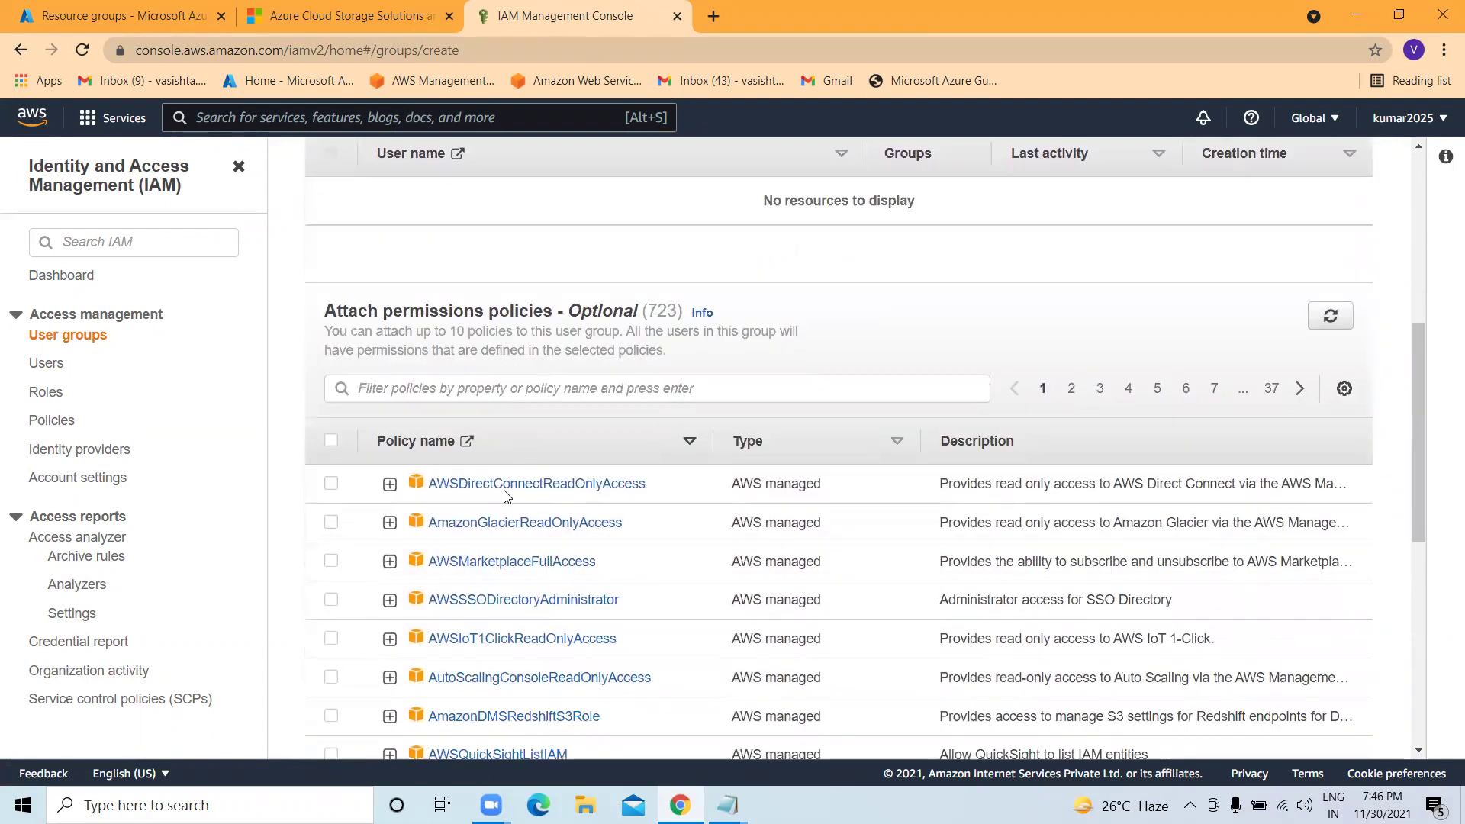
pyautogui.scroll(1, 506, 494)
pyautogui.scroll(-5, 424, 494)
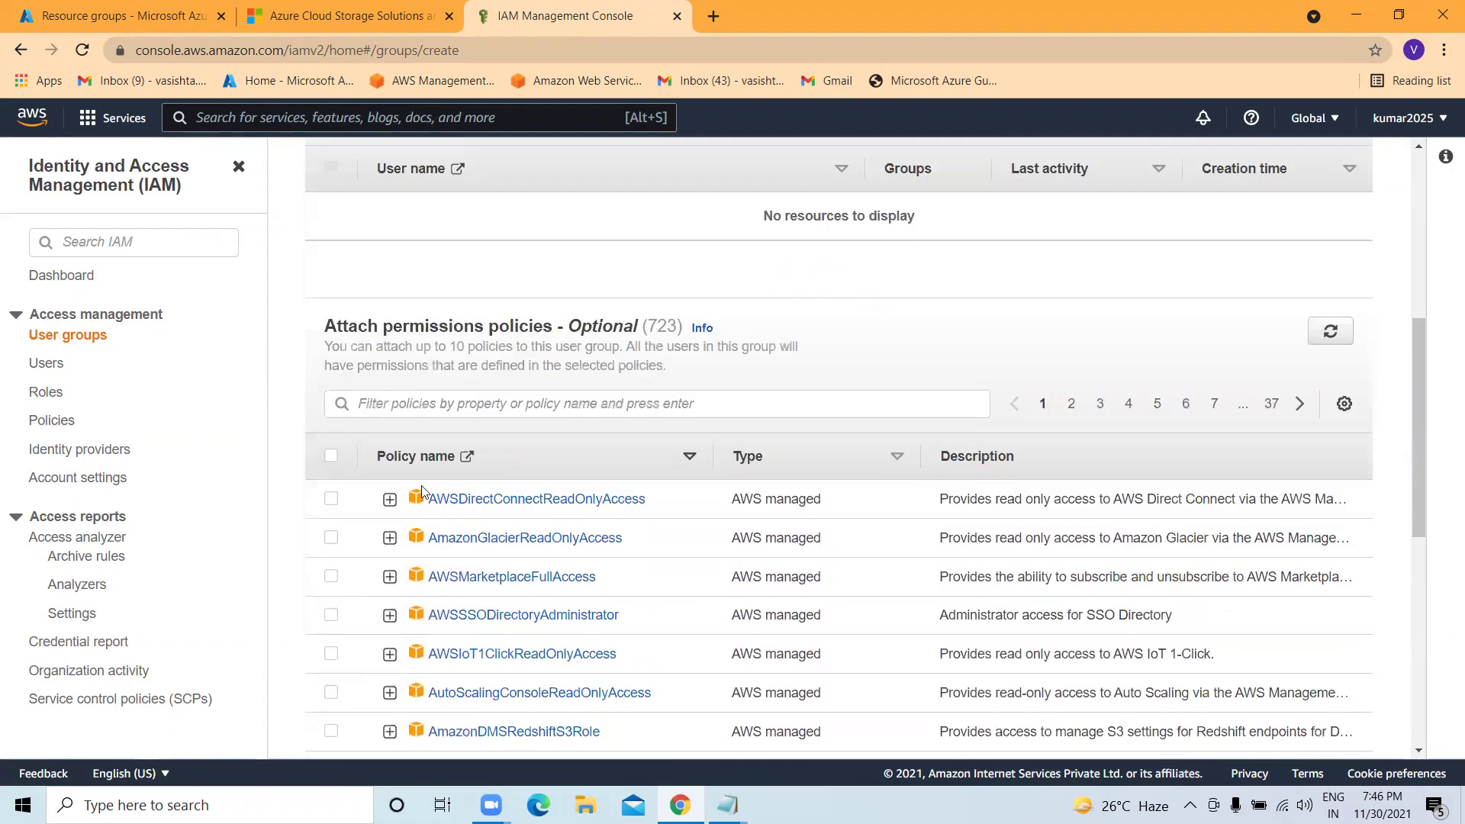
# Filter policies by VPC, attach AmazonVPCFullAccess and create the group.
pyautogui.click(417, 204)
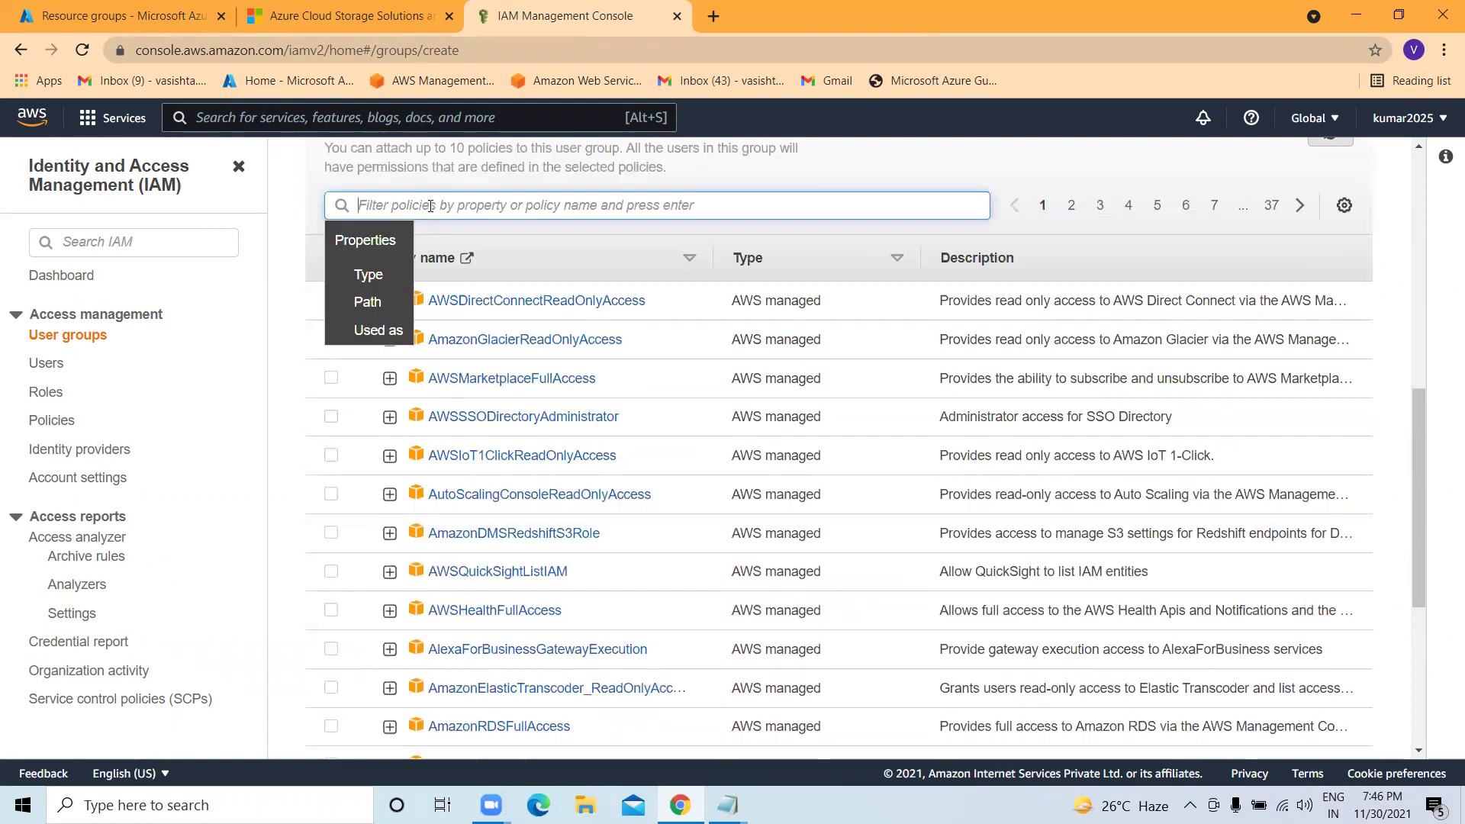
pyautogui.write('VPC')
pyautogui.press('Return')
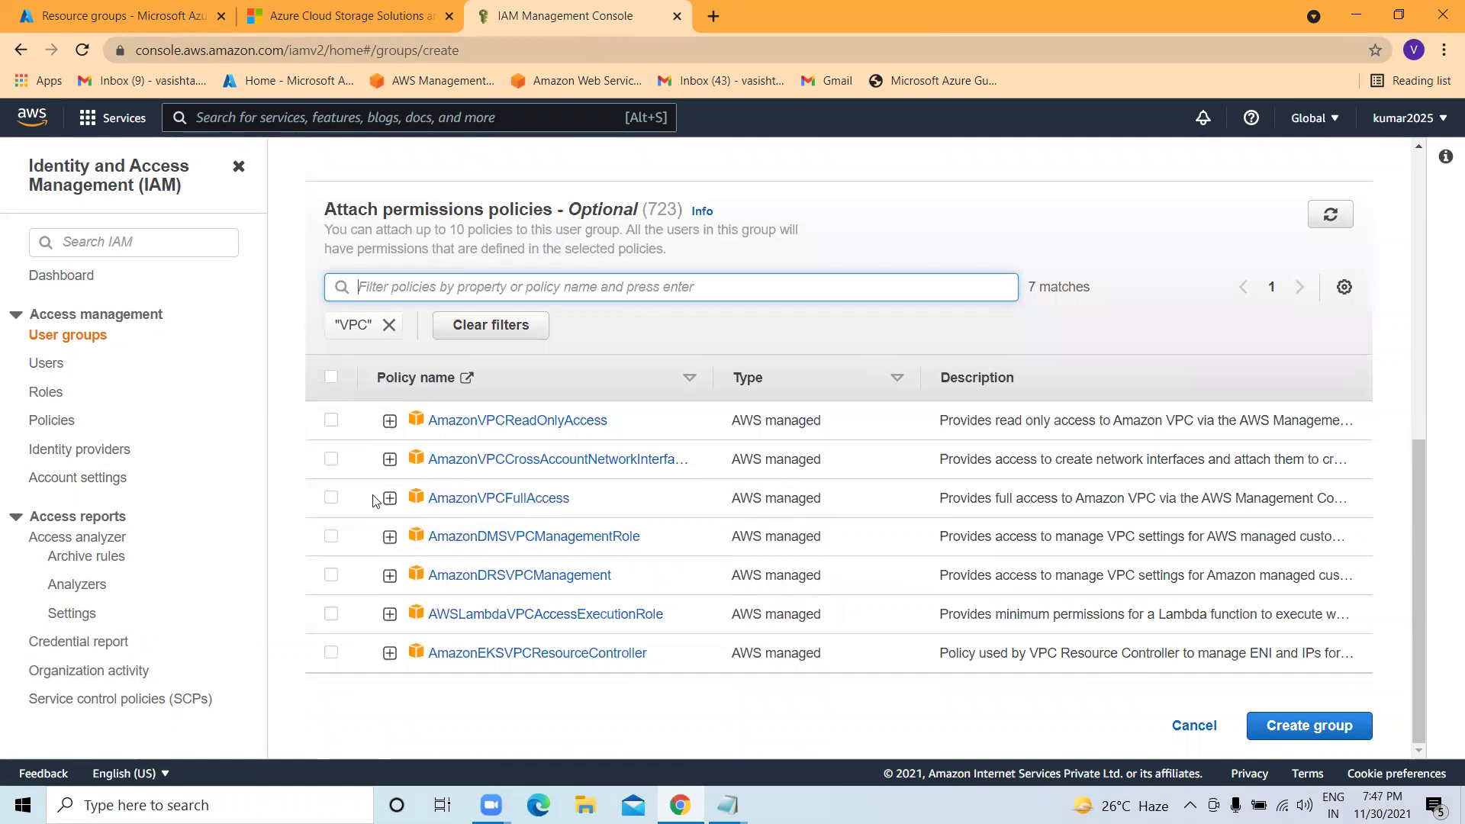
pyautogui.click(332, 496)
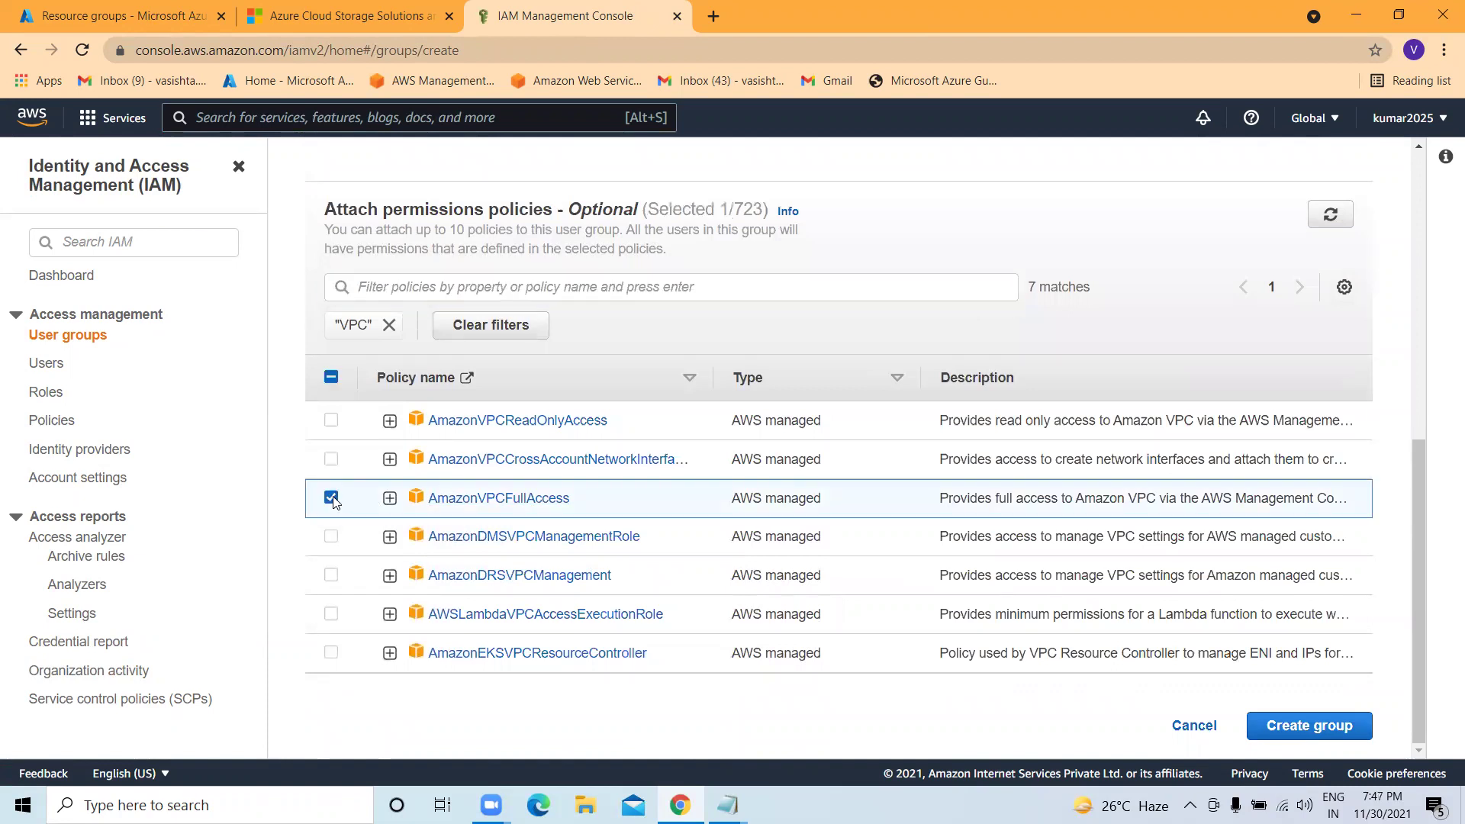
pyautogui.click(1306, 726)
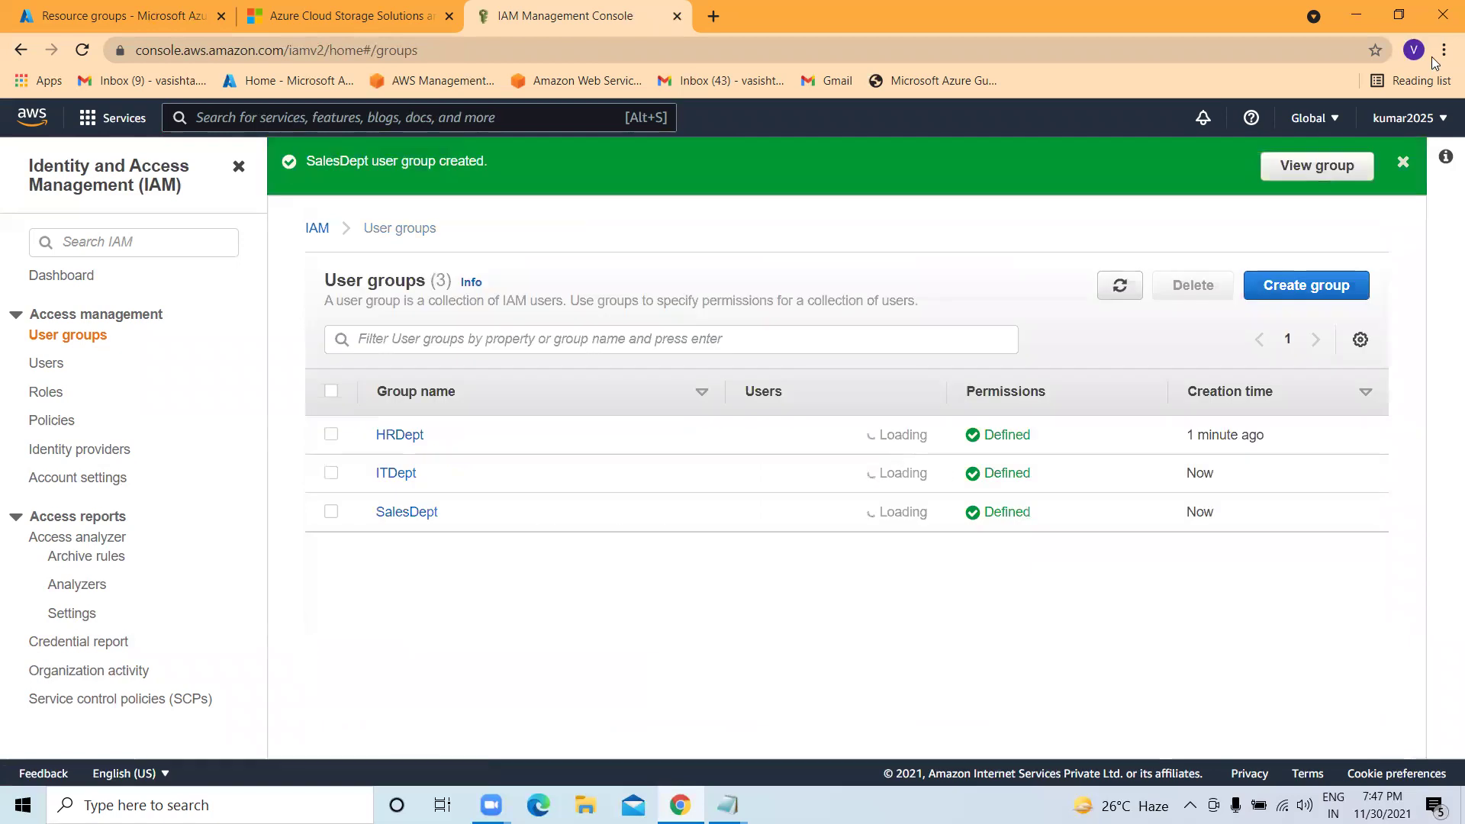
# Close the group-created notice and begin adding a user from the empty Users list.
pyautogui.click(1402, 161)
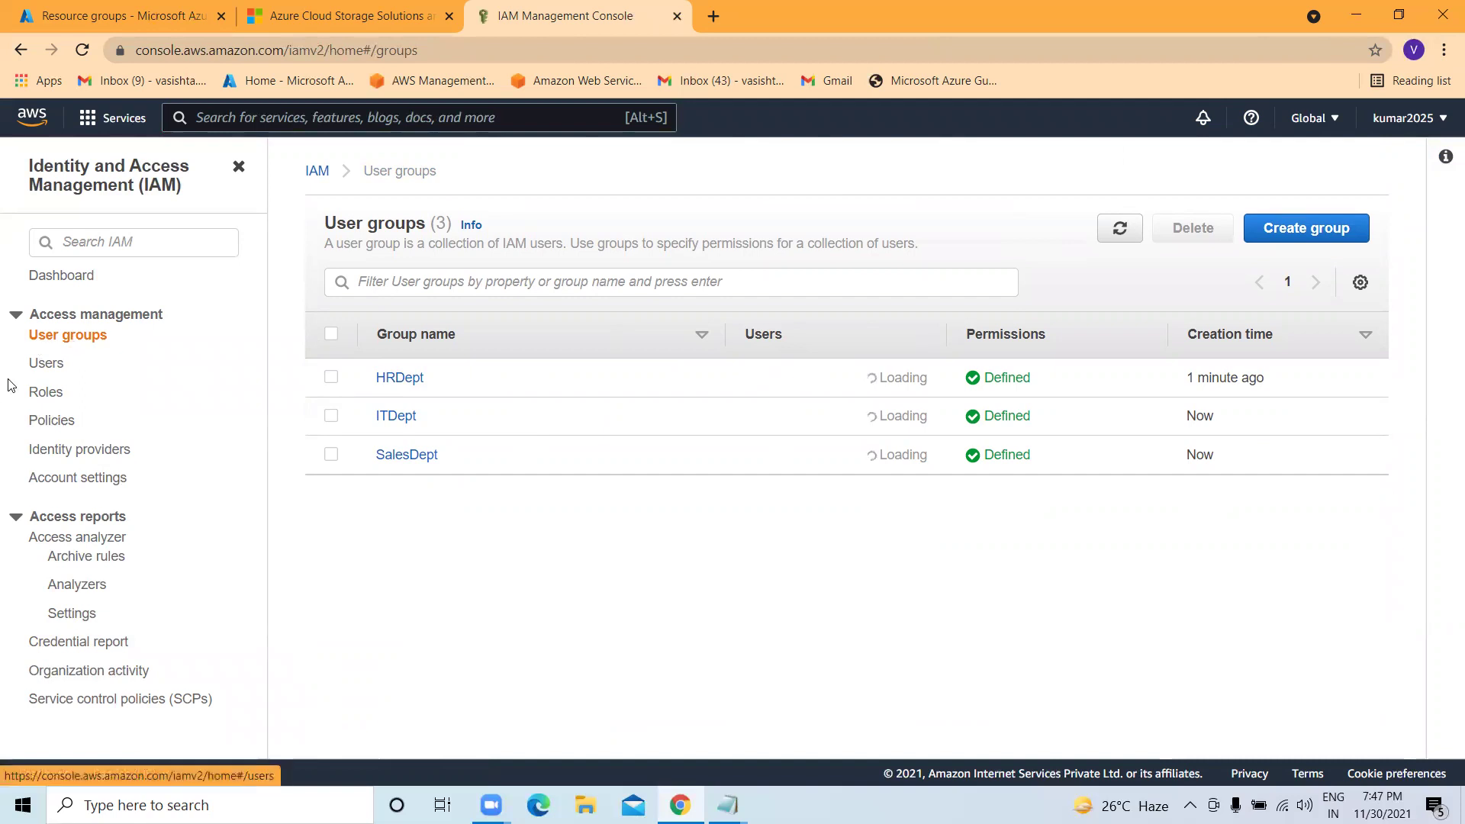
pyautogui.click(46, 365)
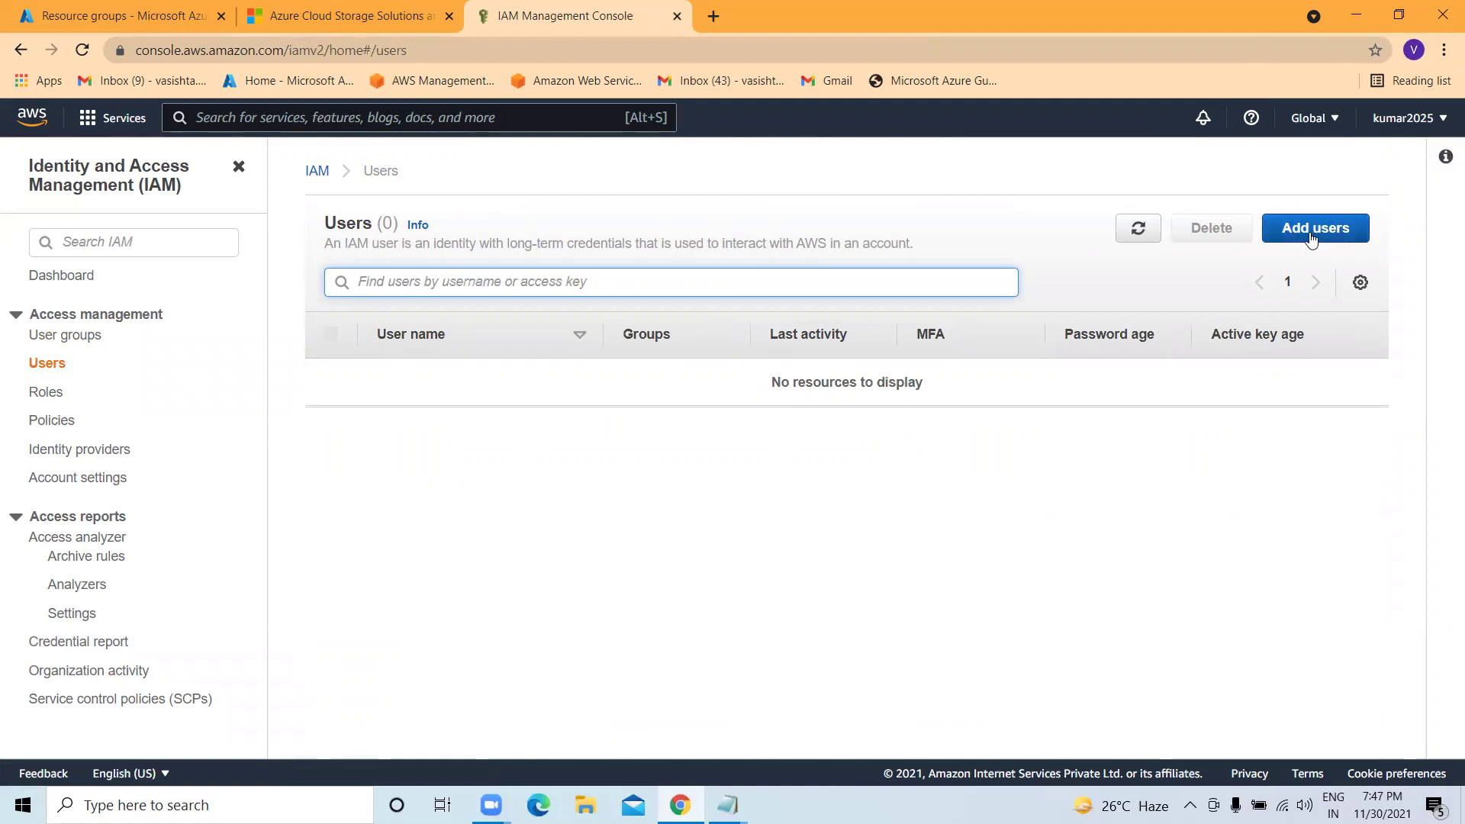
pyautogui.click(1314, 237)
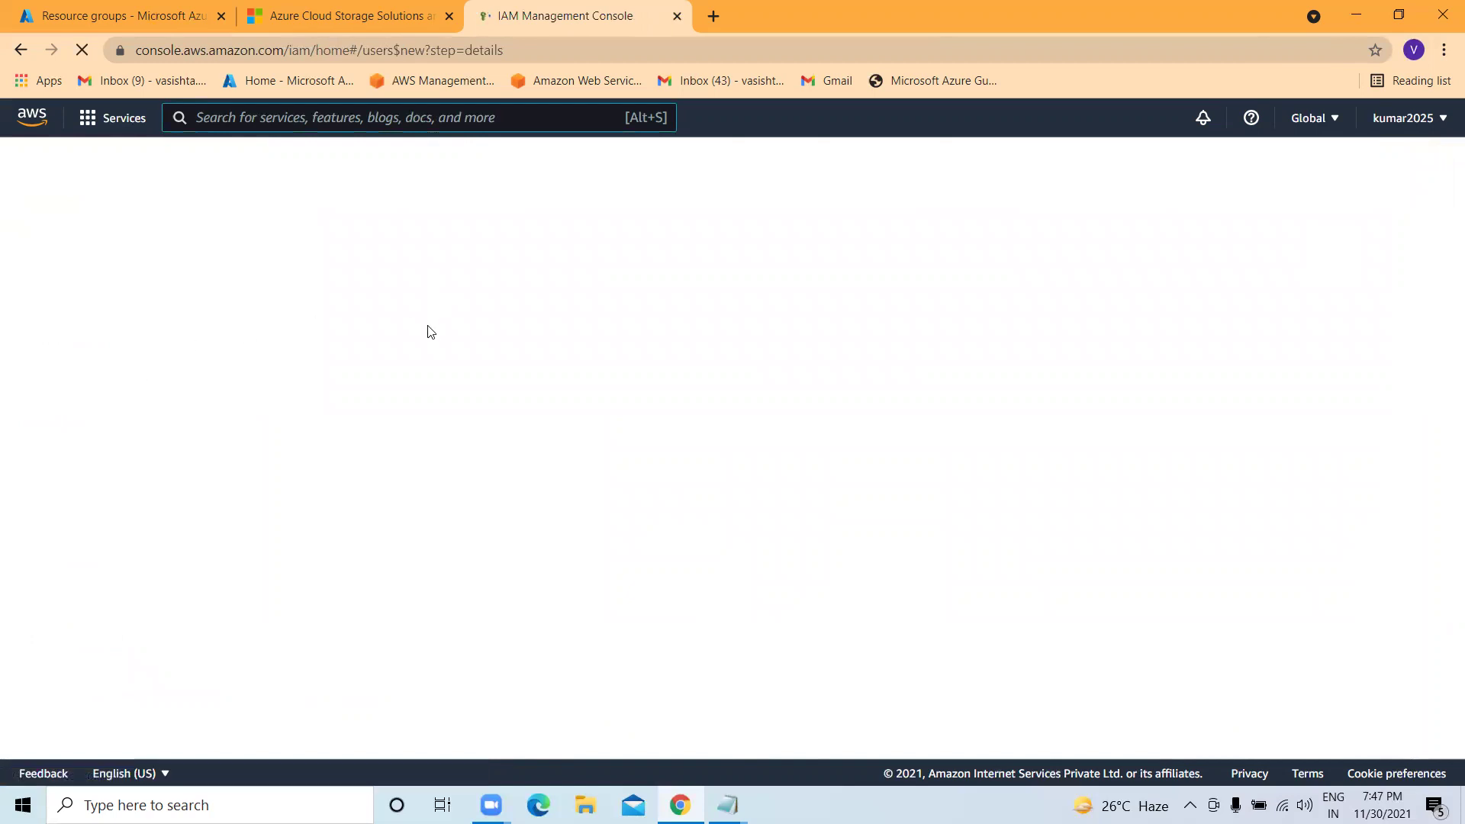
# Name the new user hr-user1 and compare the programmatic and console access options.
pyautogui.click(598, 326)
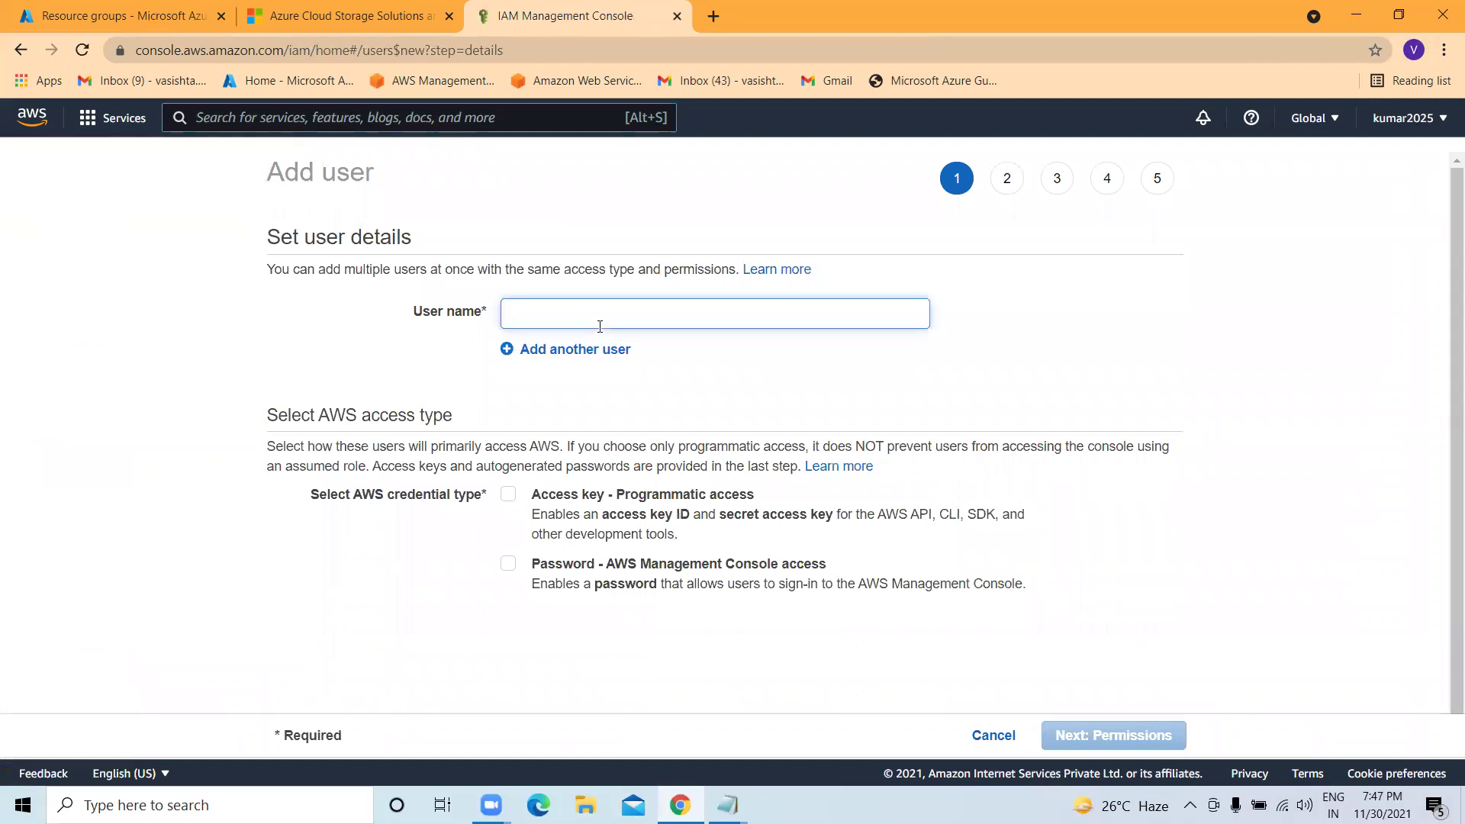
pyautogui.write('hr')
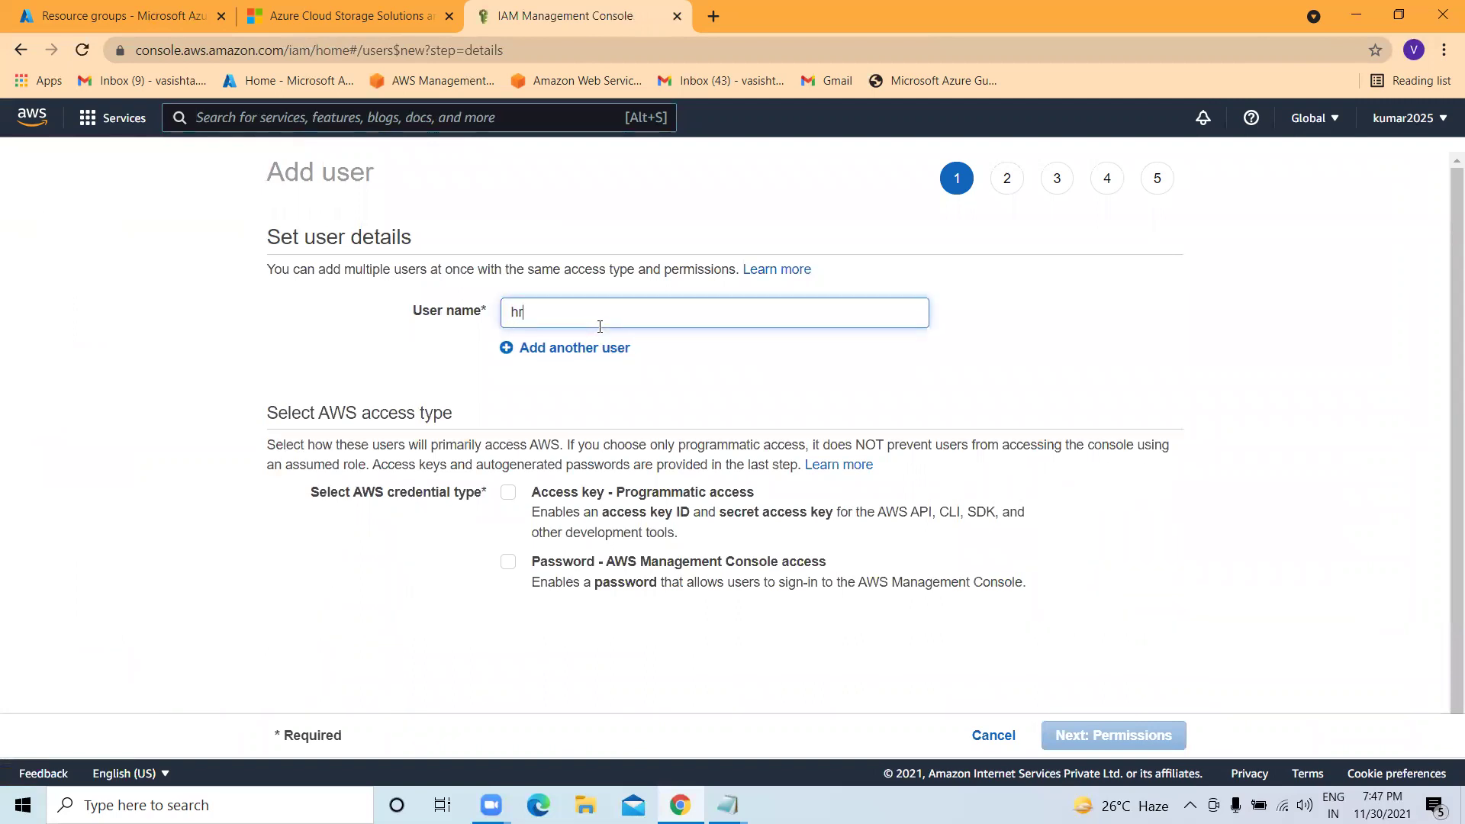
pyautogui.write('-user1')
pyautogui.moveTo(757, 492); pyautogui.dragTo(532, 496)
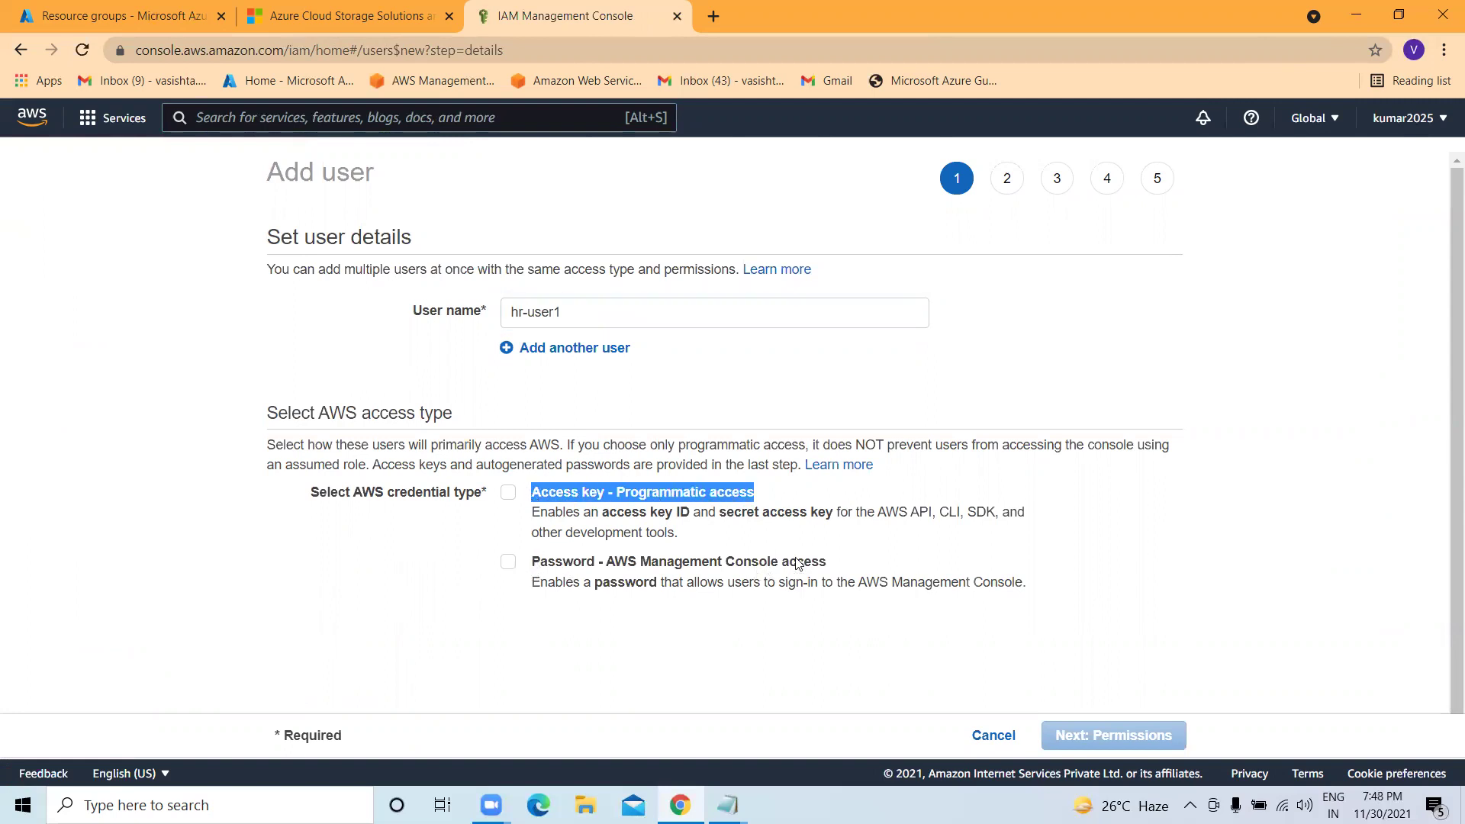
pyautogui.click(765, 500)
pyautogui.moveTo(765, 500); pyautogui.dragTo(532, 497)
pyautogui.moveTo(832, 561); pyautogui.dragTo(508, 574)
# Give hr-user1 console access with a custom password and proceed to permissions.
pyautogui.click(509, 572)
pyautogui.scroll(-1, 769, 458)
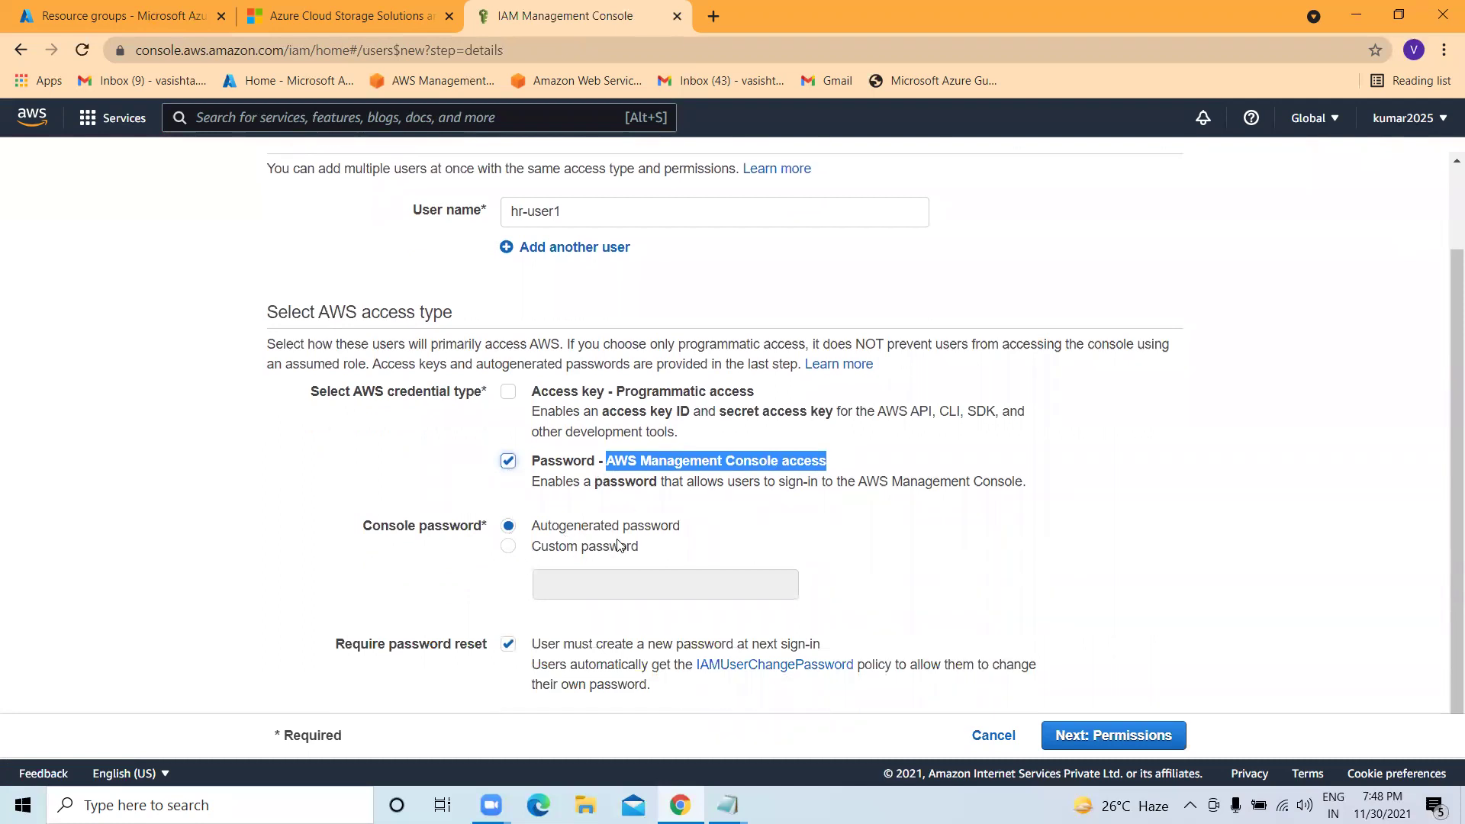
pyautogui.click(583, 550)
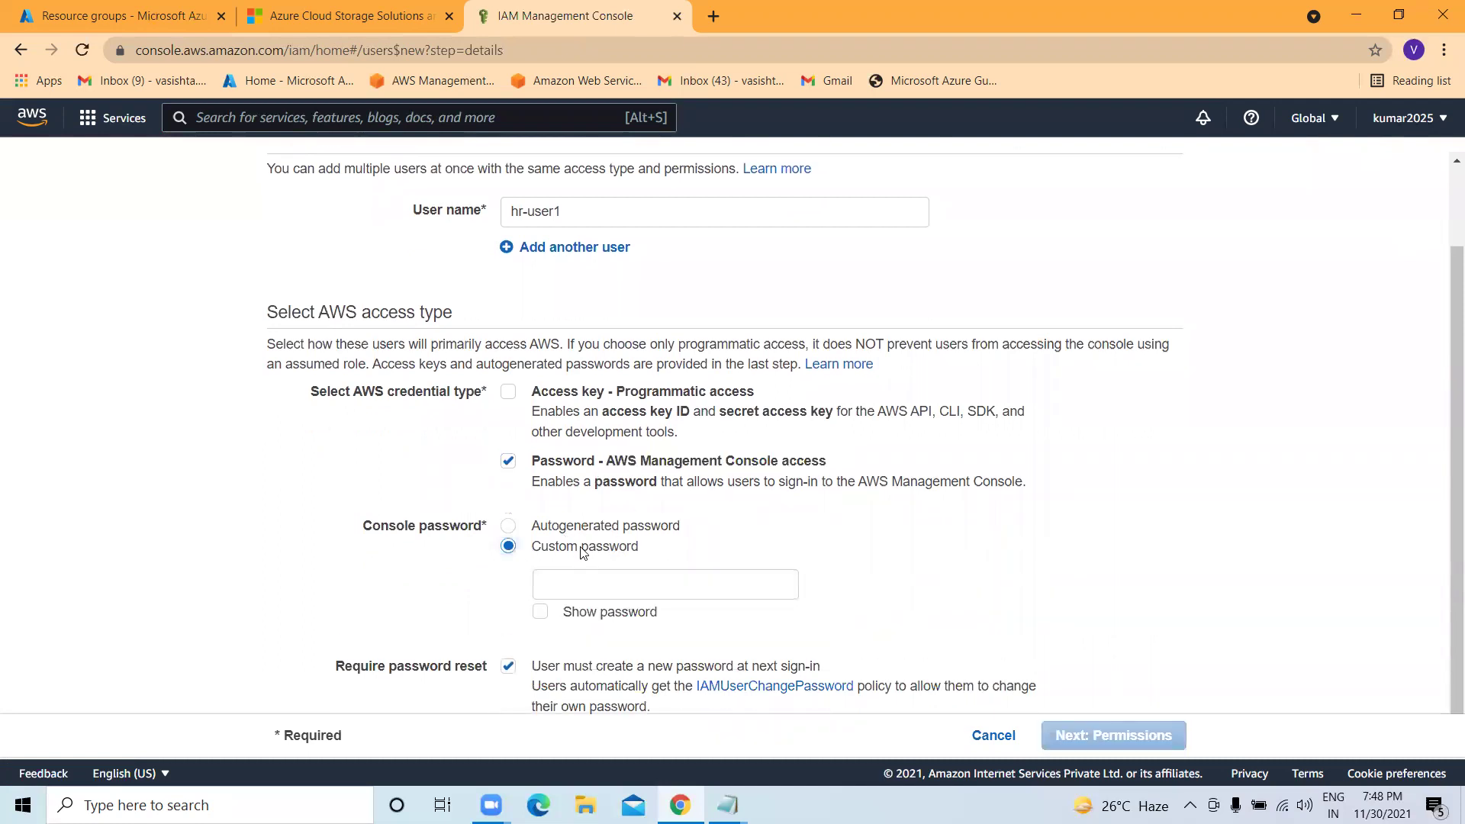
pyautogui.click(583, 592)
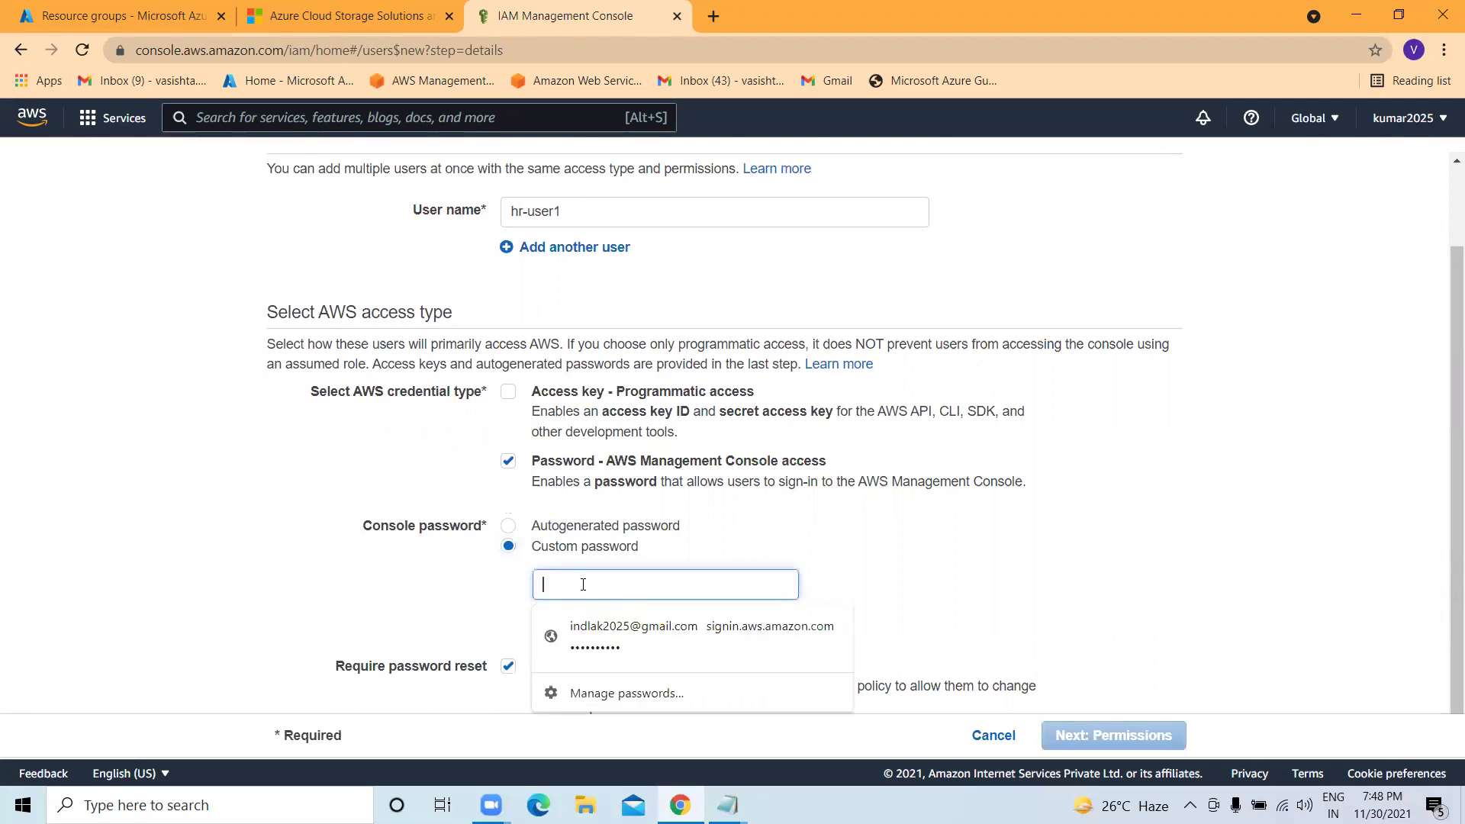
pyautogui.write('•••••••••')
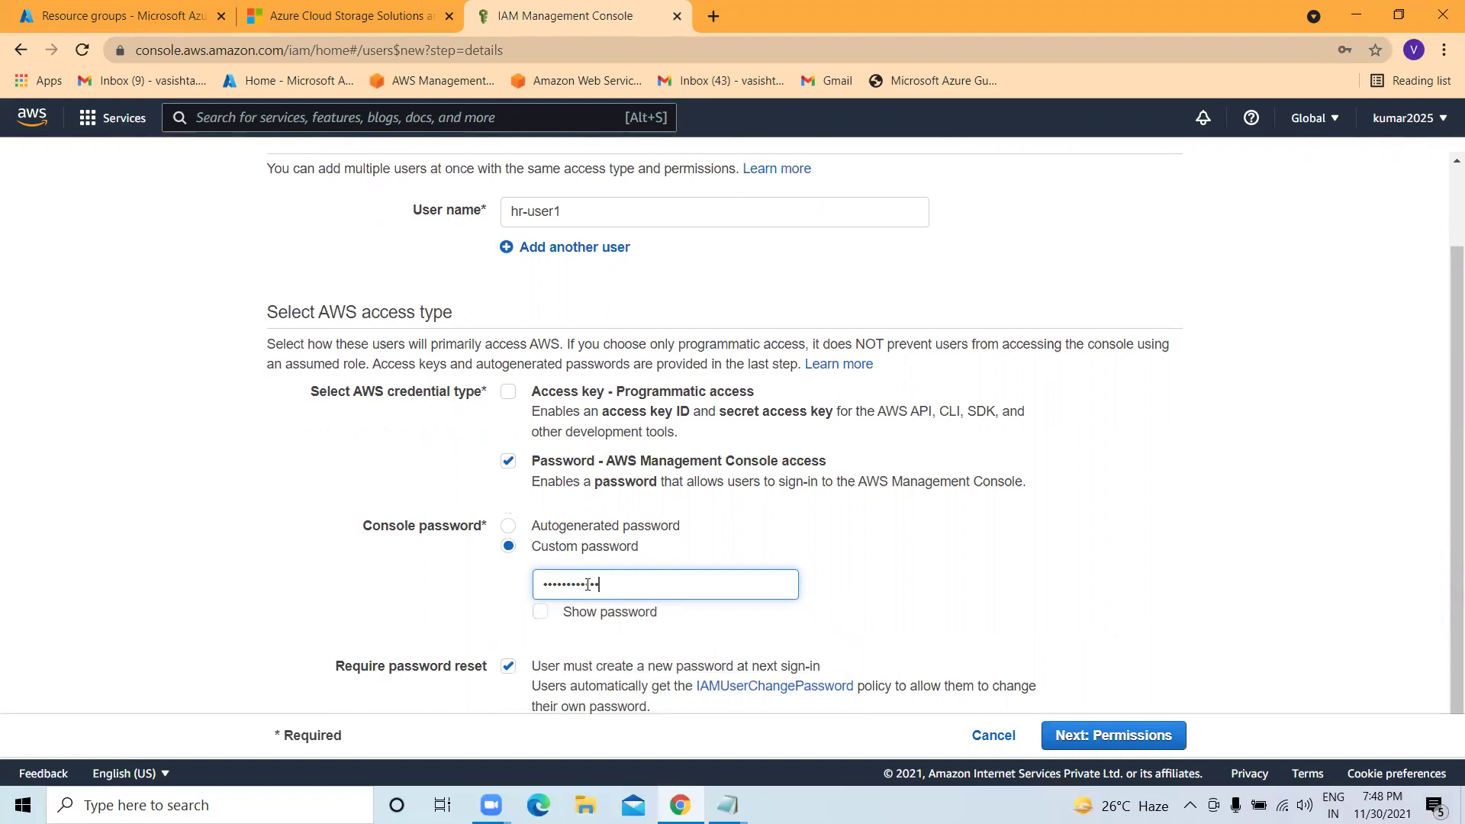
pyautogui.moveTo(559, 211); pyautogui.dragTo(524, 211)
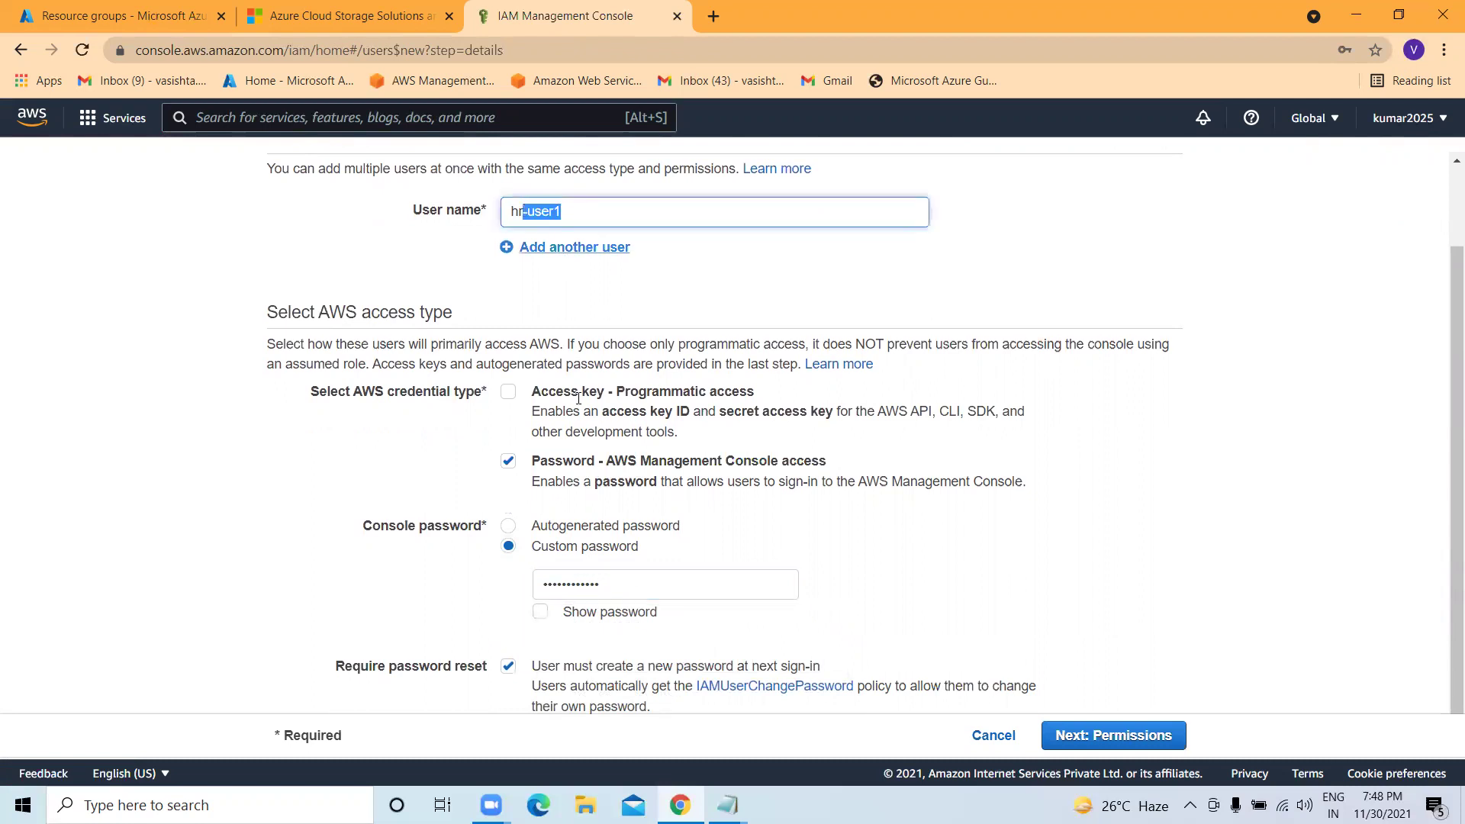
pyautogui.scroll(-1, 574, 551)
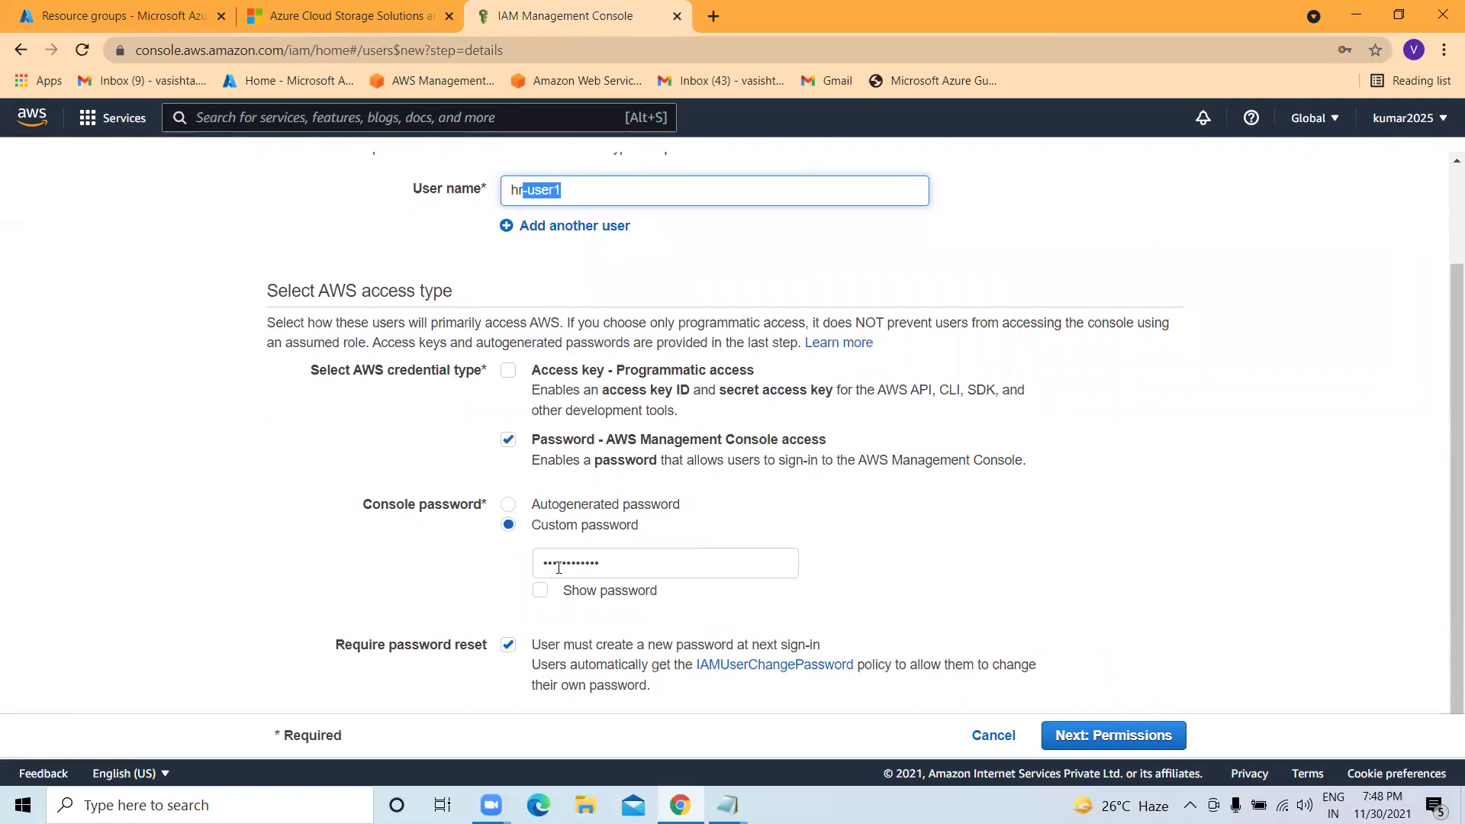
pyautogui.click(1125, 740)
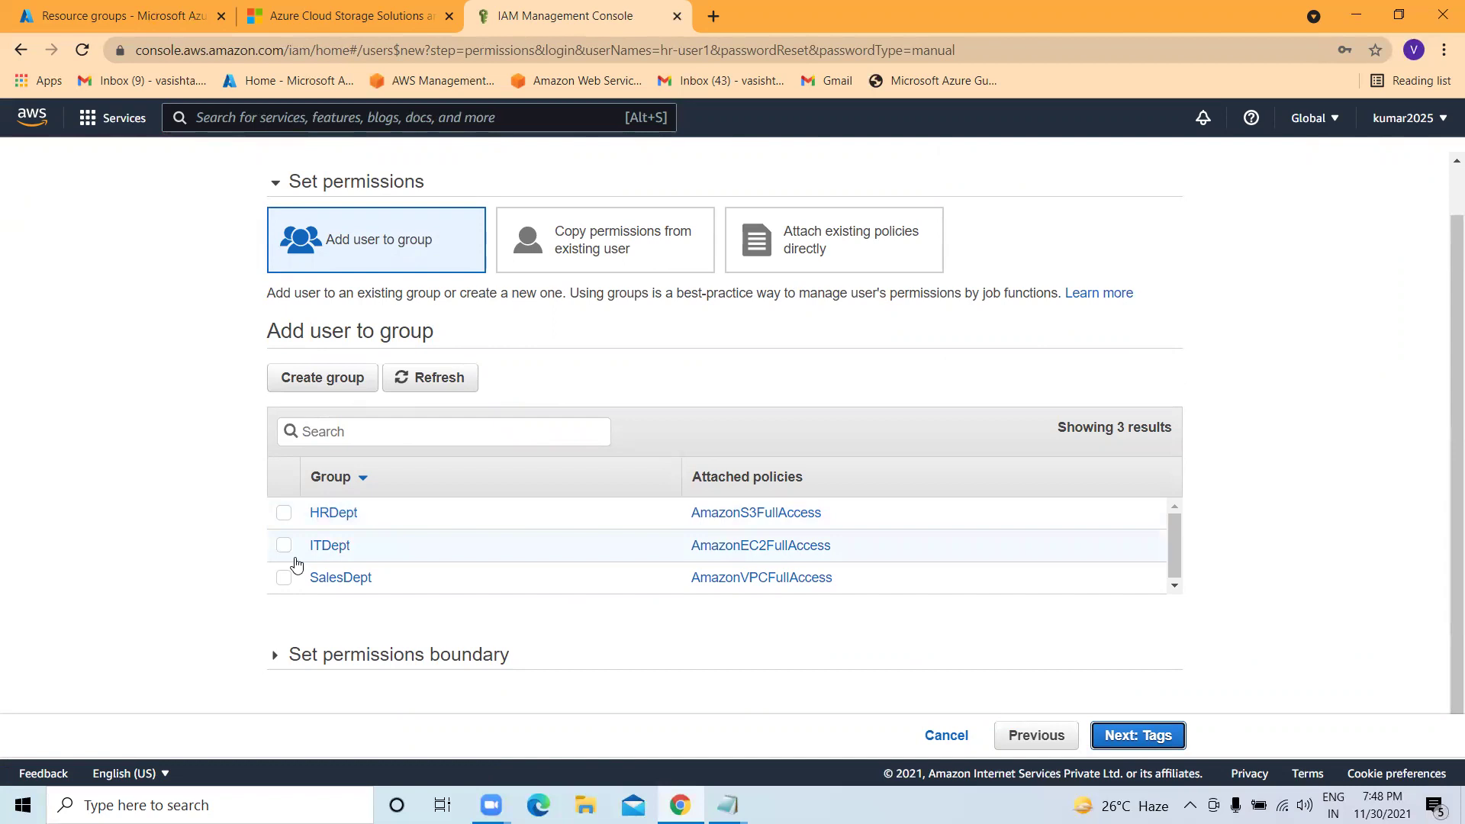
# Add hr-user1 to HRDept, review its details and create the user.
pyautogui.click(284, 517)
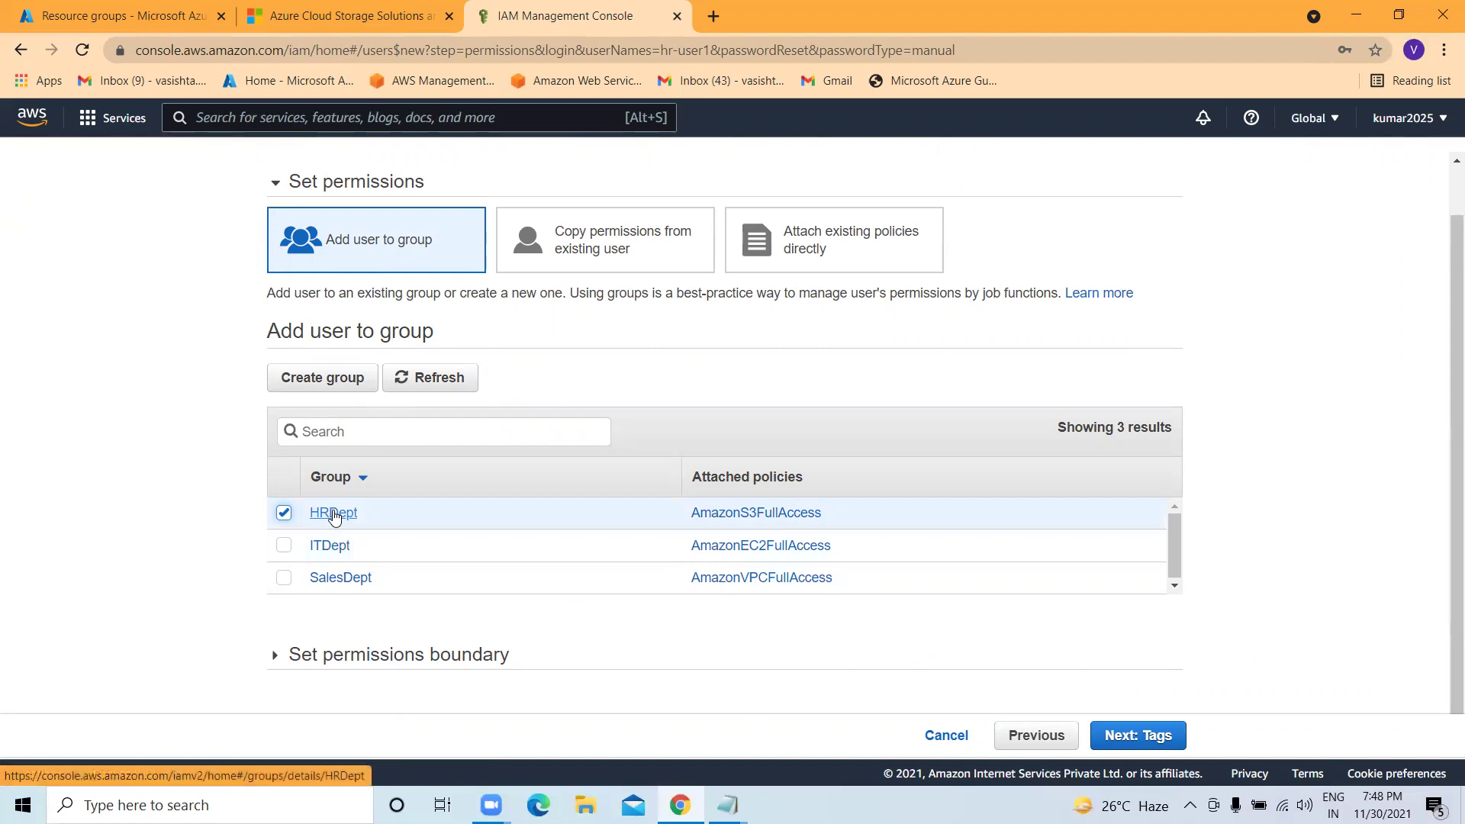
pyautogui.click(1134, 736)
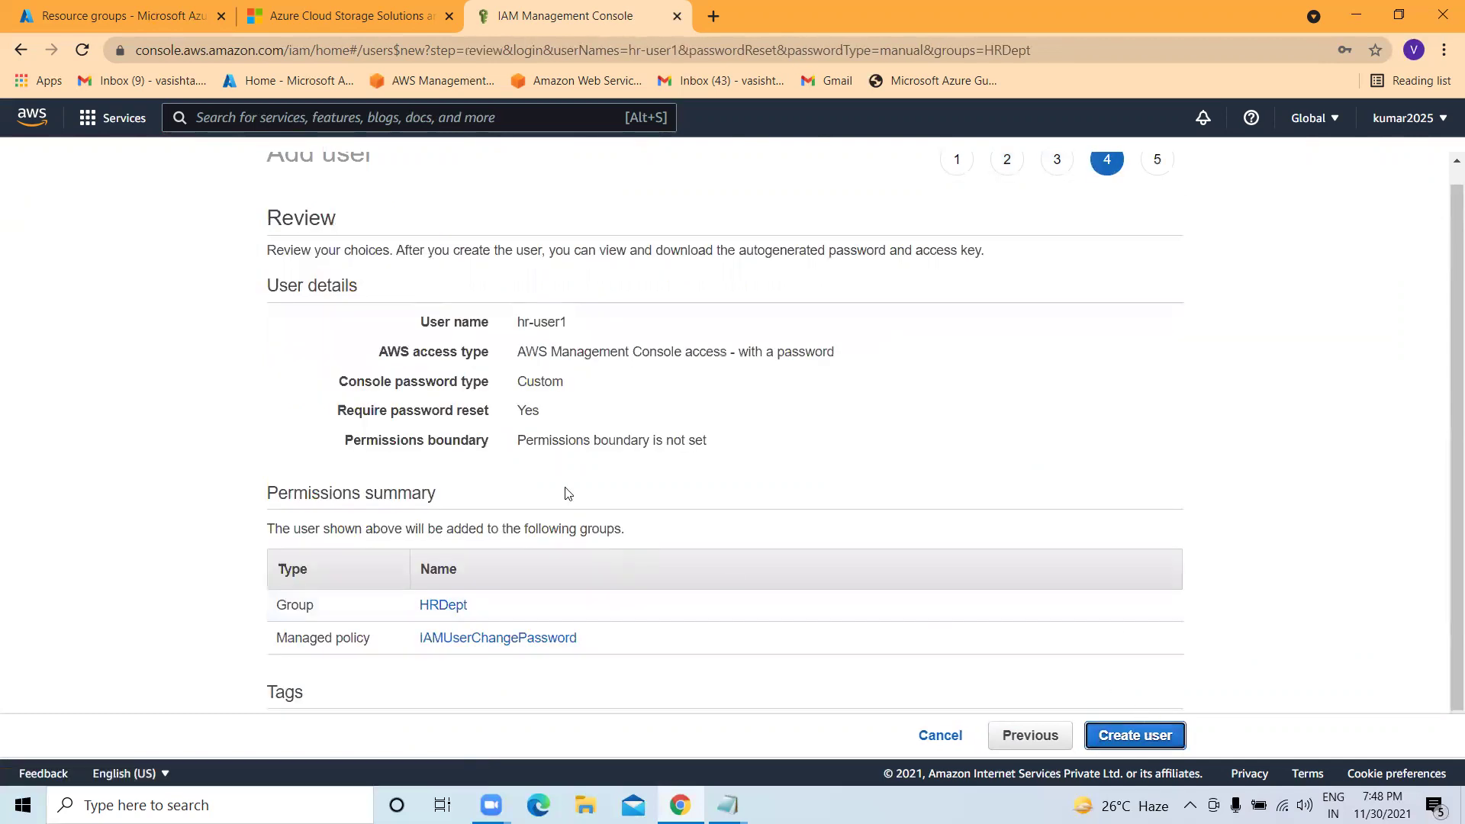
pyautogui.scroll(-1, 633, 370)
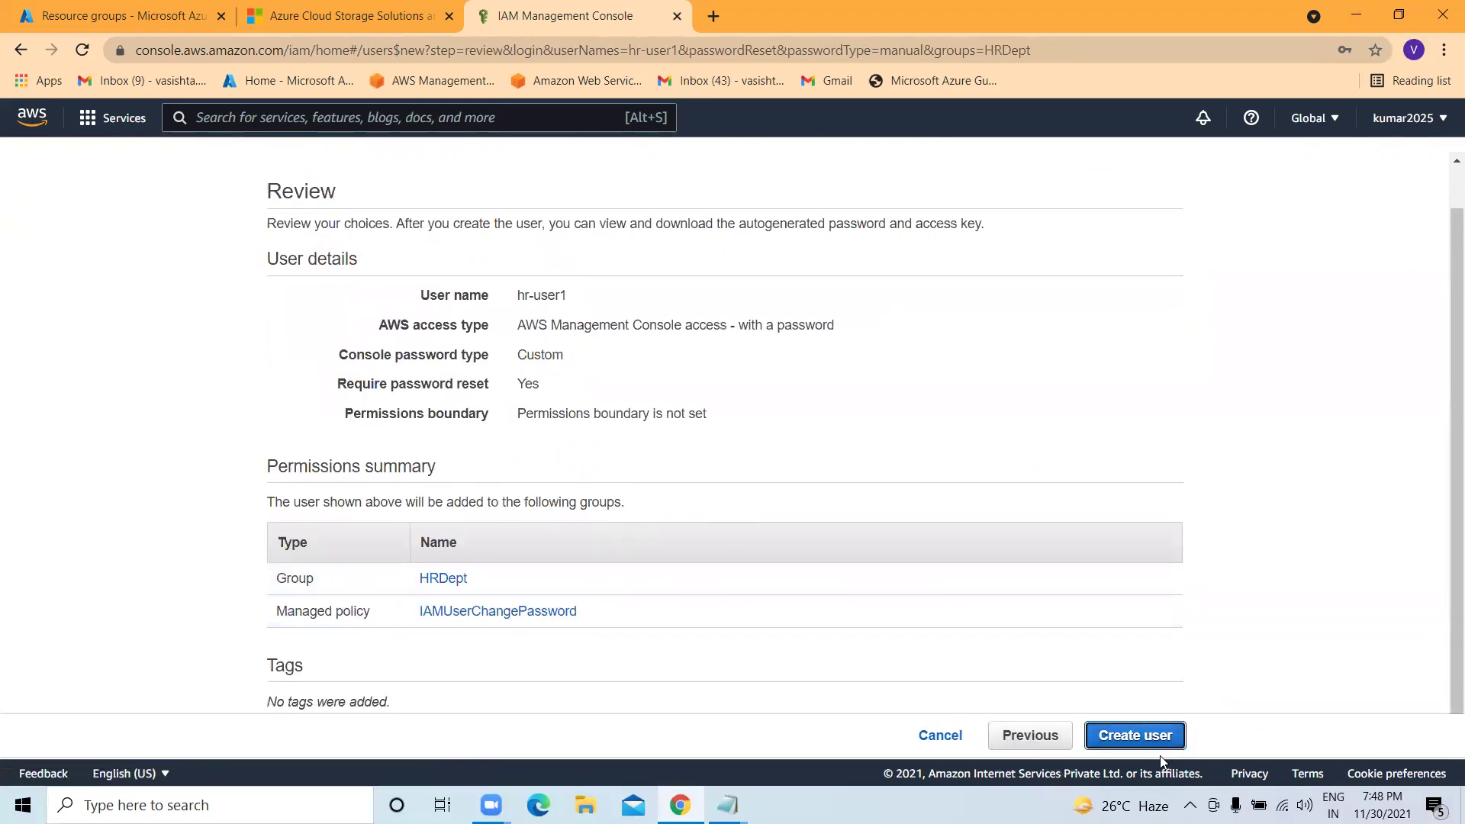
pyautogui.scroll(1, 587, 479)
pyautogui.moveTo(569, 347); pyautogui.dragTo(839, 374)
pyautogui.scroll(-1, 676, 403)
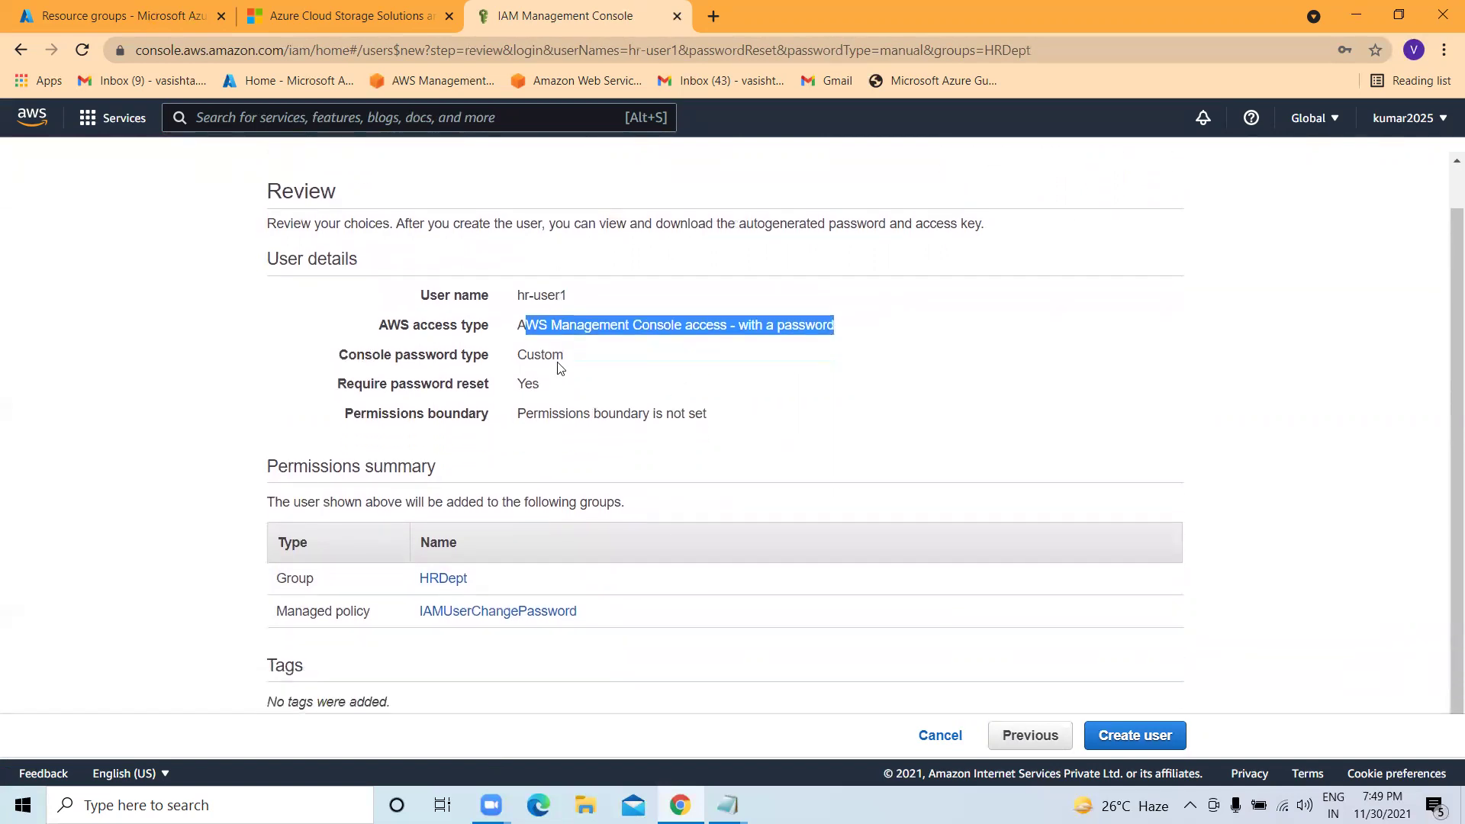
pyautogui.moveTo(562, 355); pyautogui.dragTo(520, 380)
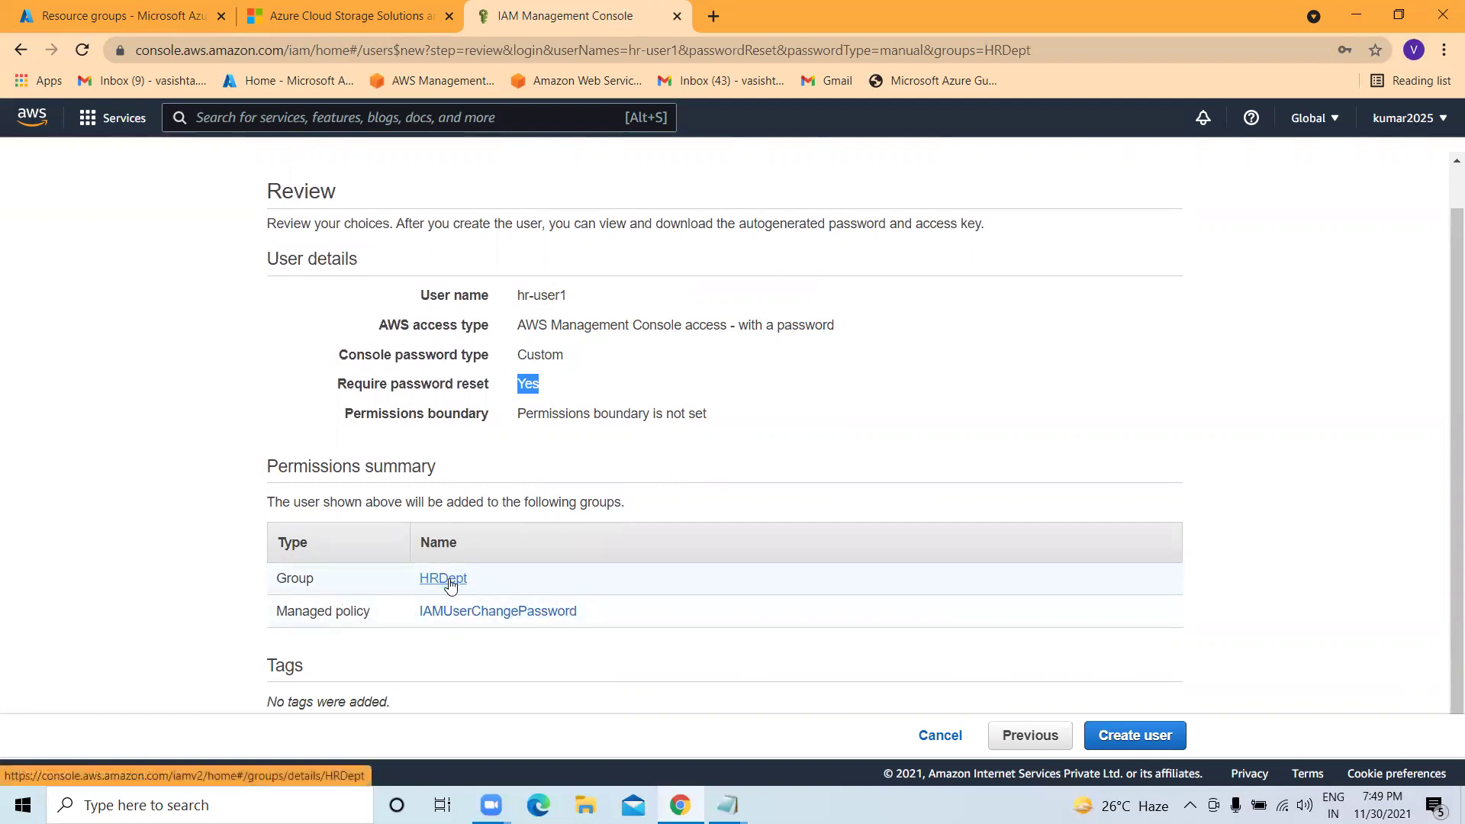
pyautogui.moveTo(573, 297); pyautogui.dragTo(517, 299)
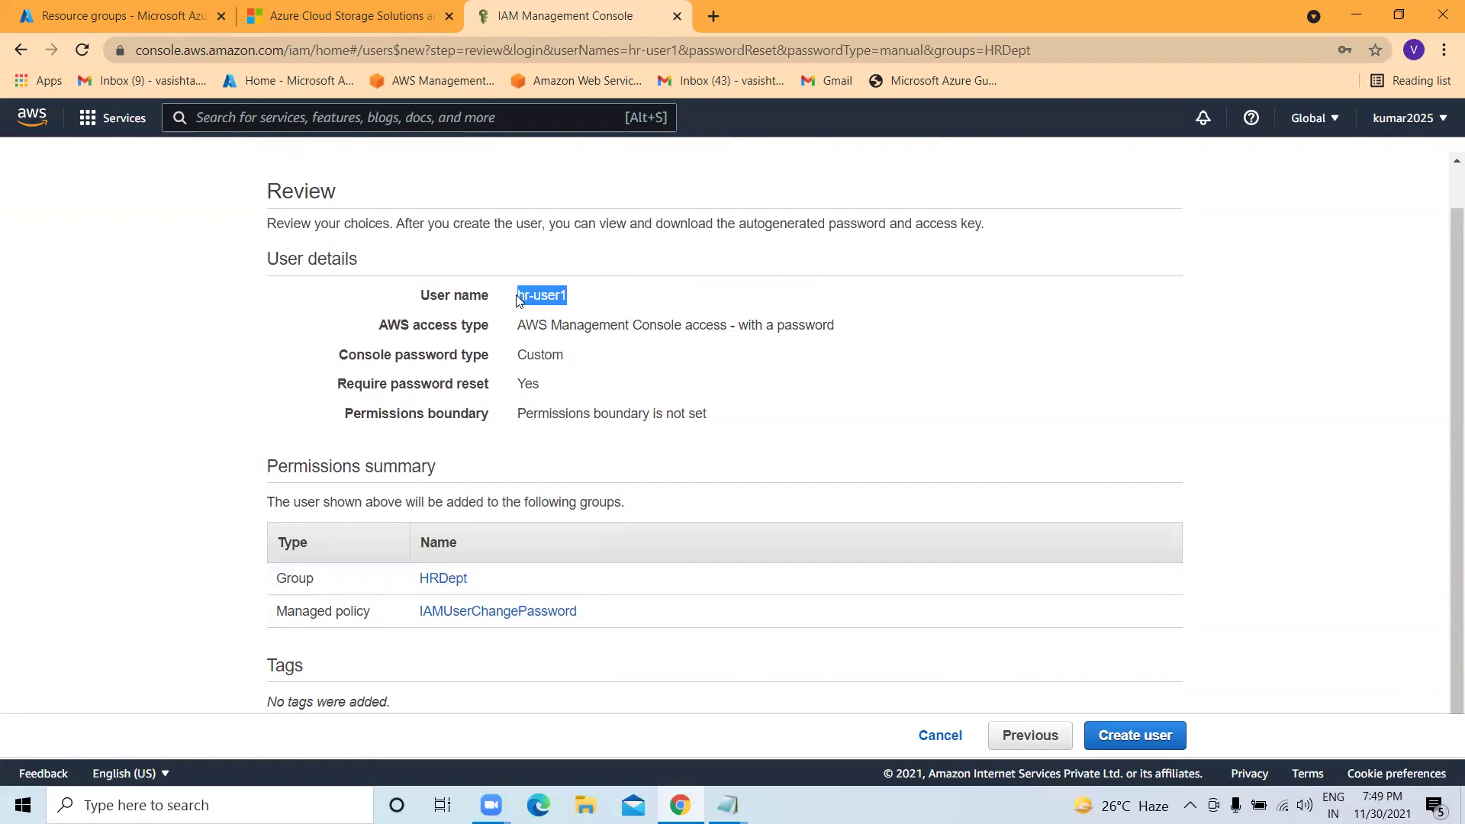
pyautogui.click(1127, 735)
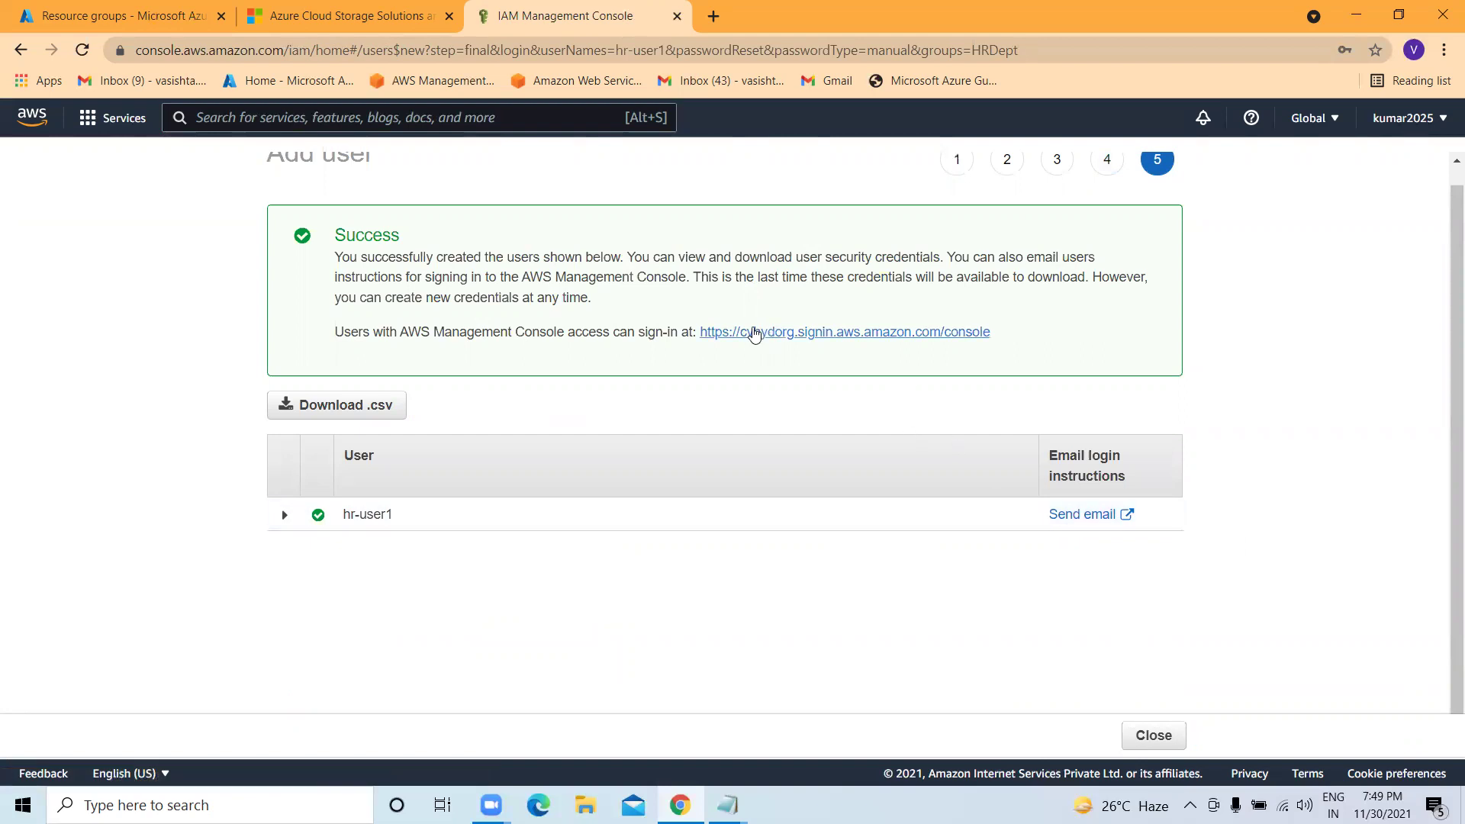
# Copy the console sign-in line from the success message and bring the untitled Notepad note forward.
pyautogui.moveTo(1023, 331); pyautogui.dragTo(342, 331)
pyautogui.rightClick(366, 327)
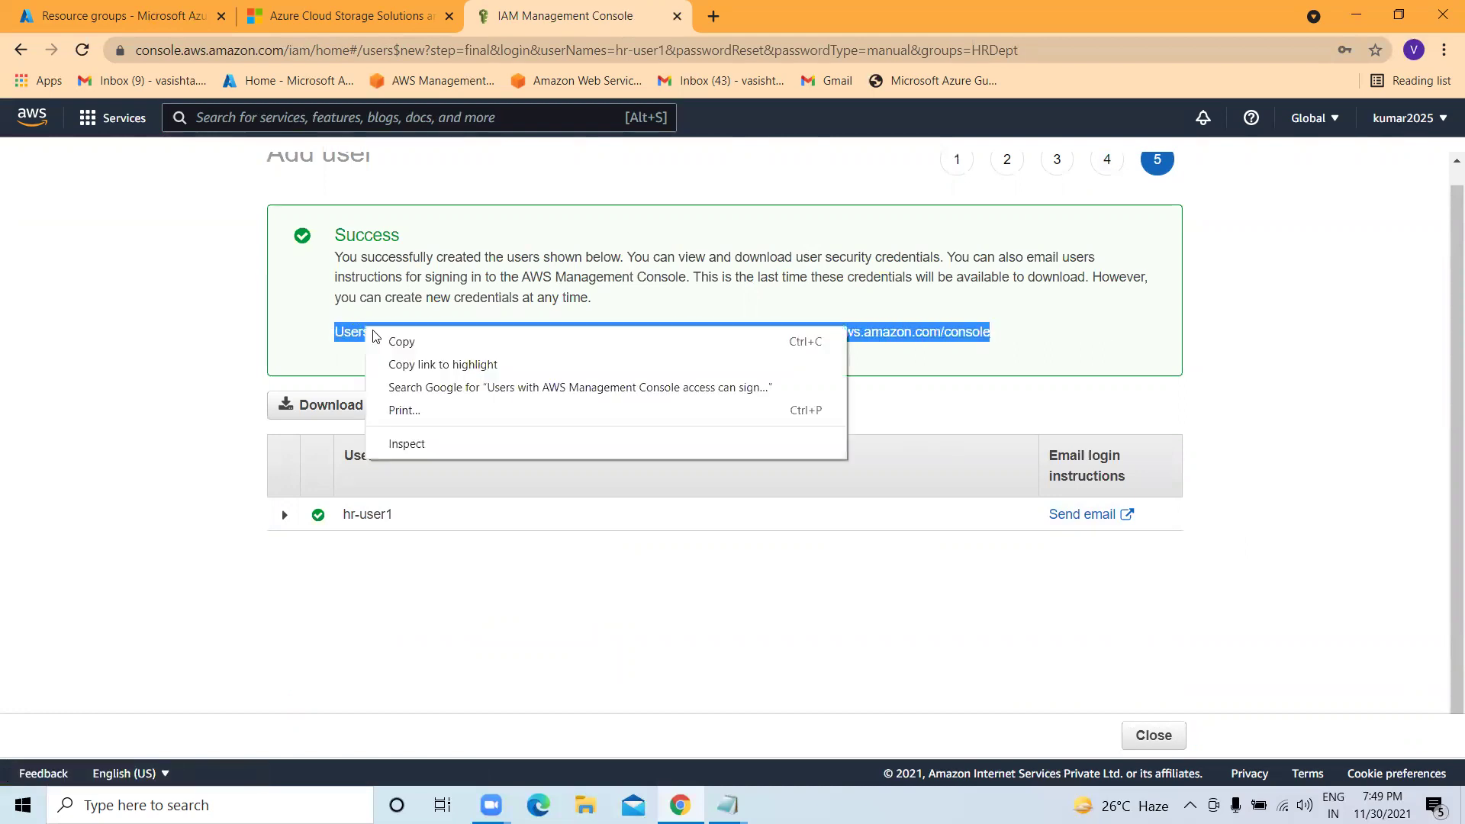
pyautogui.click(393, 340)
pyautogui.moveTo(771, 786)
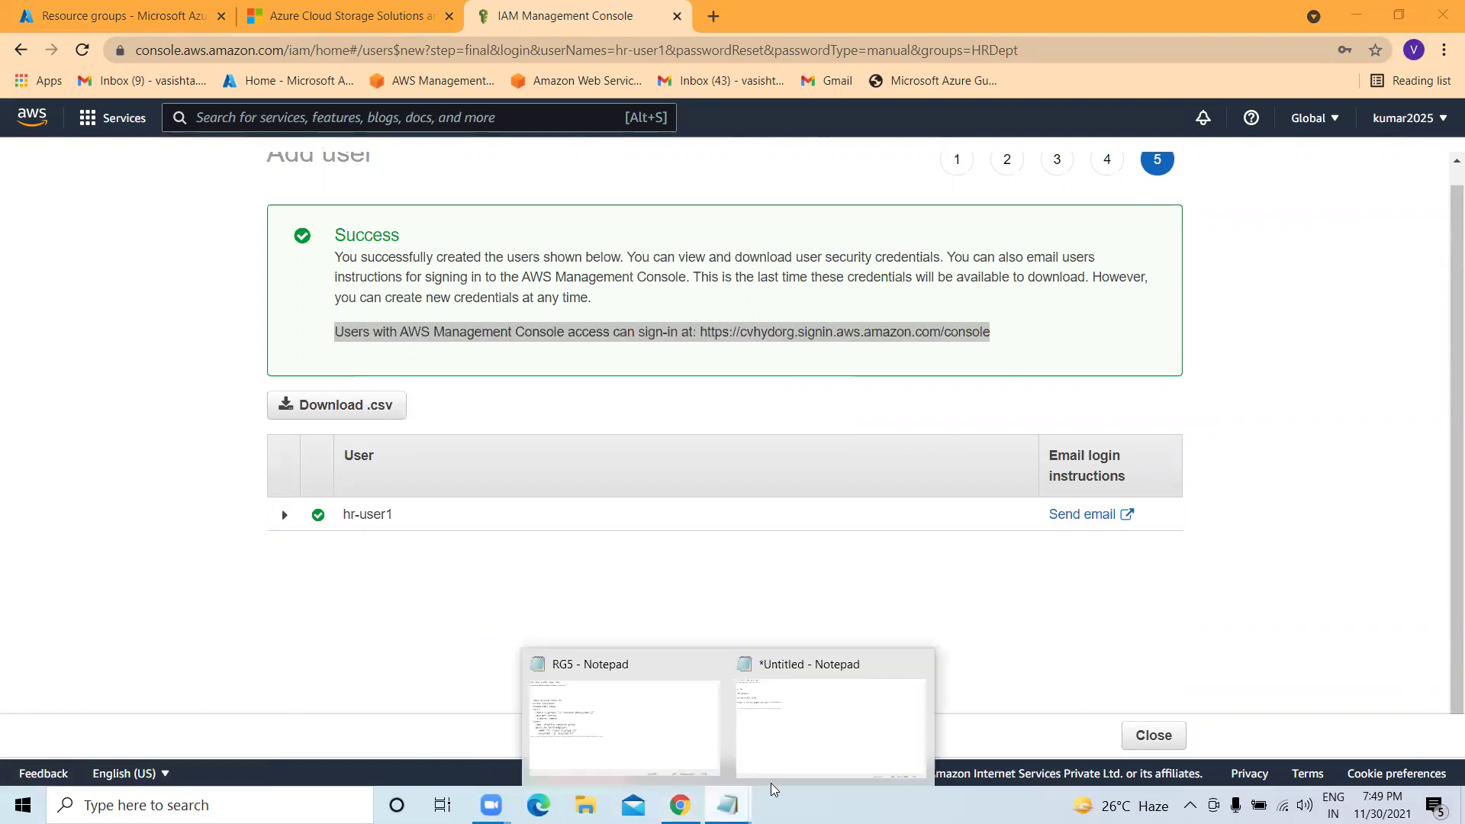
pyautogui.click(824, 738)
# Paste the console sign-in line onto the empty line of the notes, followed by blank lines.
pyautogui.click(74, 226)
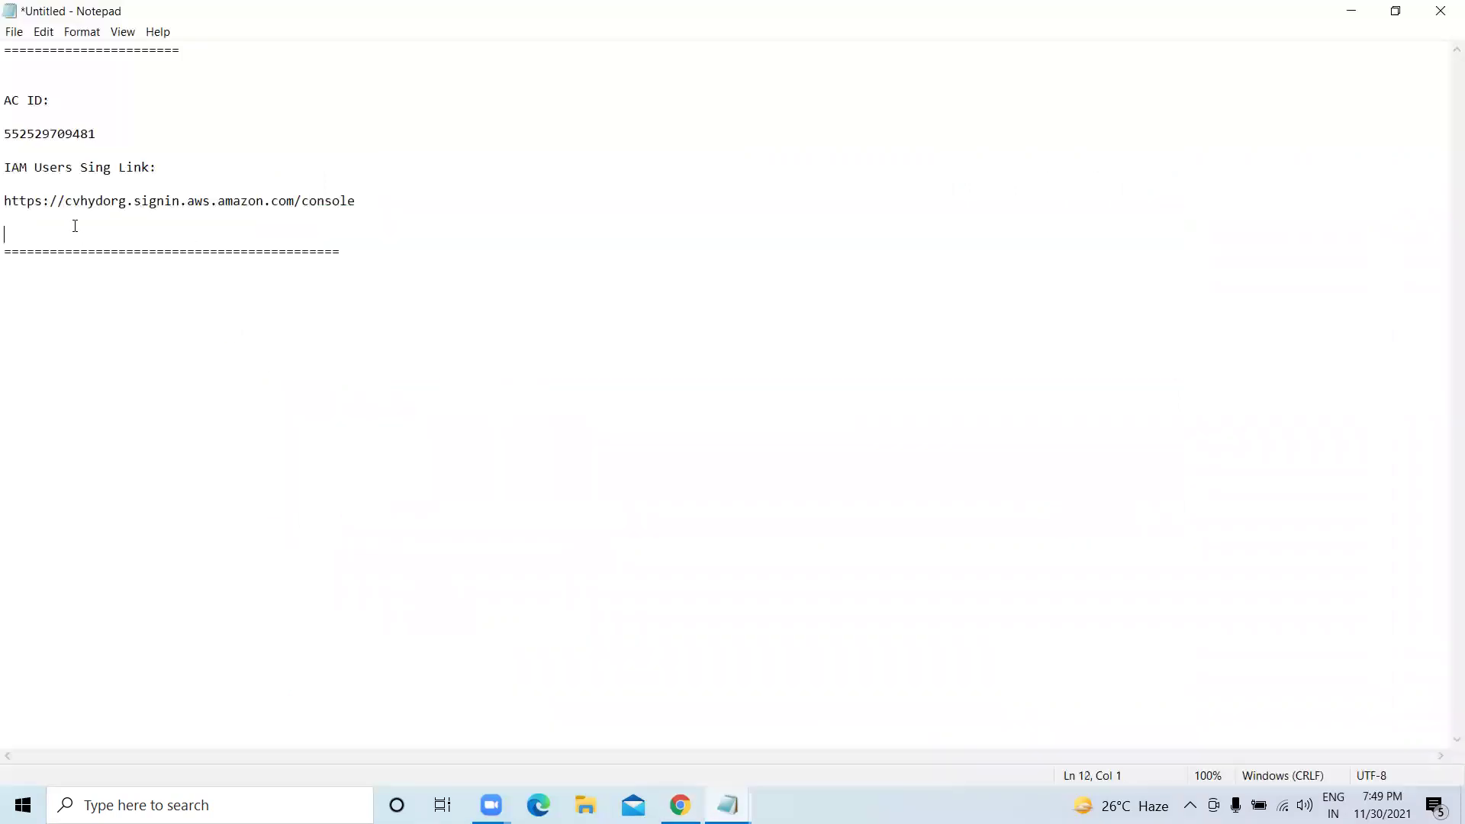
pyautogui.hotkey('ctrl', 'v')
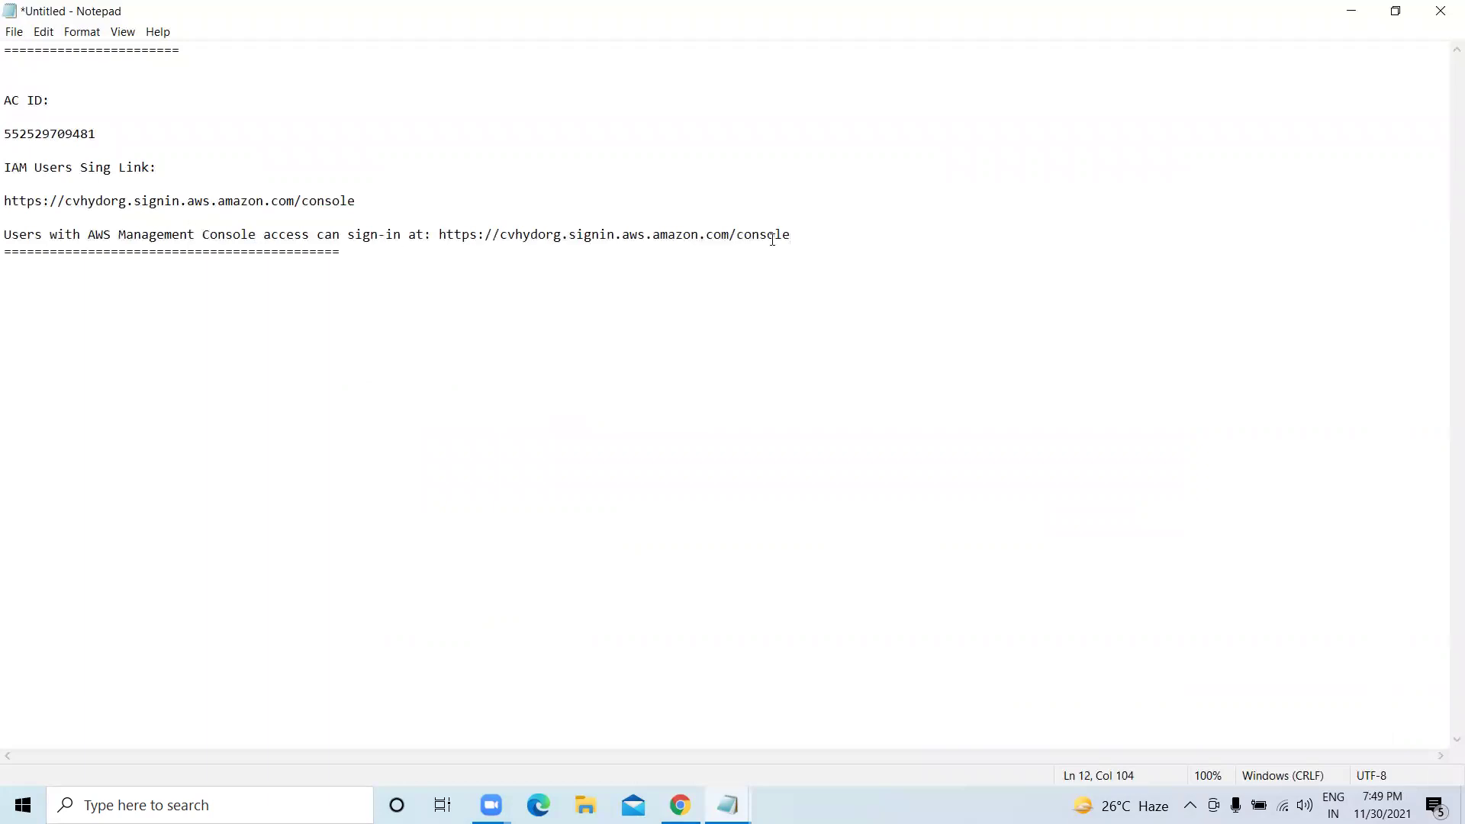
pyautogui.press('Return')
pyautogui.press('Return')
# Copy the sign-in URL from the notes and minimize Notepad to return to the IAM page.
pyautogui.moveTo(439, 234); pyautogui.dragTo(792, 235)
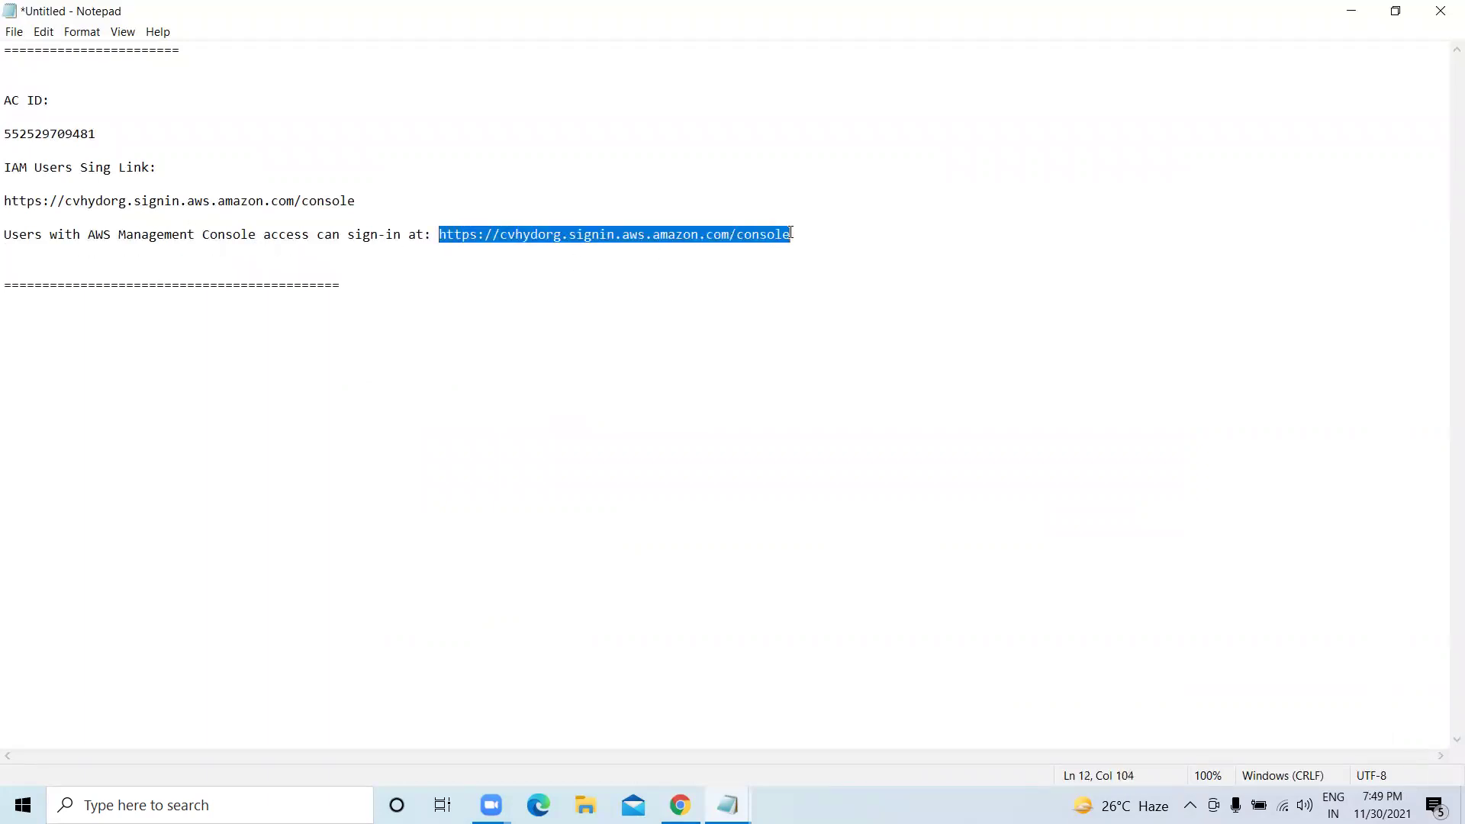
pyautogui.rightClick(548, 233)
pyautogui.click(611, 284)
pyautogui.click(1352, 11)
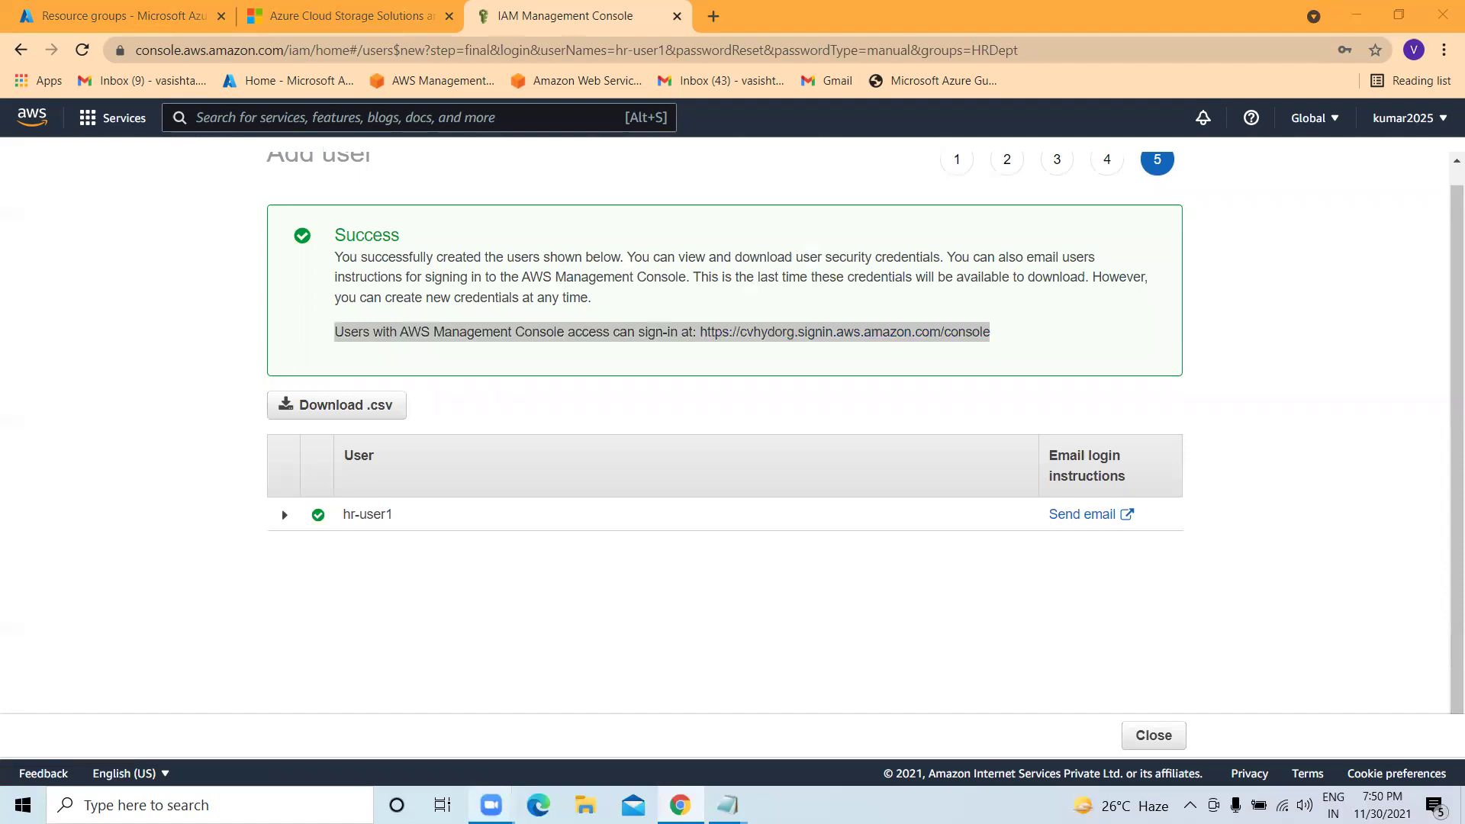
# Open a new Edge window, position and enlarge it, and paste the cvhydorg sign-in URL into its address bar.
pyautogui.click(539, 805)
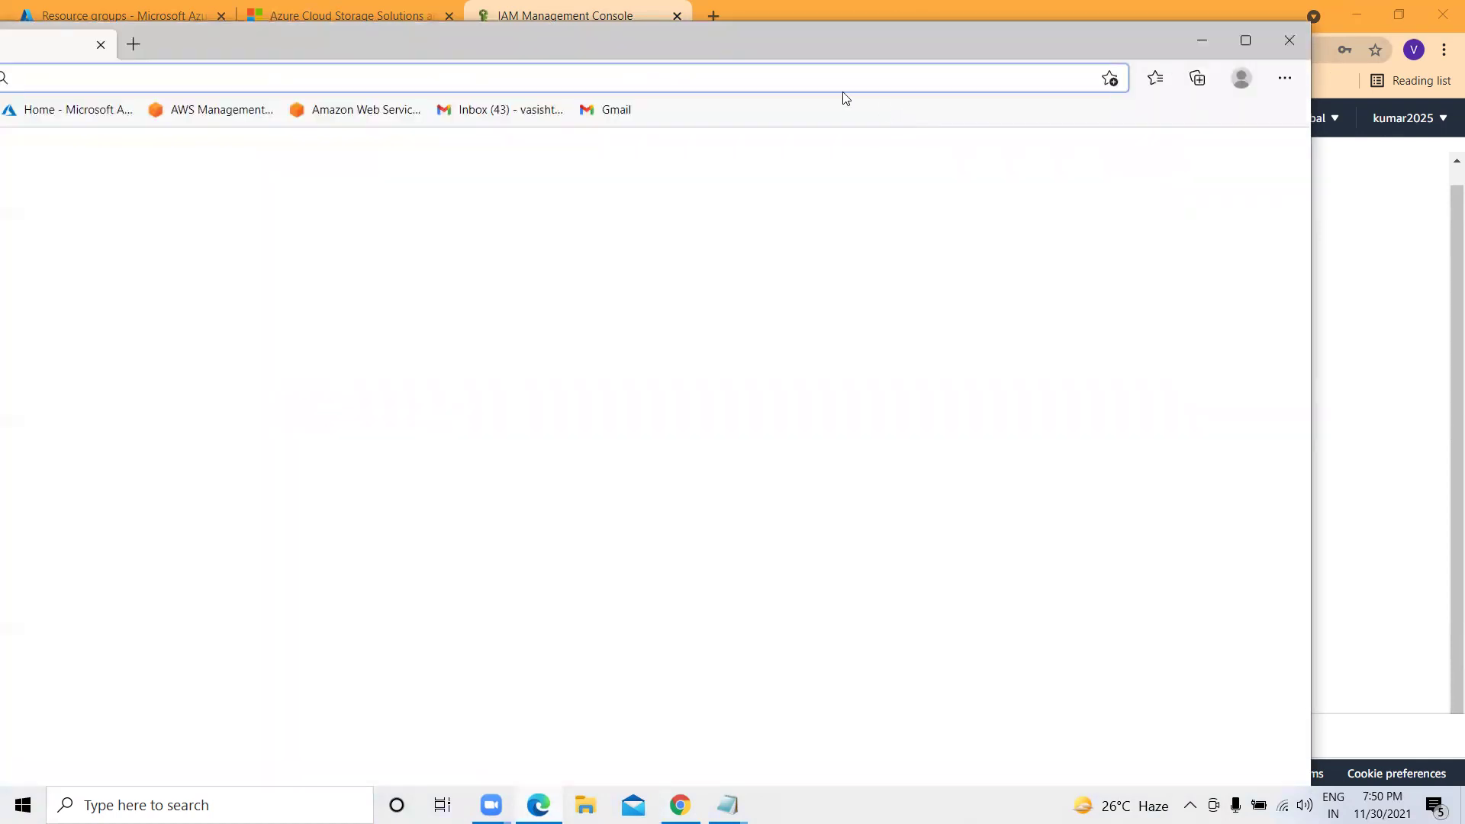
pyautogui.moveTo(879, 46); pyautogui.dragTo(990, 50)
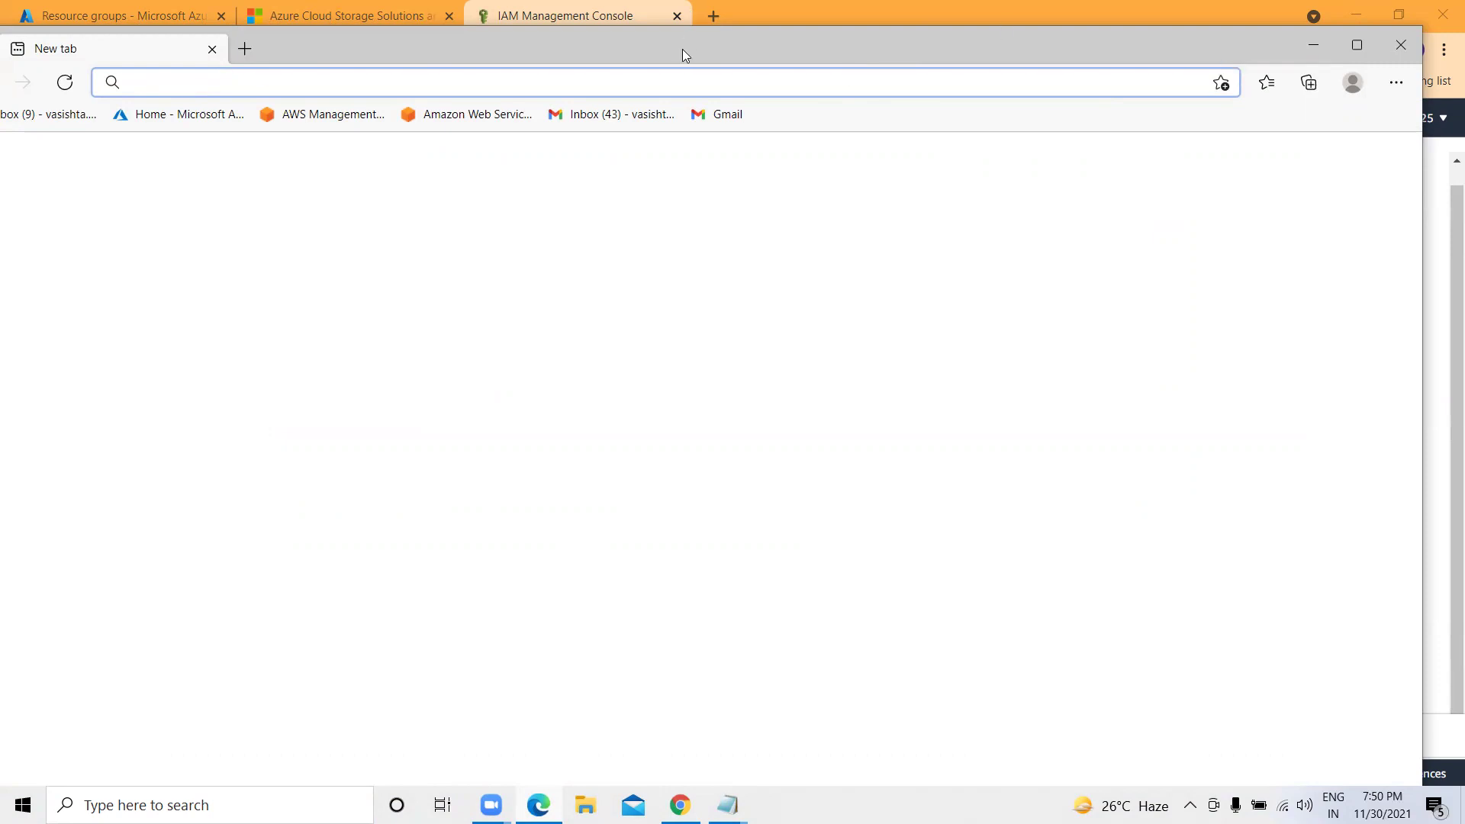
pyautogui.moveTo(719, 49); pyautogui.dragTo(880, 49)
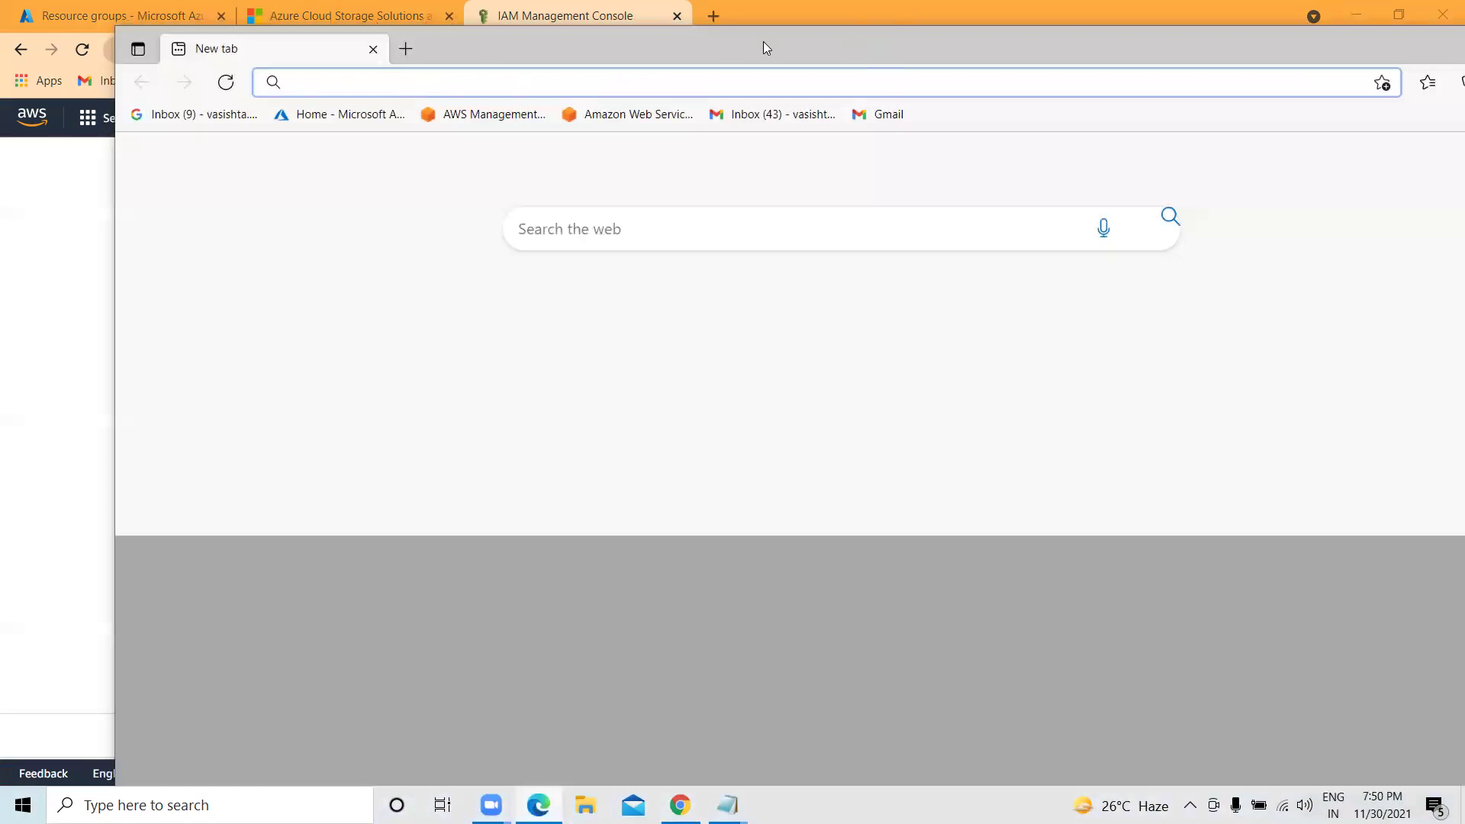
pyautogui.doubleClick(763, 42)
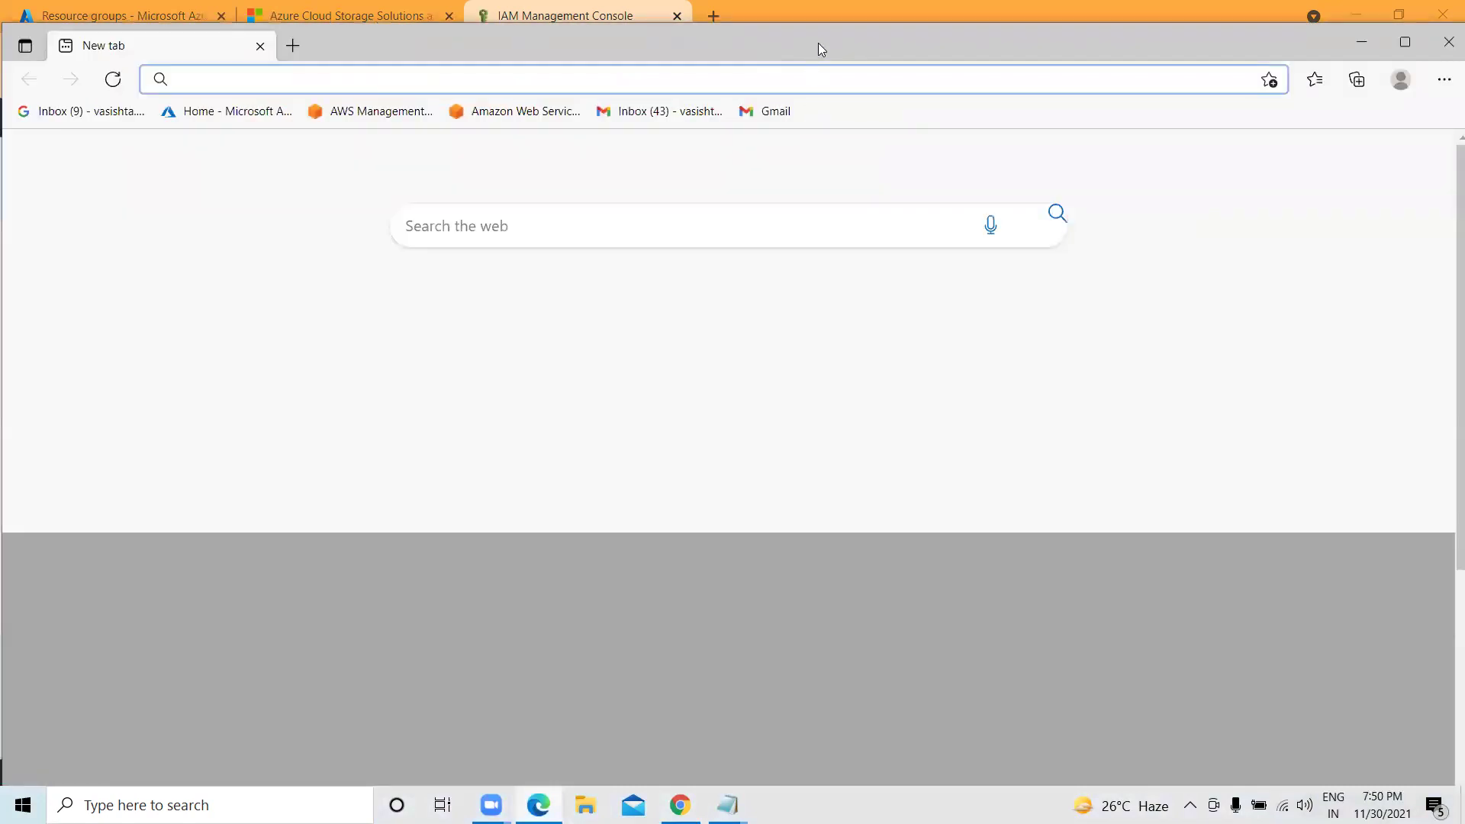
pyautogui.moveTo(818, 42); pyautogui.dragTo(863, 31)
pyautogui.click(410, 74)
pyautogui.hotkey('ctrl', 'v')
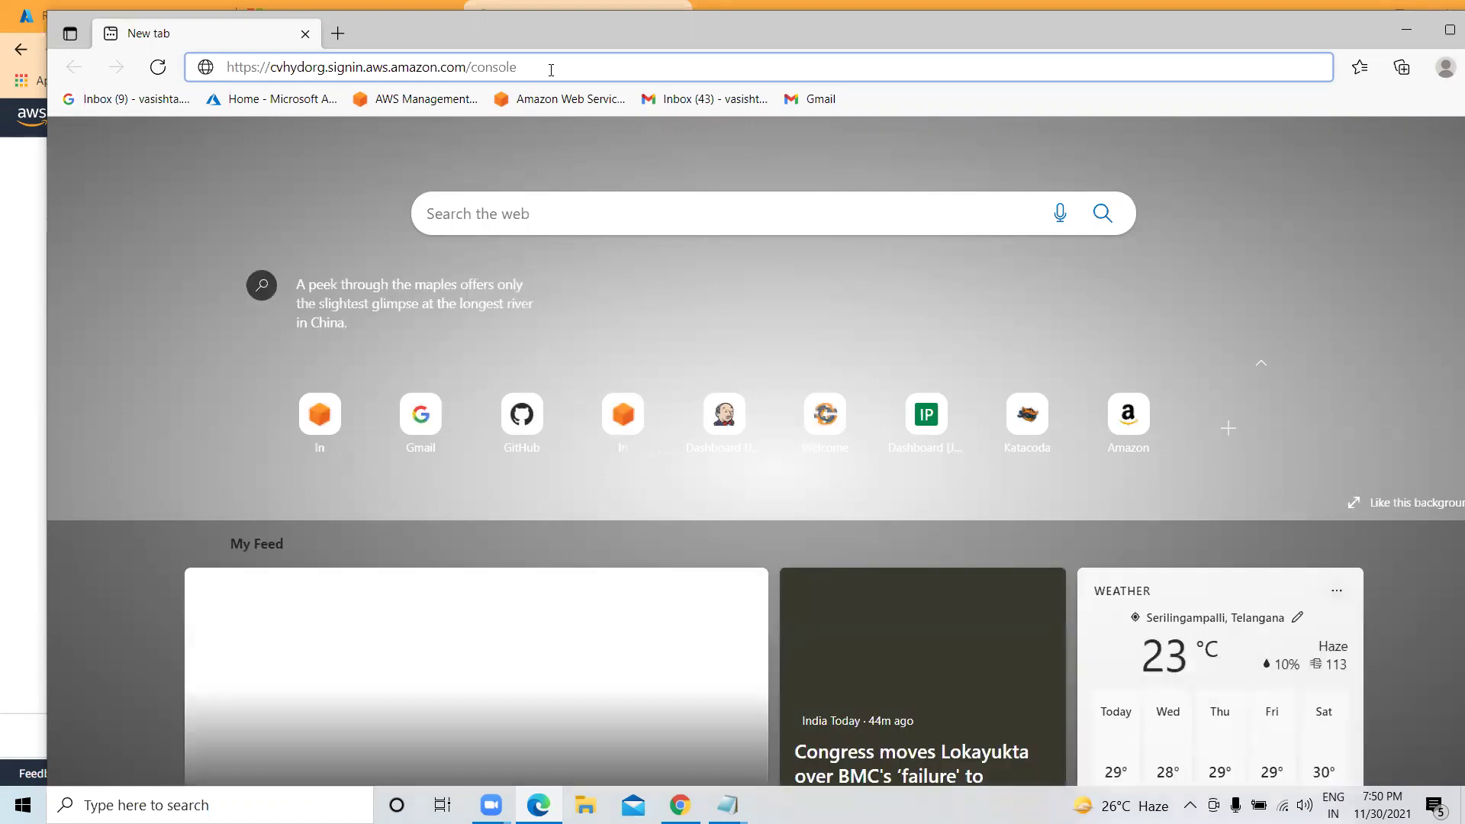
# Load the cvhydorg IAM user sign-in page, wait out the not-responding warning, and close both re:Invent tabs.
pyautogui.press('Return')
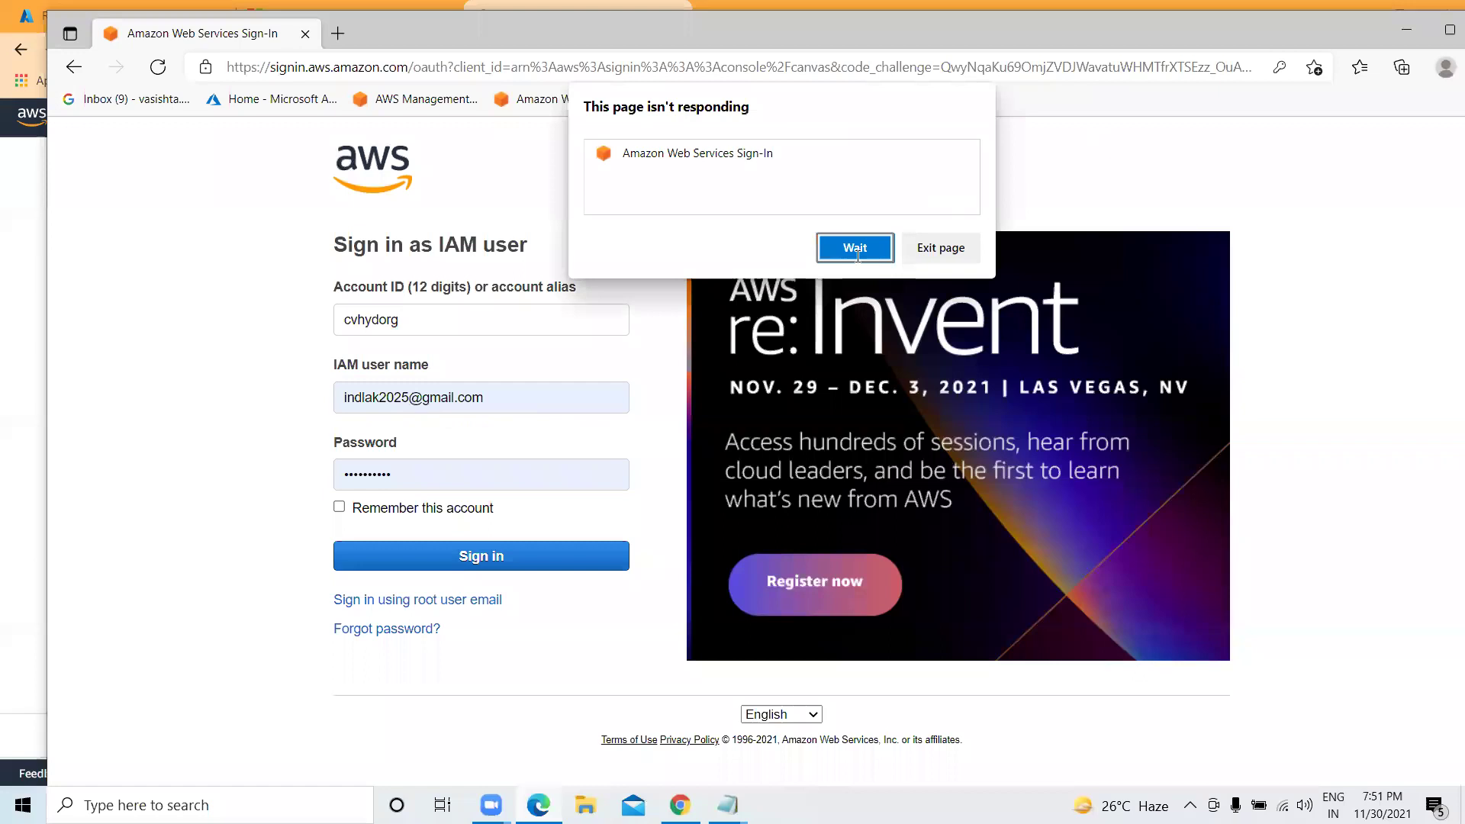
pyautogui.click(855, 248)
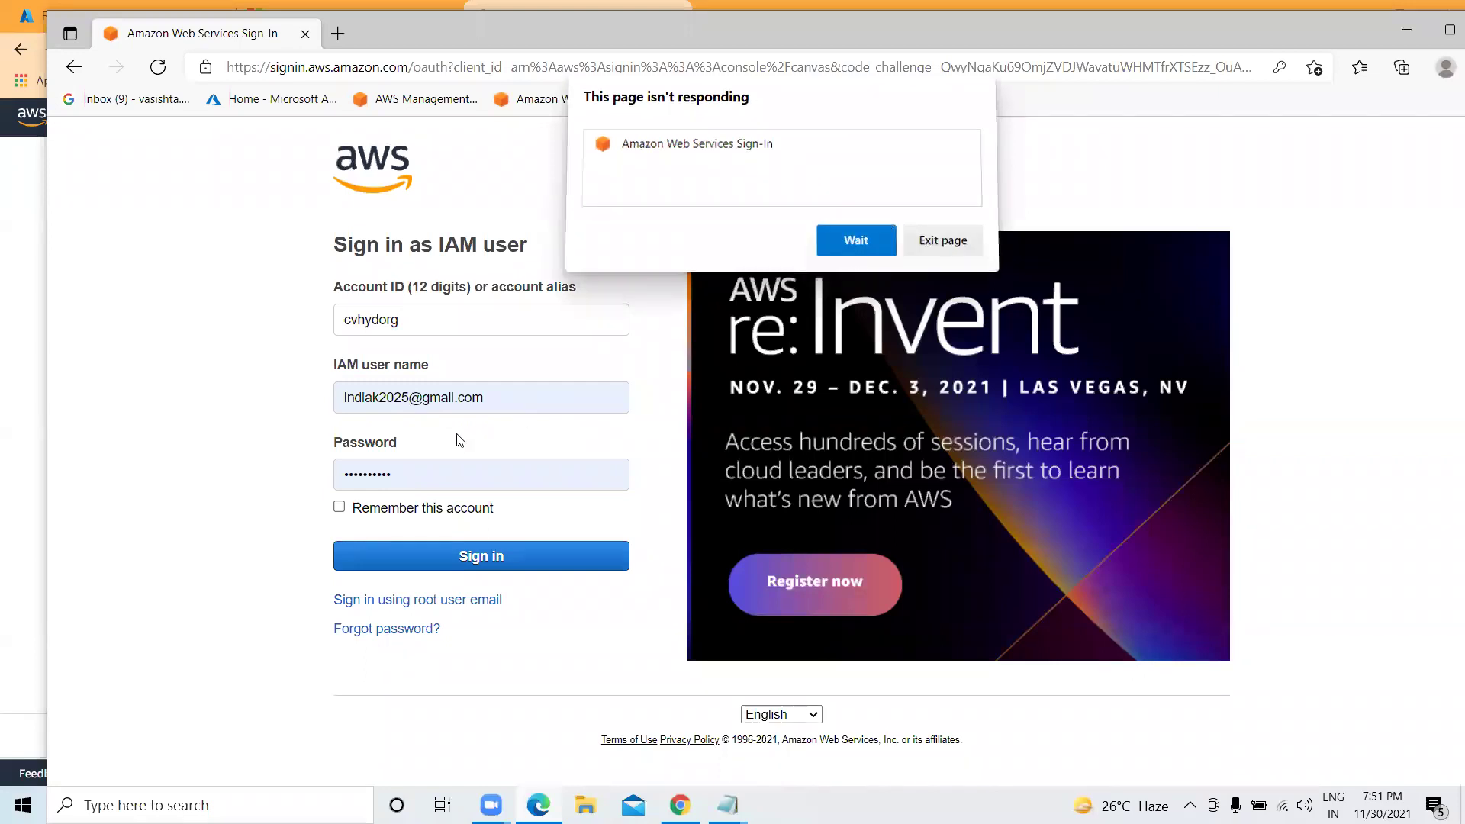
pyautogui.click(729, 290)
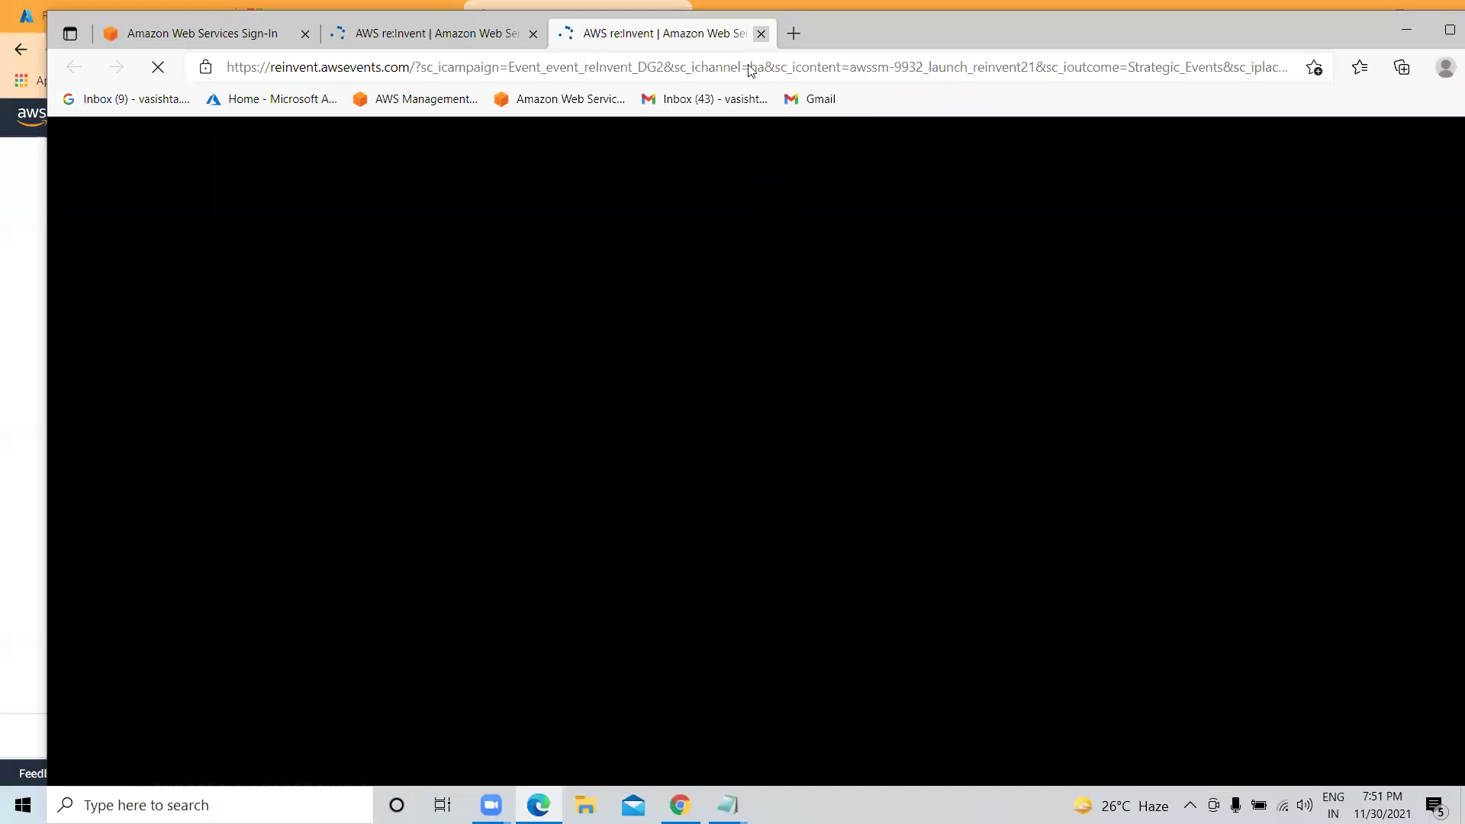
pyautogui.middleClick(555, 44)
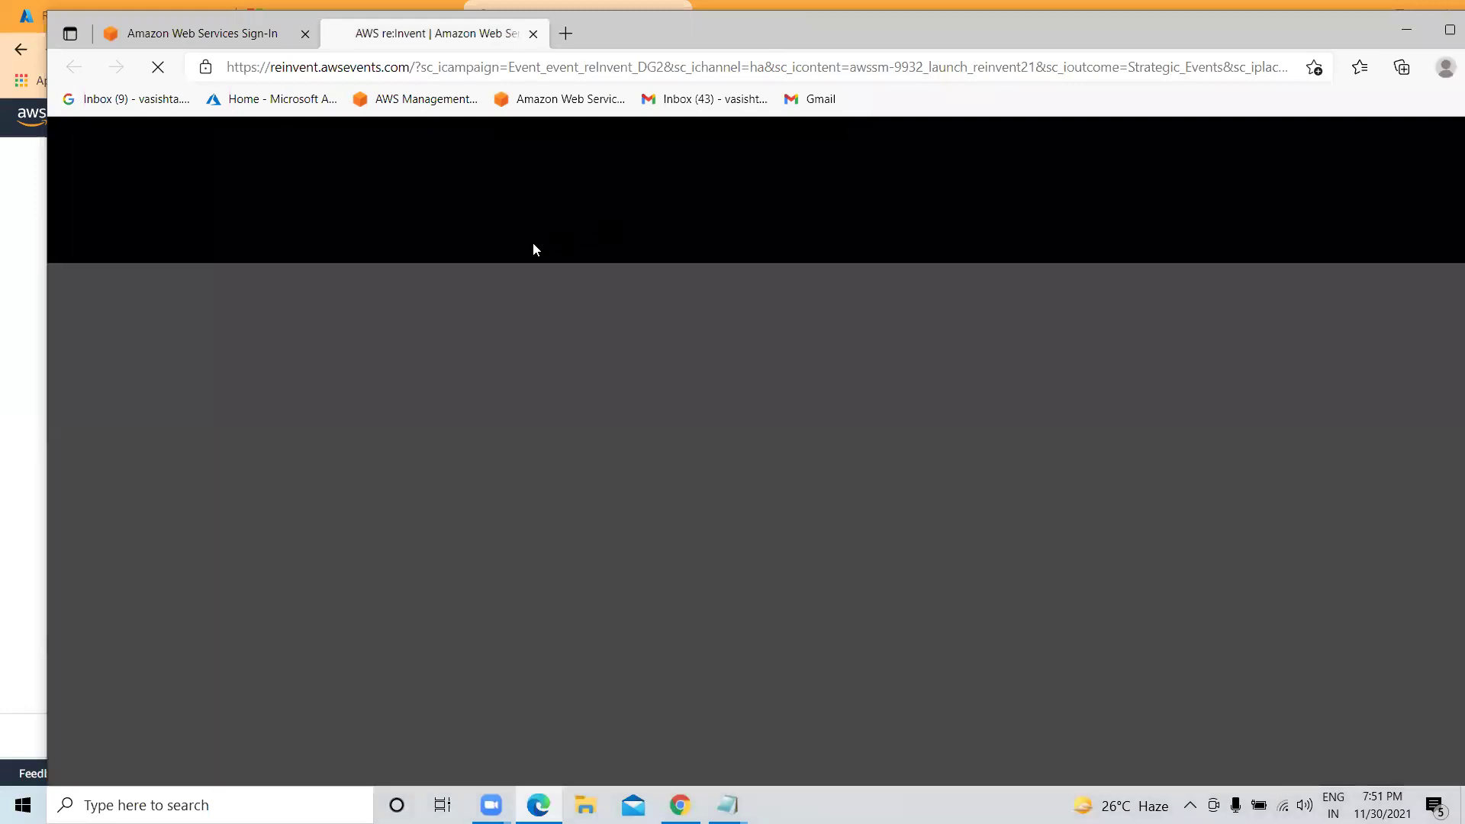
pyautogui.click(533, 34)
# Replace the autofilled IAM user name with hr-user1 and retype that user's password.
pyautogui.click(494, 399)
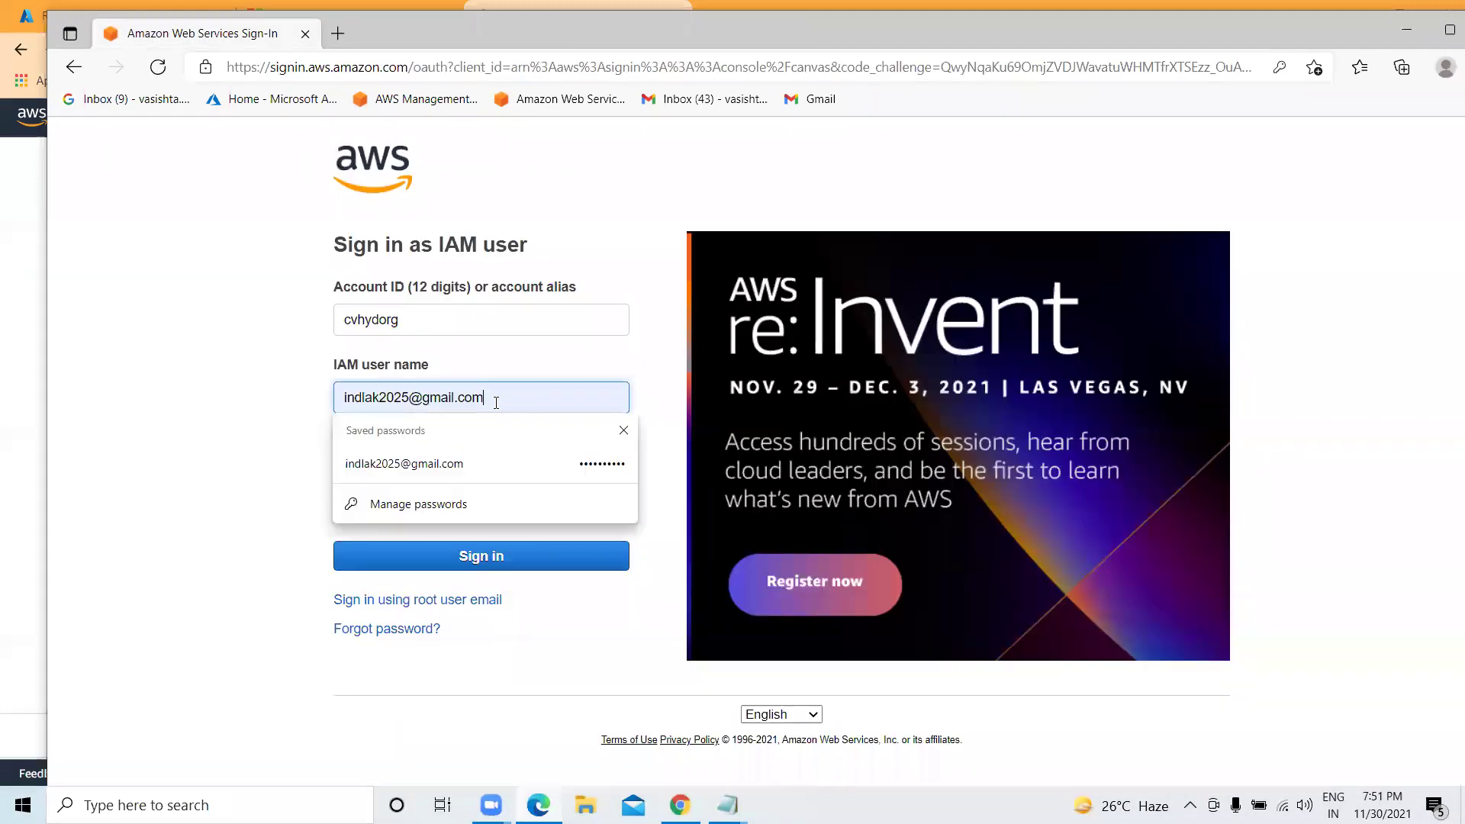
pyautogui.press('BackSpace')
pyautogui.press('BackSpace')
pyautogui.press('BackSpace')
pyautogui.press('BackSpace')
pyautogui.press('BackSpace')
pyautogui.press('BackSpace')
pyautogui.press('BackSpace')
pyautogui.press('BackSpace')
pyautogui.press('BackSpace')
pyautogui.press('BackSpace')
pyautogui.press('BackSpace')
pyautogui.press('BackSpace')
pyautogui.press('BackSpace')
pyautogui.press('BackSpace')
pyautogui.press('BackSpace')
pyautogui.press('BackSpace')
pyautogui.press('BackSpace')
pyautogui.press('BackSpace')
pyautogui.press('BackSpace')
pyautogui.press('BackSpace')
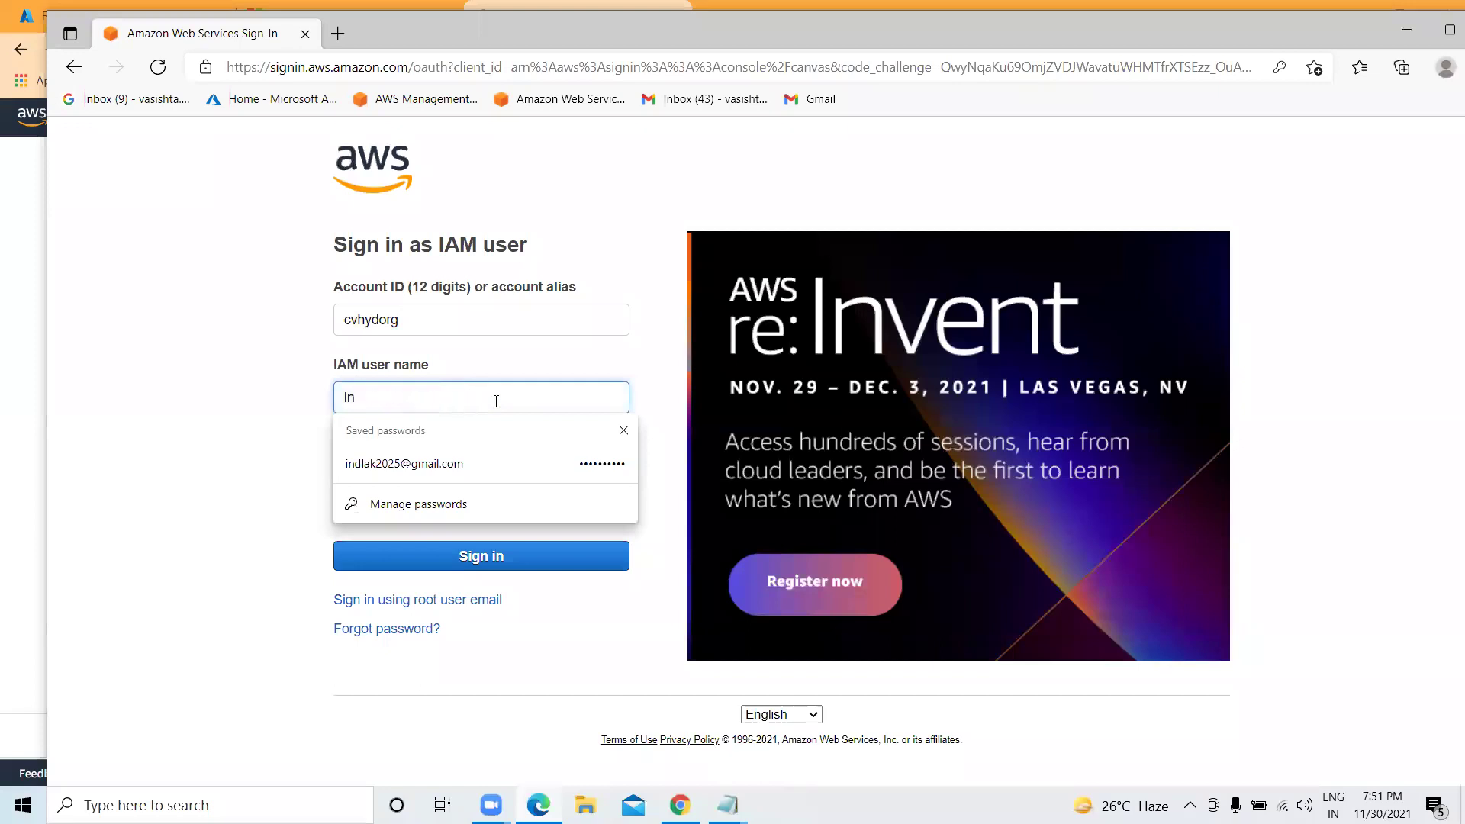
pyautogui.write('h')
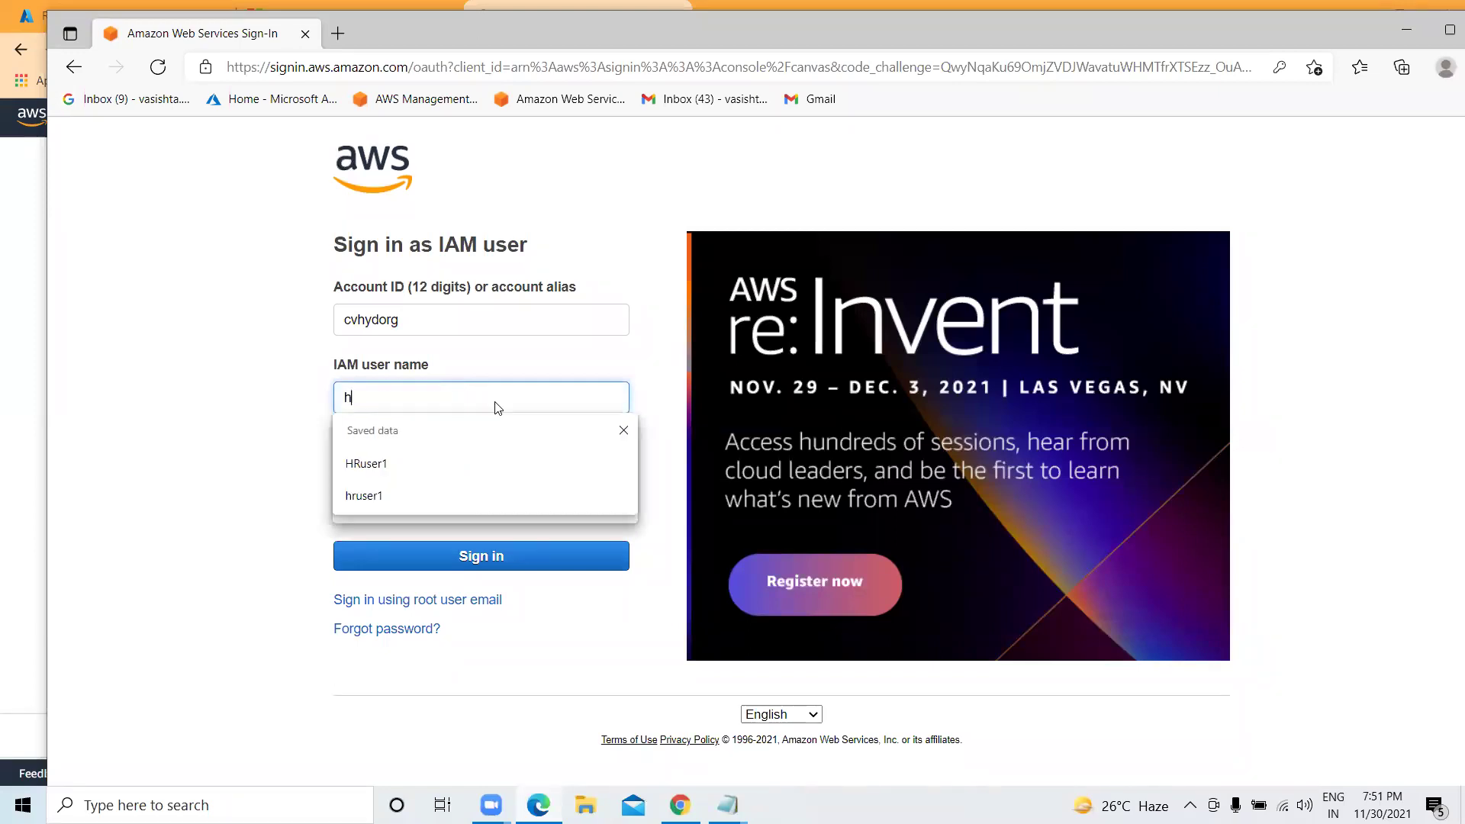
pyautogui.write('r-user1')
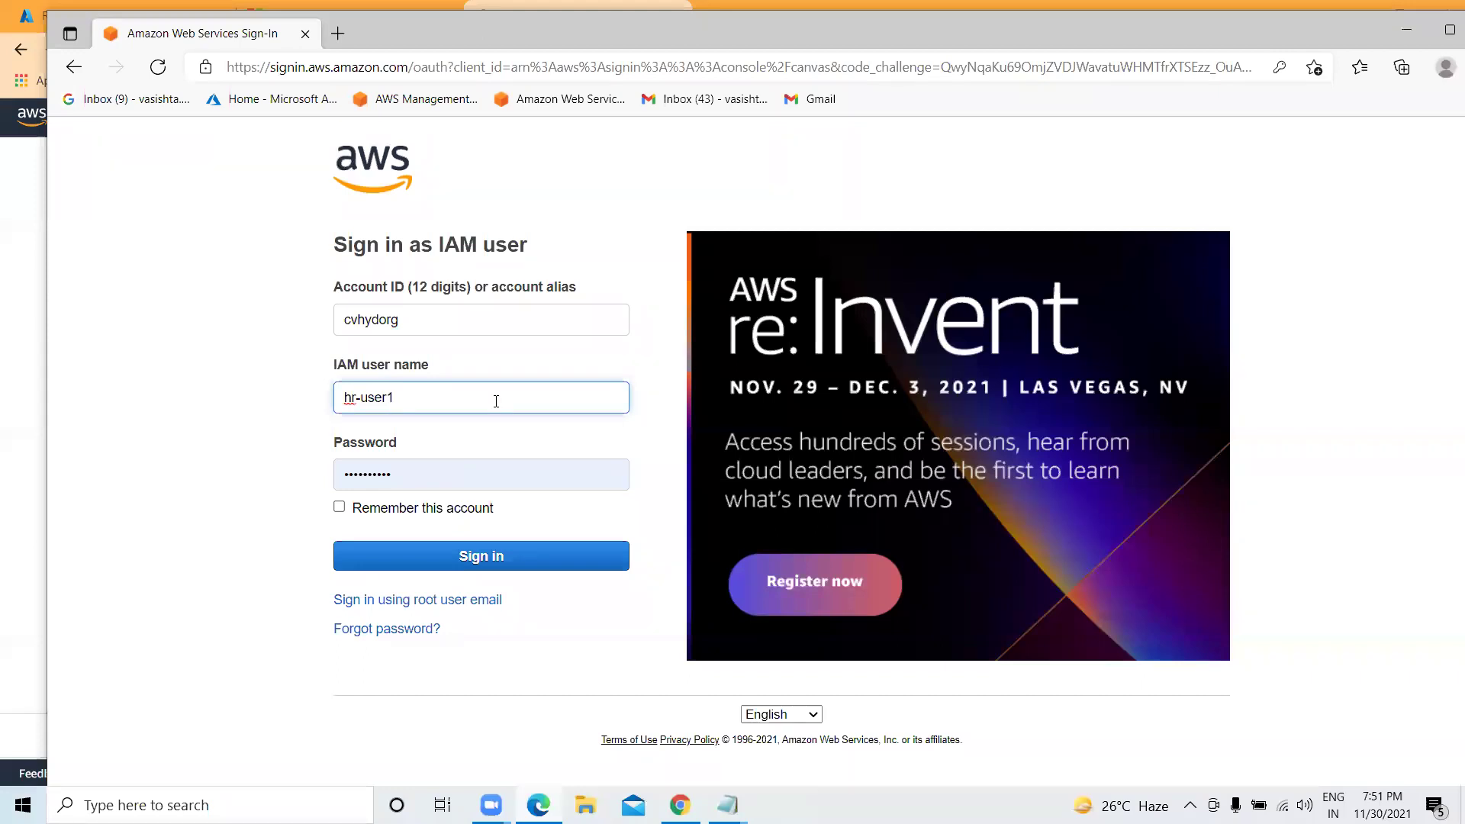
pyautogui.click(421, 481)
pyautogui.press('BackSpace')
pyautogui.press('BackSpace')
pyautogui.press('BackSpace')
pyautogui.press('BackSpace')
pyautogui.press('BackSpace')
pyautogui.press('BackSpace')
pyautogui.press('BackSpace')
pyautogui.press('BackSpace')
pyautogui.press('BackSpace')
pyautogui.press('BackSpace')
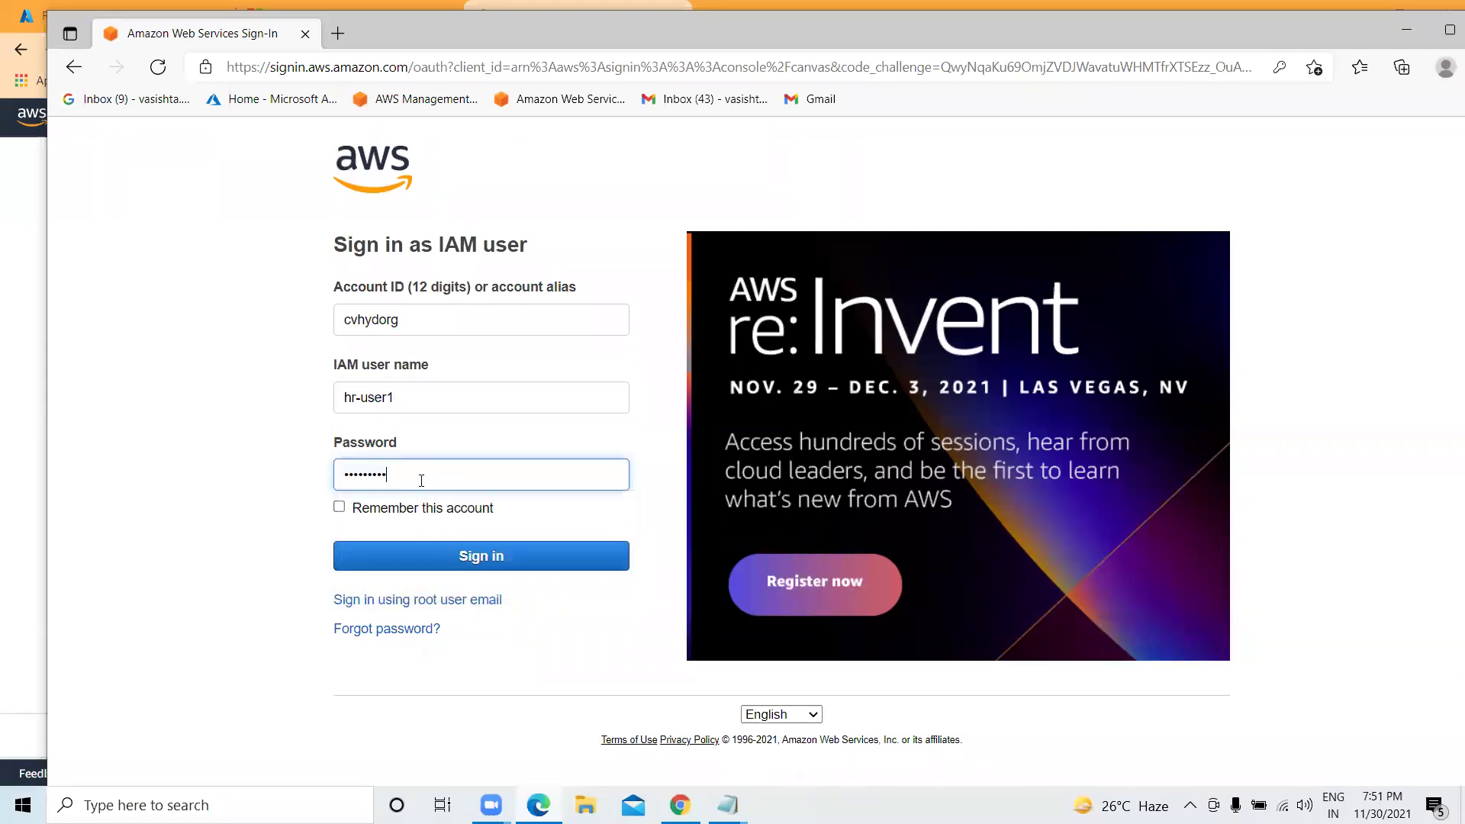
pyautogui.write('•••••')
pyautogui.press('BackSpace')
pyautogui.press('BackSpace')
pyautogui.press('BackSpace')
pyautogui.press('BackSpace')
pyautogui.write('••••••••••')
pyautogui.click(515, 557)
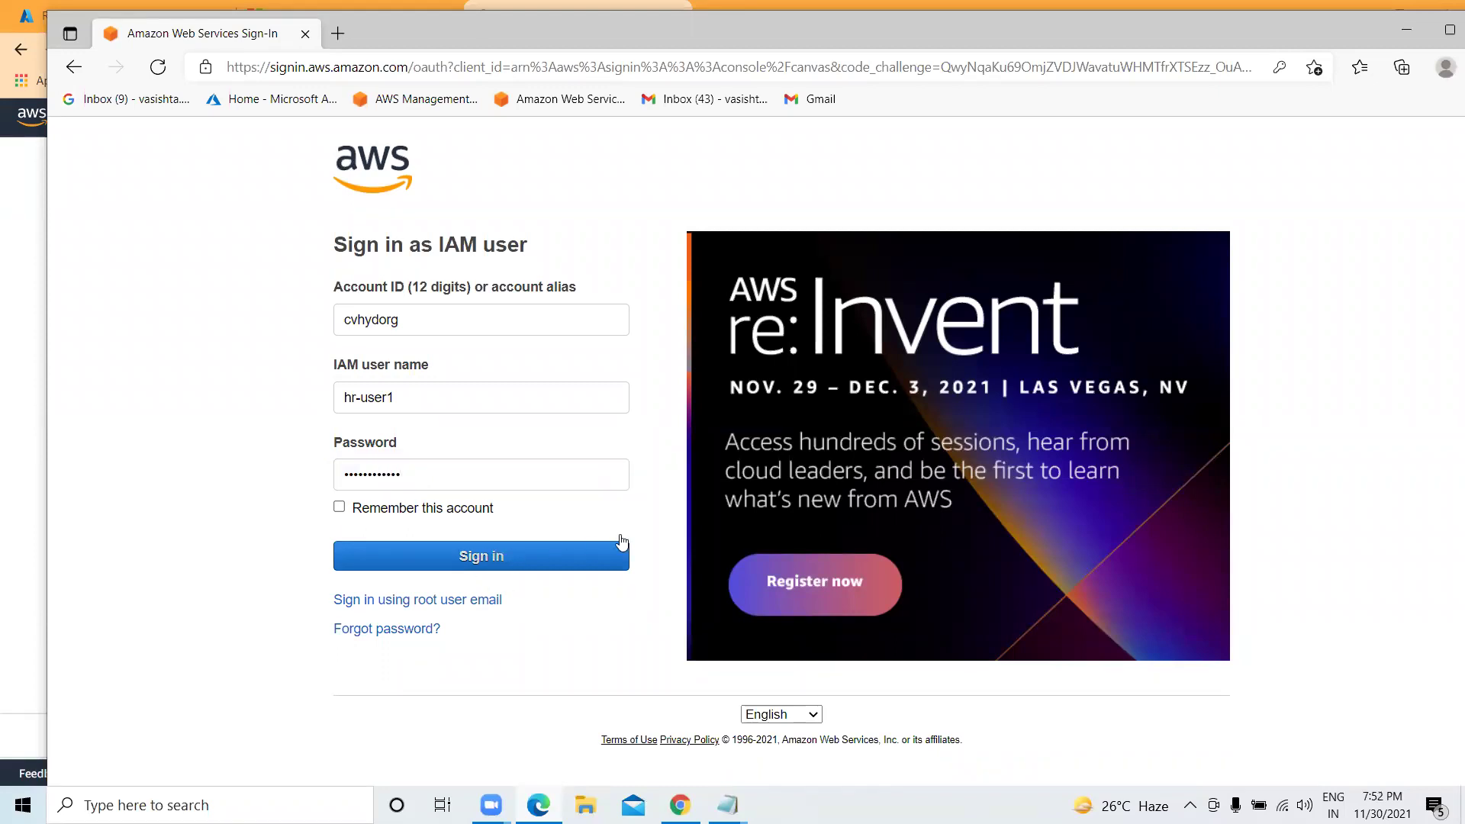
# Maximize the browser window and sign in as hr-user1.
pyautogui.click(1449, 30)
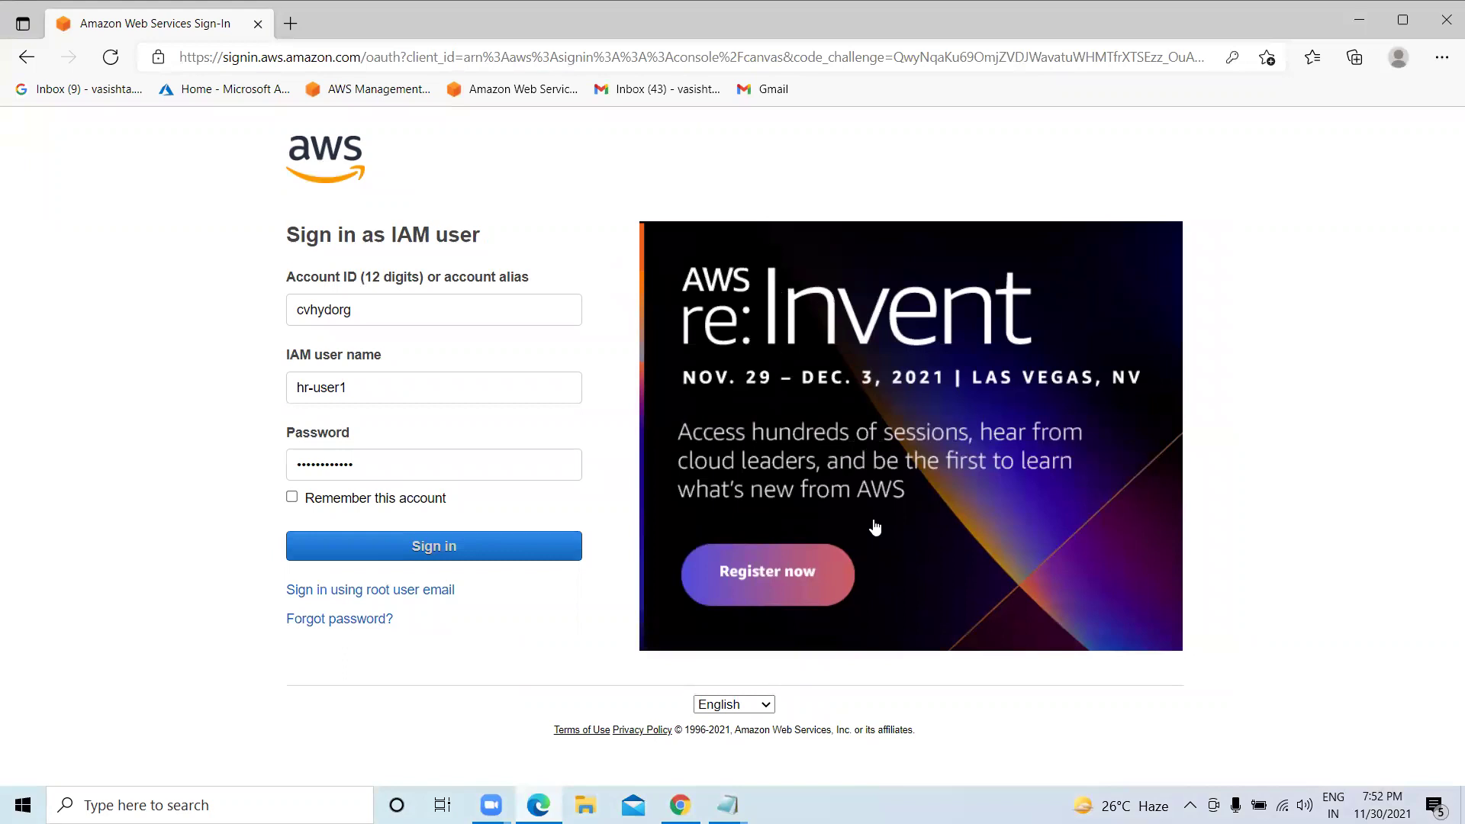
pyautogui.click(474, 535)
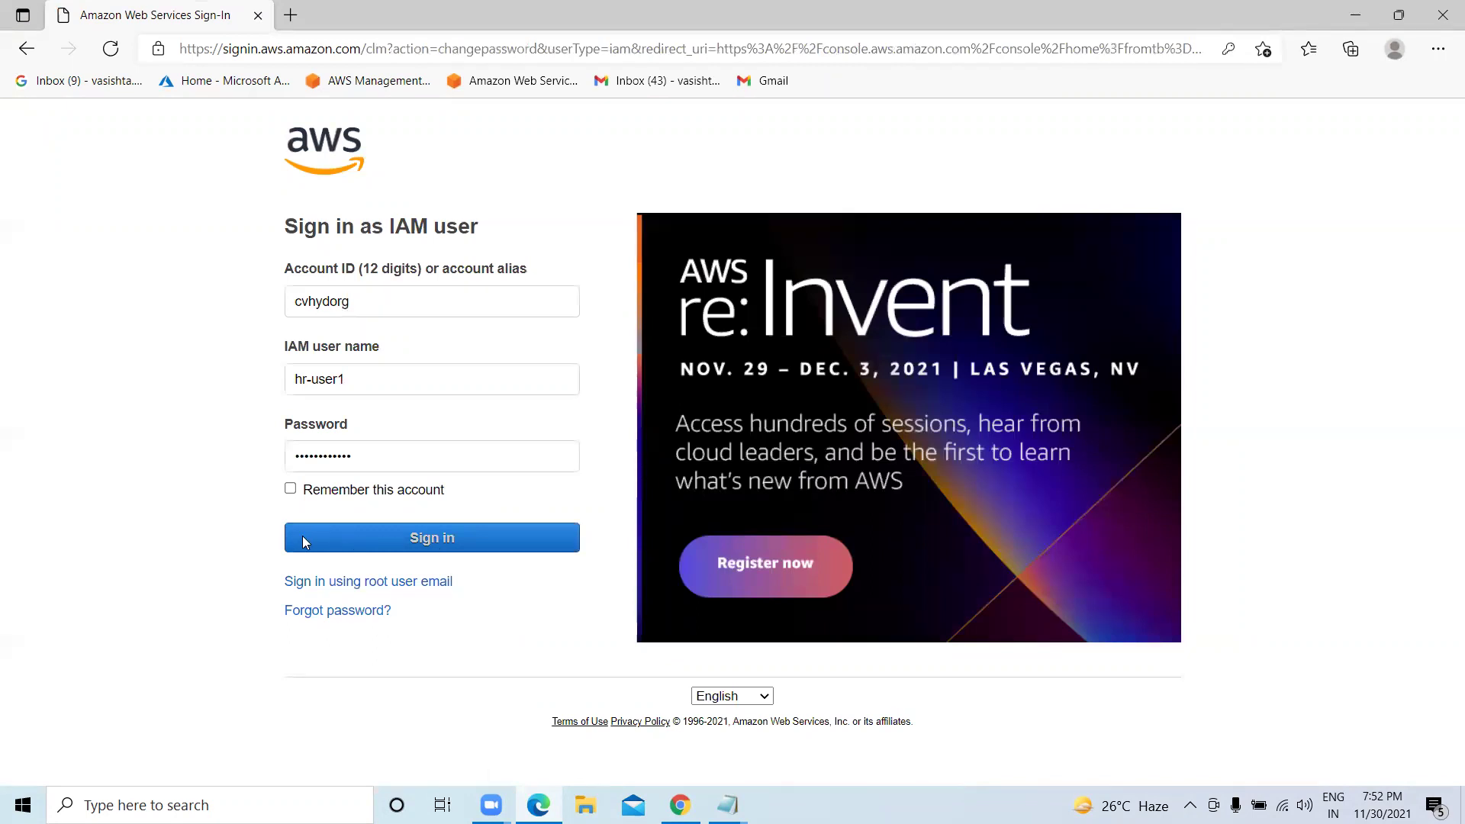
pyautogui.click(437, 549)
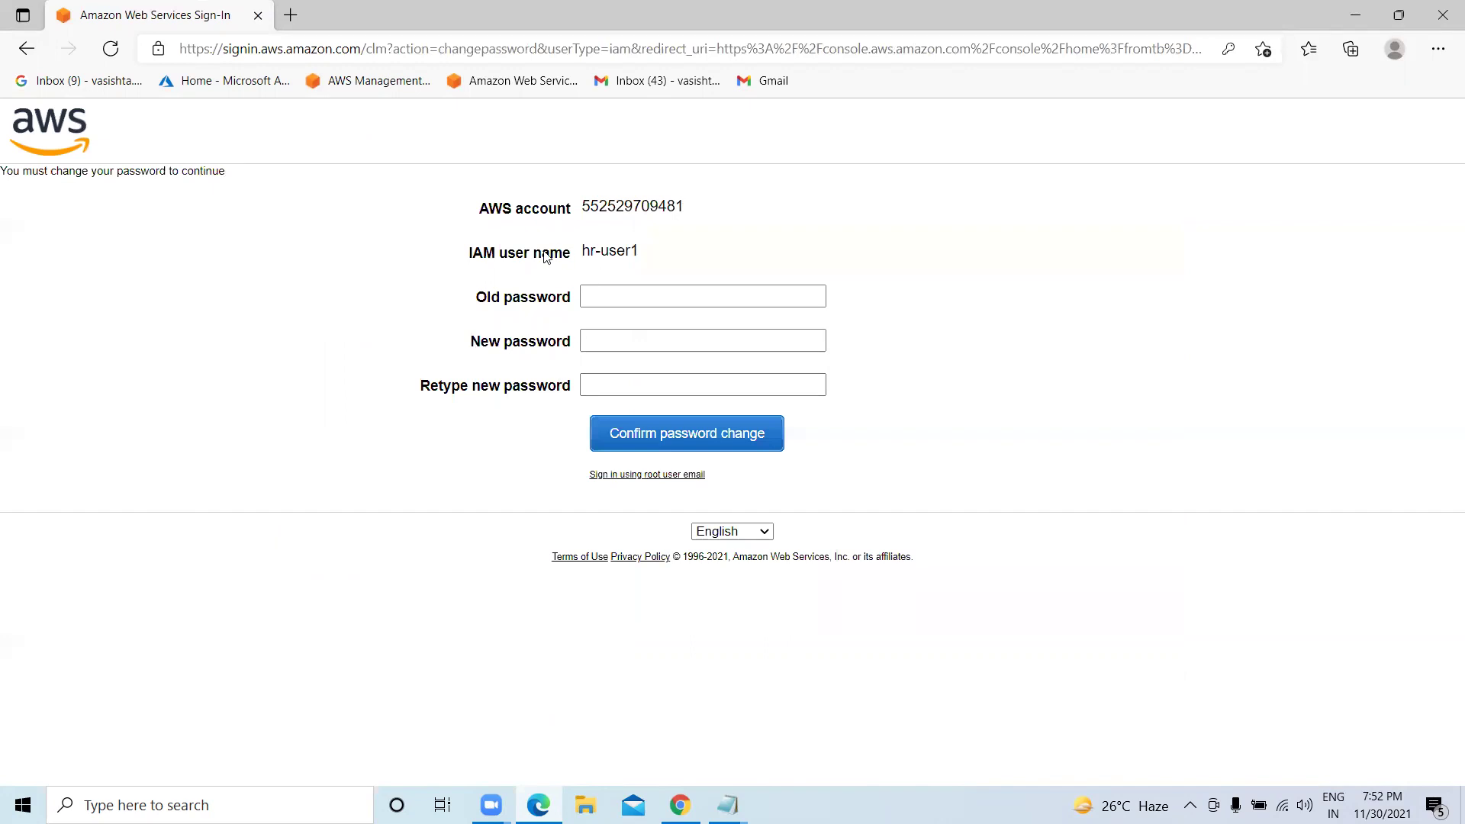
# Enter hr-user1's old password and the new password twice, then confirm the password change.
pyautogui.click(631, 288)
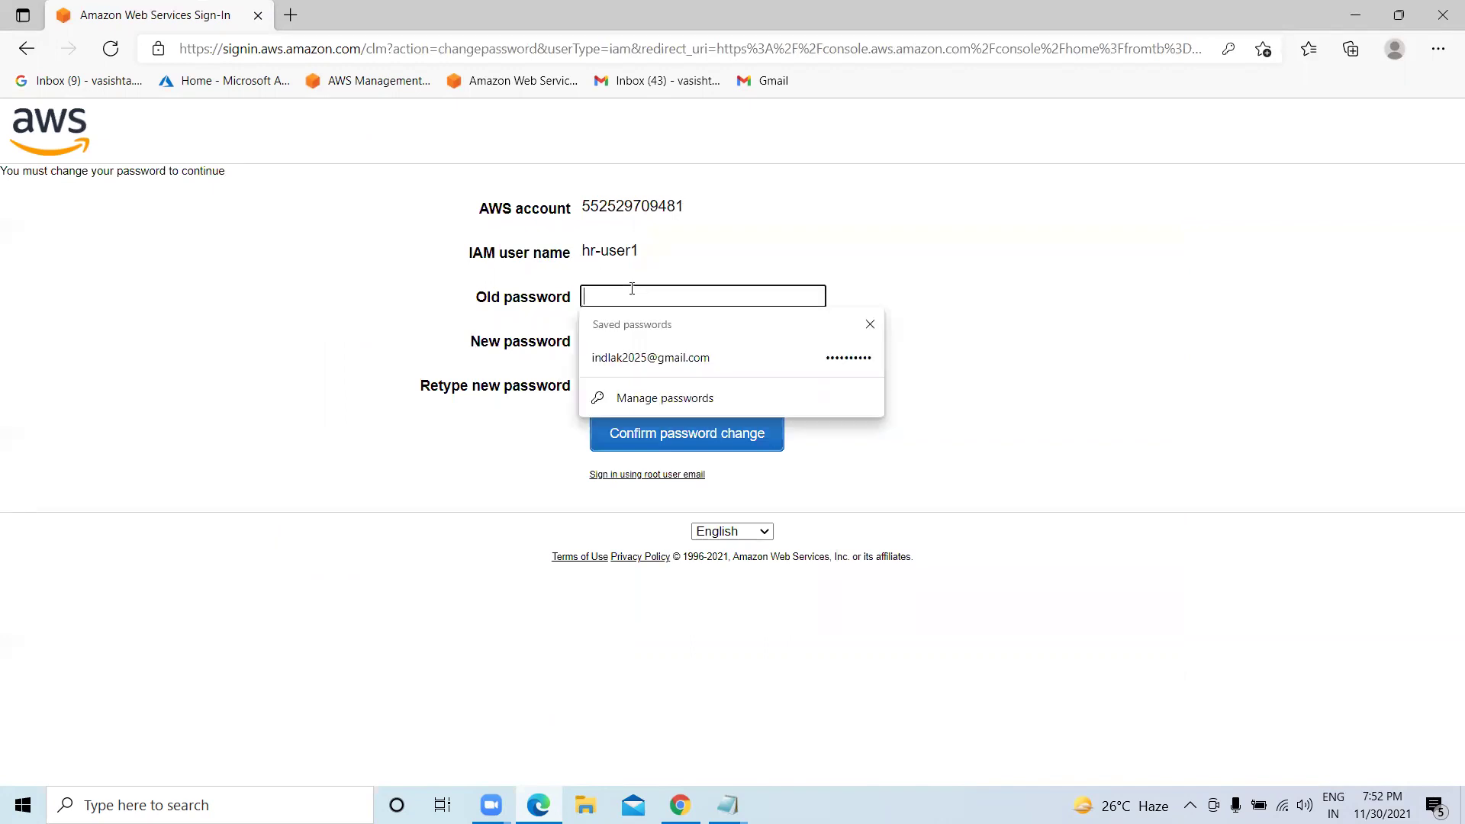
pyautogui.write('•')
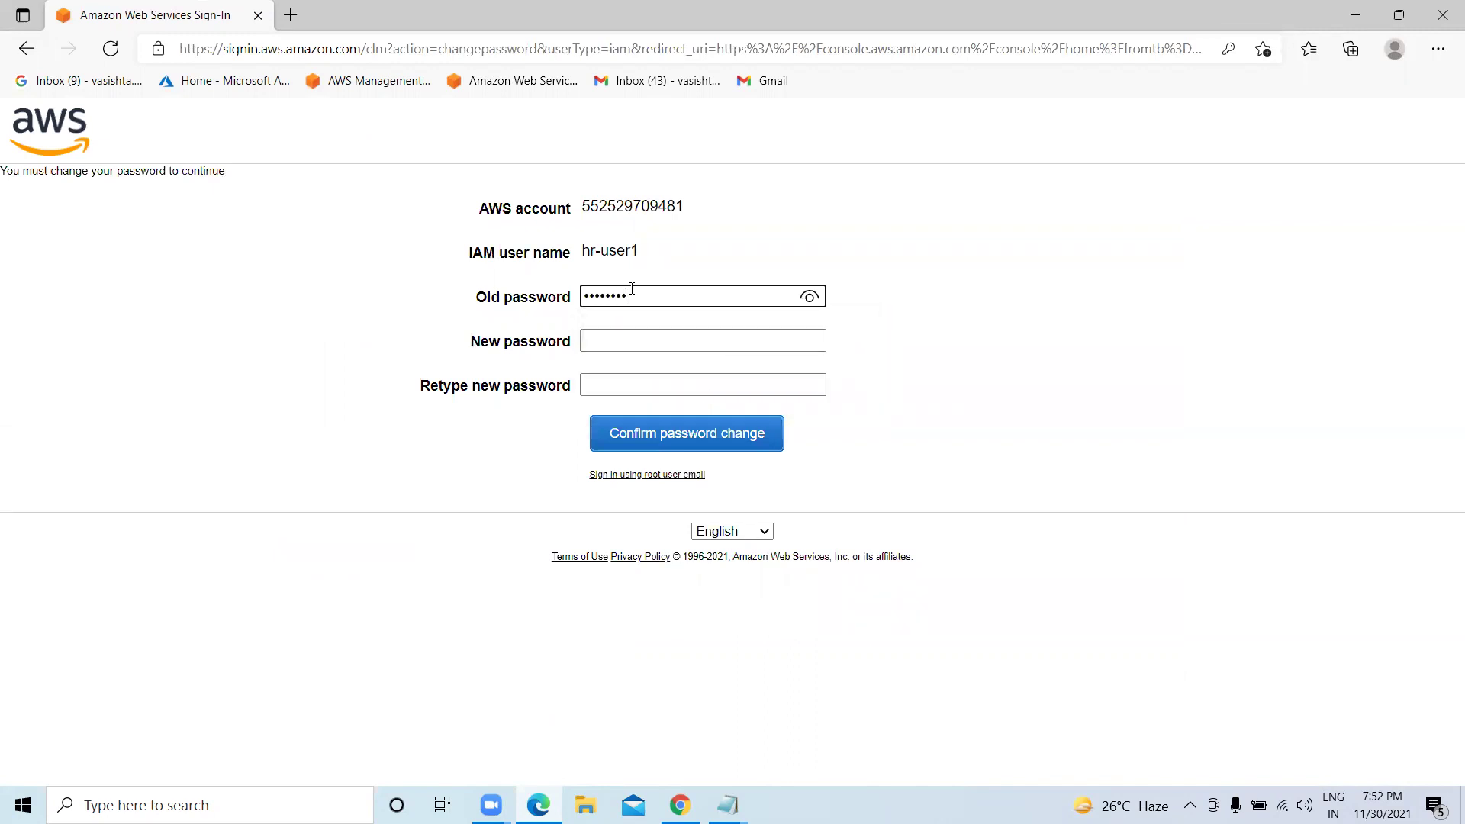
pyautogui.write('•••••••••••')
pyautogui.click(639, 336)
pyautogui.click(624, 341)
pyautogui.write('•••••••')
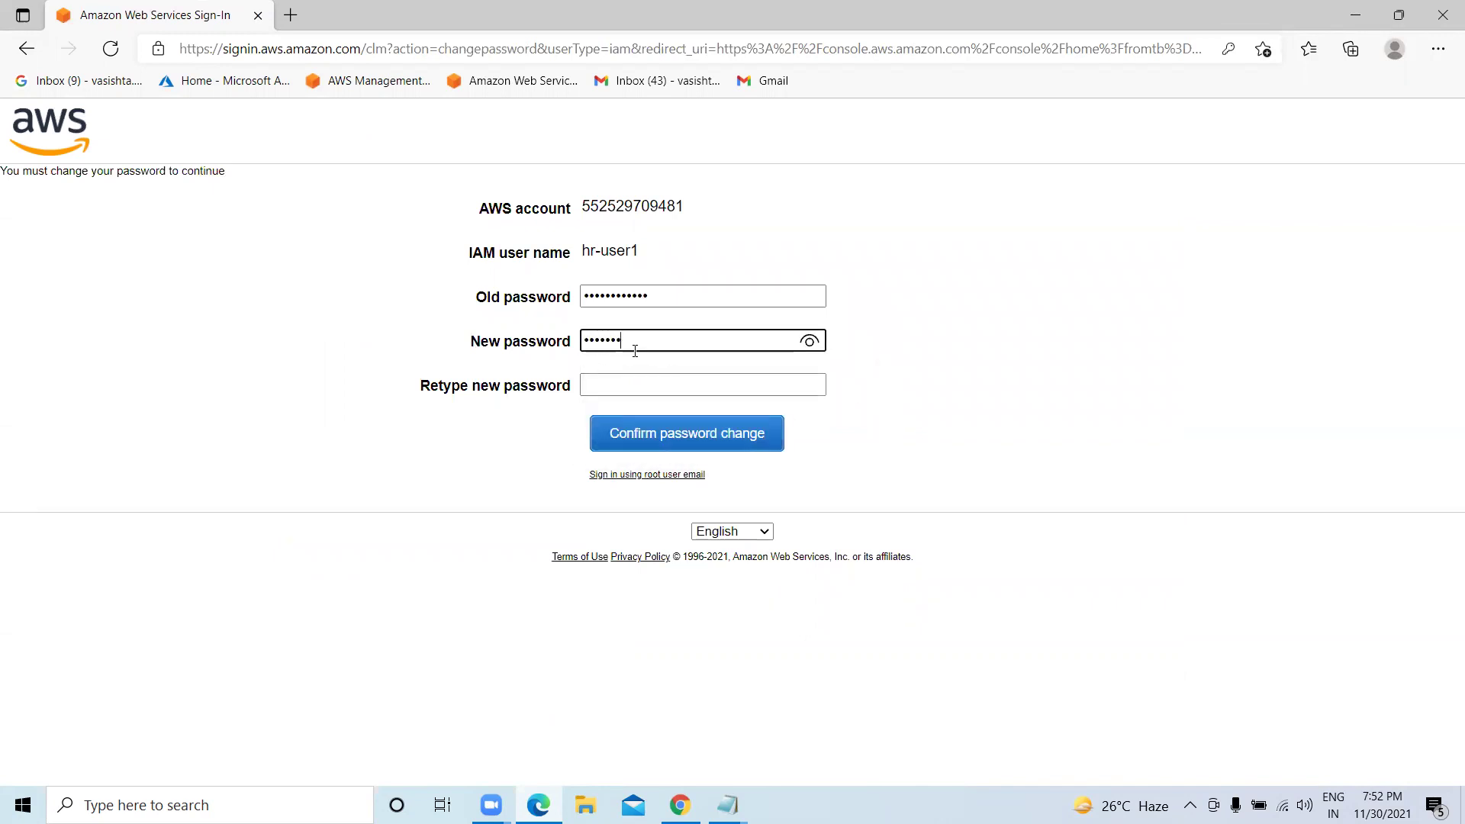
pyautogui.click(611, 382)
pyautogui.click(614, 376)
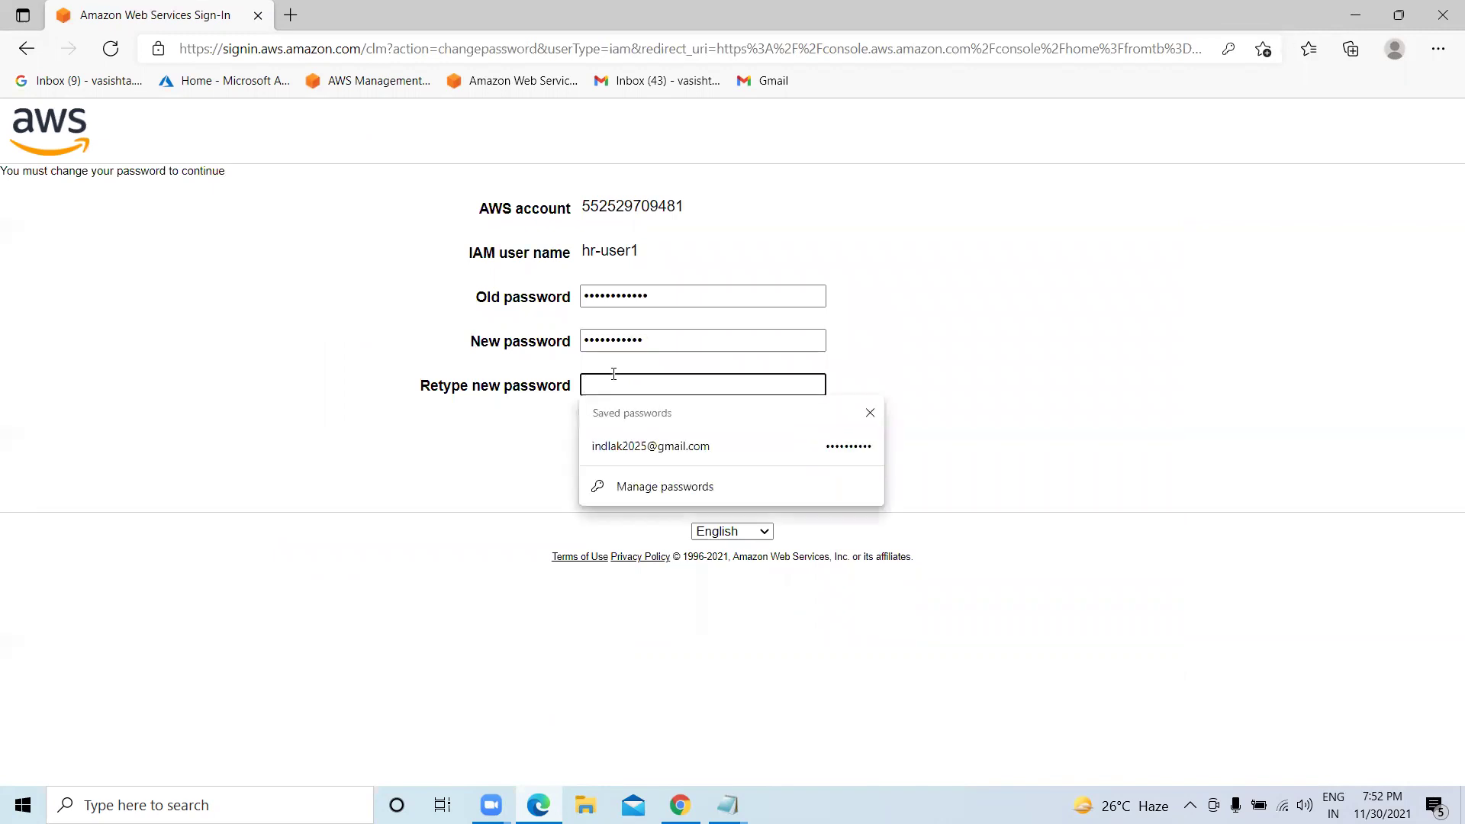
pyautogui.write('••')
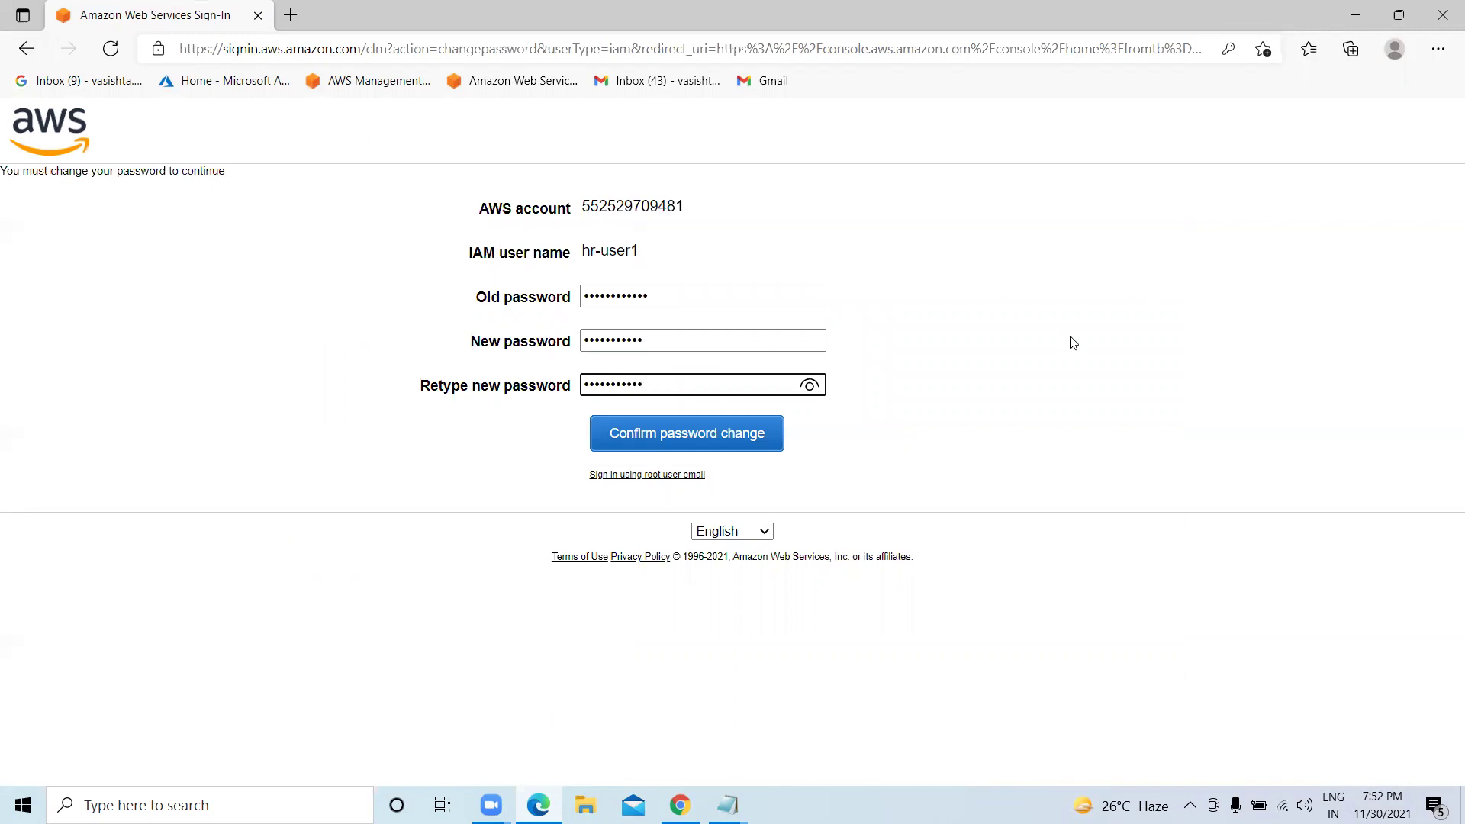
pyautogui.click(685, 291)
pyautogui.doubleClick(648, 340)
pyautogui.moveTo(646, 384); pyautogui.dragTo(588, 384)
pyautogui.click(691, 449)
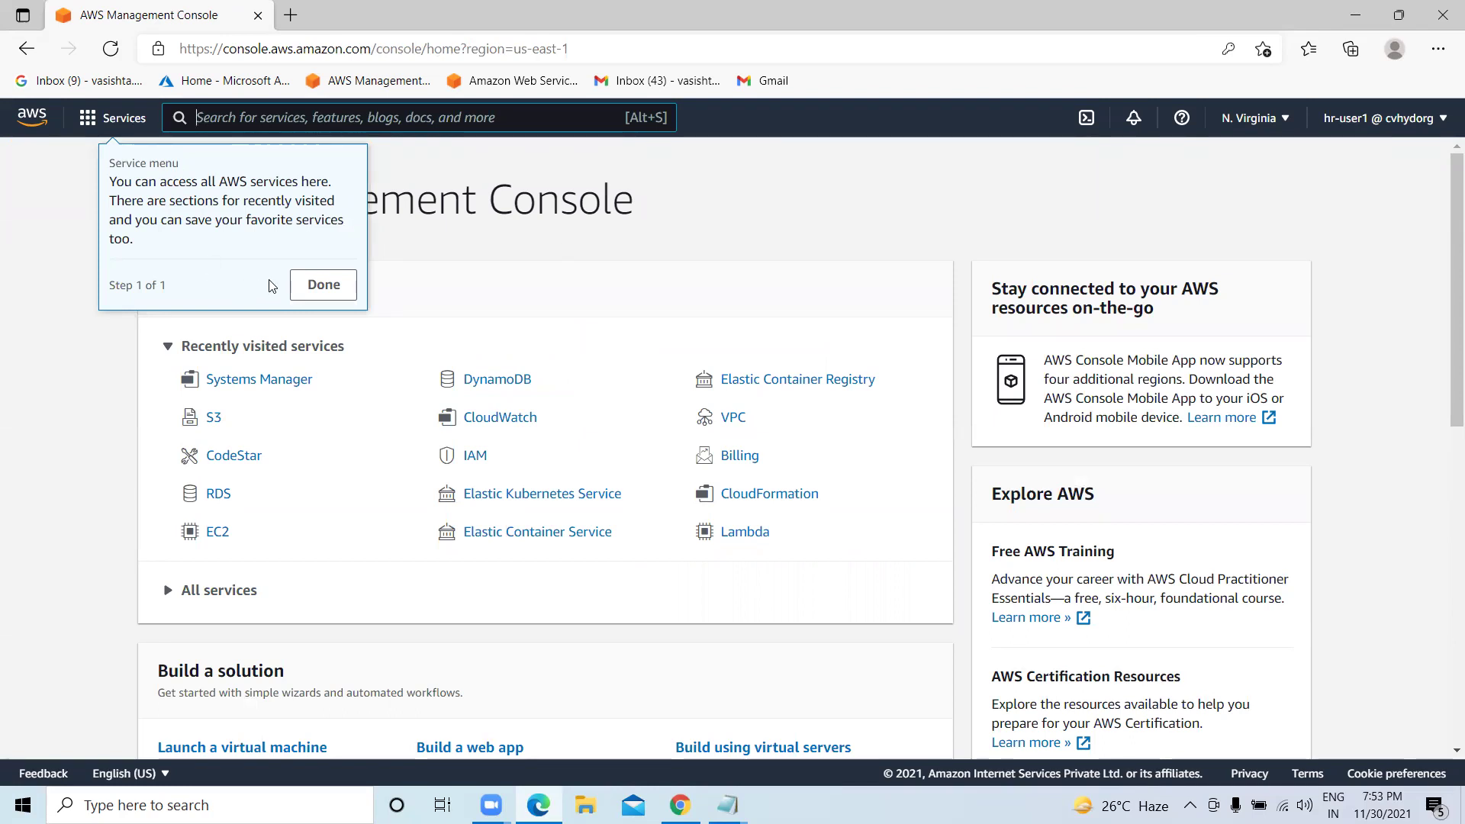
# Dismiss the Services tour tip, open EC2 from Recently visited services, and start Launch instances.
pyautogui.click(332, 293)
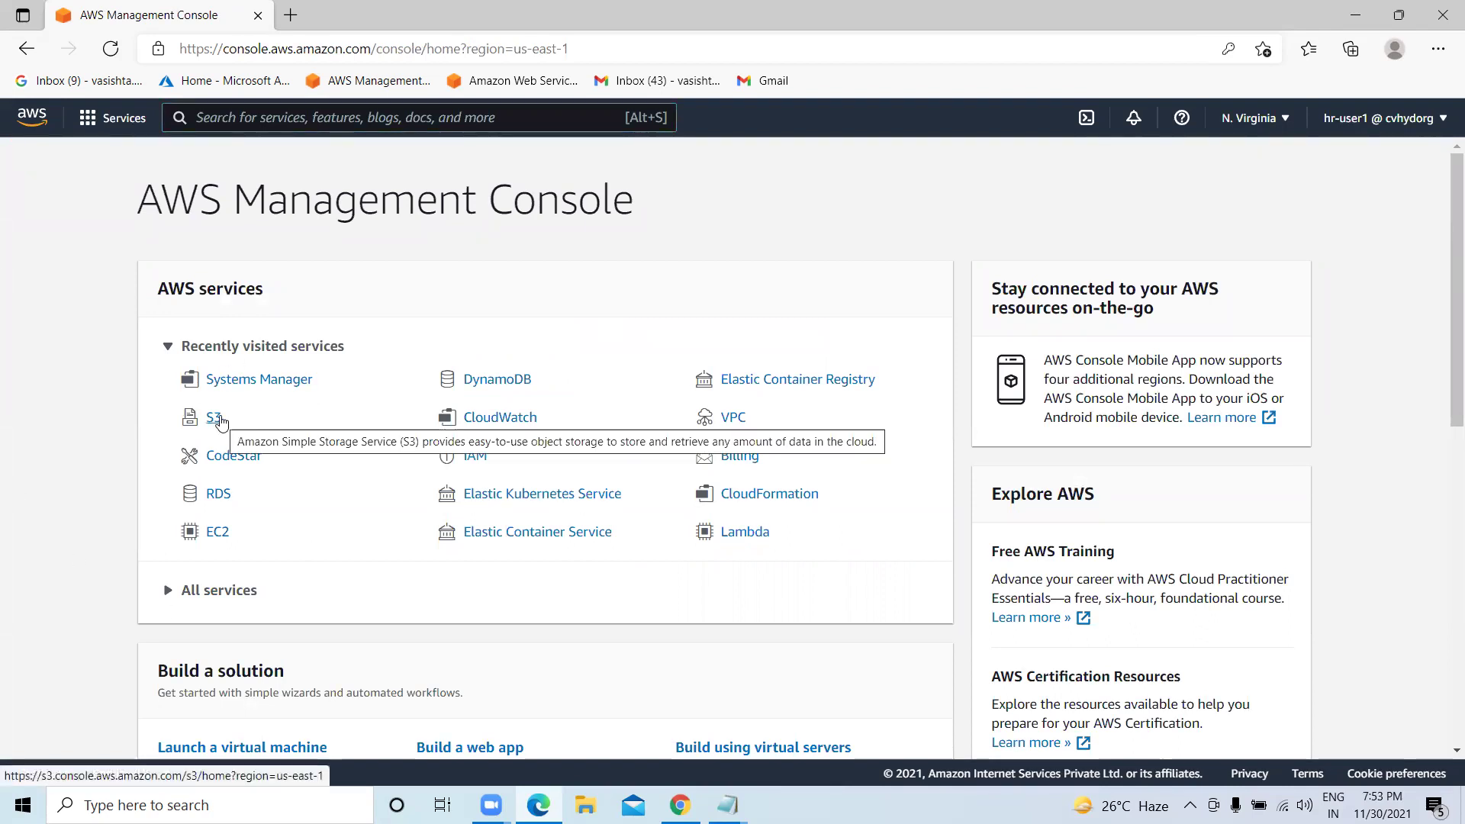
pyautogui.click(229, 532)
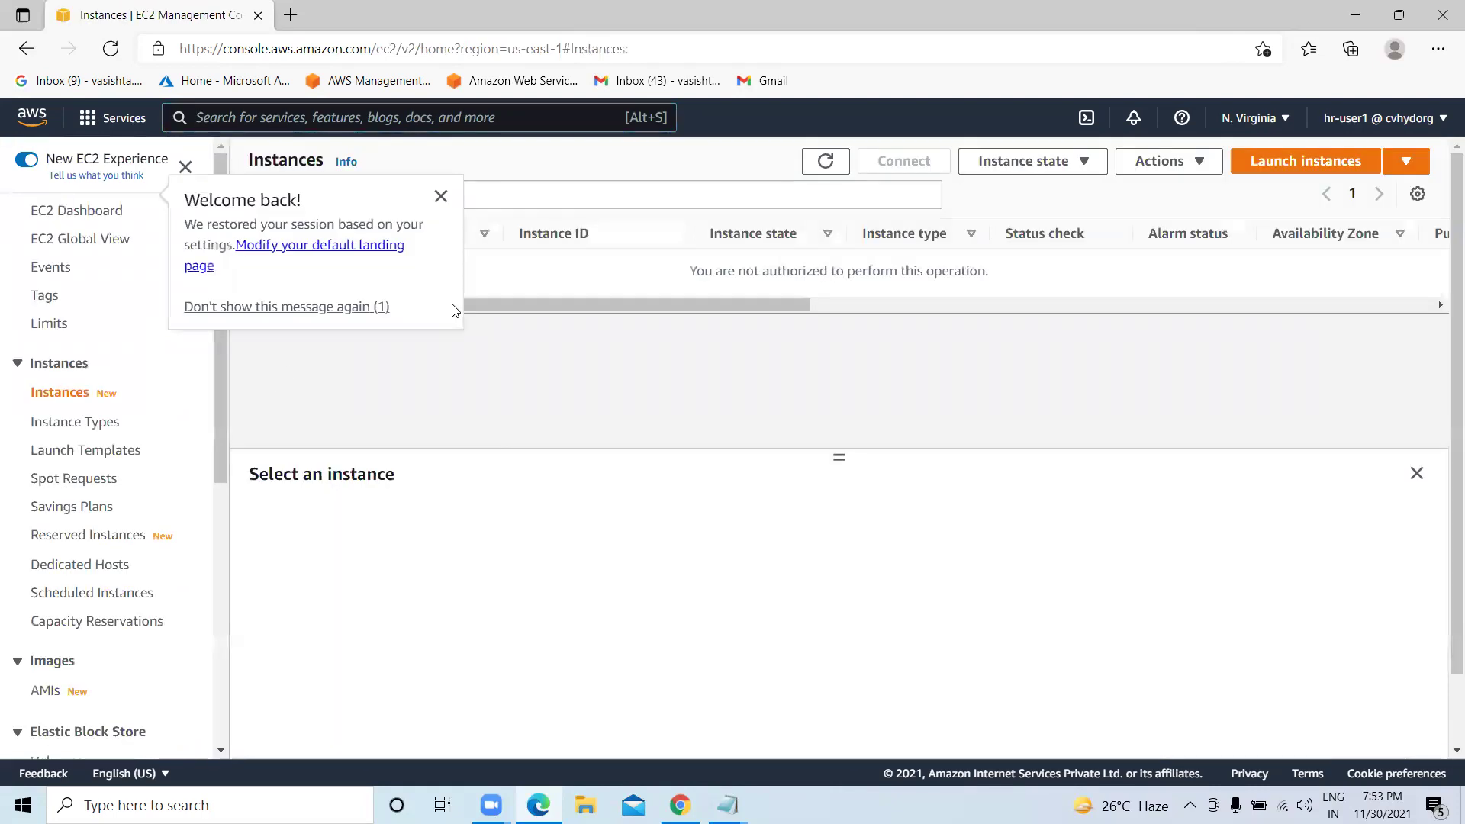
pyautogui.moveTo(541, 305)
pyautogui.mouseDown()
pyautogui.moveTo(828, 305)
pyautogui.moveTo(540, 305)
pyautogui.mouseUp()
pyautogui.click(1295, 163)
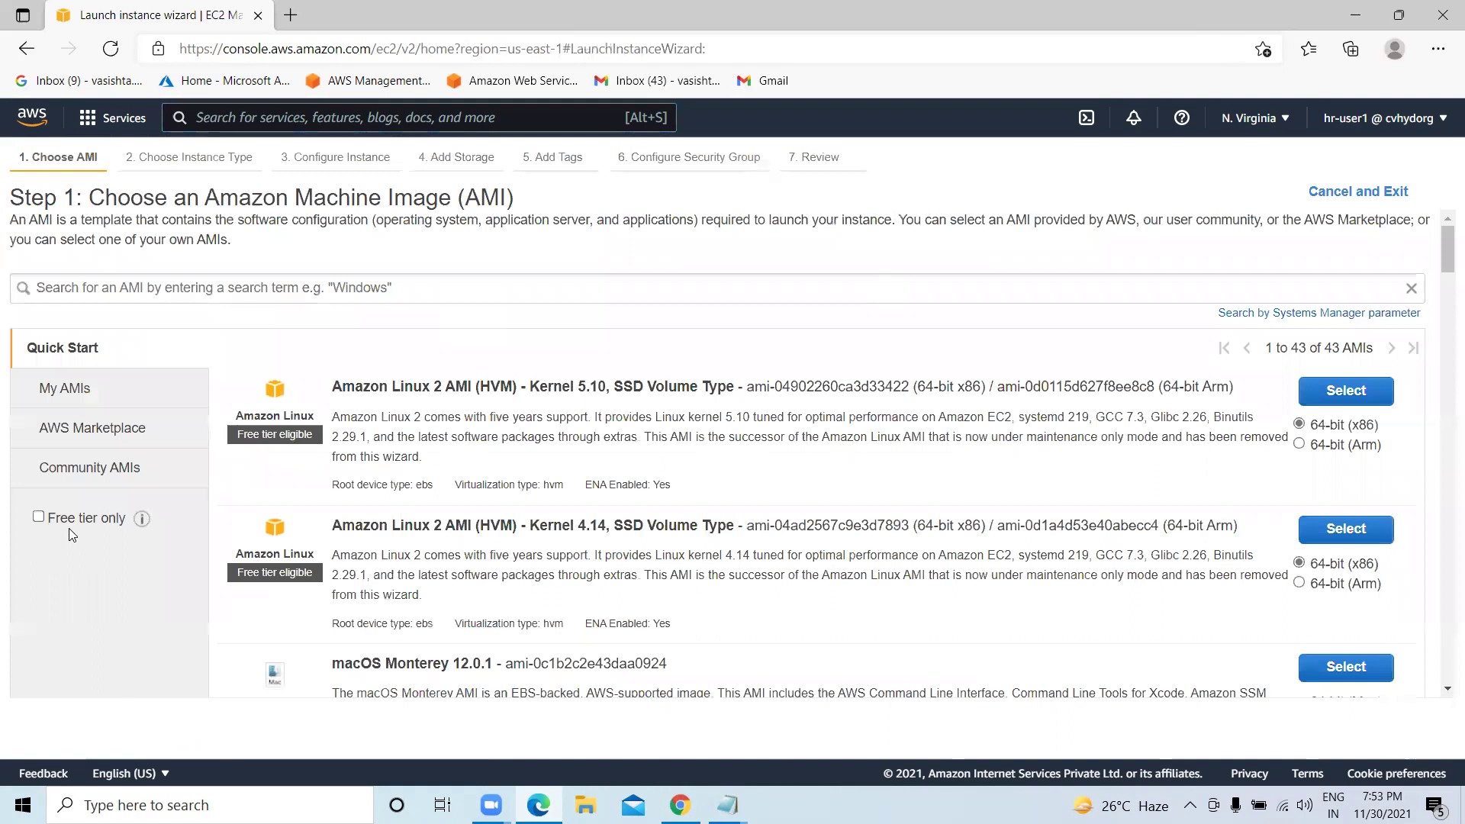
# Filter to free-tier AMIs, pick Amazon Linux 2 Kernel 5.10, and highlight the not-authorized error.
pyautogui.click(67, 520)
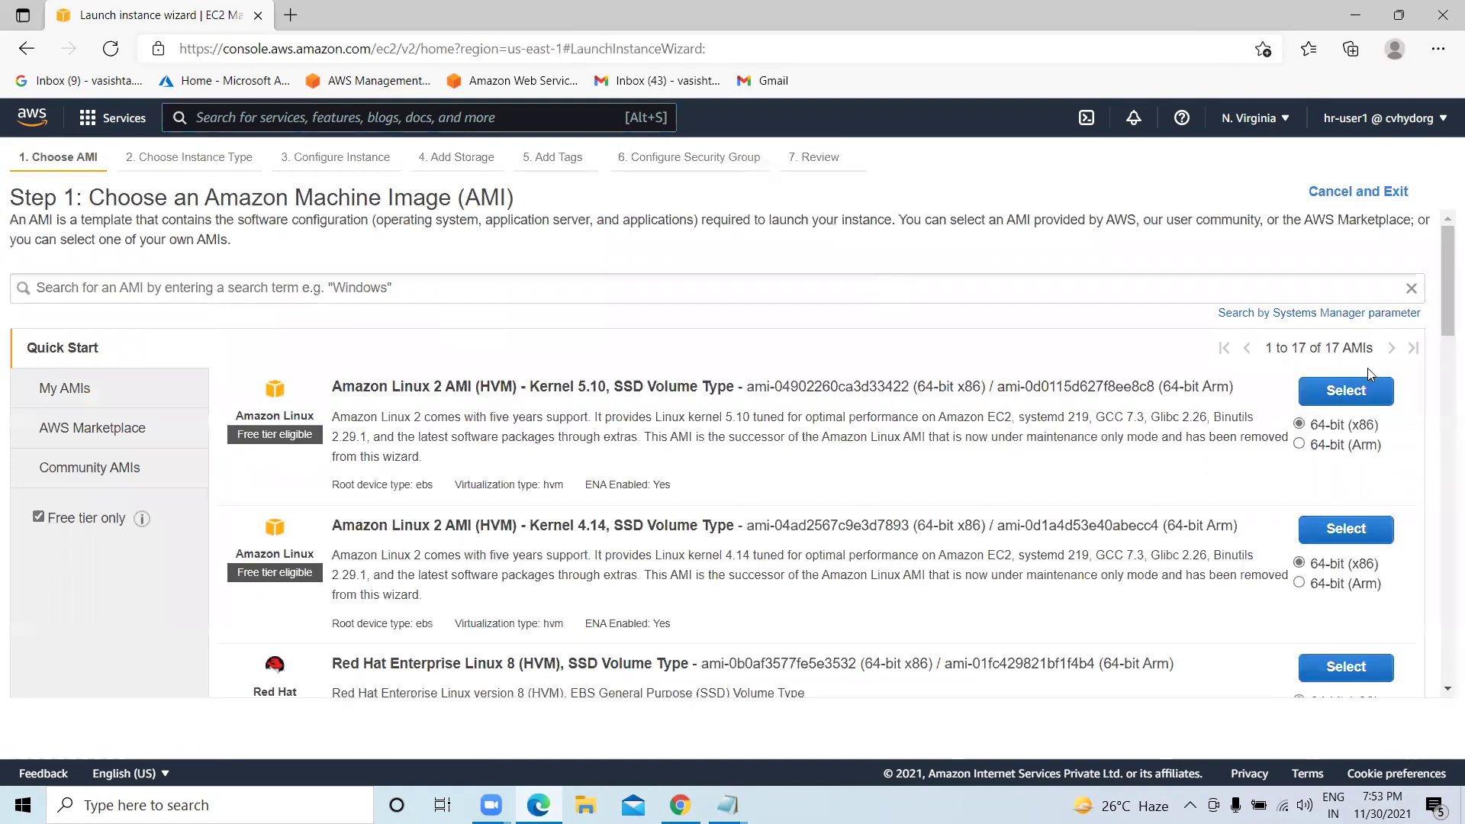
pyautogui.click(1362, 400)
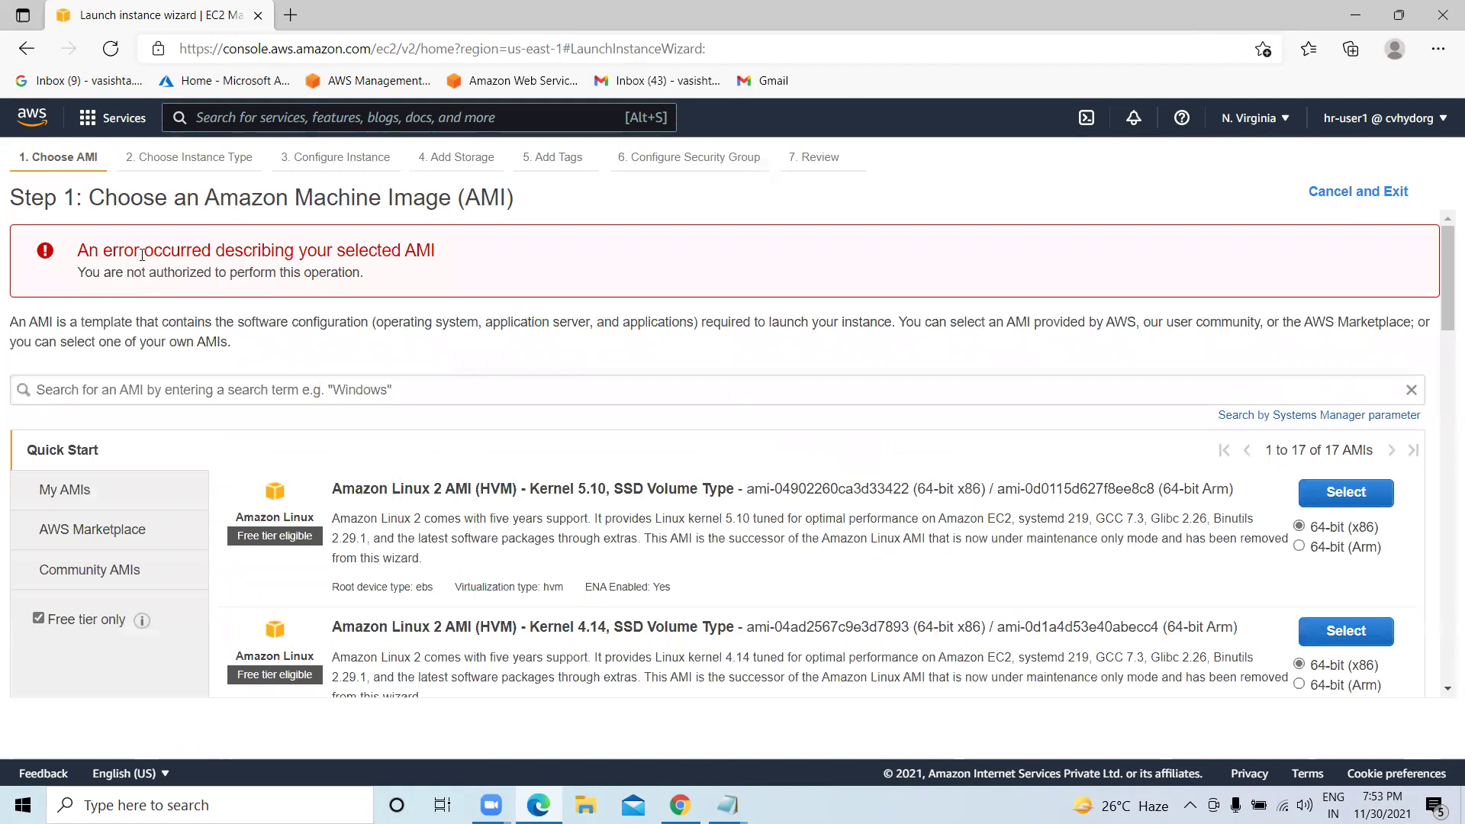
pyautogui.moveTo(465, 271); pyautogui.dragTo(426, 271)
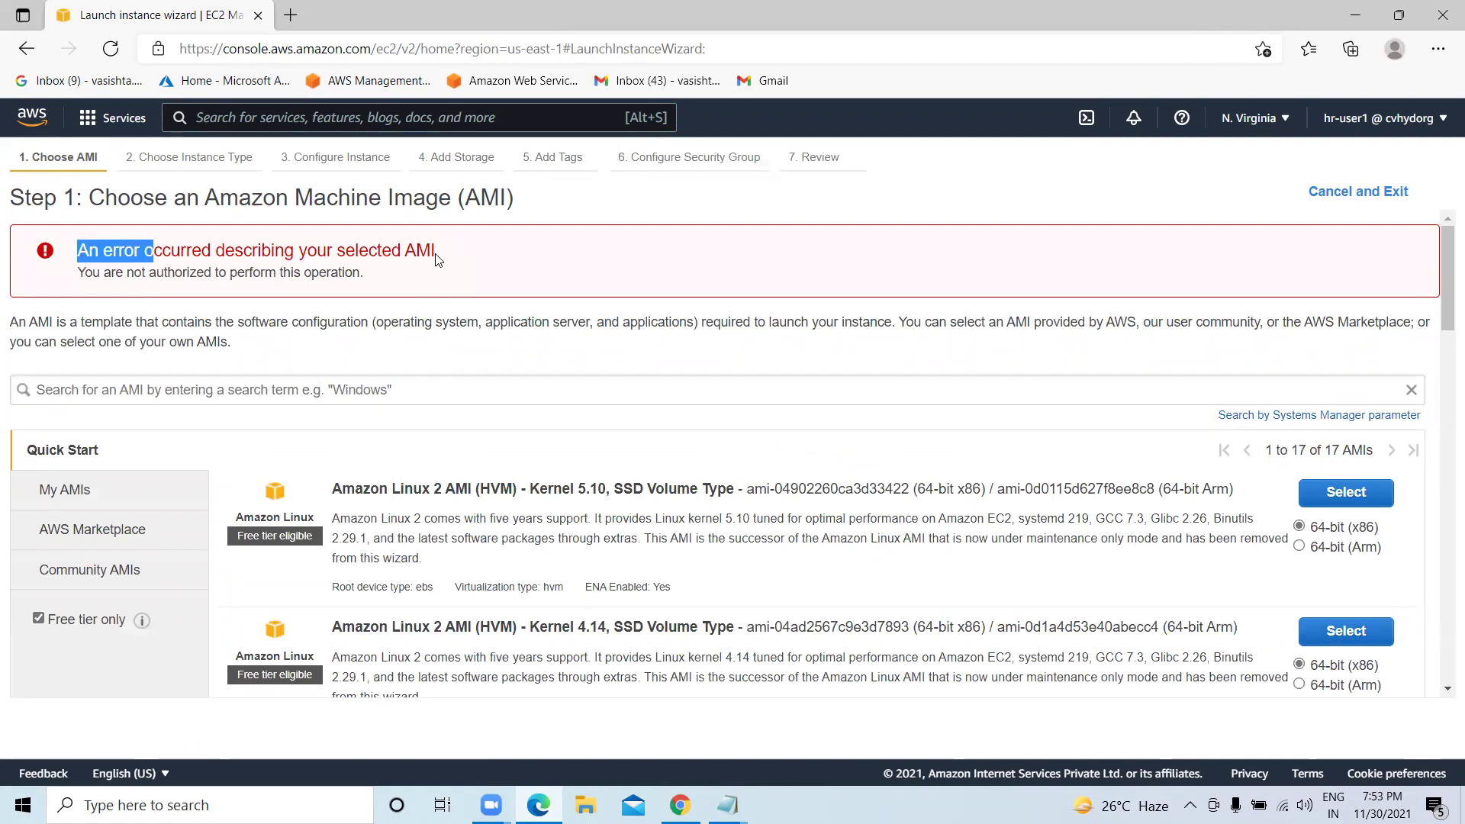
pyautogui.moveTo(385, 275); pyautogui.dragTo(8, 183)
pyautogui.click(7, 255)
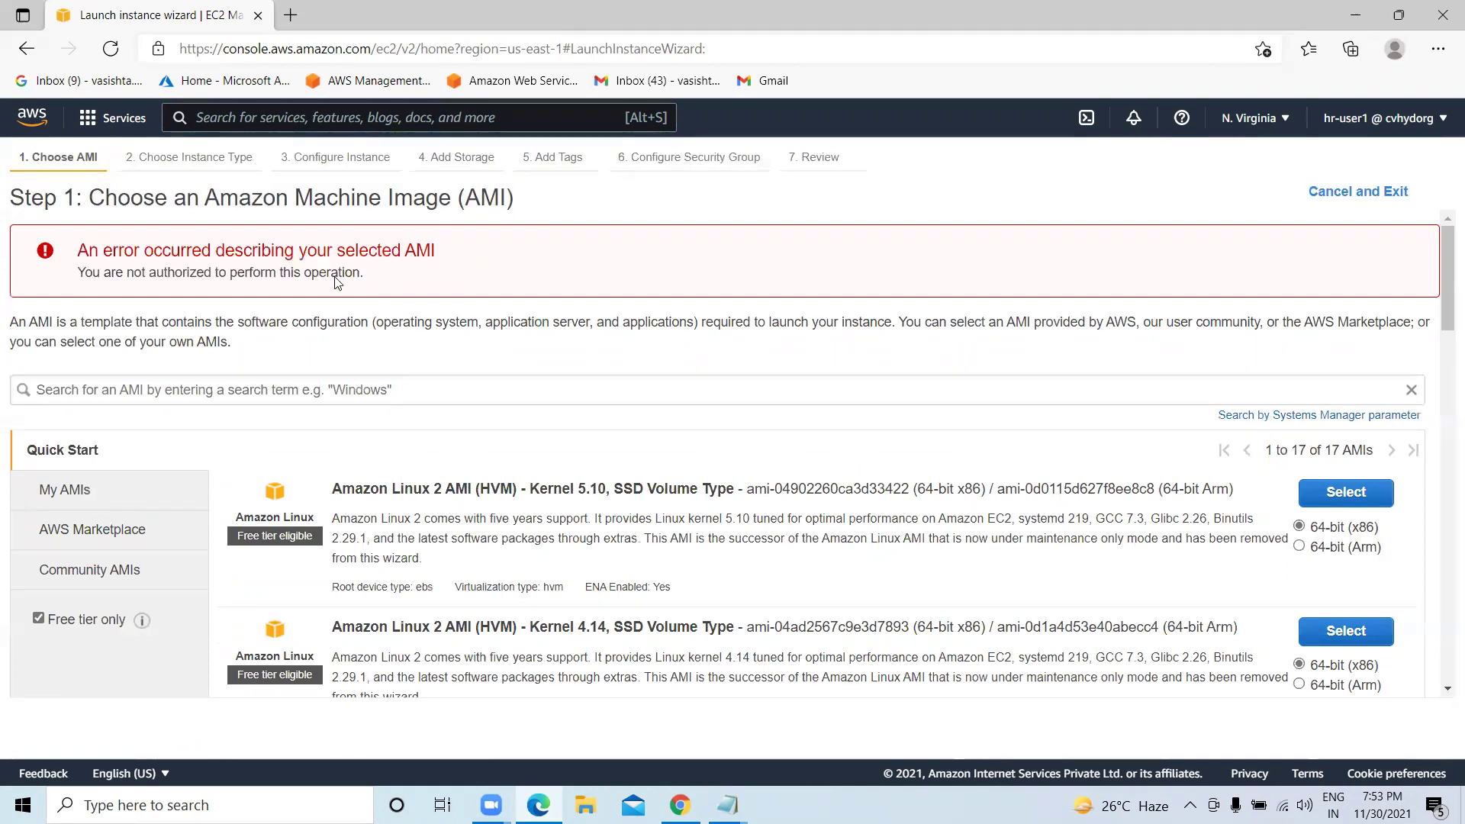
pyautogui.moveTo(369, 283); pyautogui.dragTo(71, 238)
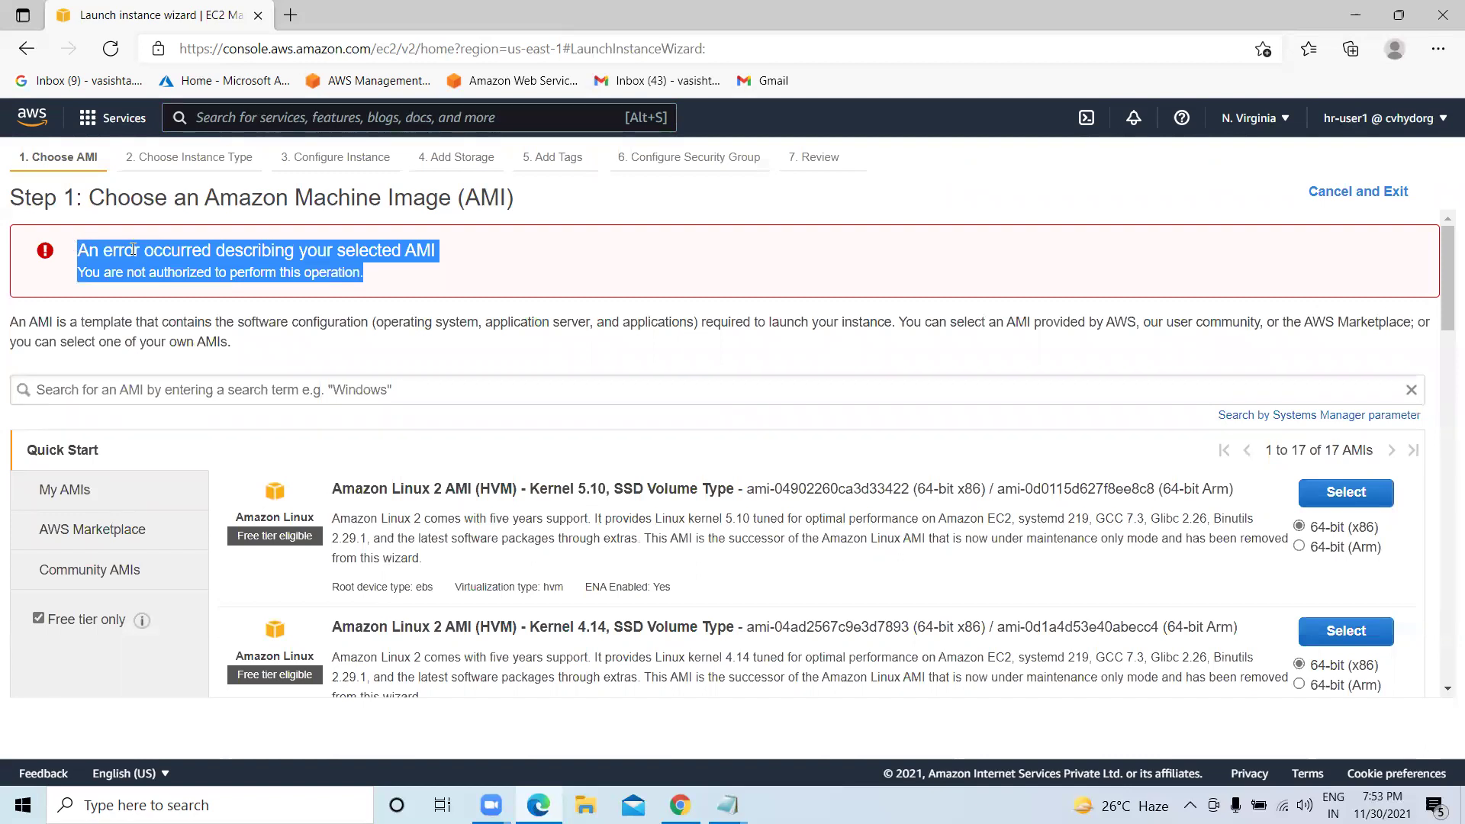
pyautogui.click(337, 271)
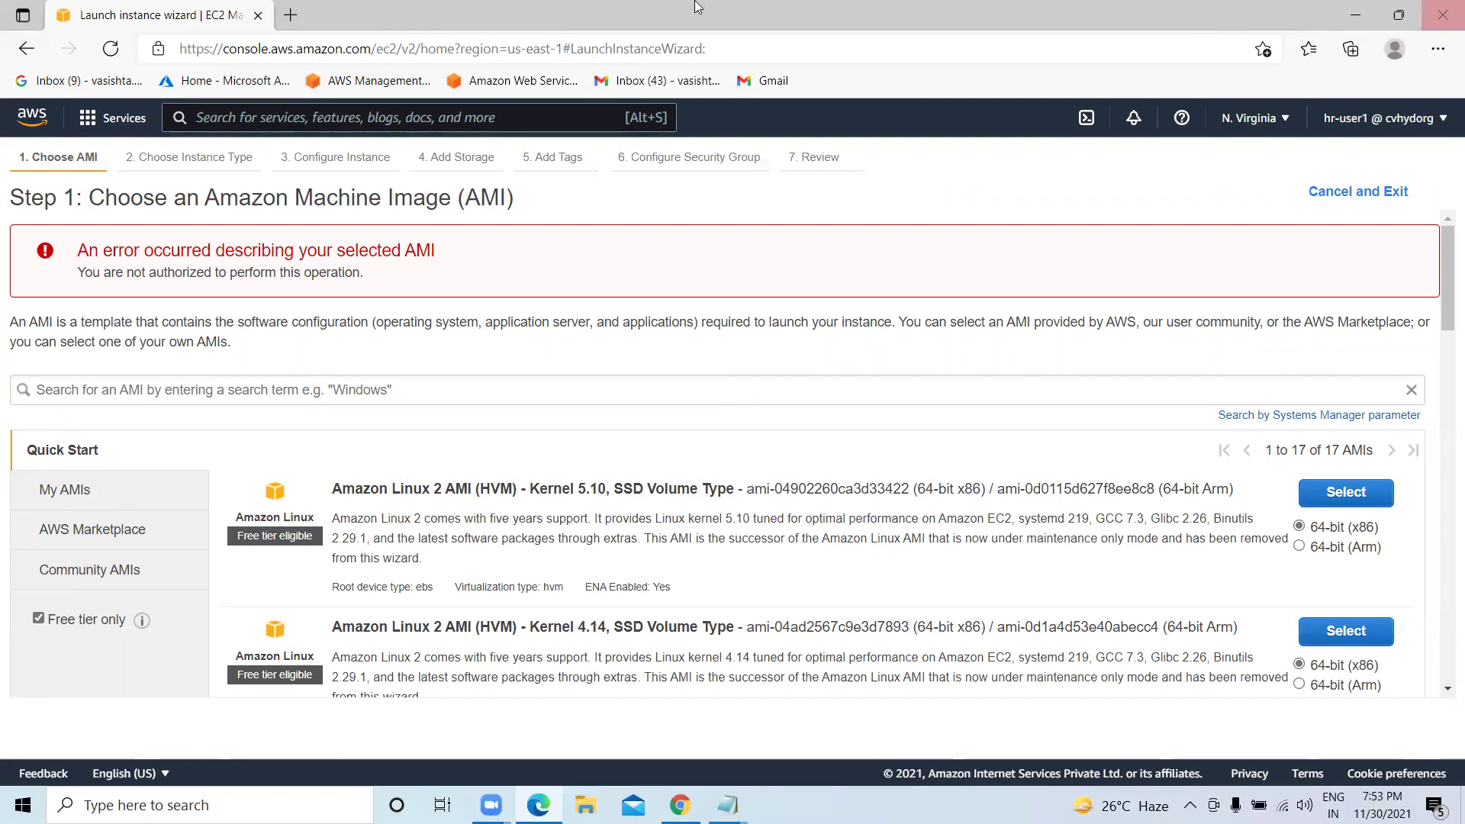
pyautogui.moveTo(84, 272); pyautogui.dragTo(342, 269)
pyautogui.click(272, 122)
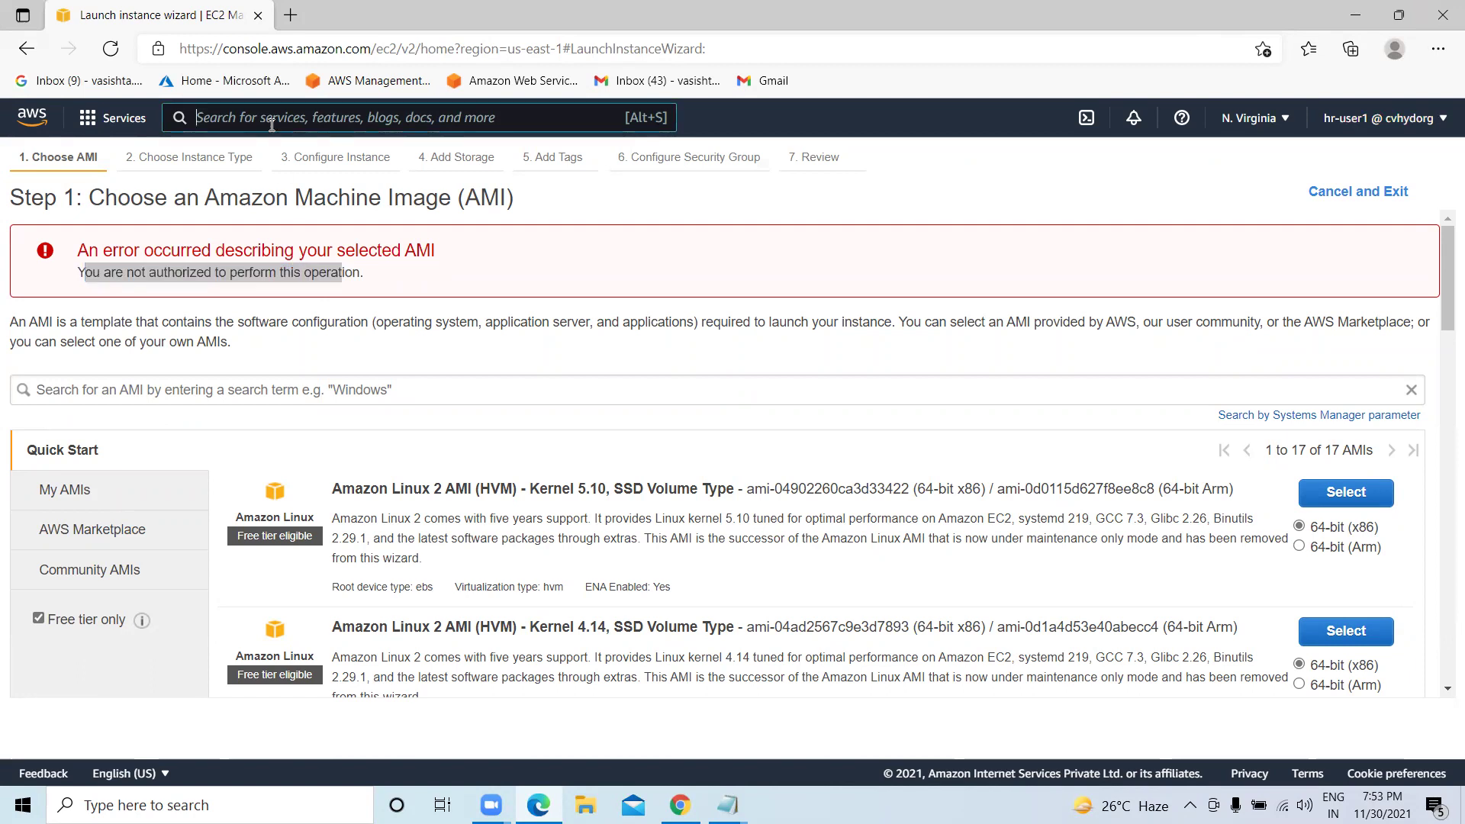
pyautogui.write('s')
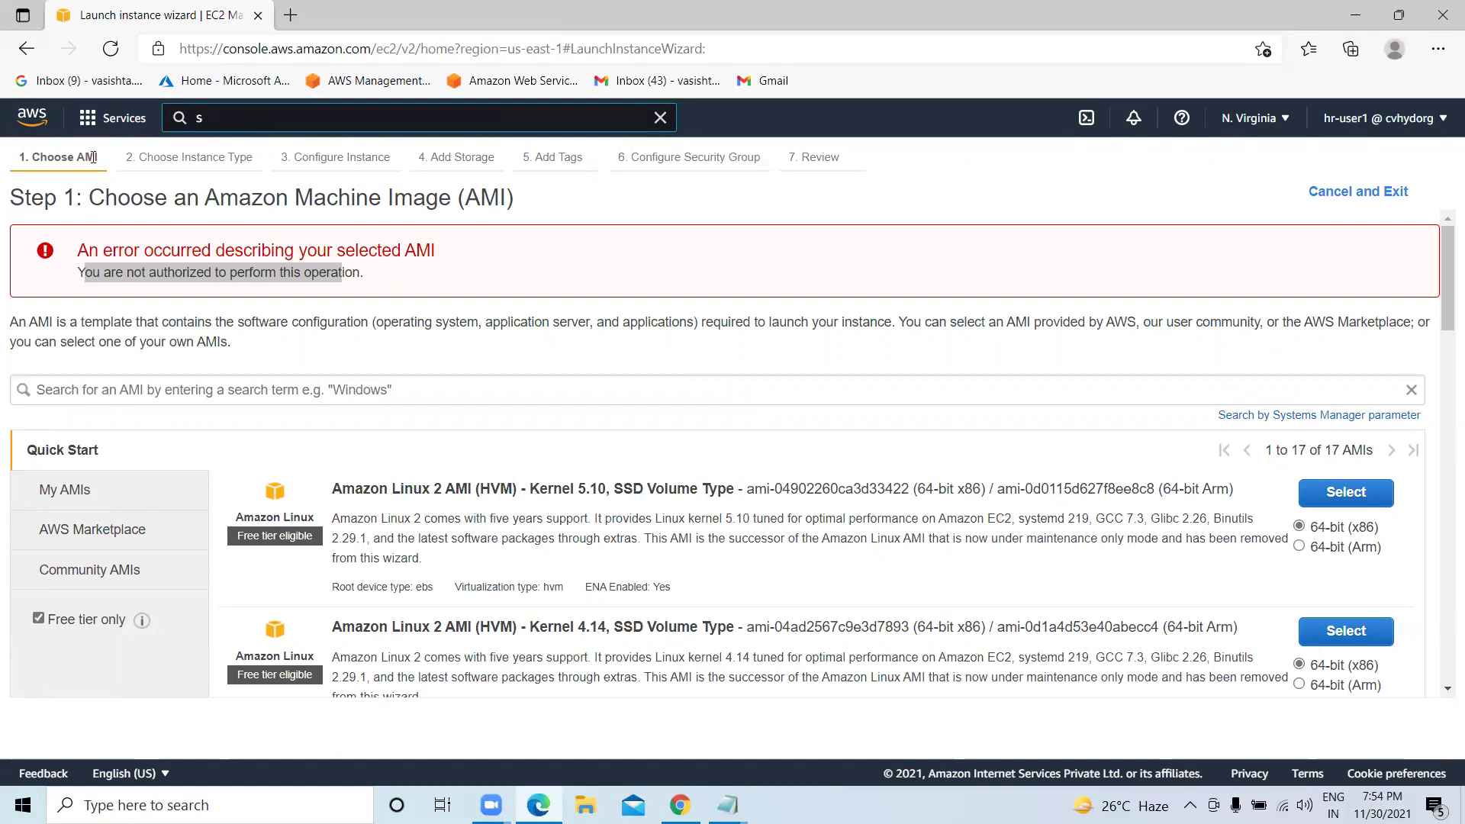
# Open S3 from the service search and create a bucket named sdgsgsg444.
pyautogui.write('3')
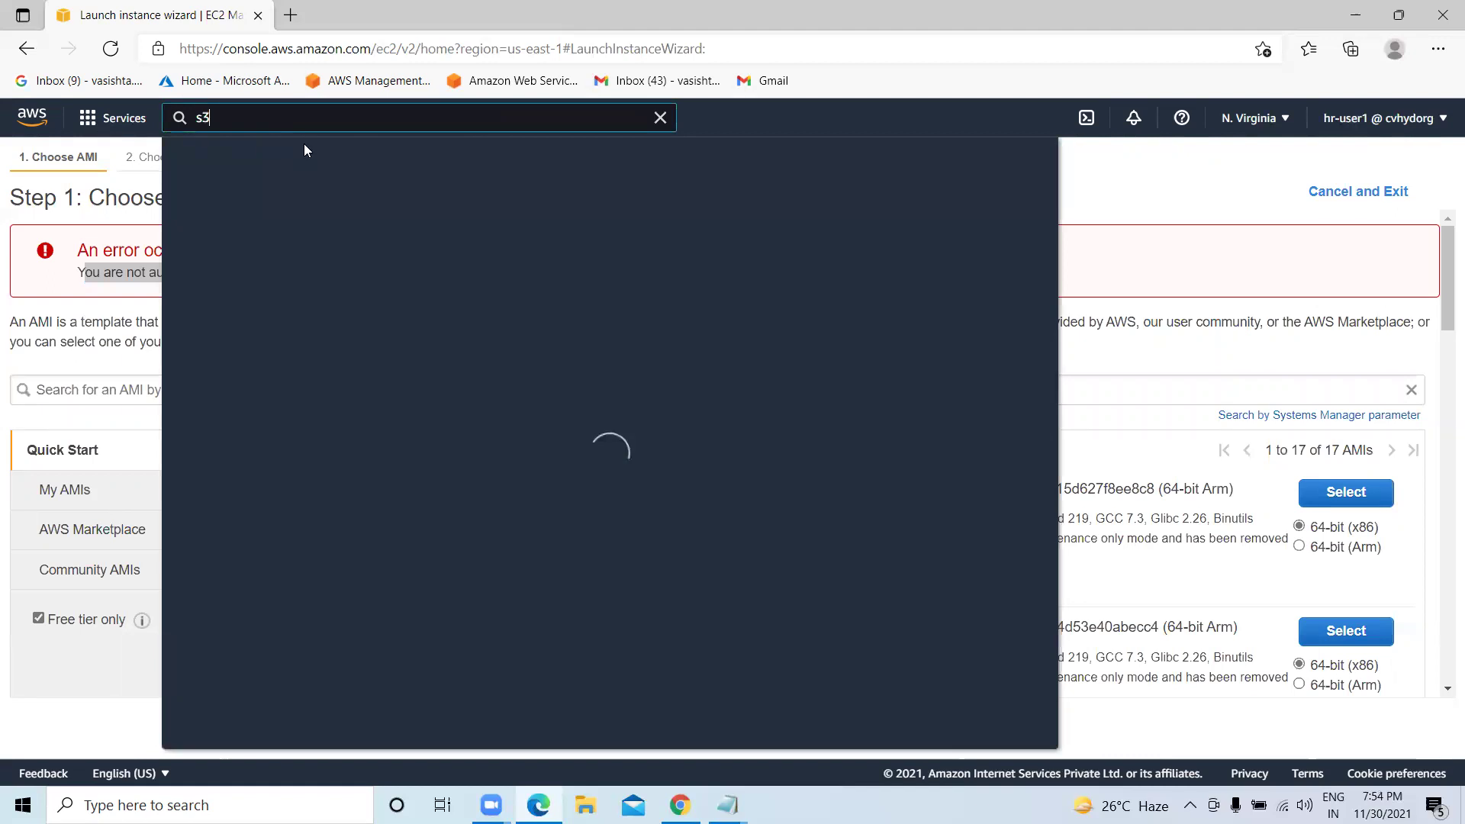
pyautogui.press('Return')
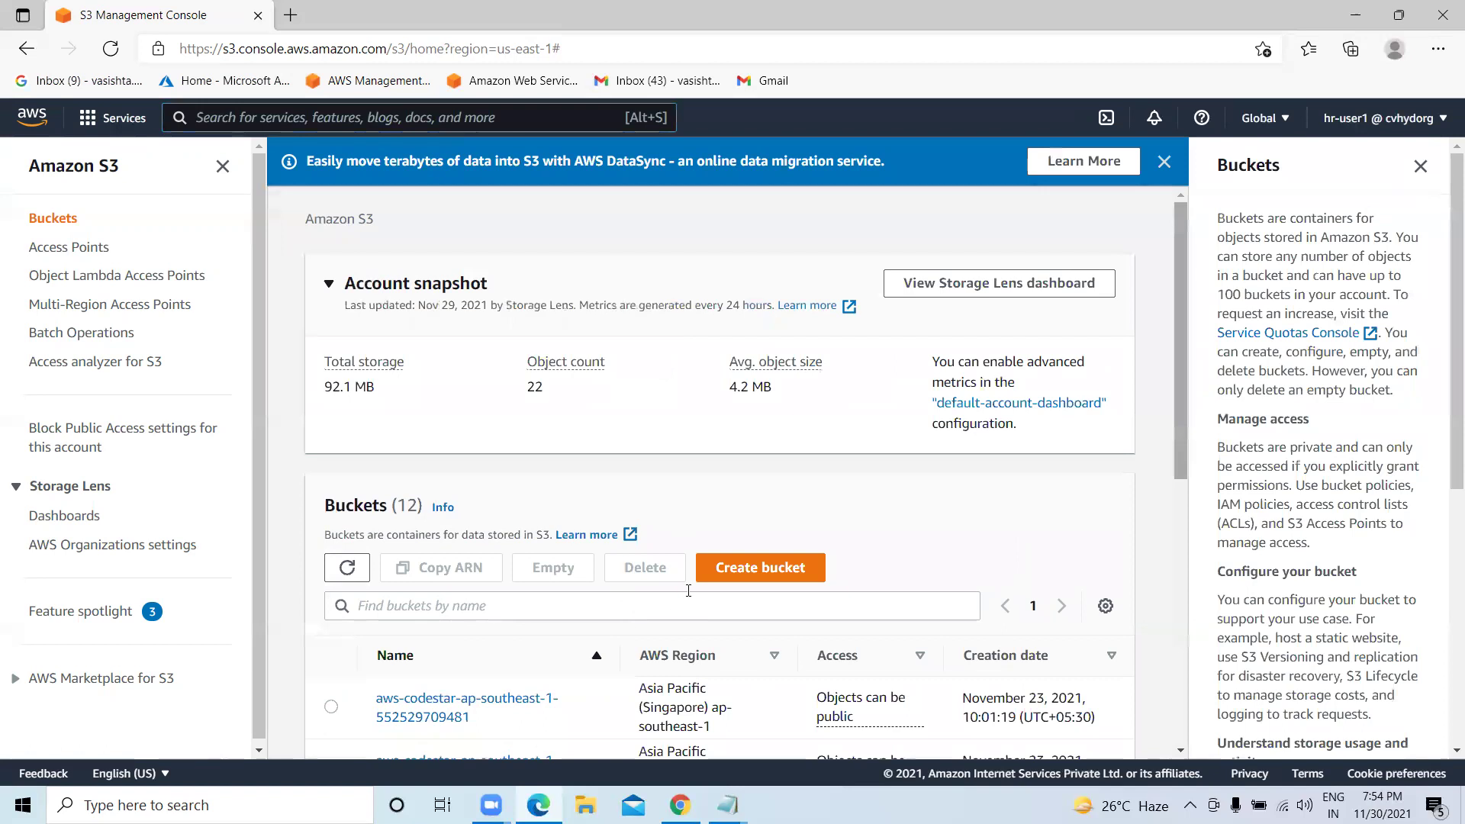
pyautogui.click(749, 569)
pyautogui.click(162, 397)
pyautogui.write('sdgsgsg444')
pyautogui.scroll(-12, 215, 467)
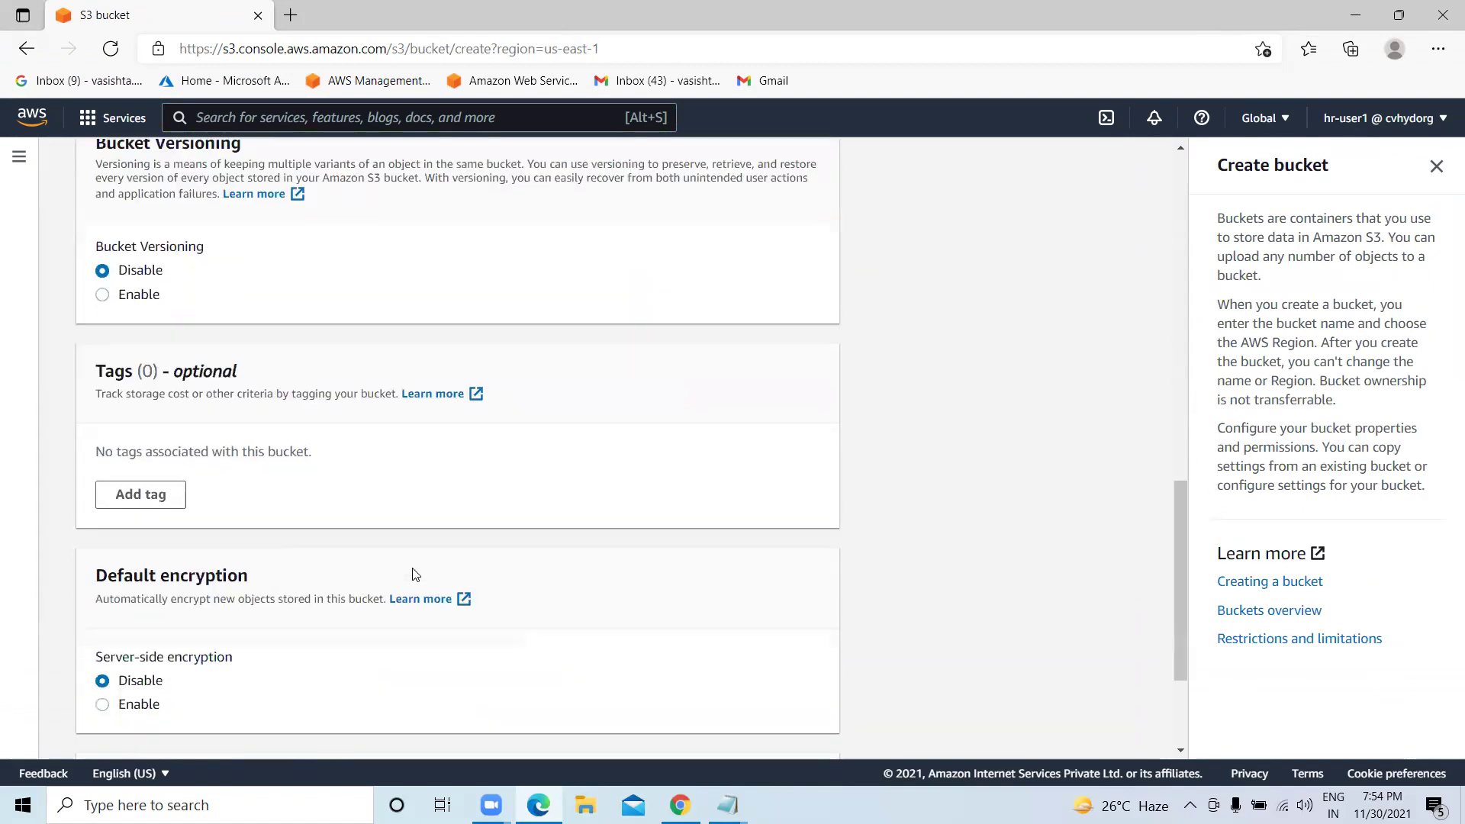
pyautogui.scroll(-3, 415, 573)
pyautogui.click(763, 725)
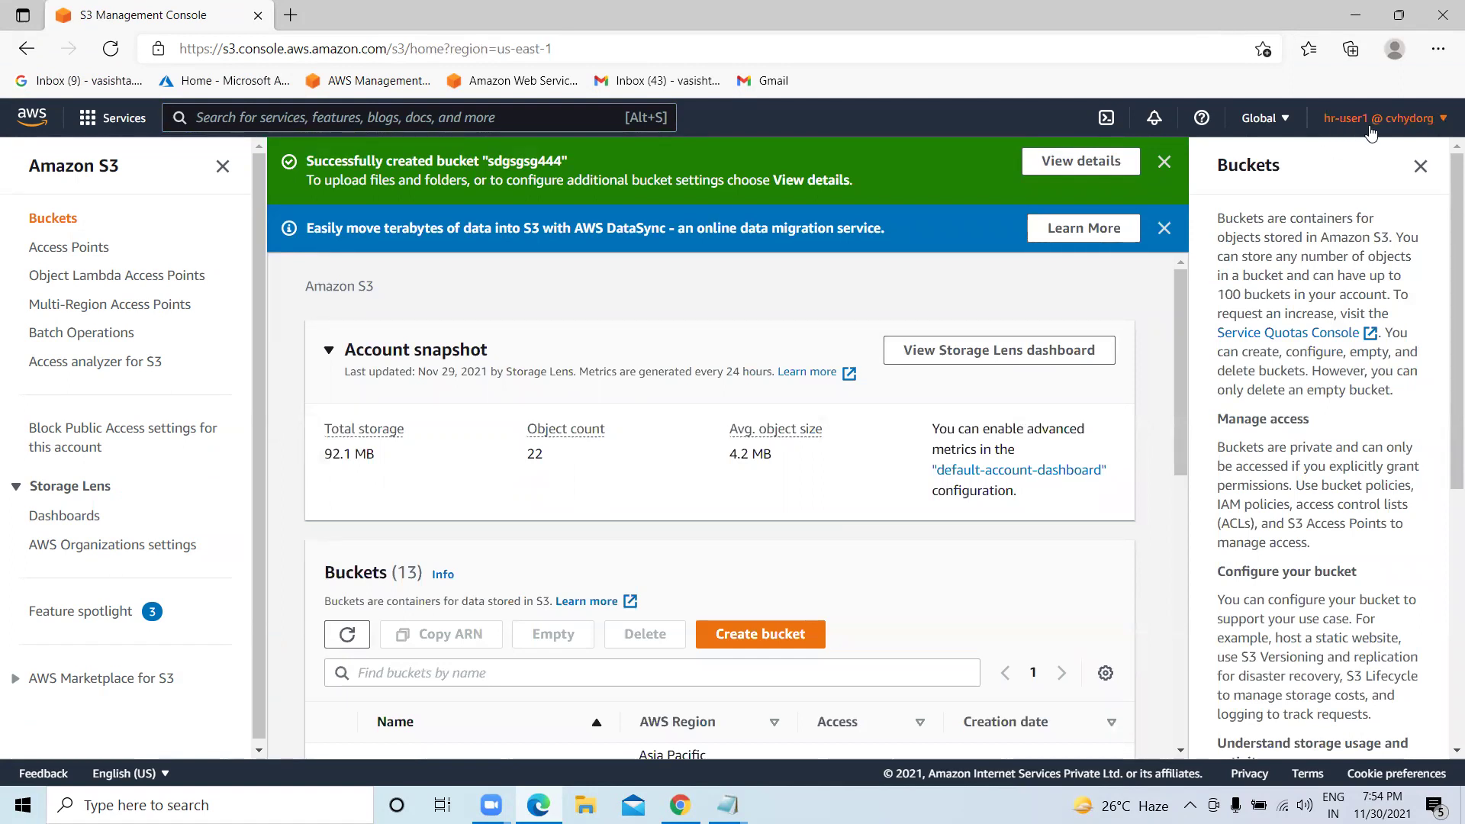
# Sign hr-user1 out from the account menu and switch back to the administrator's IAM Add user page.
pyautogui.click(1404, 131)
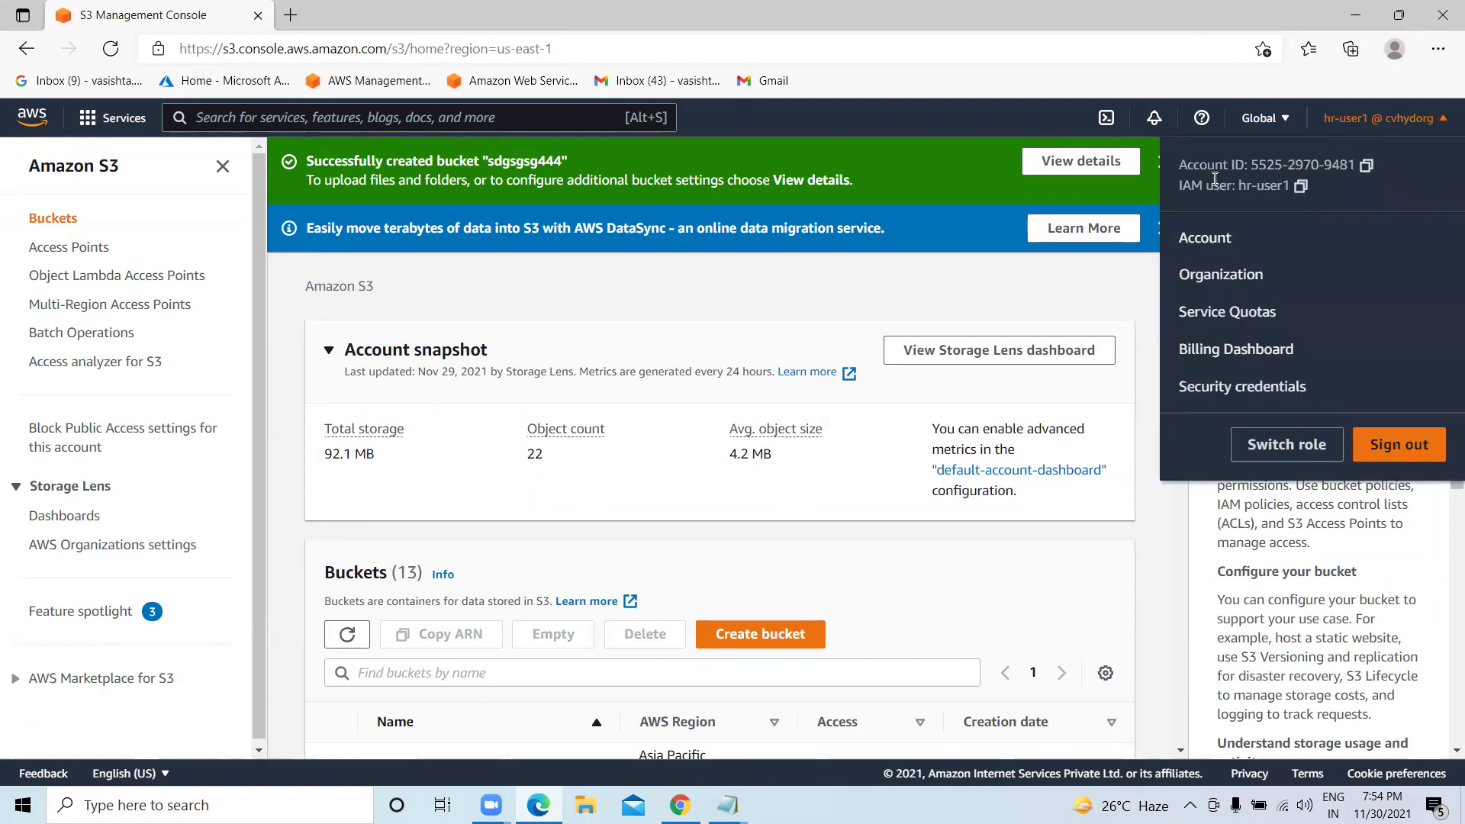
pyautogui.click(1396, 448)
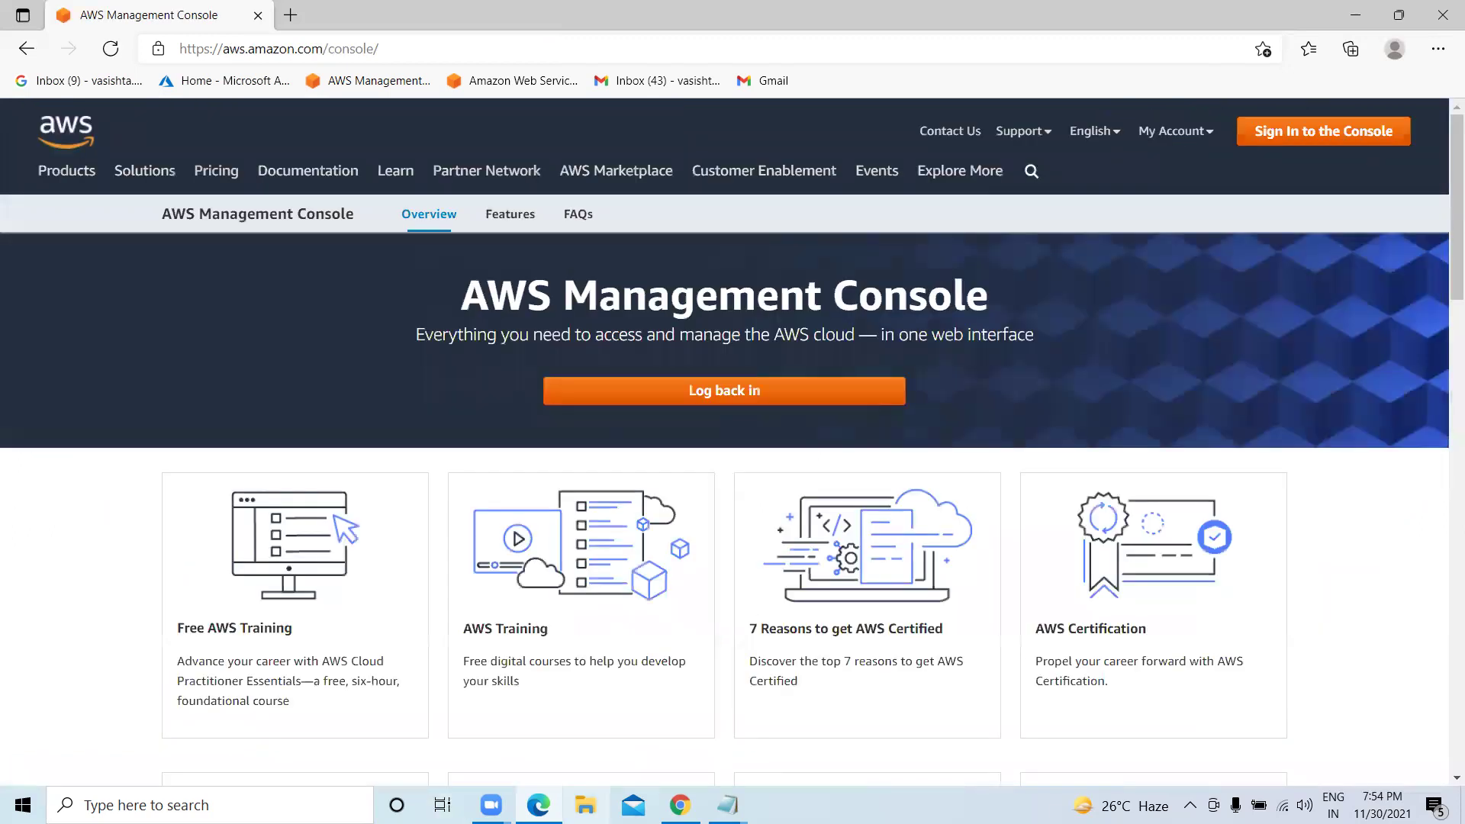
pyautogui.hotkey('alt', 'Tab')
pyautogui.scroll(1, 179, 117)
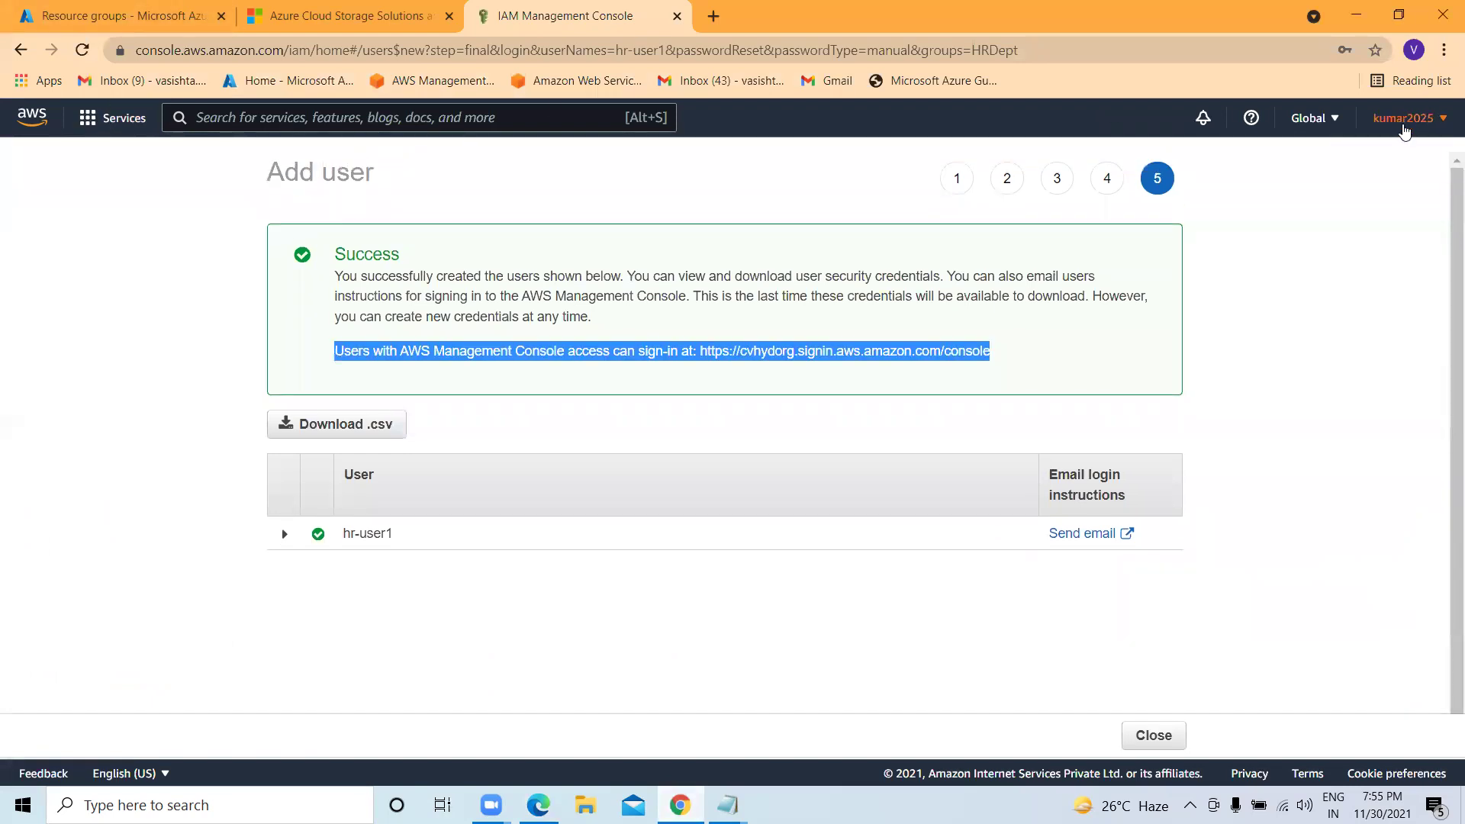
# From Security credentials, review IAM users and refreshed group member counts, then start Add users.
pyautogui.click(1424, 122)
pyautogui.click(1258, 365)
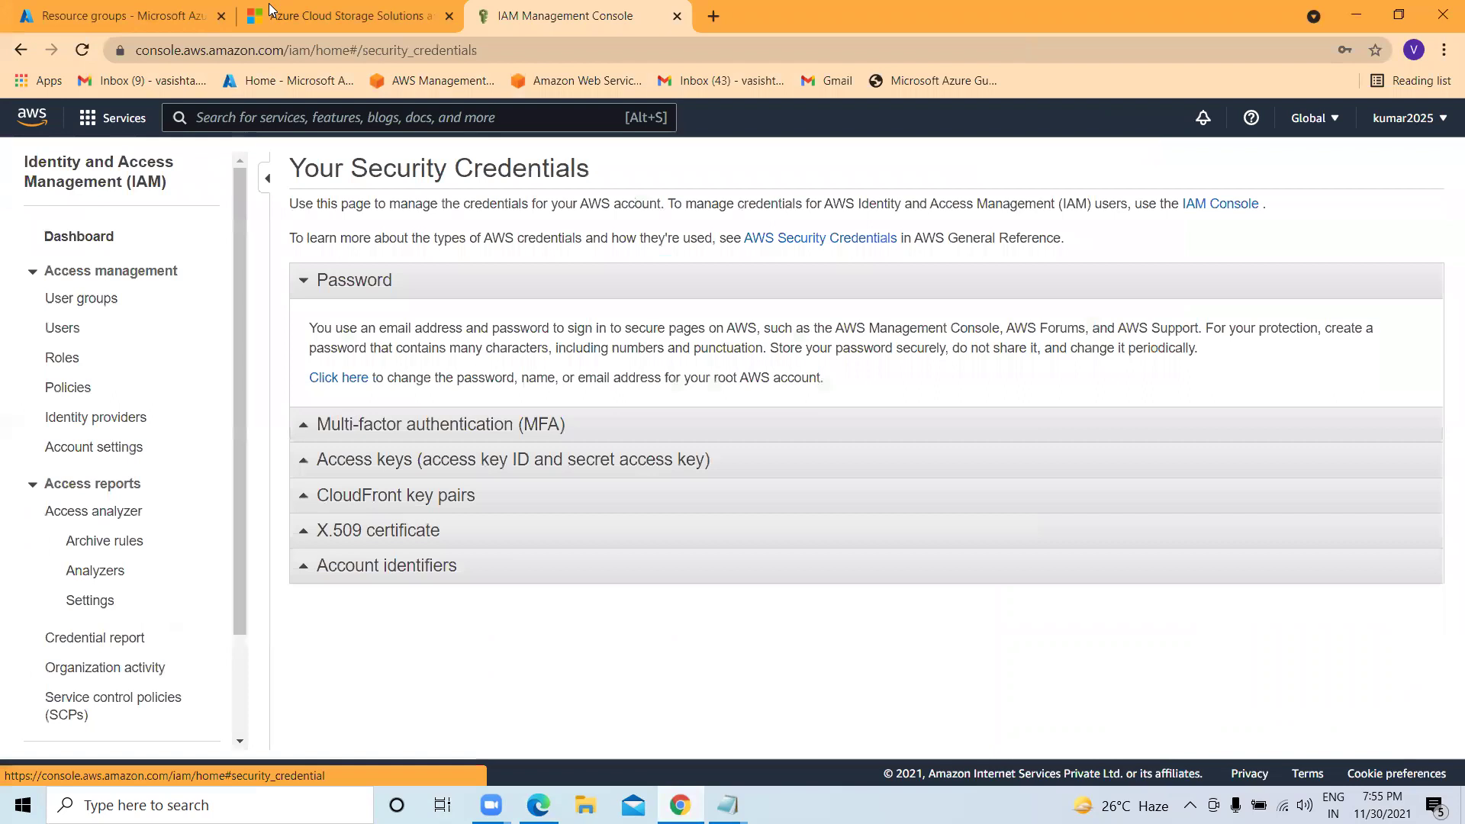
pyautogui.click(62, 328)
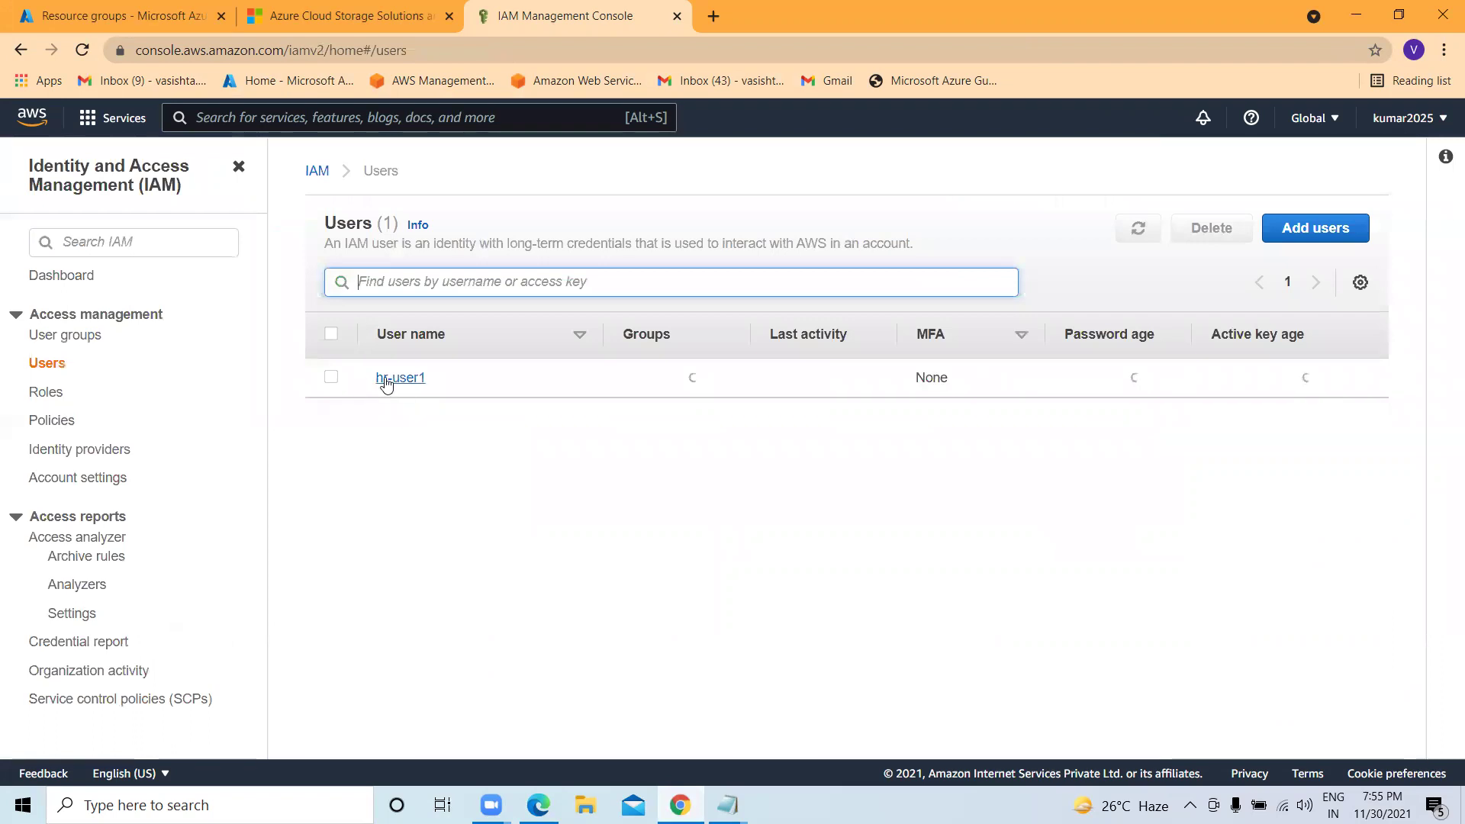
pyautogui.click(62, 343)
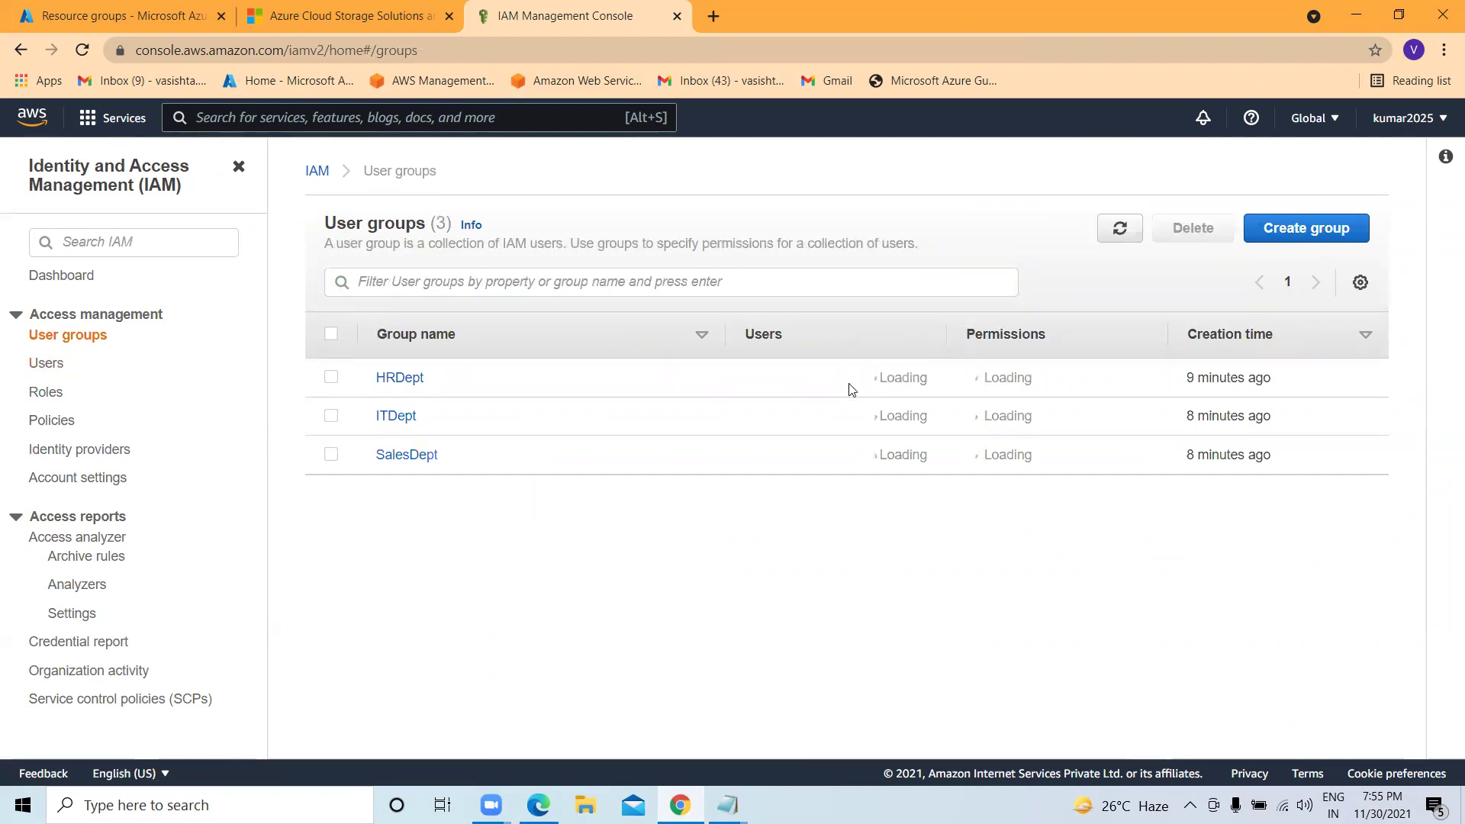
pyautogui.click(1119, 228)
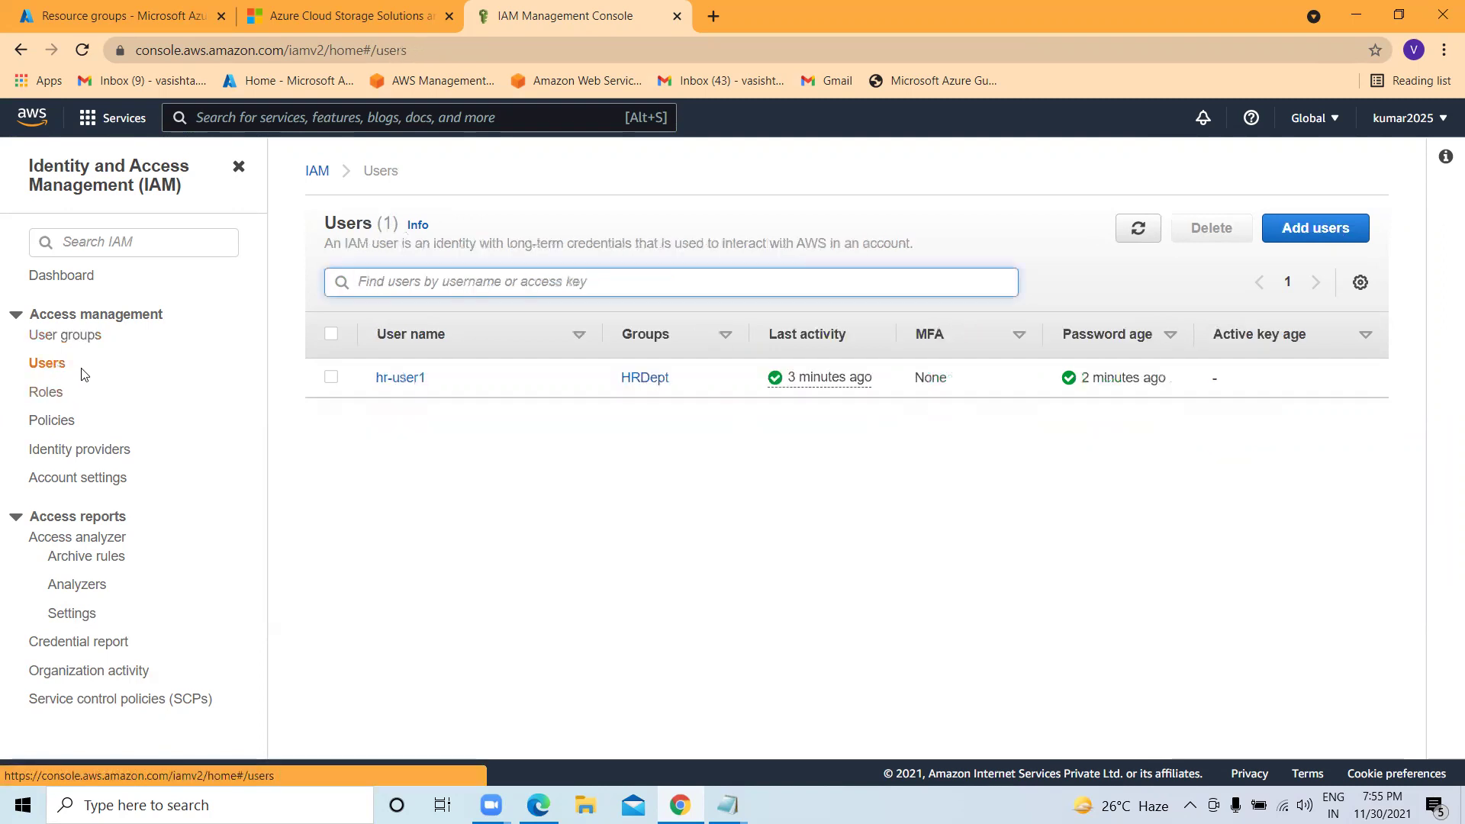
pyautogui.click(1317, 235)
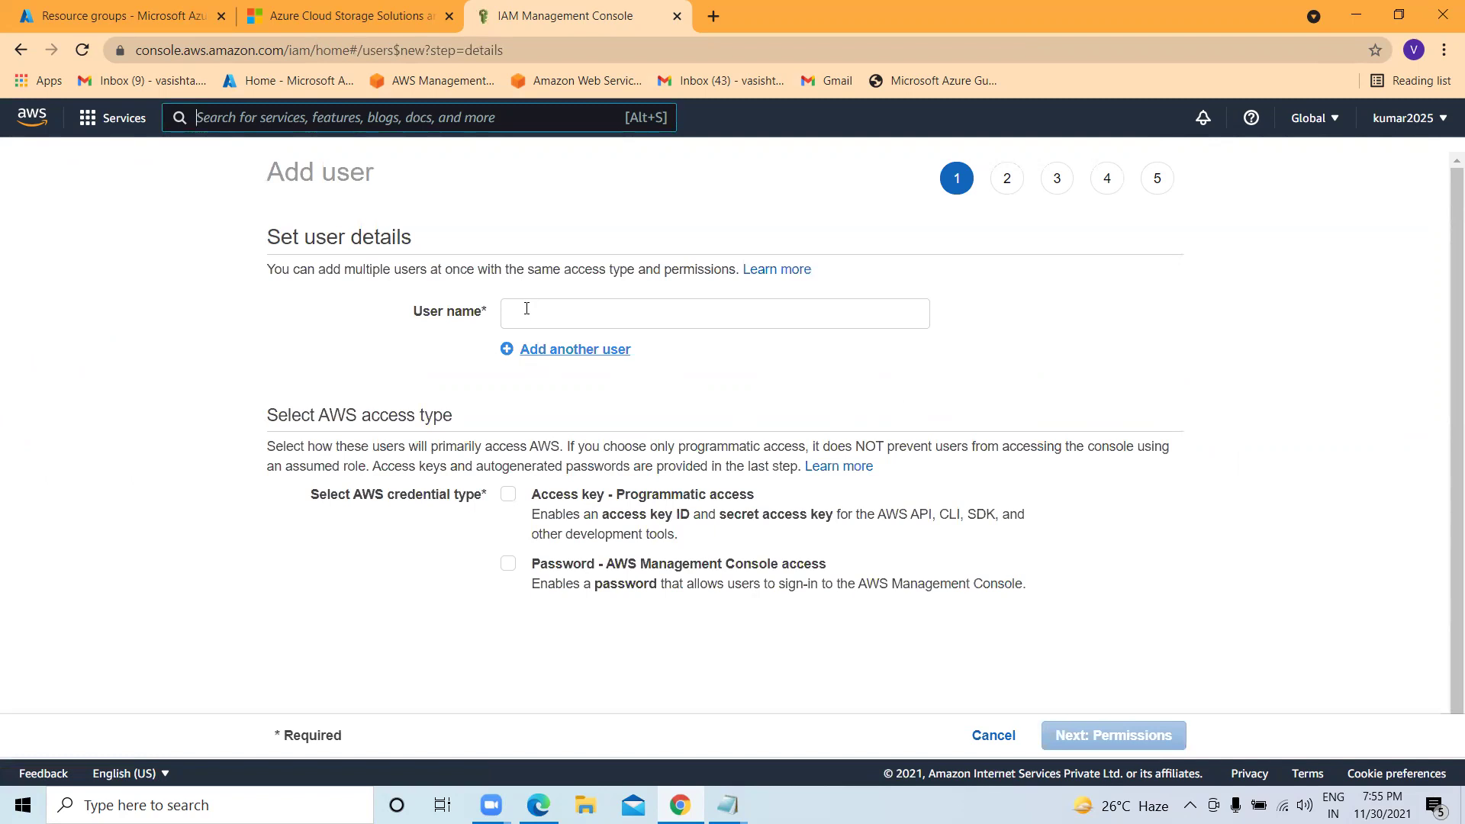
# Enter user name it-user1 with console access, a custom password and no forced password reset.
pyautogui.click(526, 308)
pyautogui.write('it-user1')
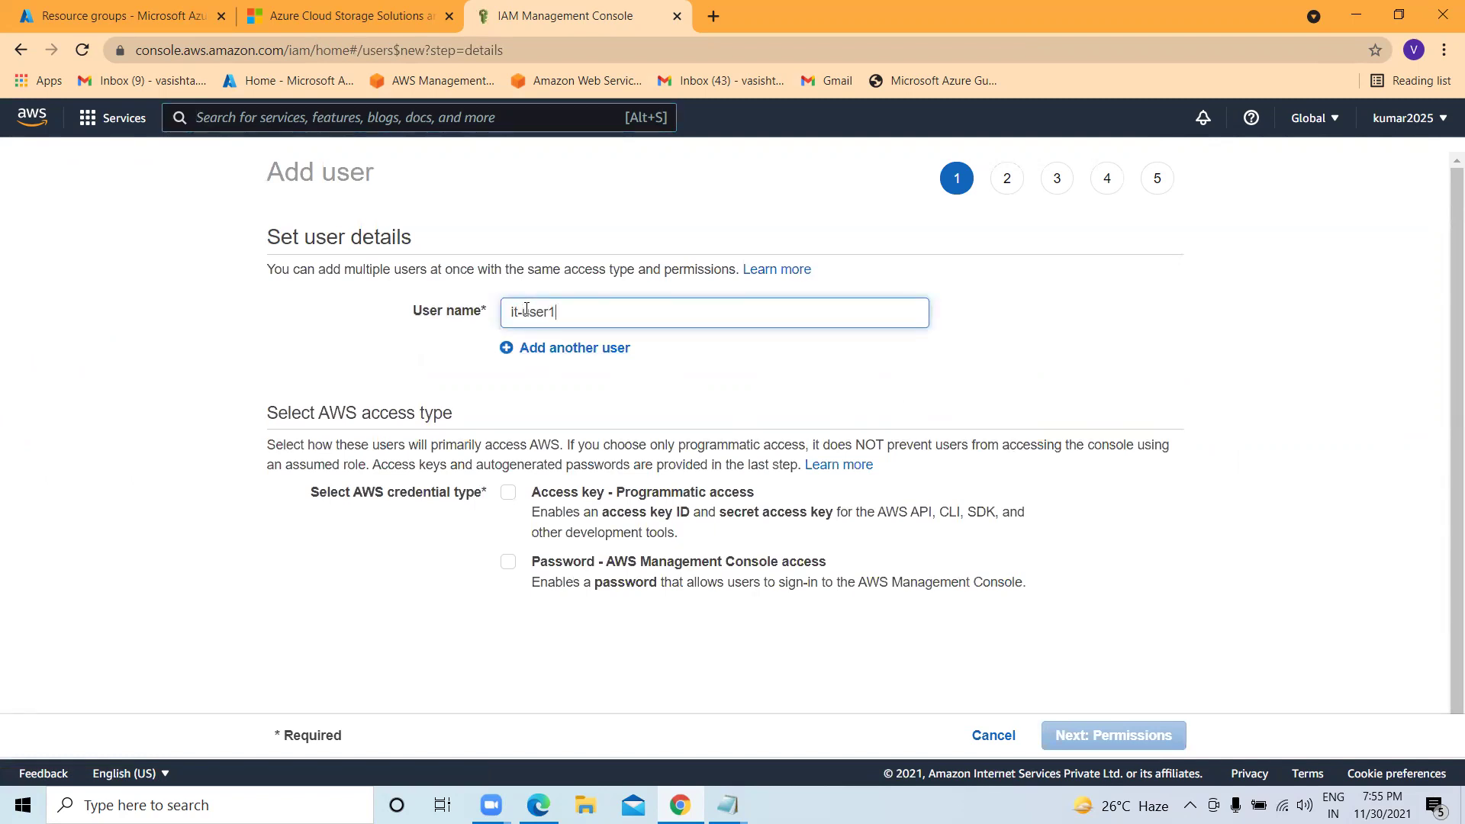
pyautogui.scroll(-1, 692, 357)
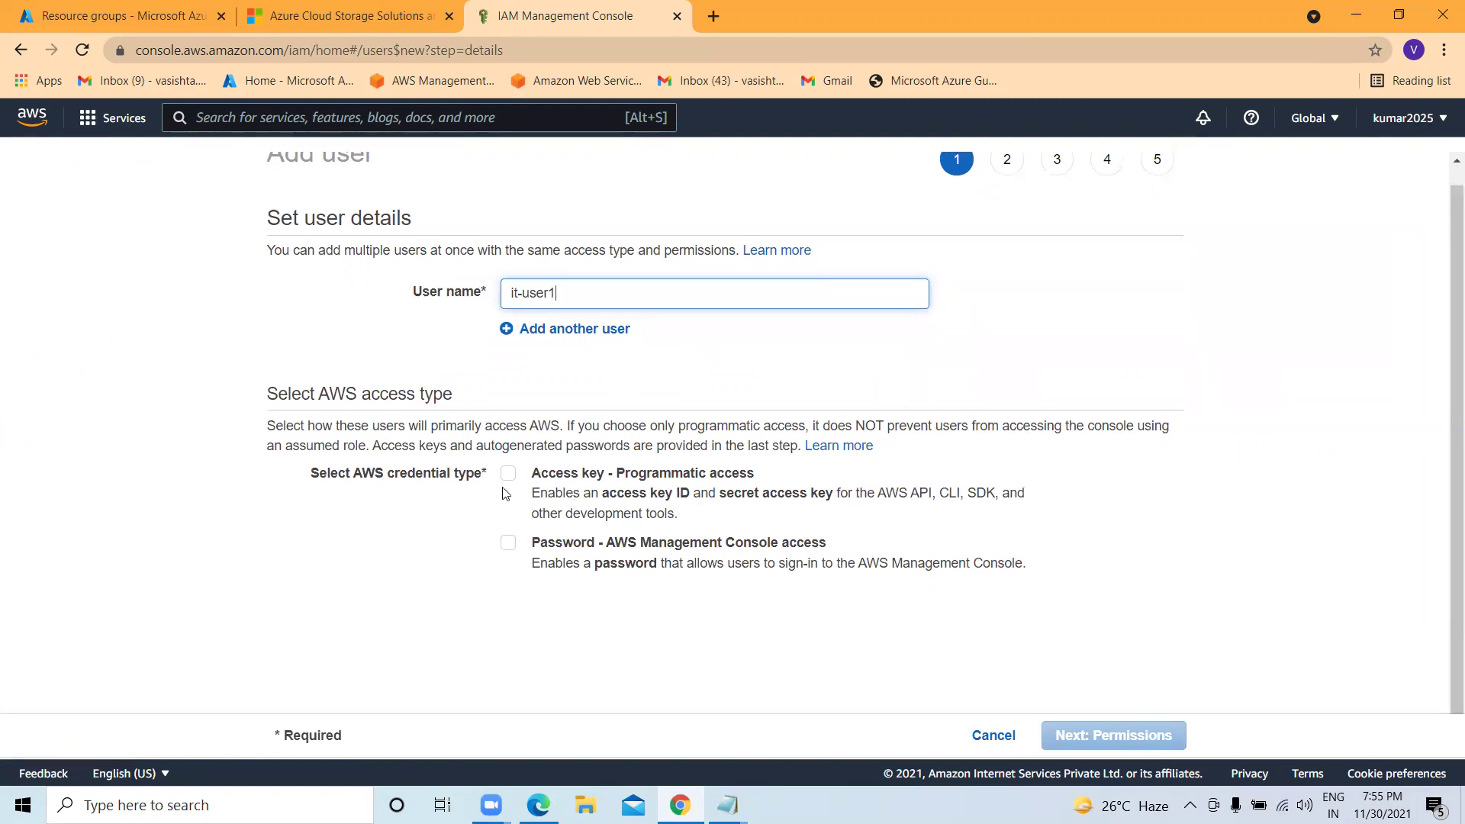
pyautogui.click(508, 542)
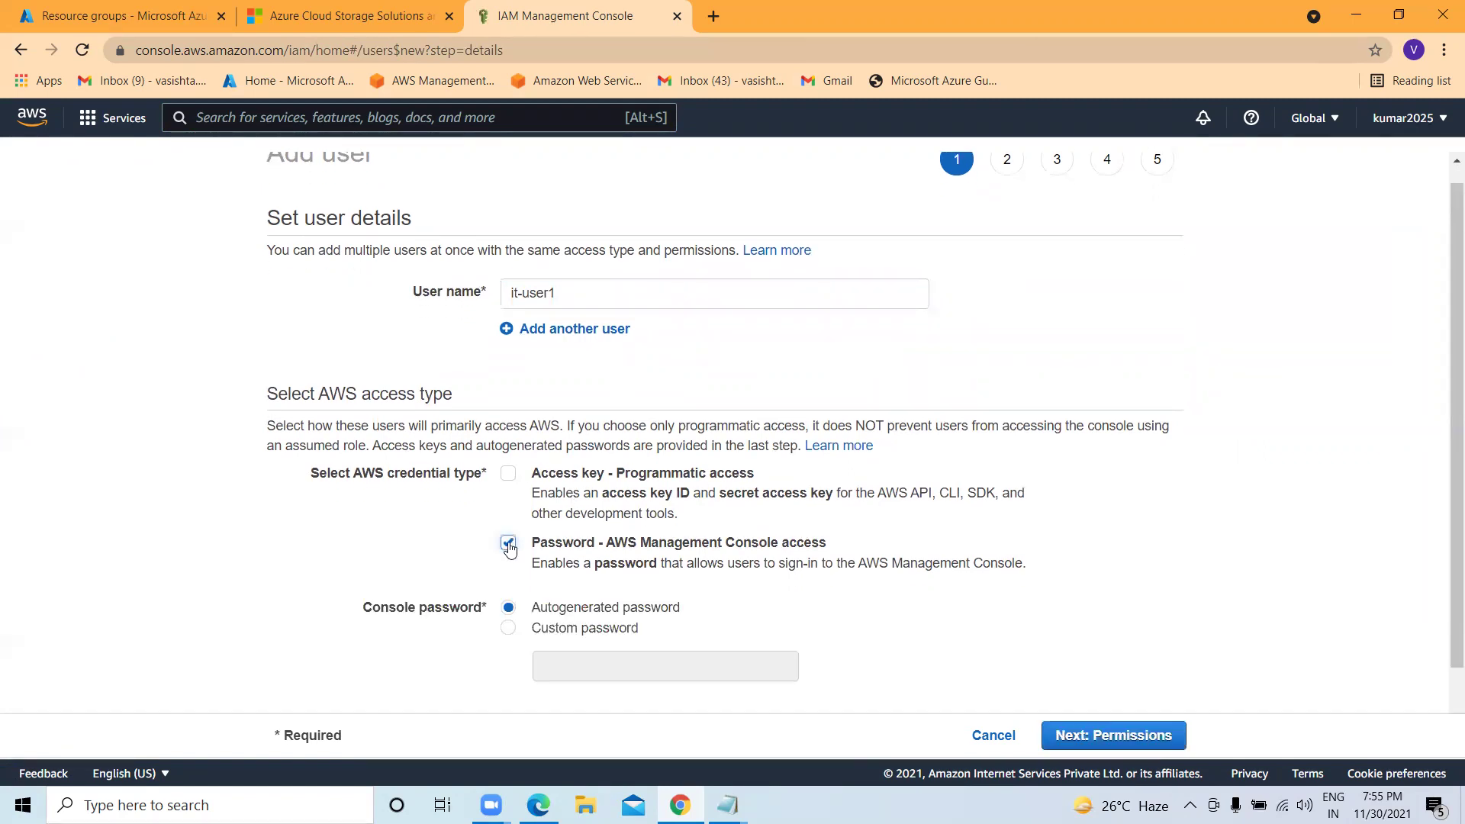
pyautogui.scroll(-1, 469, 546)
pyautogui.click(523, 549)
pyautogui.click(563, 585)
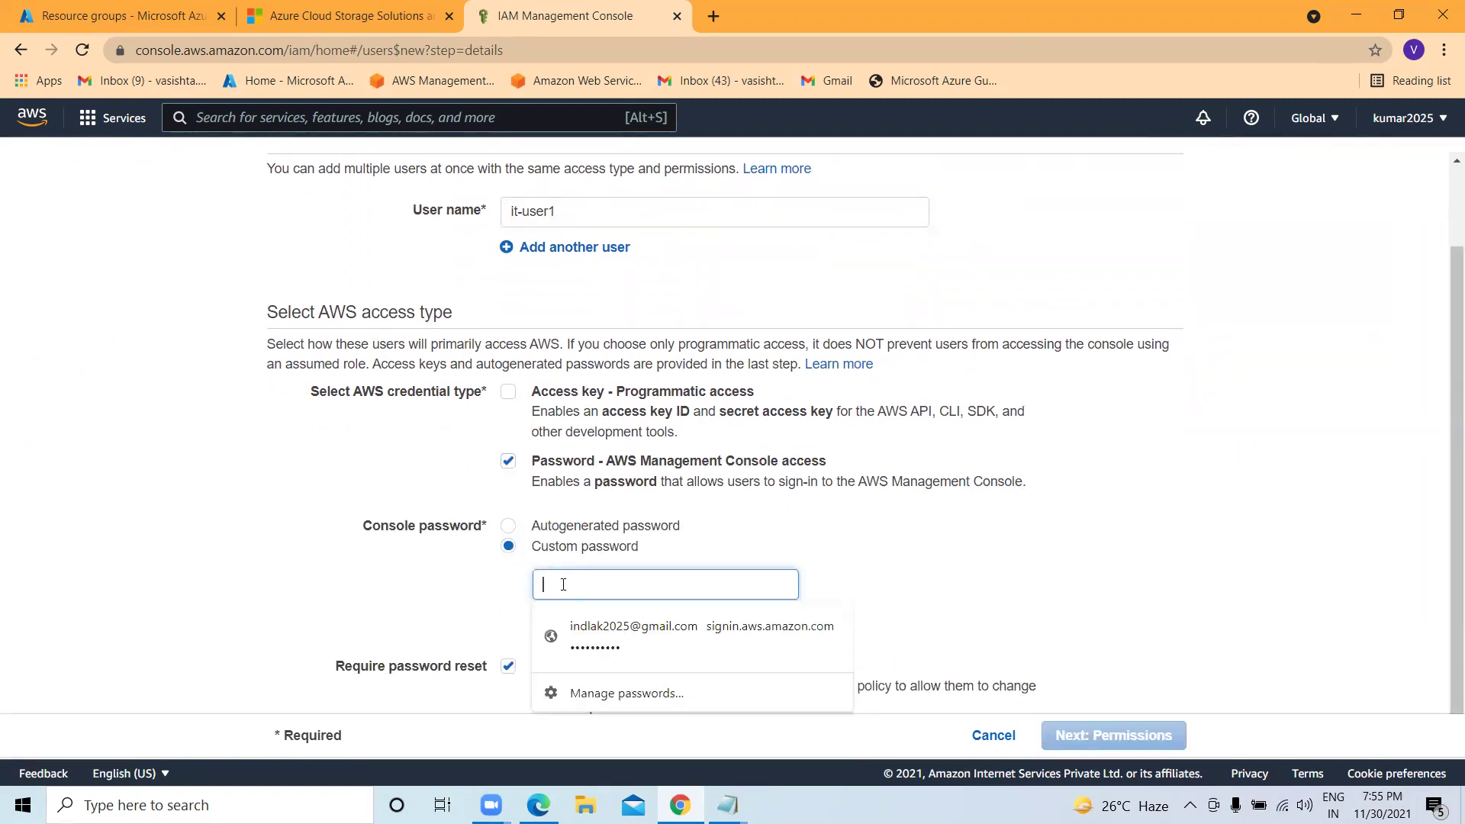
pyautogui.write('••')
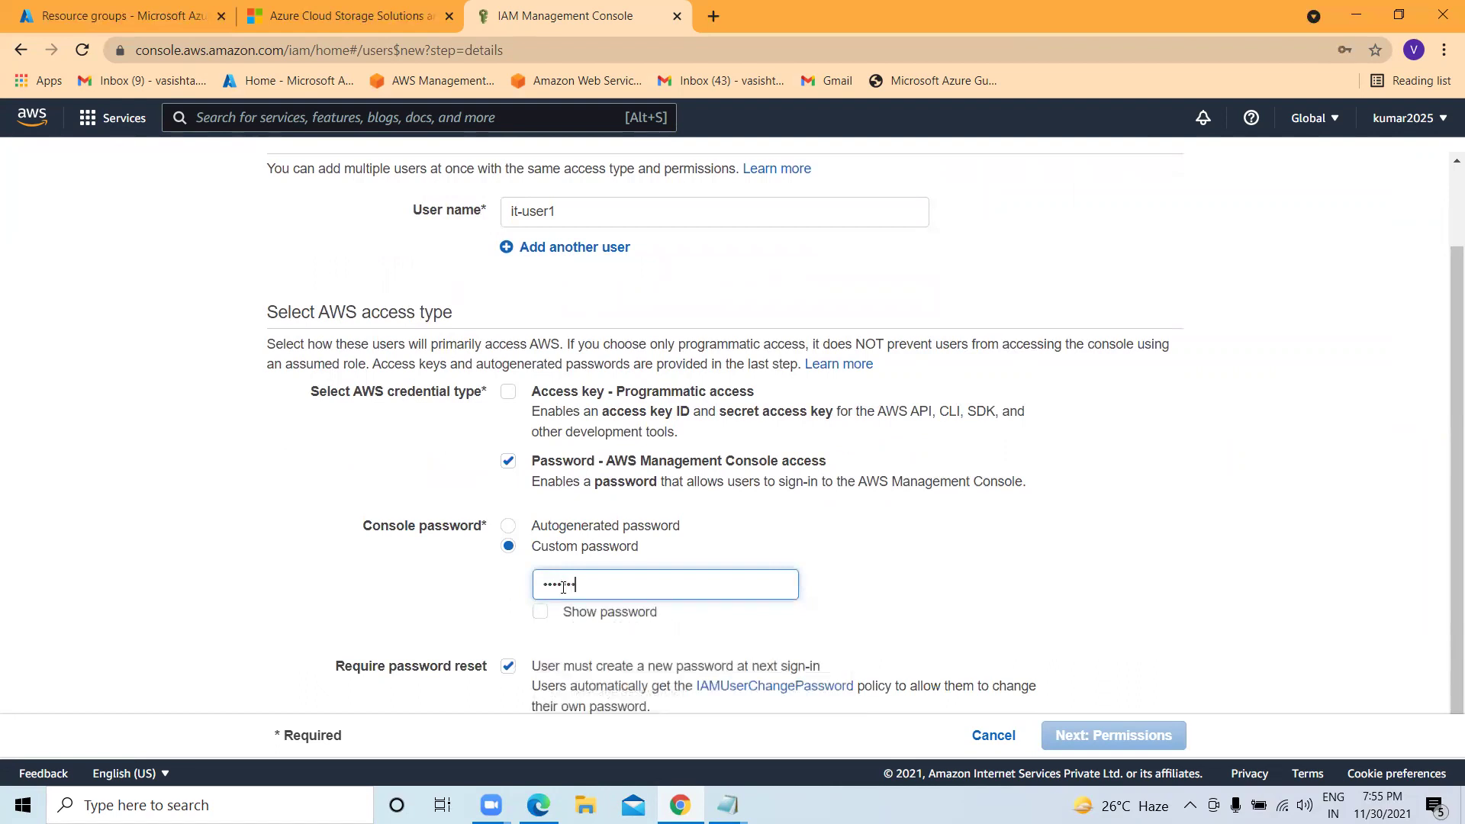
pyautogui.write('••••••••')
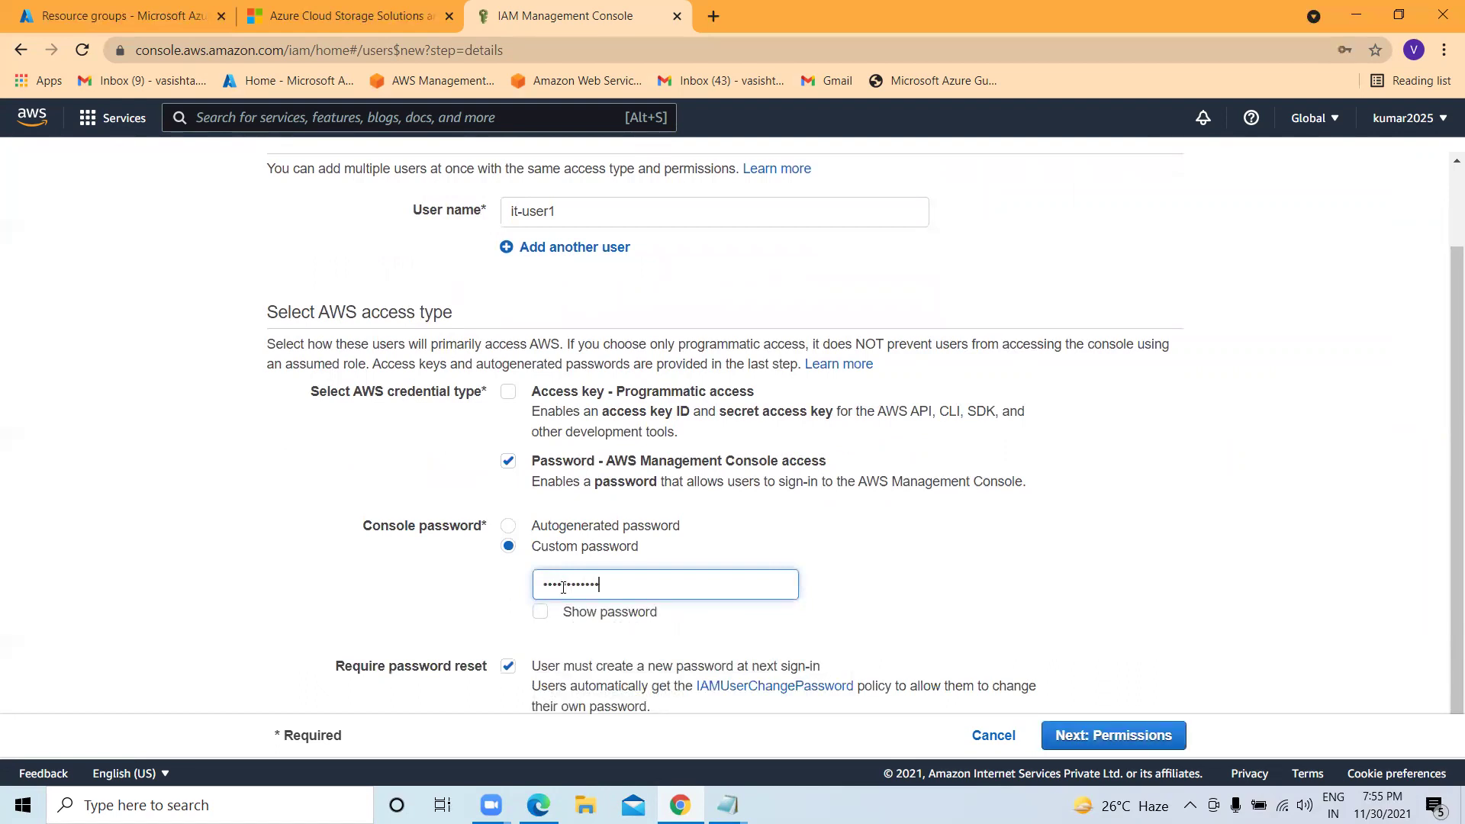
pyautogui.click(540, 611)
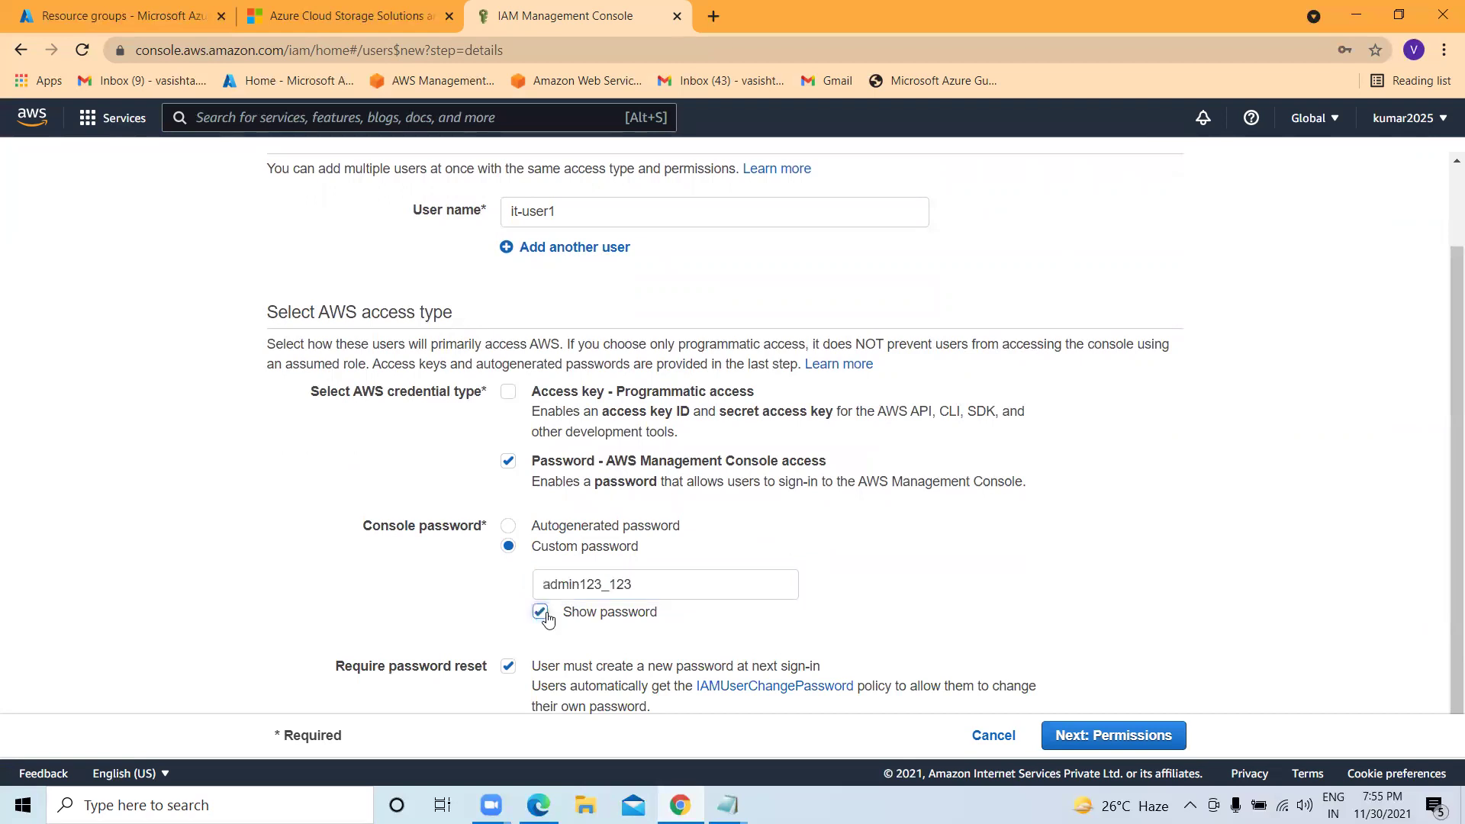
pyautogui.click(540, 611)
pyautogui.scroll(-1, 615, 610)
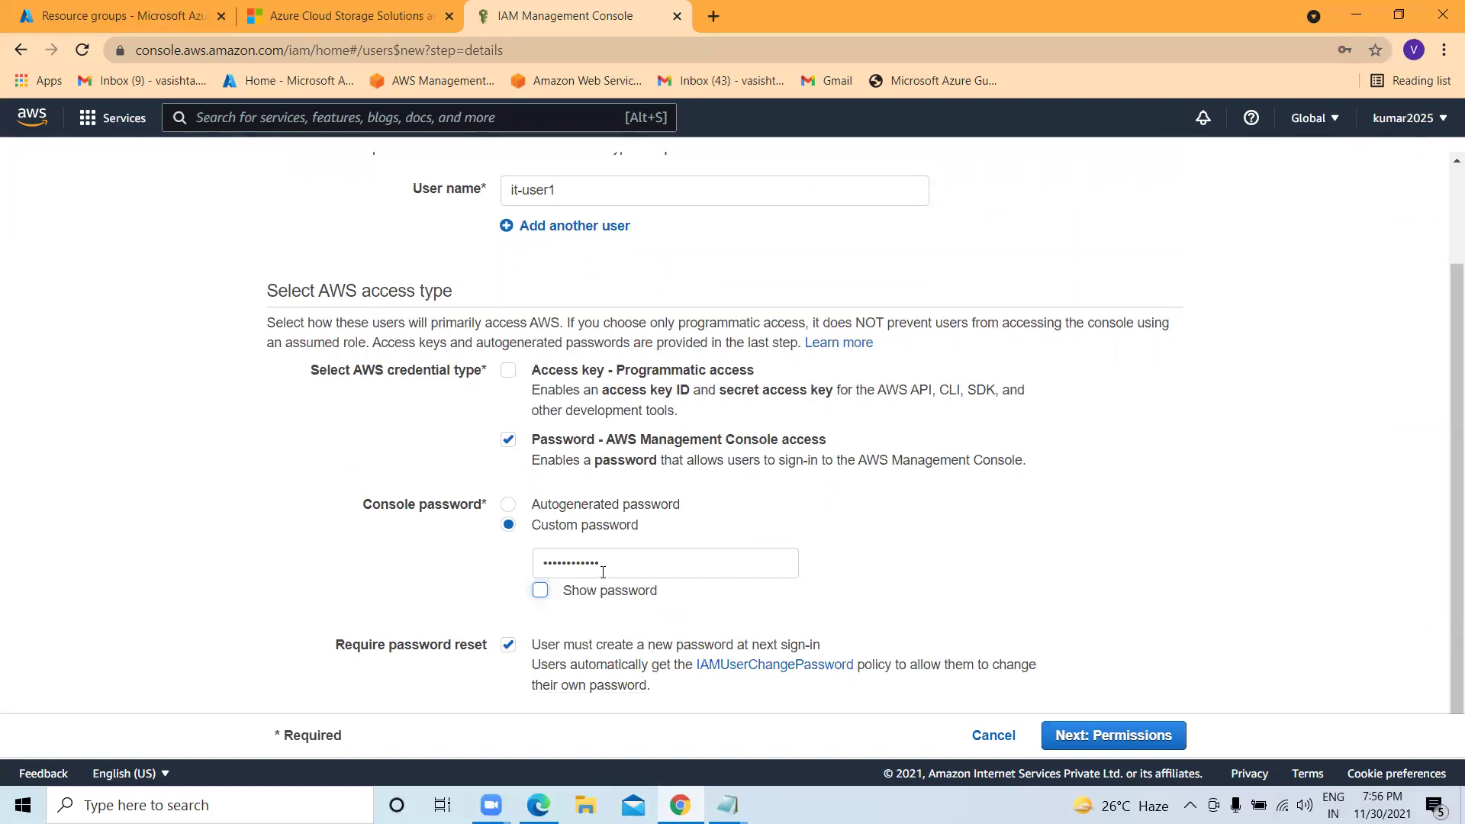
pyautogui.moveTo(601, 565); pyautogui.dragTo(518, 567)
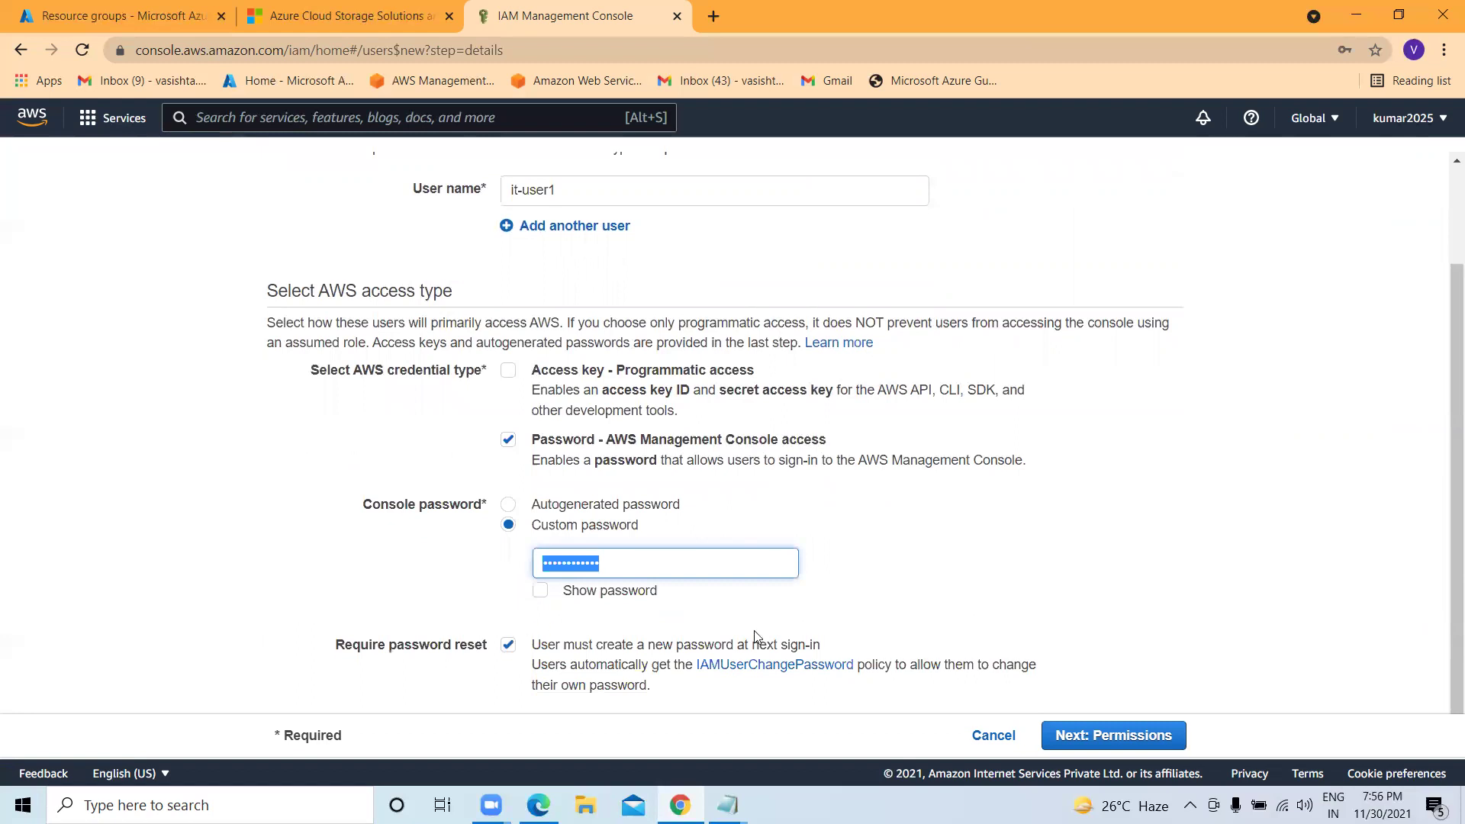
pyautogui.click(497, 645)
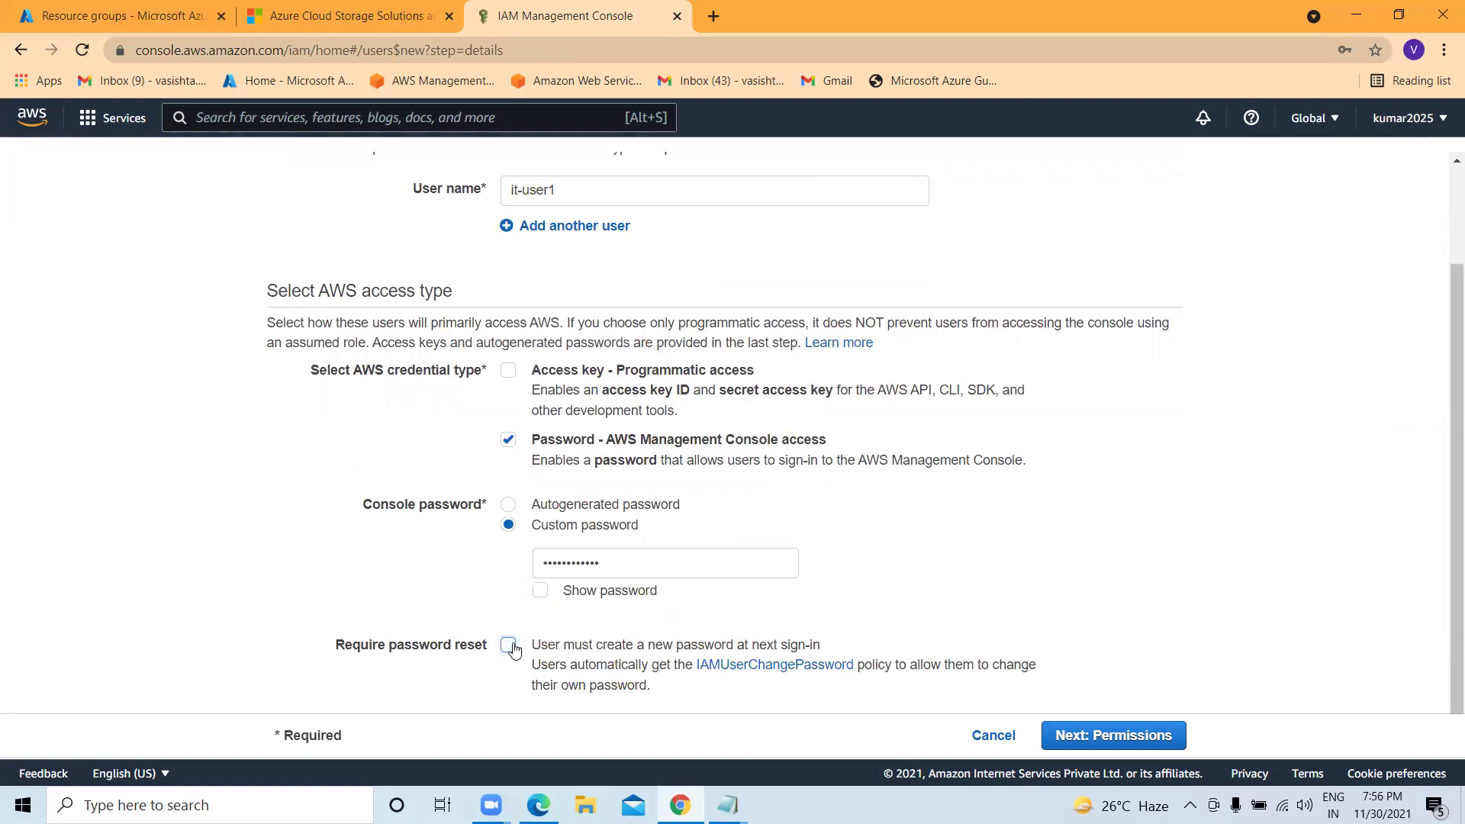
# Add it-user1 to the ITDept group and create the user.
pyautogui.click(1167, 749)
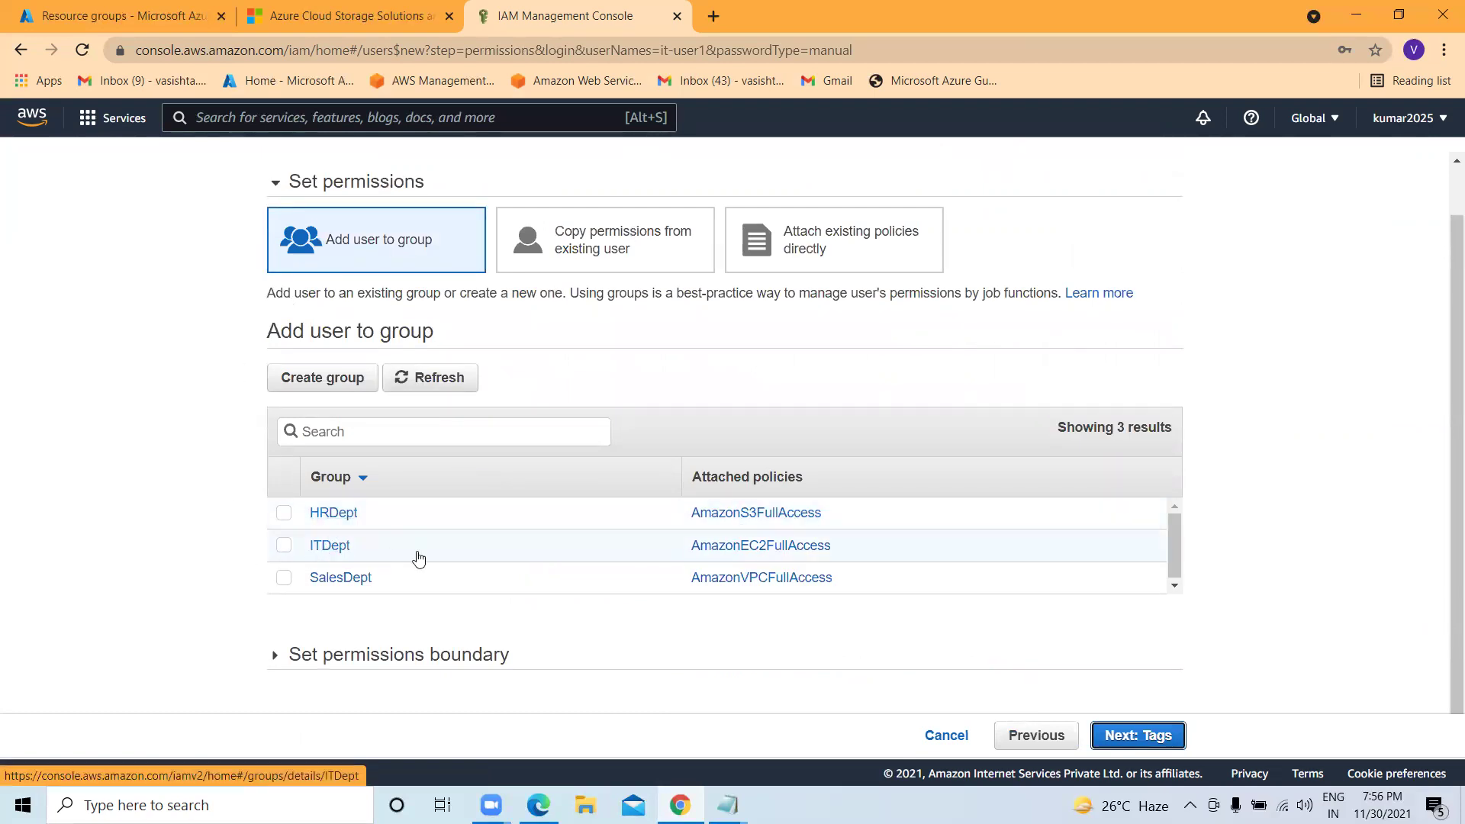
pyautogui.click(284, 547)
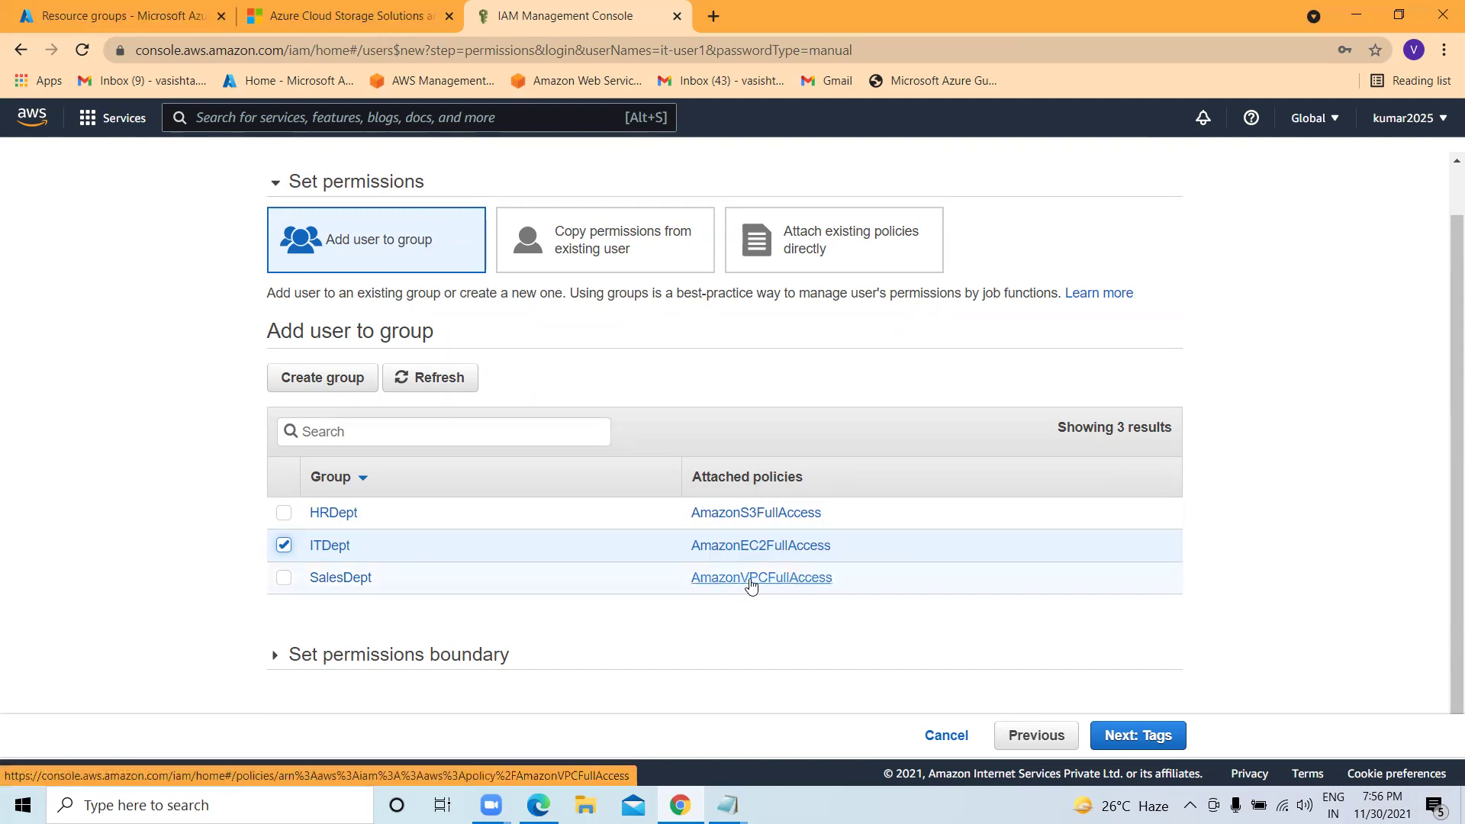
pyautogui.click(1158, 737)
pyautogui.click(1158, 737)
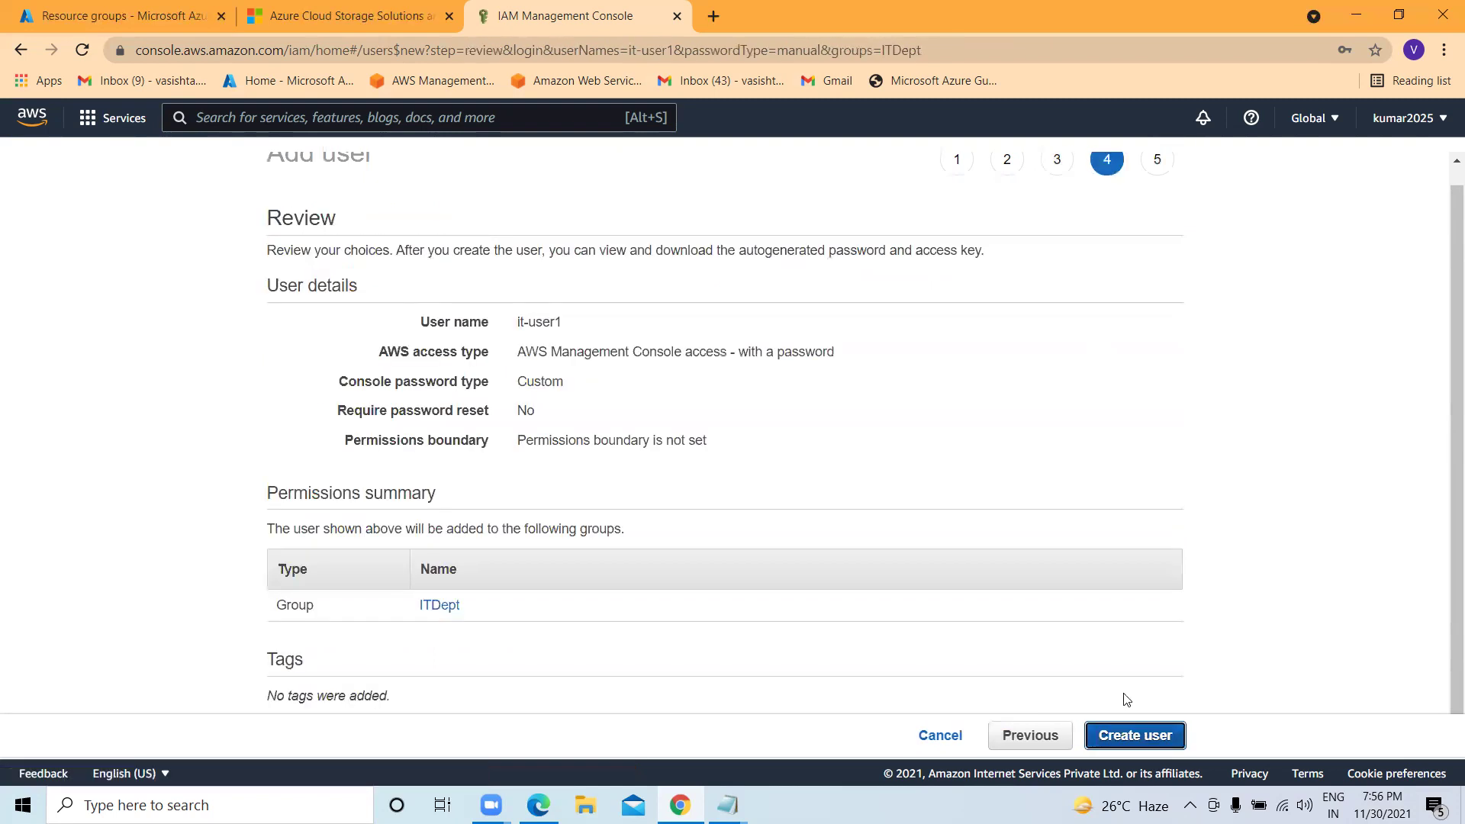
pyautogui.click(1156, 735)
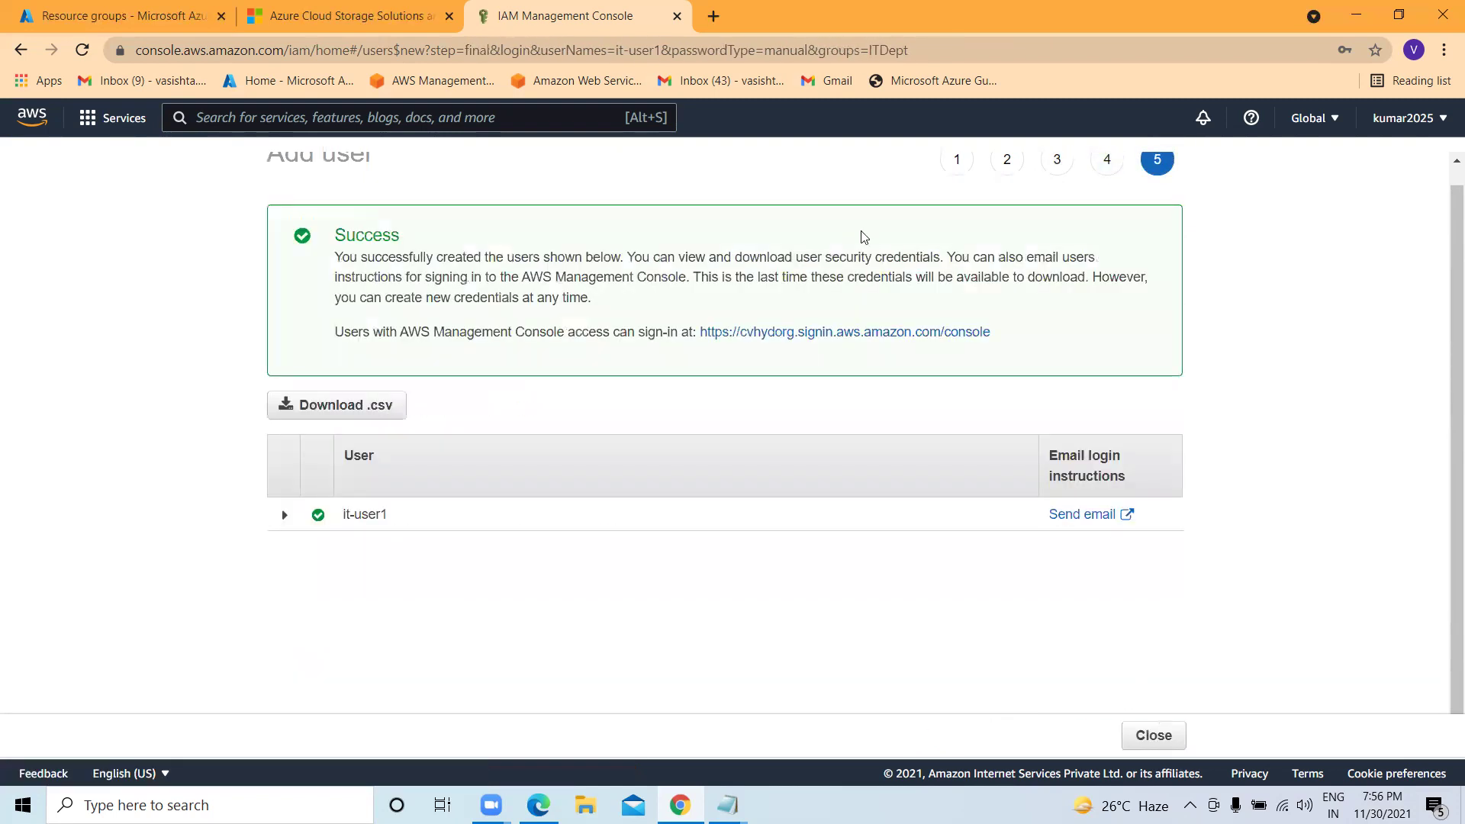
# Copy the console sign-in URL from the user-created confirmation page.
pyautogui.rightClick(883, 341)
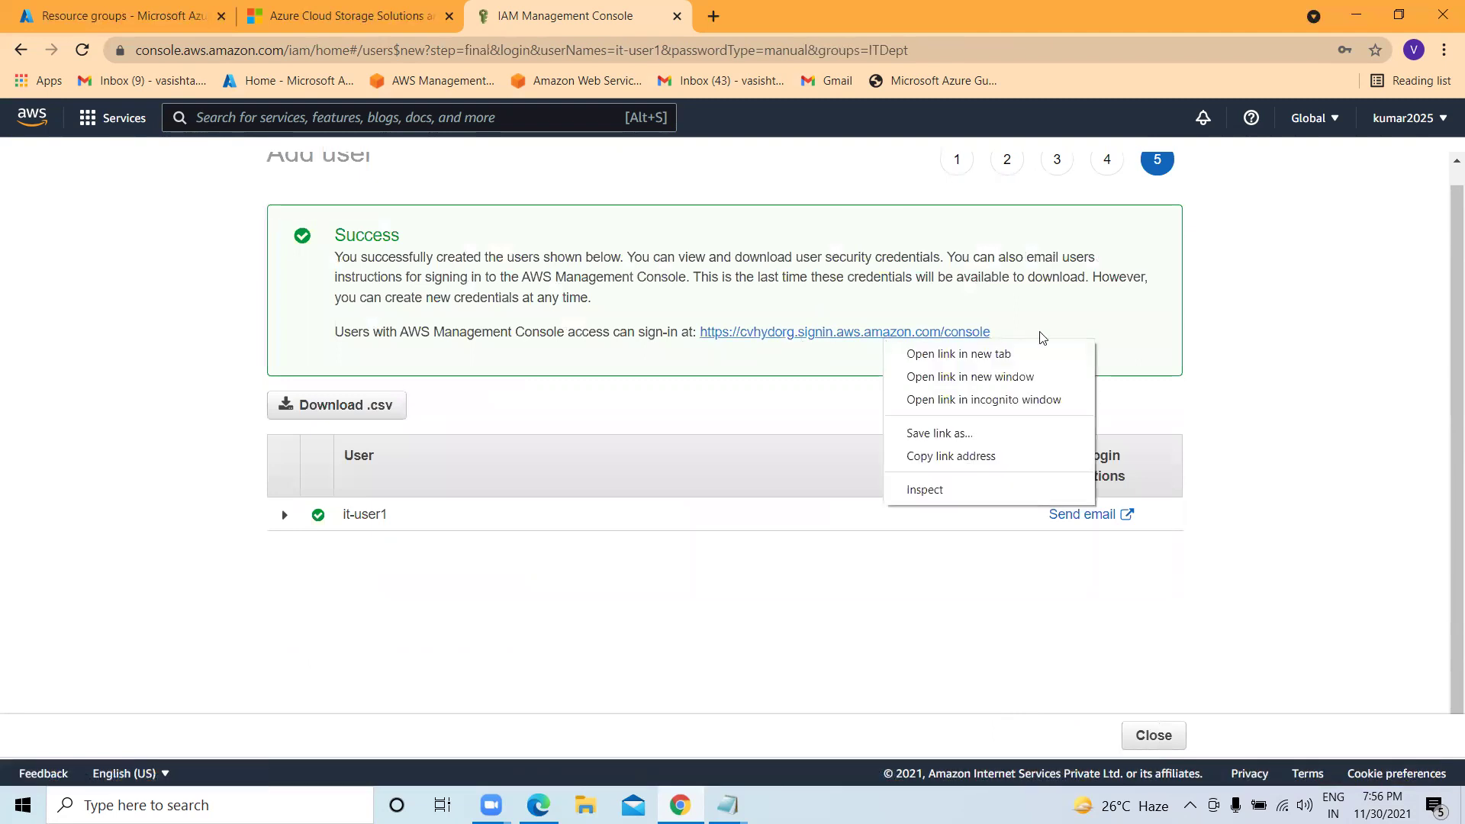
pyautogui.moveTo(992, 332); pyautogui.dragTo(697, 332)
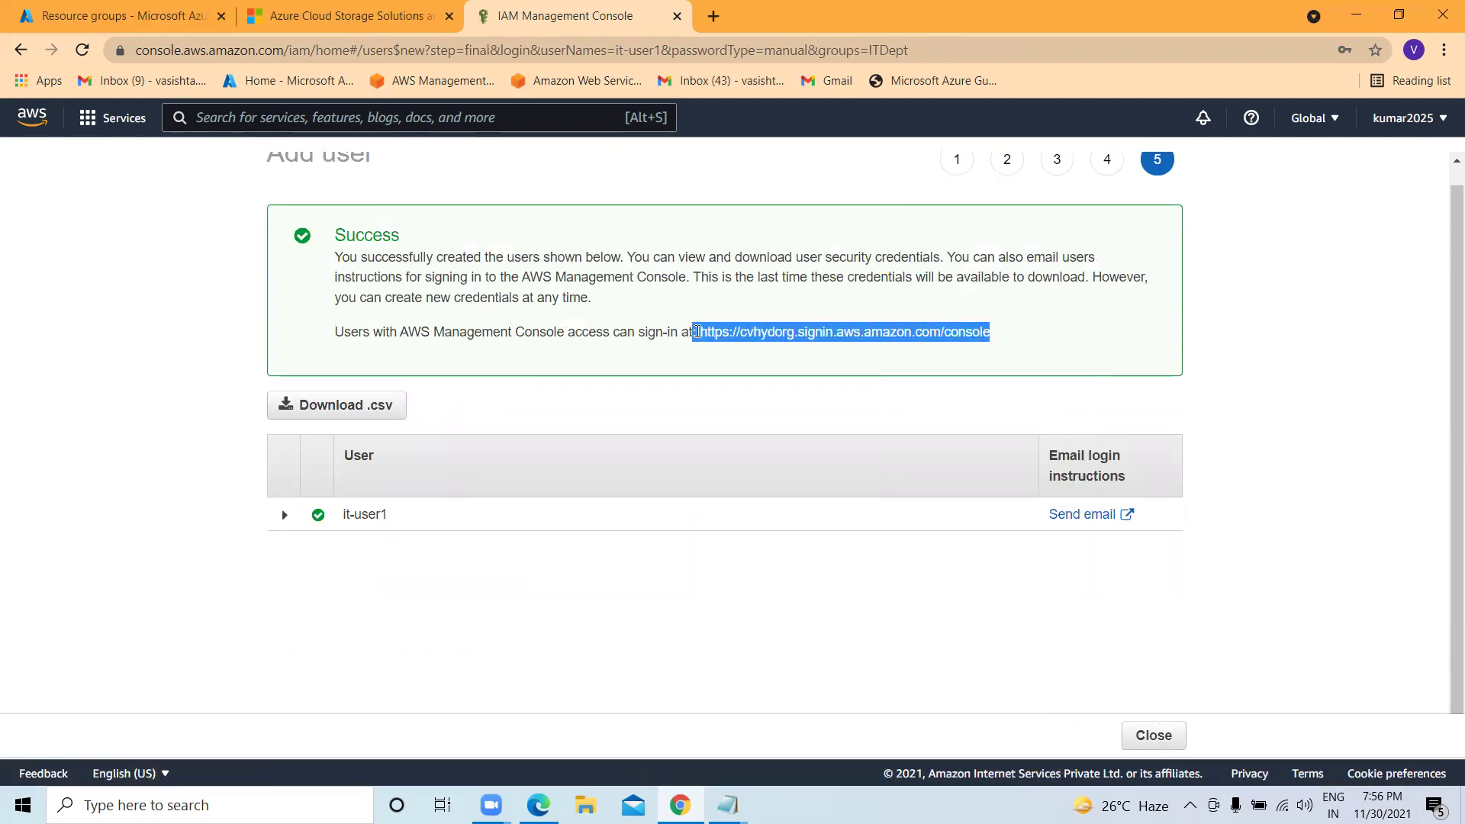
pyautogui.rightClick(736, 336)
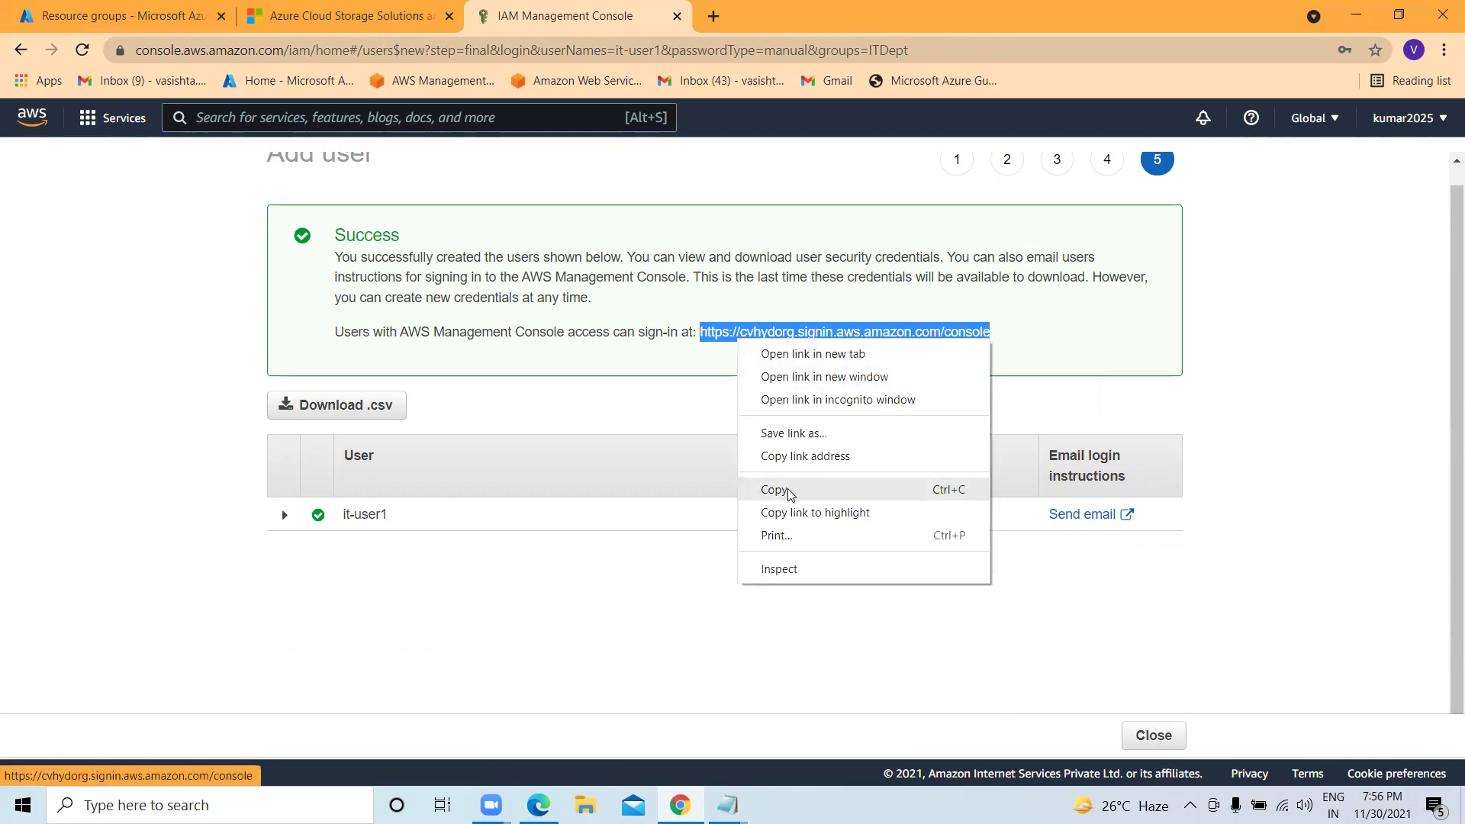
pyautogui.click(789, 493)
pyautogui.click(539, 805)
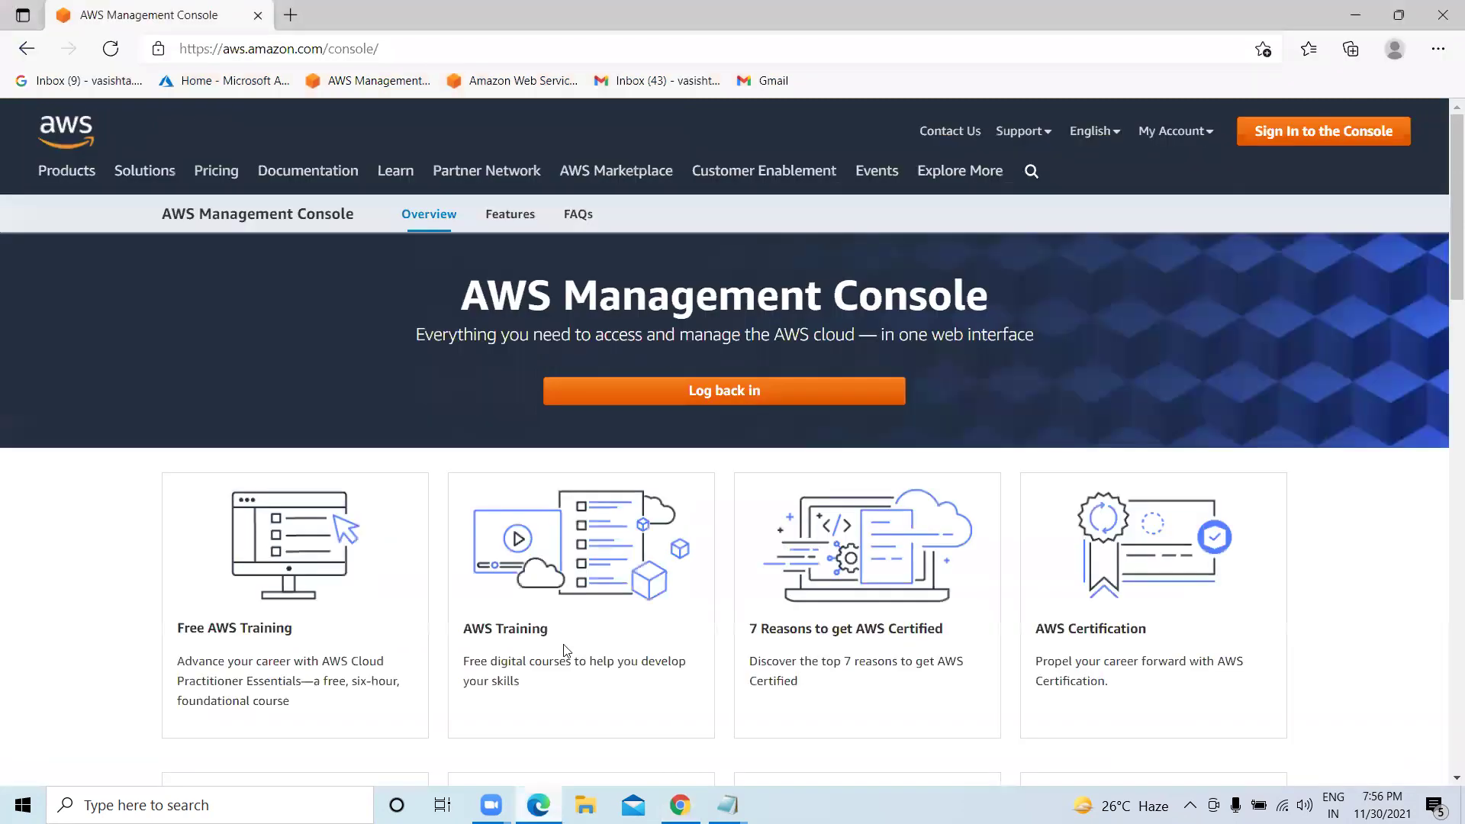
# Open the copied account sign-in URL in Edge and sign in as it-user1 with its password.
pyautogui.click(404, 51)
pyautogui.hotkey('ctrl', 'v')
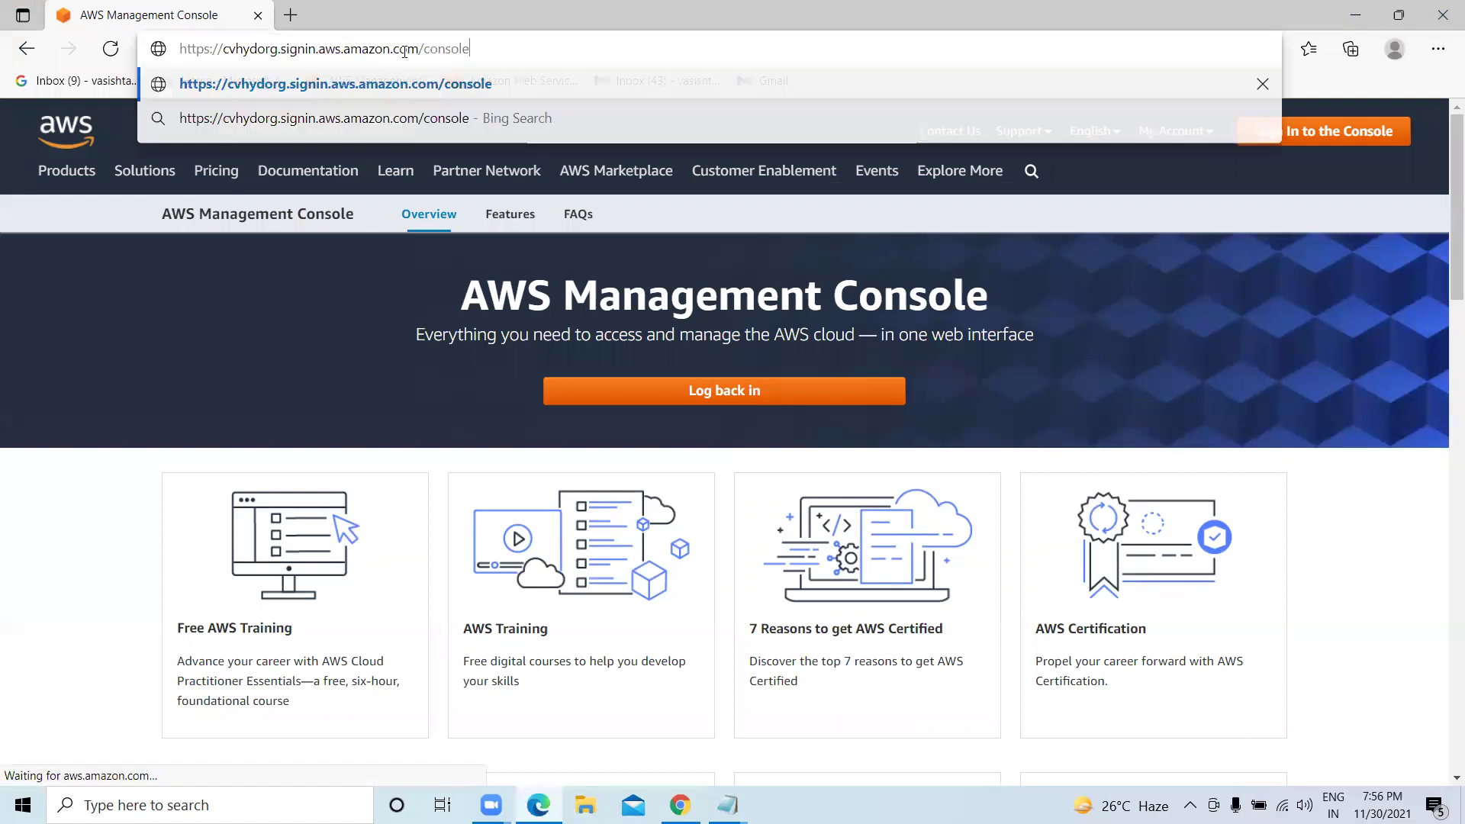
pyautogui.press('Return')
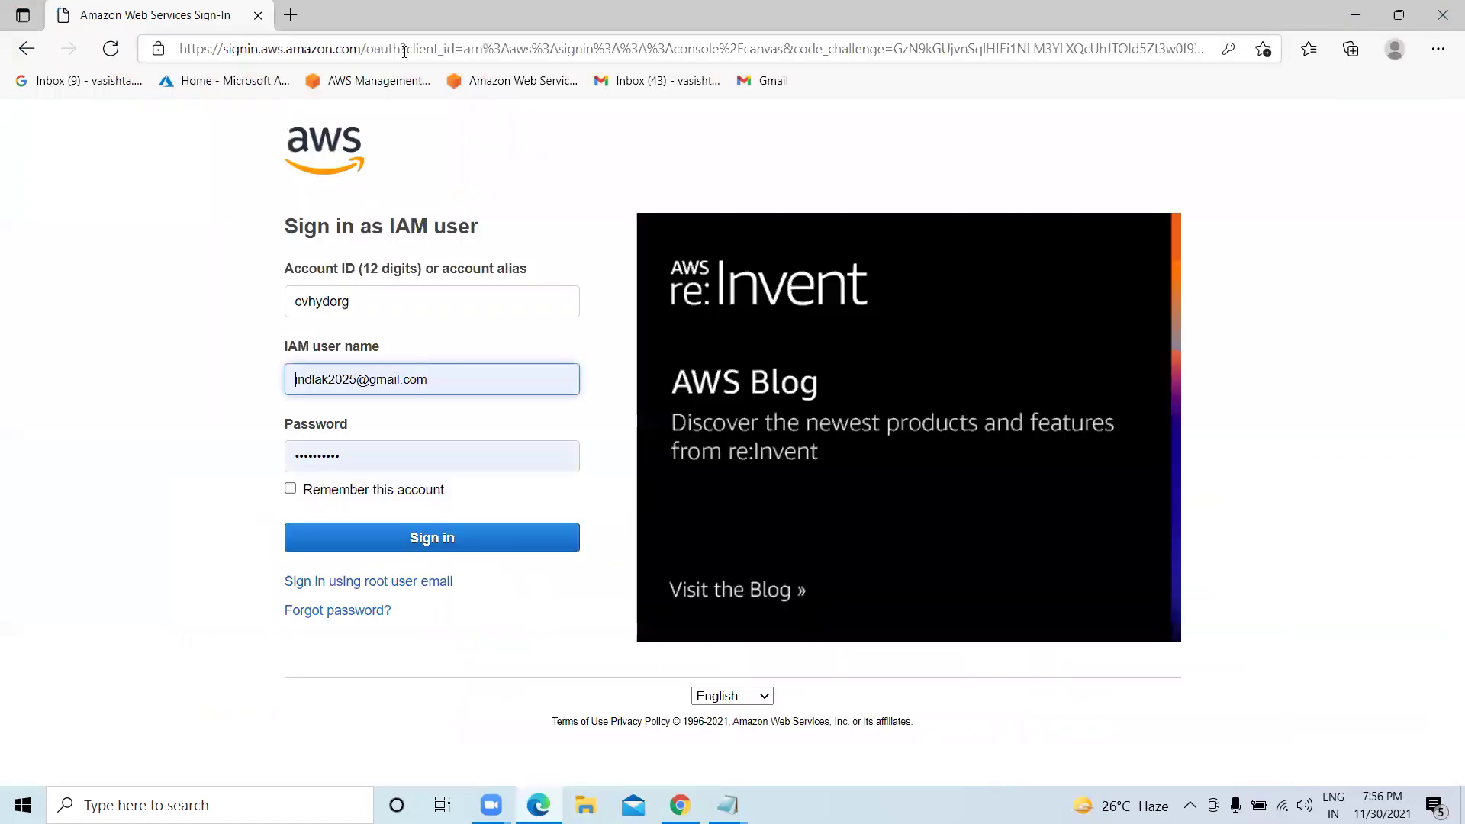
pyautogui.click(459, 374)
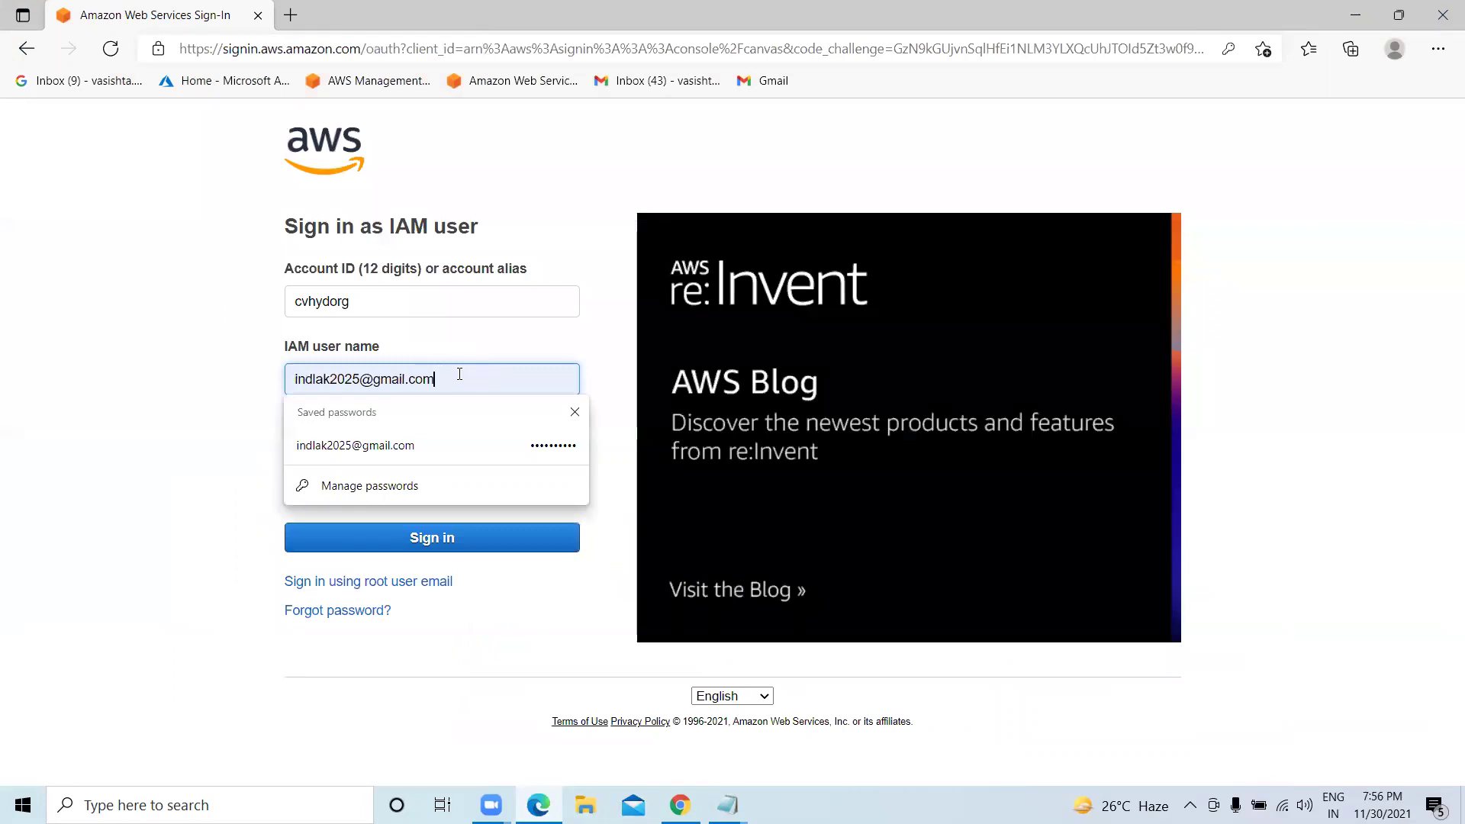
pyautogui.press('BackSpace')
pyautogui.press('BackSpace')
pyautogui.press('BackSpace')
pyautogui.press('BackSpace')
pyautogui.press('BackSpace')
pyautogui.press('BackSpace')
pyautogui.press('BackSpace')
pyautogui.press('BackSpace')
pyautogui.press('BackSpace')
pyautogui.press('BackSpace')
pyautogui.press('BackSpace')
pyautogui.press('BackSpace')
pyautogui.press('BackSpace')
pyautogui.press('BackSpace')
pyautogui.press('BackSpace')
pyautogui.press('BackSpace')
pyautogui.press('BackSpace')
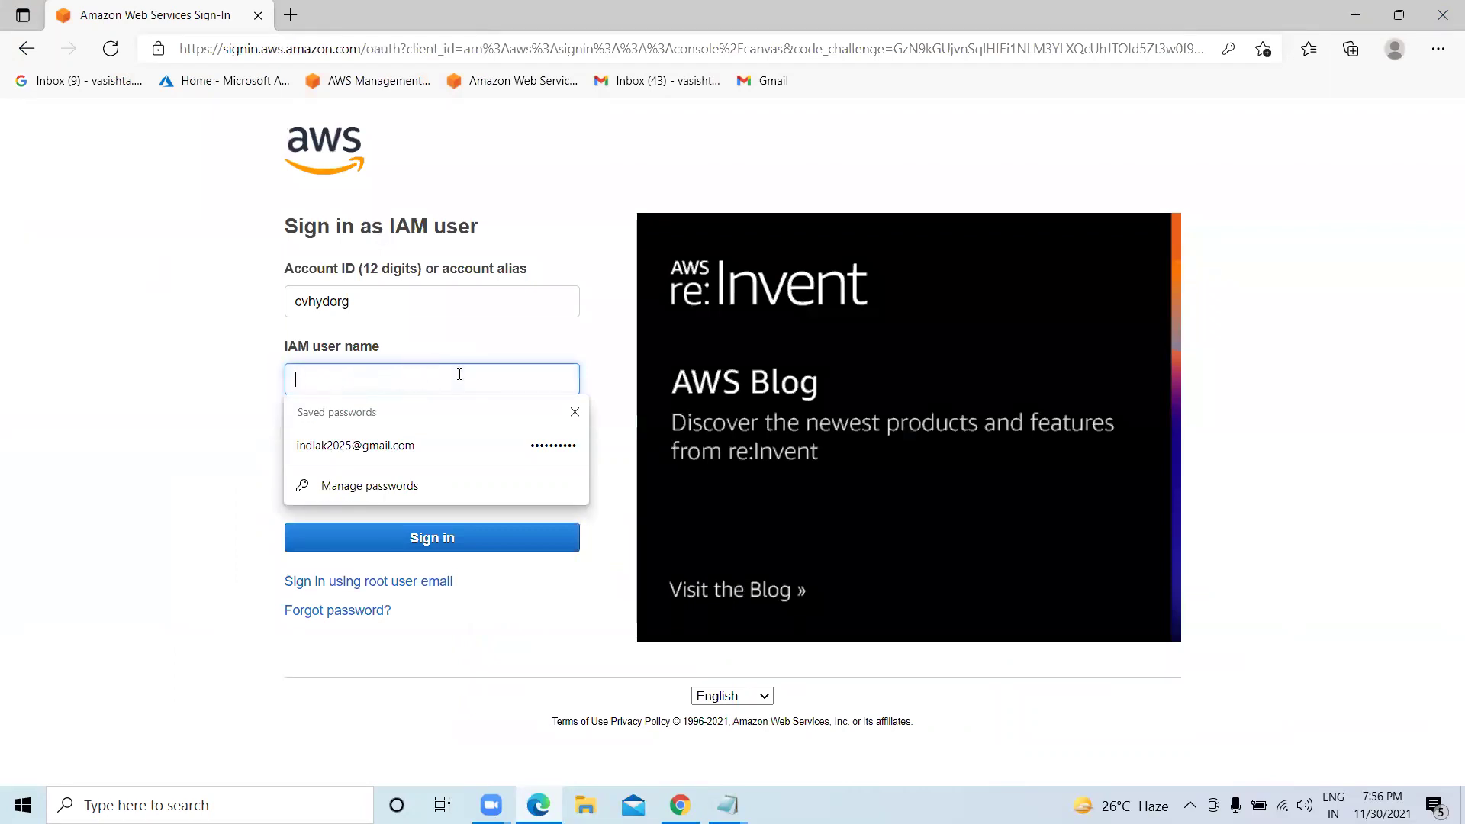
pyautogui.write('it-user1')
pyautogui.click(426, 457)
pyautogui.press('BackSpace')
pyautogui.press('BackSpace')
pyautogui.press('BackSpace')
pyautogui.press('BackSpace')
pyautogui.press('BackSpace')
pyautogui.press('BackSpace')
pyautogui.press('BackSpace')
pyautogui.press('BackSpace')
pyautogui.press('BackSpace')
pyautogui.press('BackSpace')
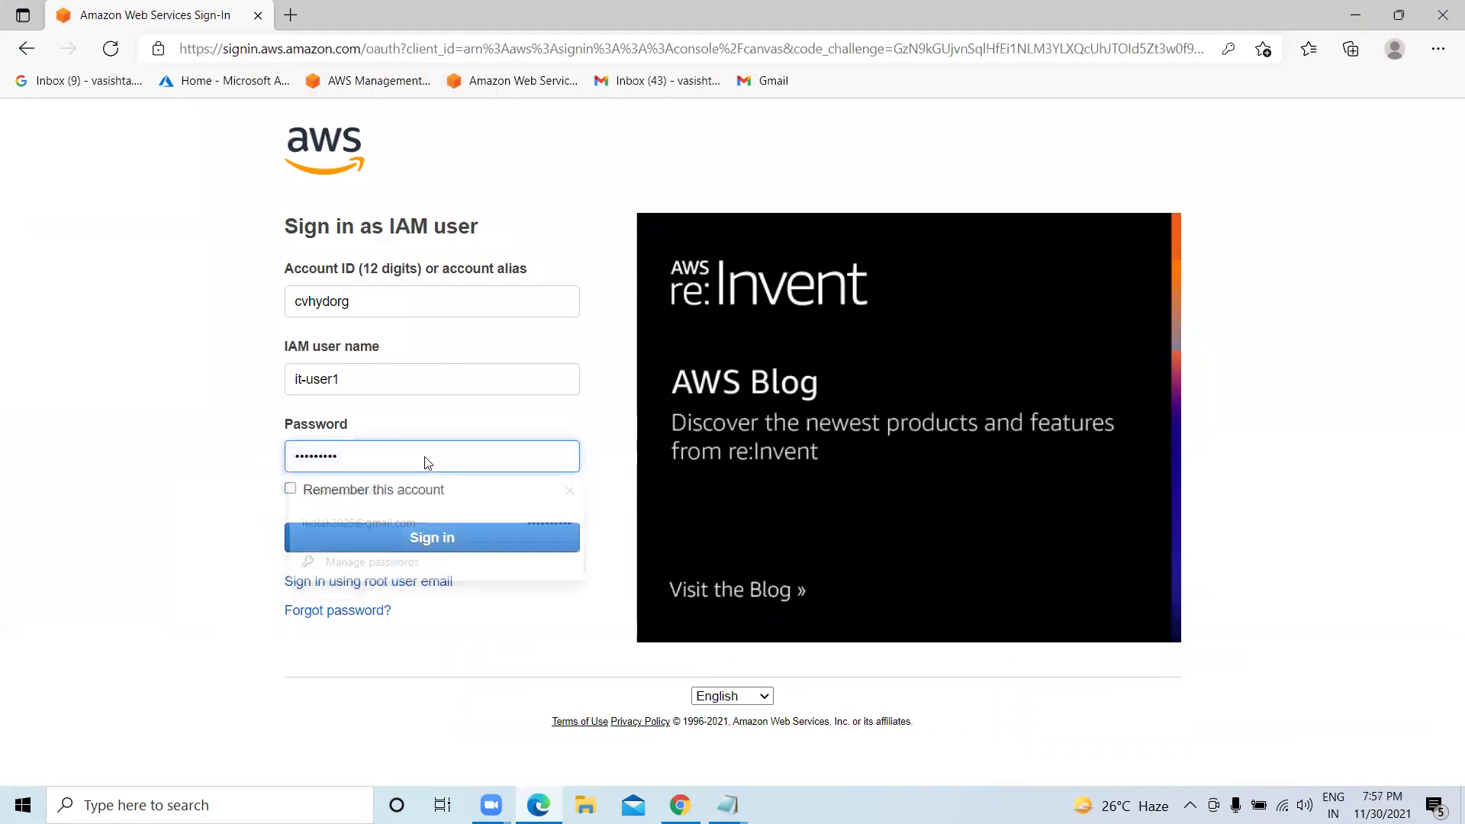
pyautogui.write('••')
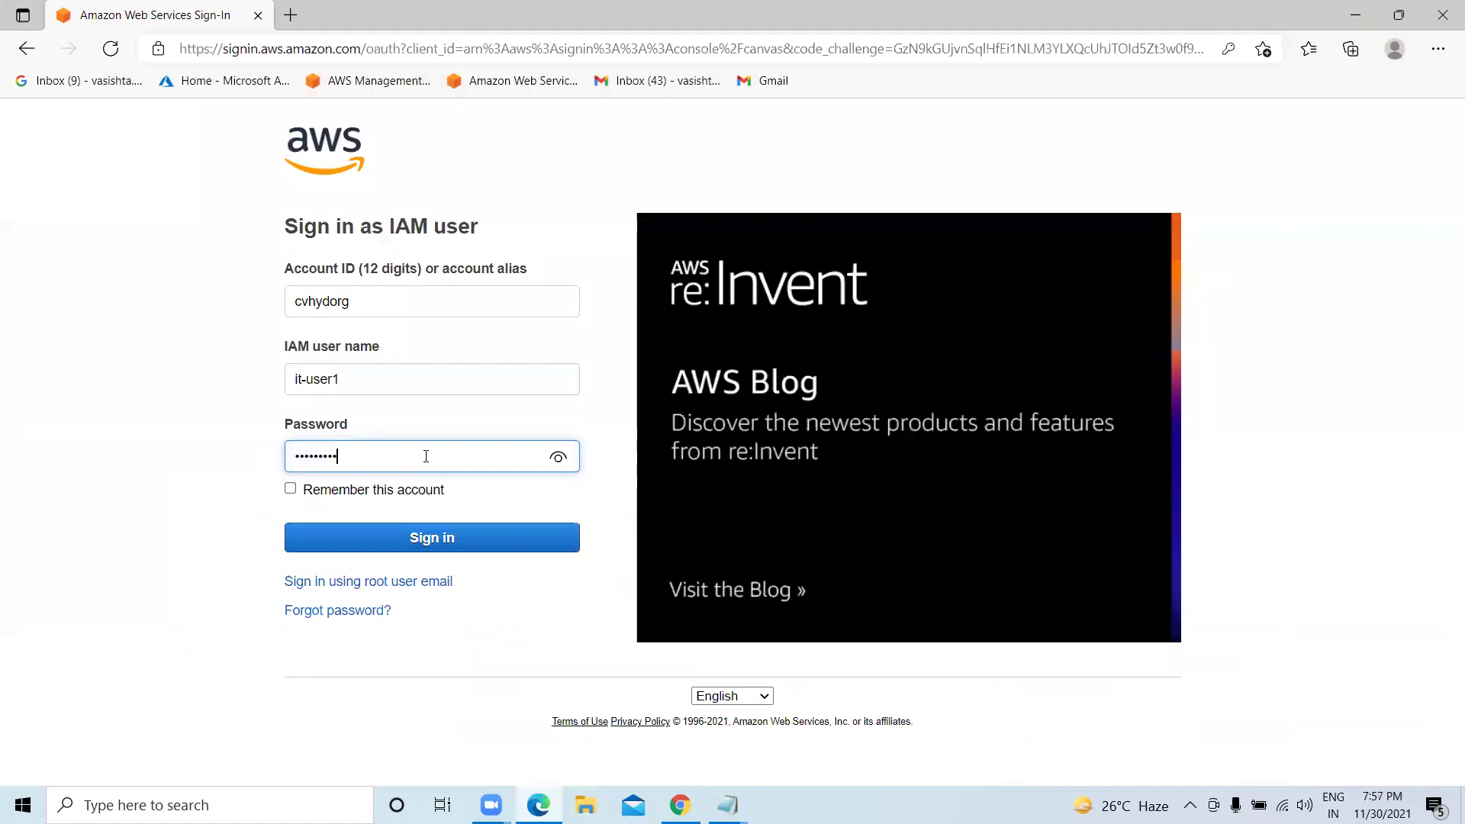
pyautogui.click(425, 538)
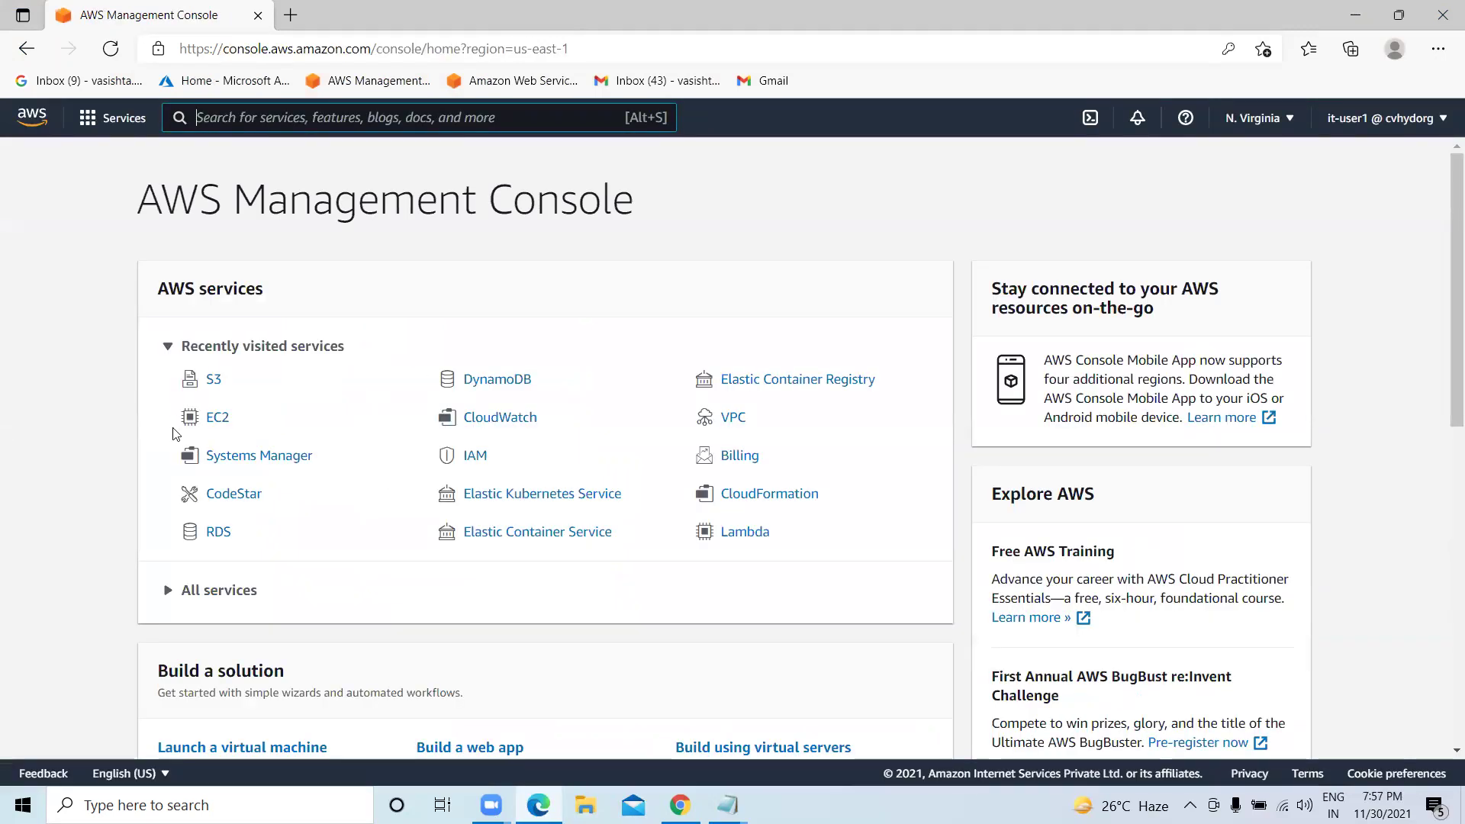
# Open S3 and highlight the 'You don't have permissions to list buckets' error.
pyautogui.click(214, 382)
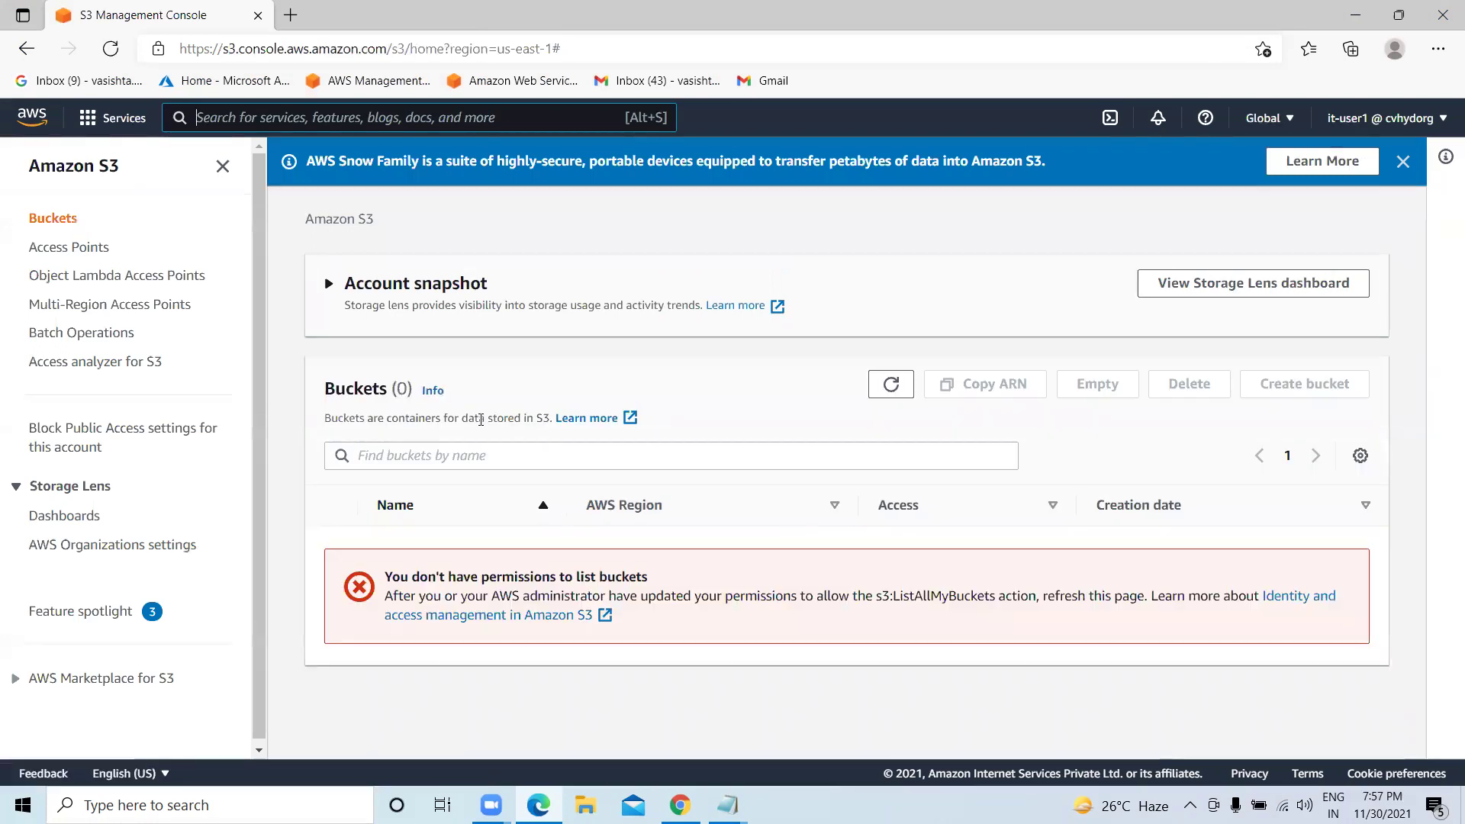
pyautogui.moveTo(383, 580); pyautogui.dragTo(654, 585)
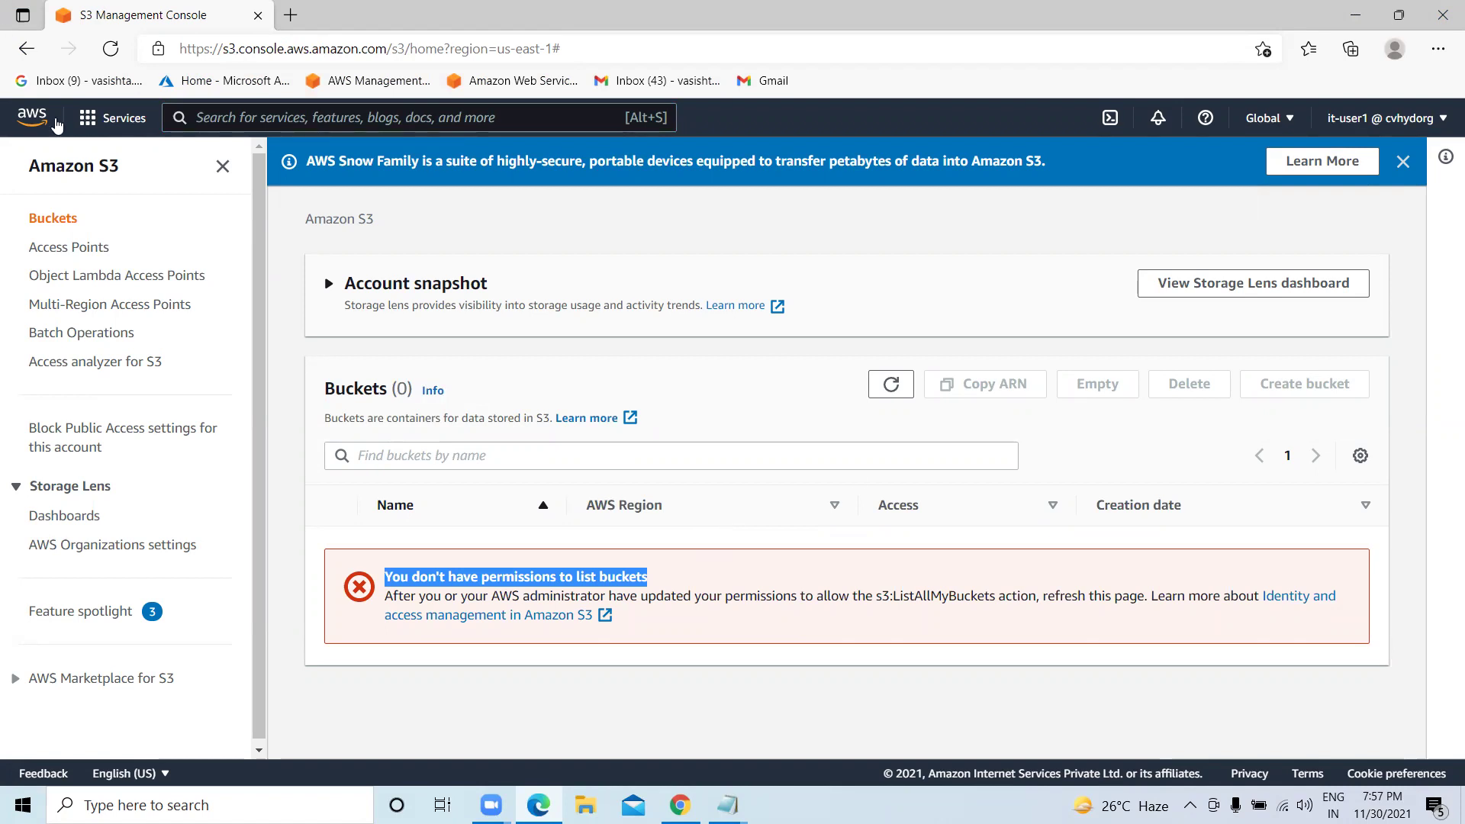
pyautogui.click(89, 128)
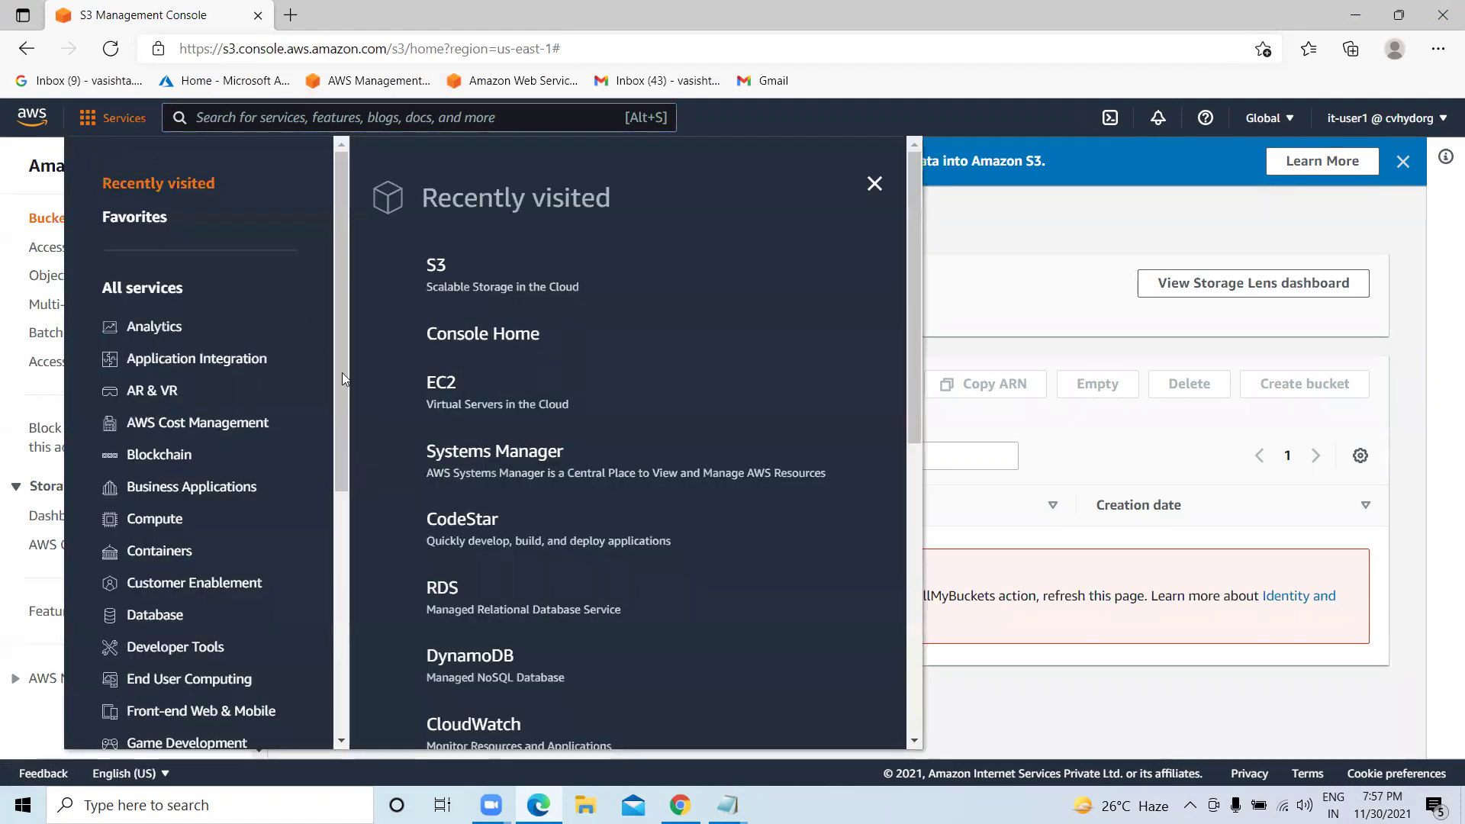
# Open EC2, dismiss Welcome back, start Launch instances and filter AMIs to Free tier only.
pyautogui.click(464, 384)
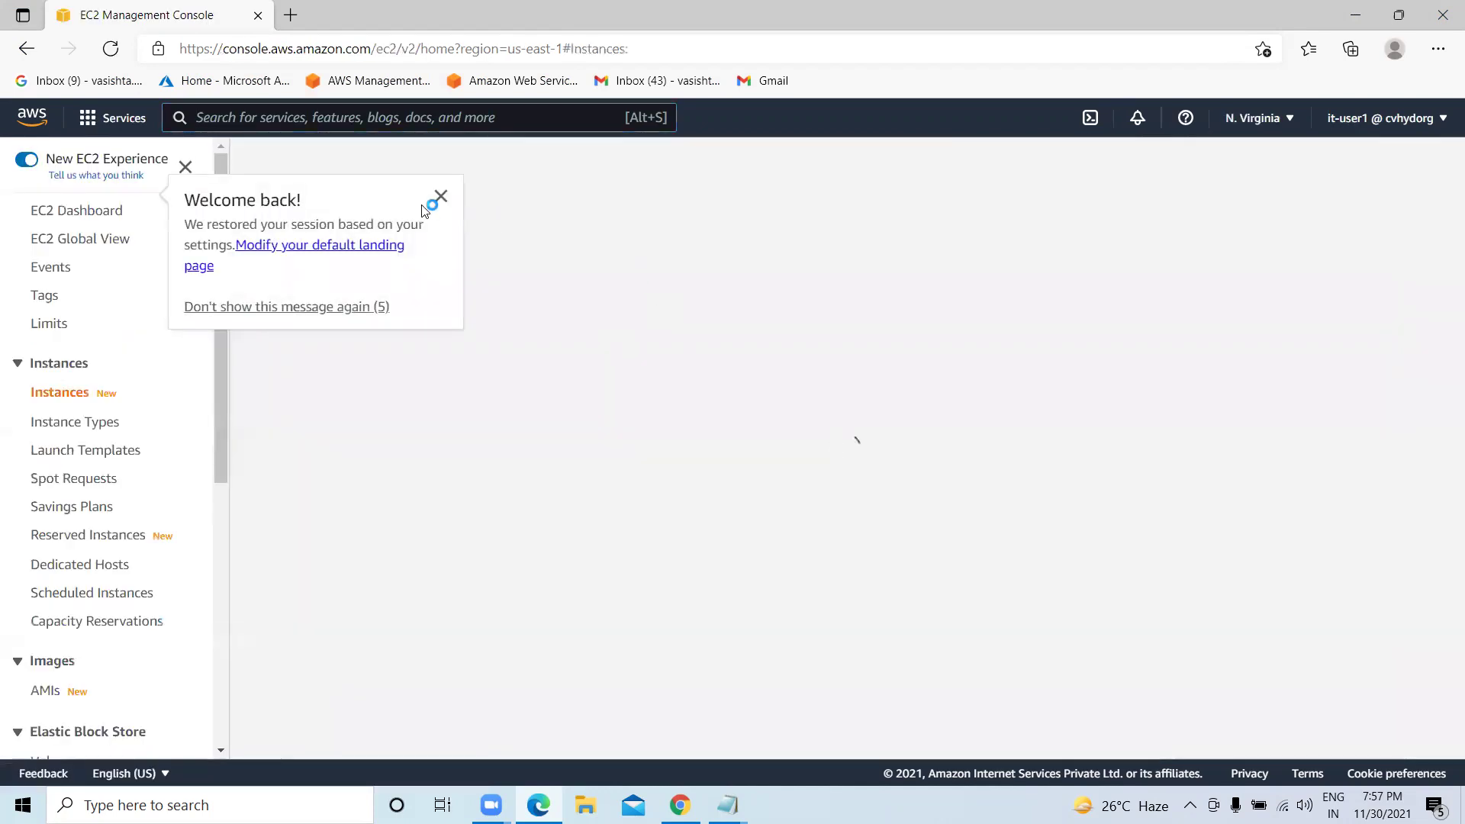
pyautogui.click(442, 196)
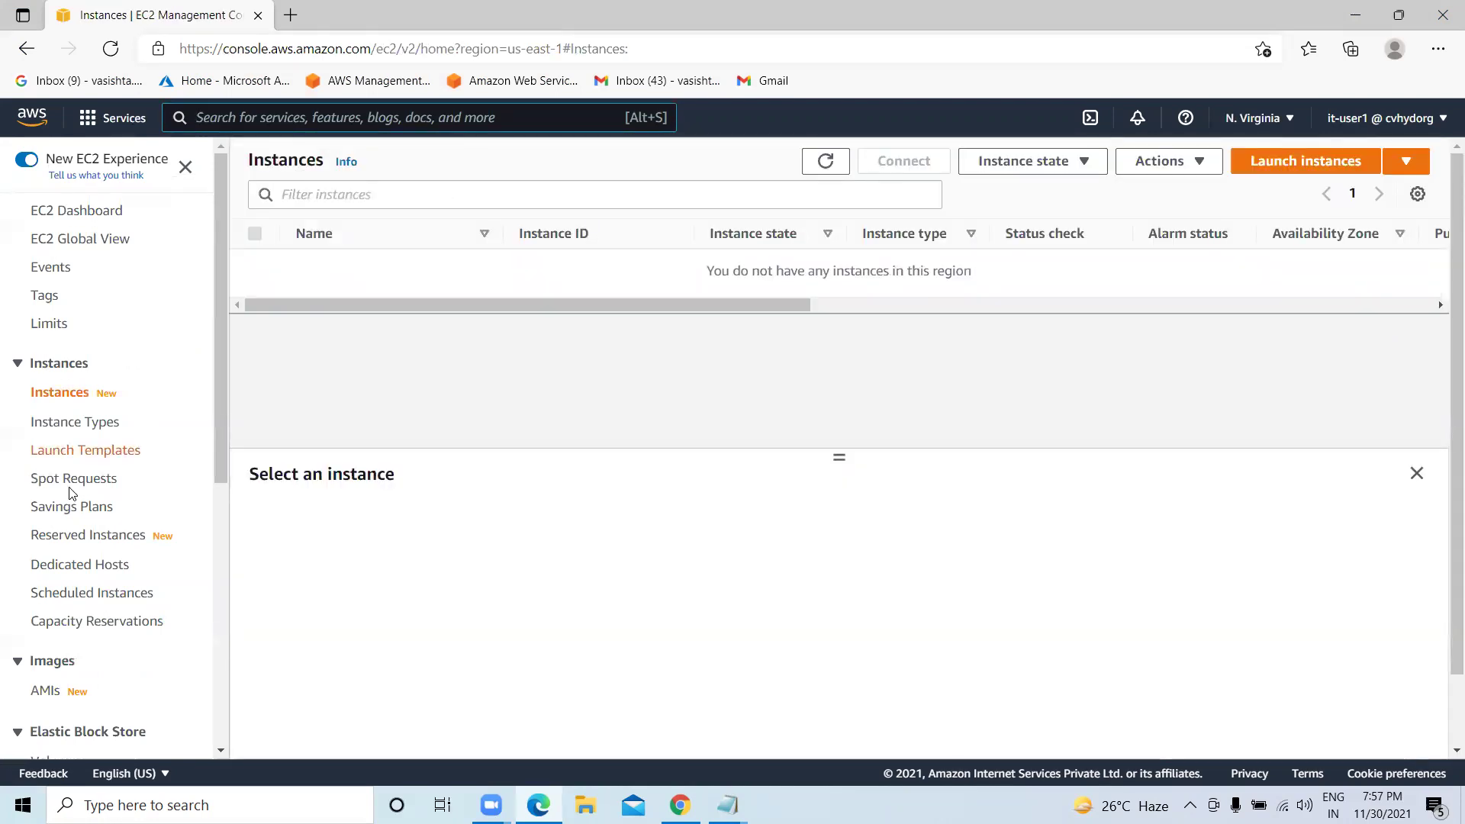
pyautogui.scroll(-5, 28, 488)
pyautogui.scroll(-2, 66, 318)
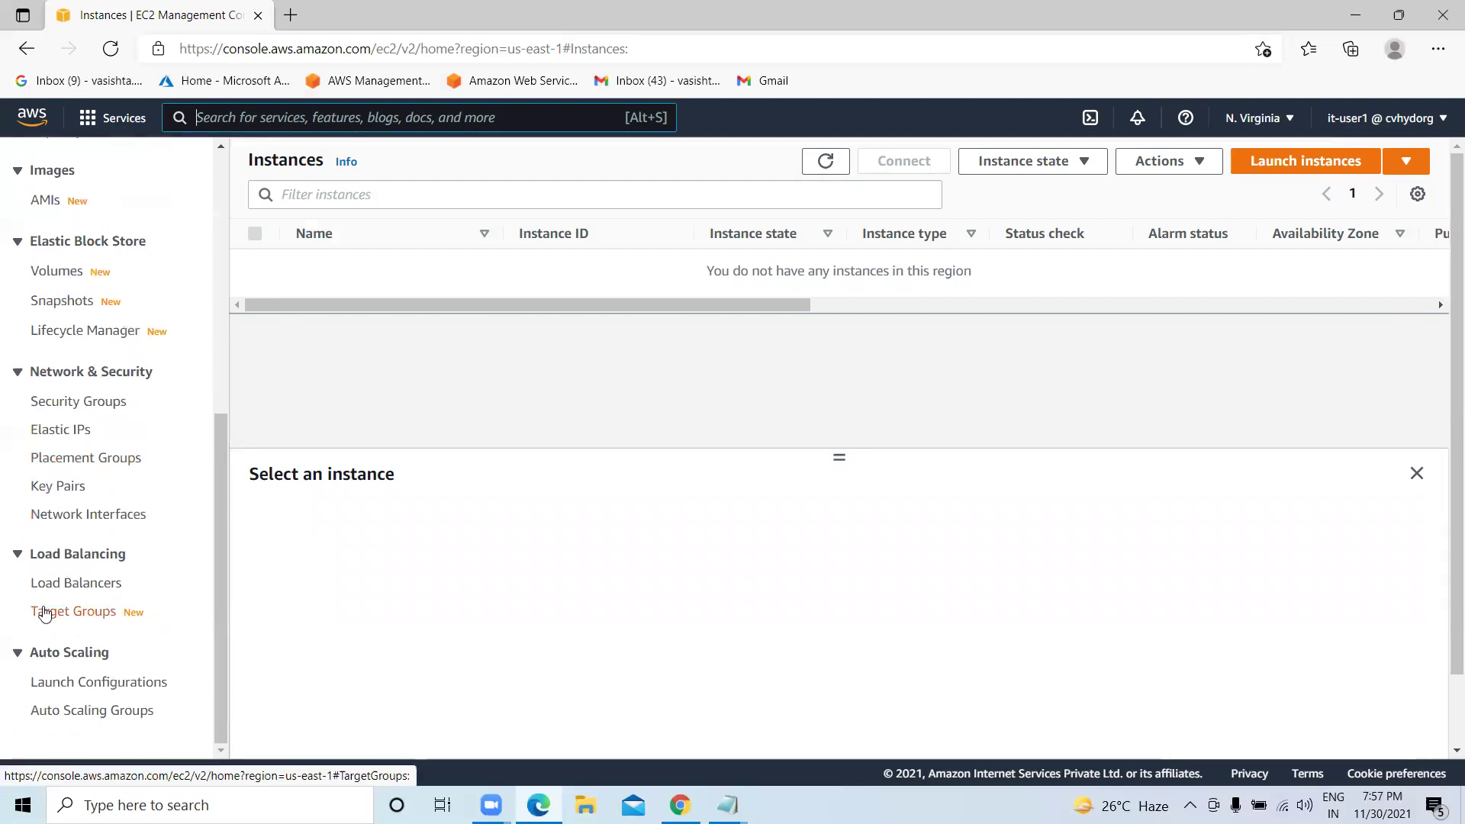
pyautogui.click(1328, 172)
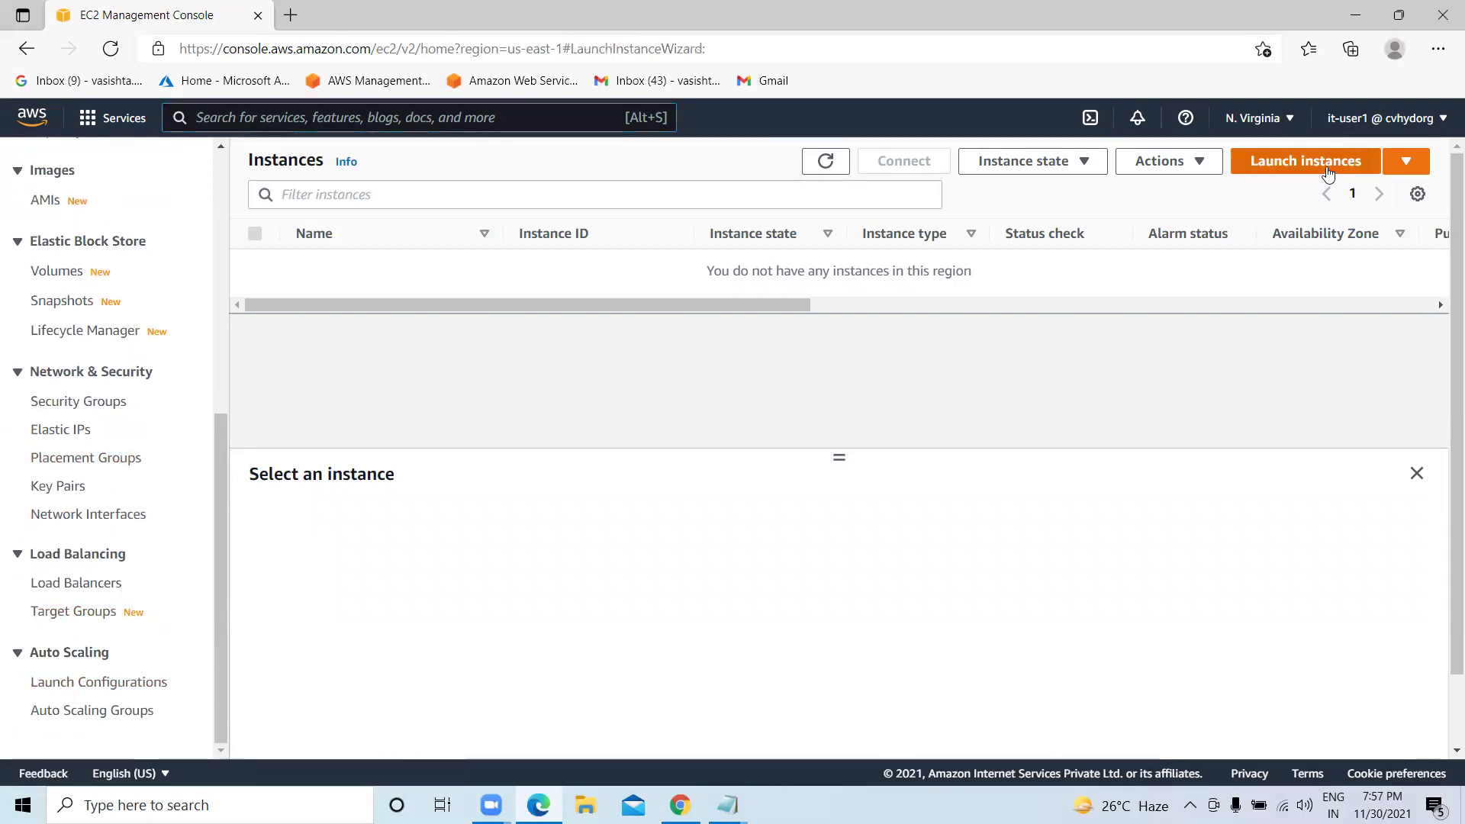
pyautogui.click(40, 518)
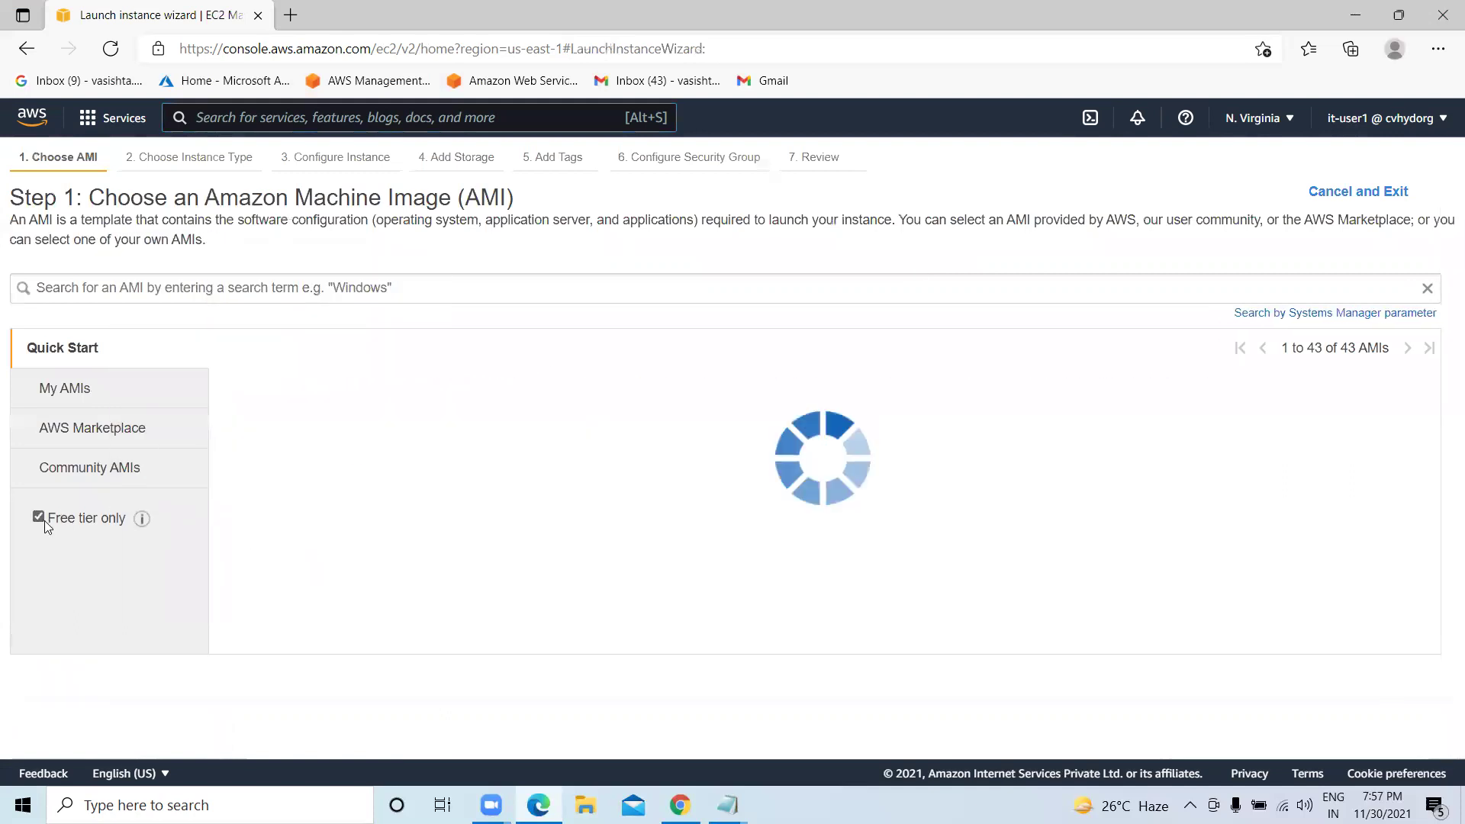
# Select the Amazon Linux 2 Kernel 5.10 AMI and switch the region to Asia Pacific (Mumbai).
pyautogui.click(1372, 392)
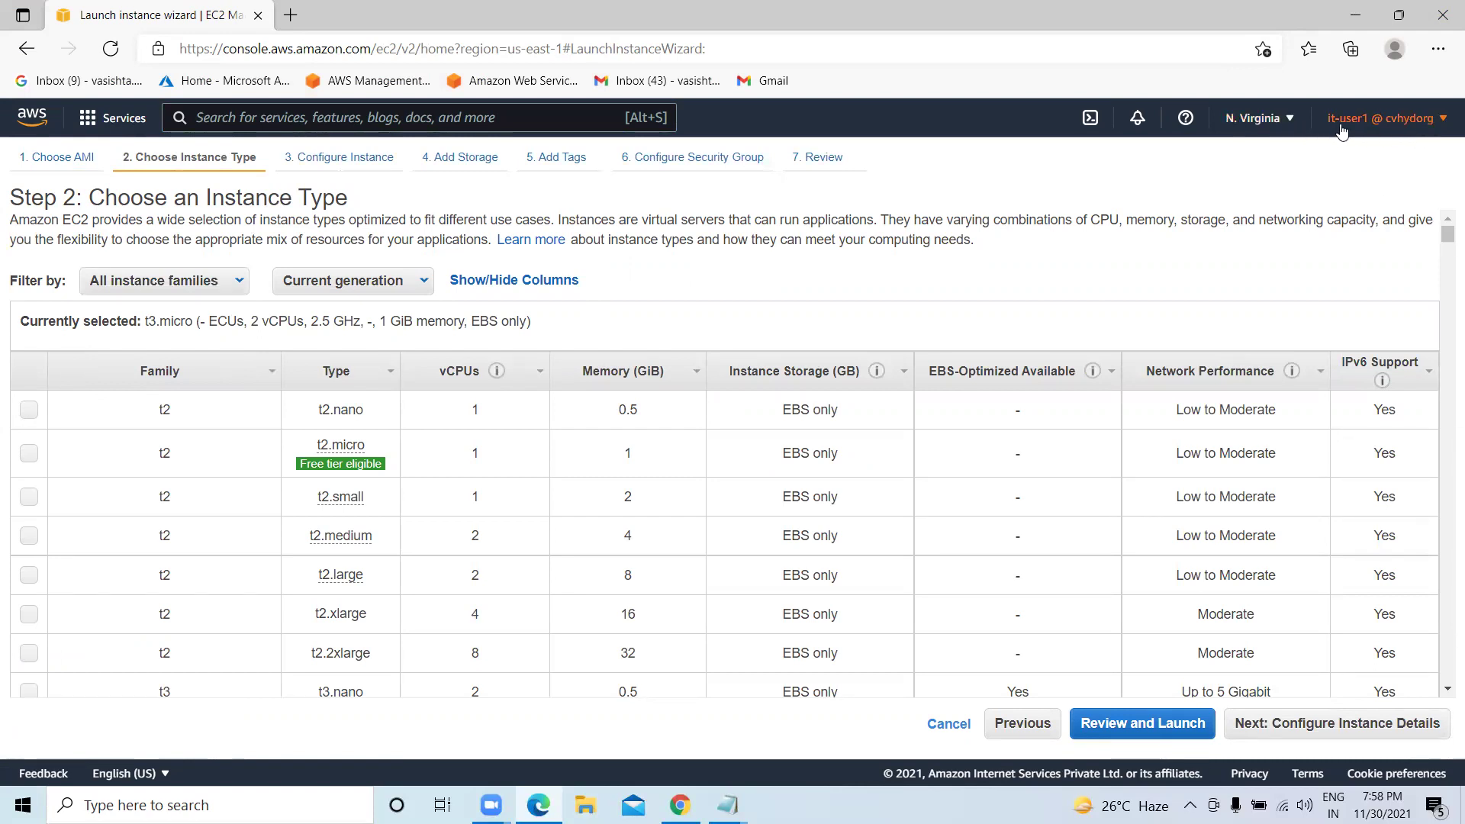
pyautogui.click(1289, 122)
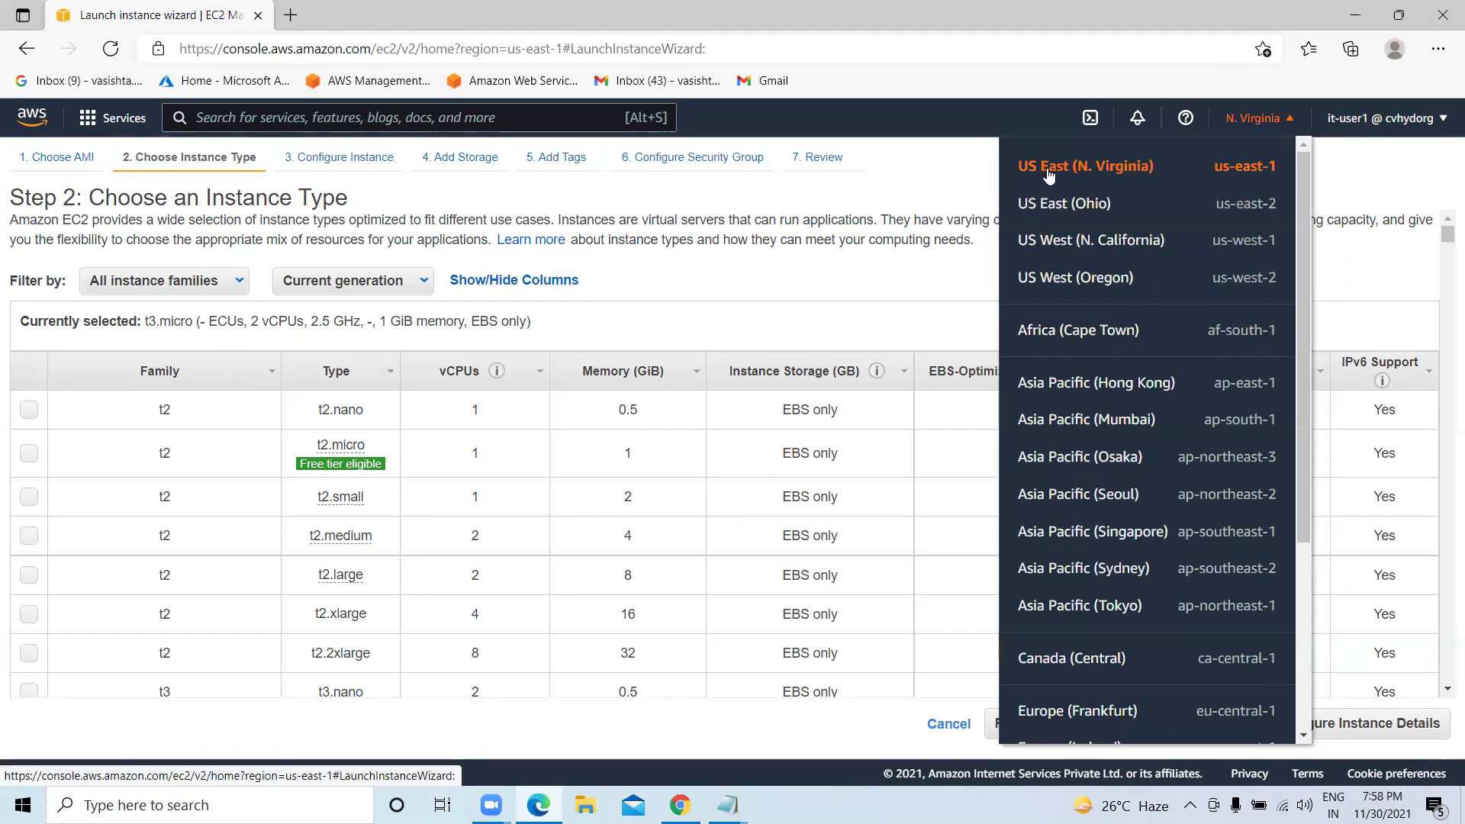
pyautogui.scroll(-2, 1135, 342)
pyautogui.scroll(-1, 1134, 342)
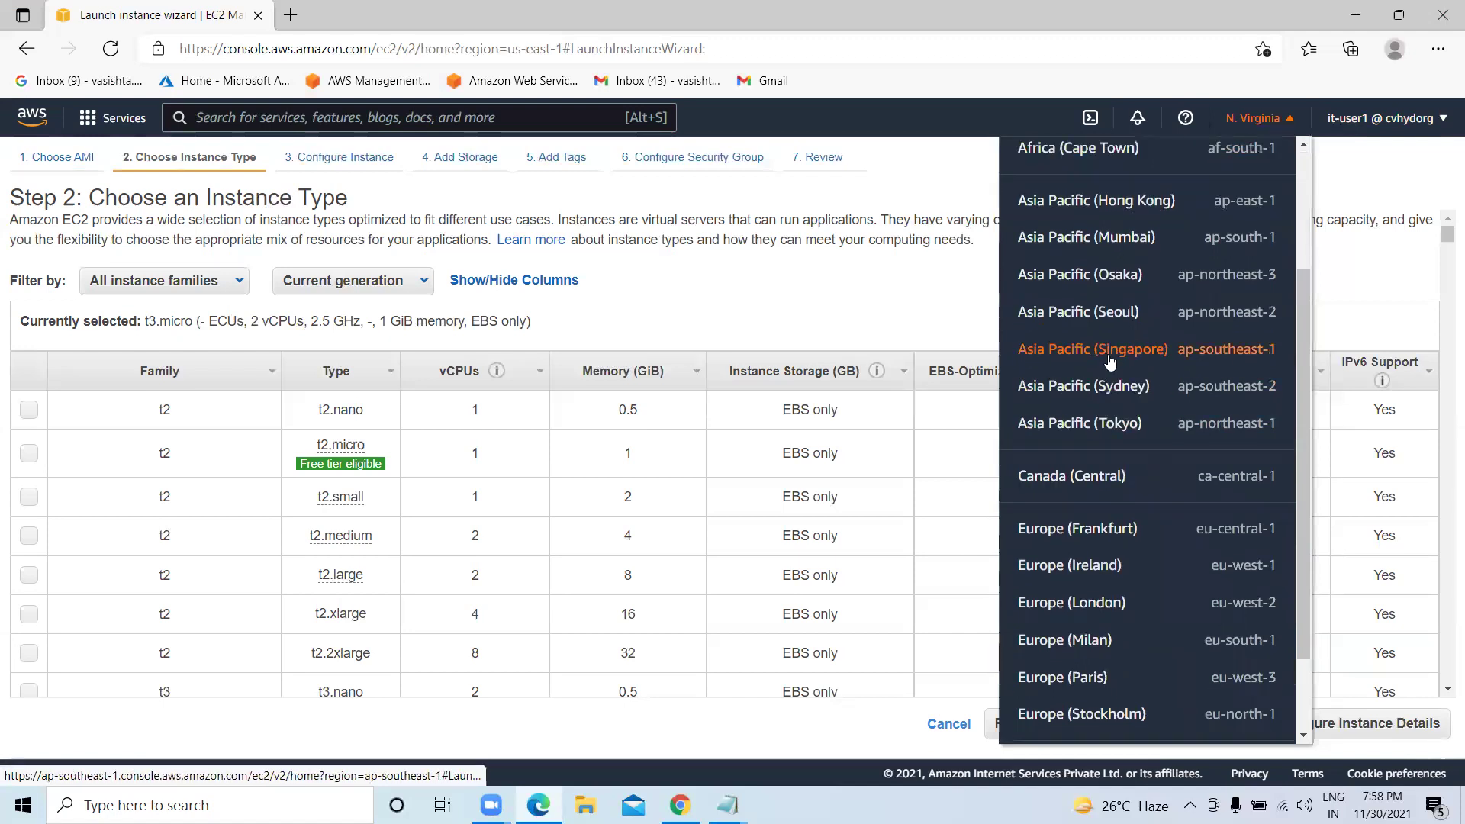
pyautogui.click(1129, 237)
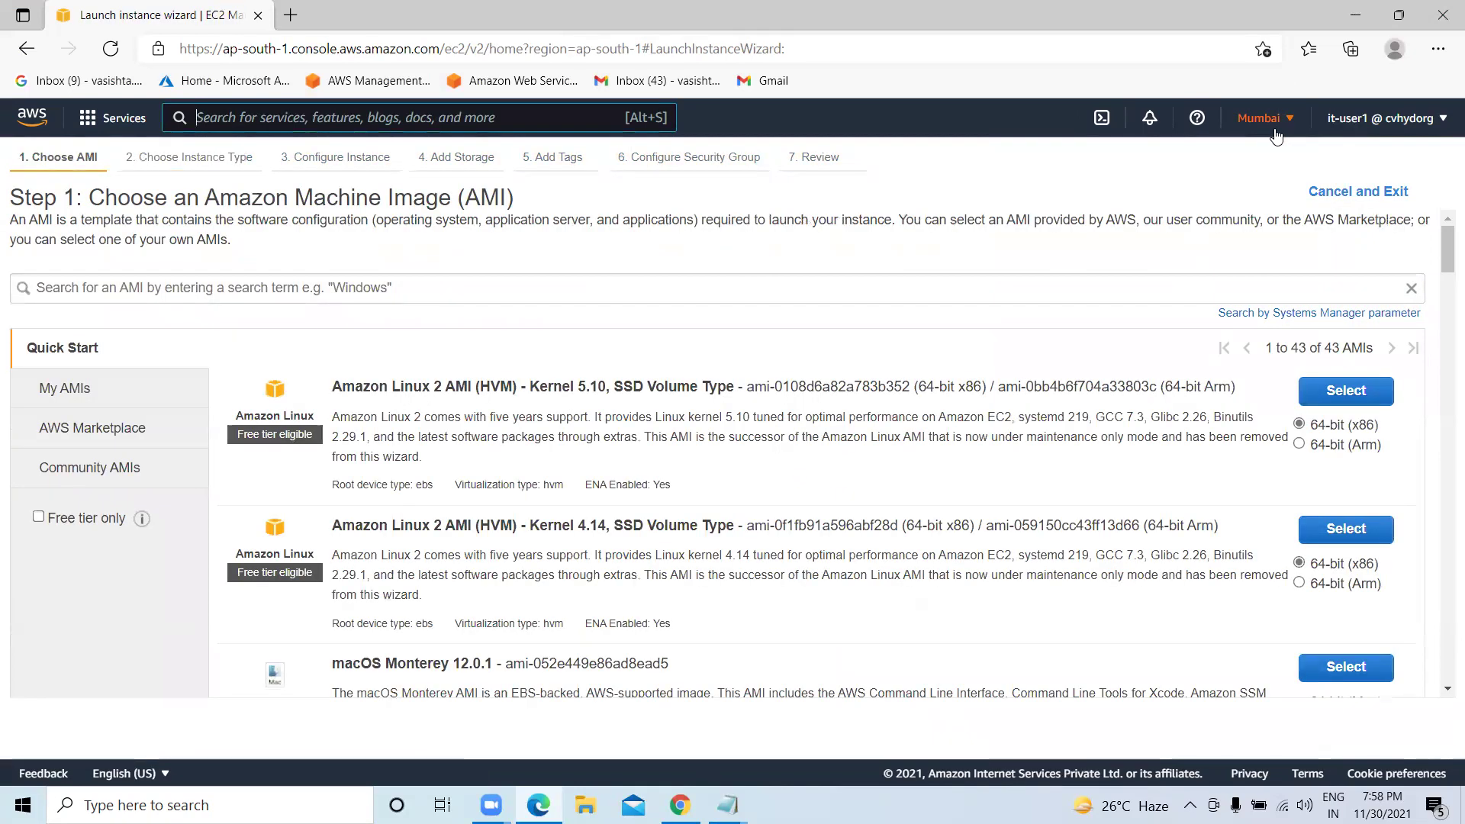
# Switch the region to Europe (Ireland) and open the signed-in user's account menu.
pyautogui.click(1273, 122)
pyautogui.scroll(-2, 1107, 567)
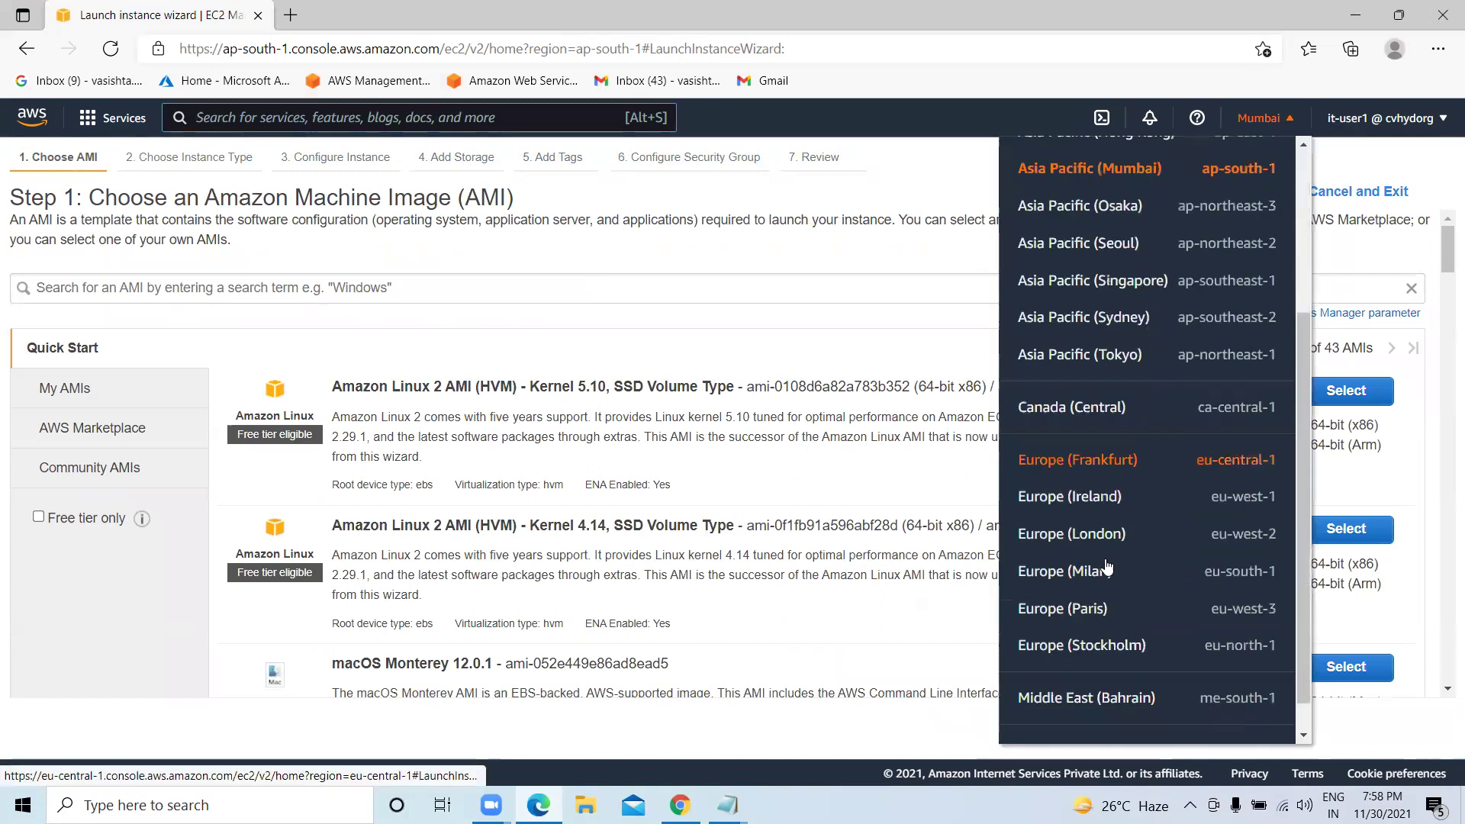
pyautogui.scroll(-1, 1107, 568)
pyautogui.click(1101, 467)
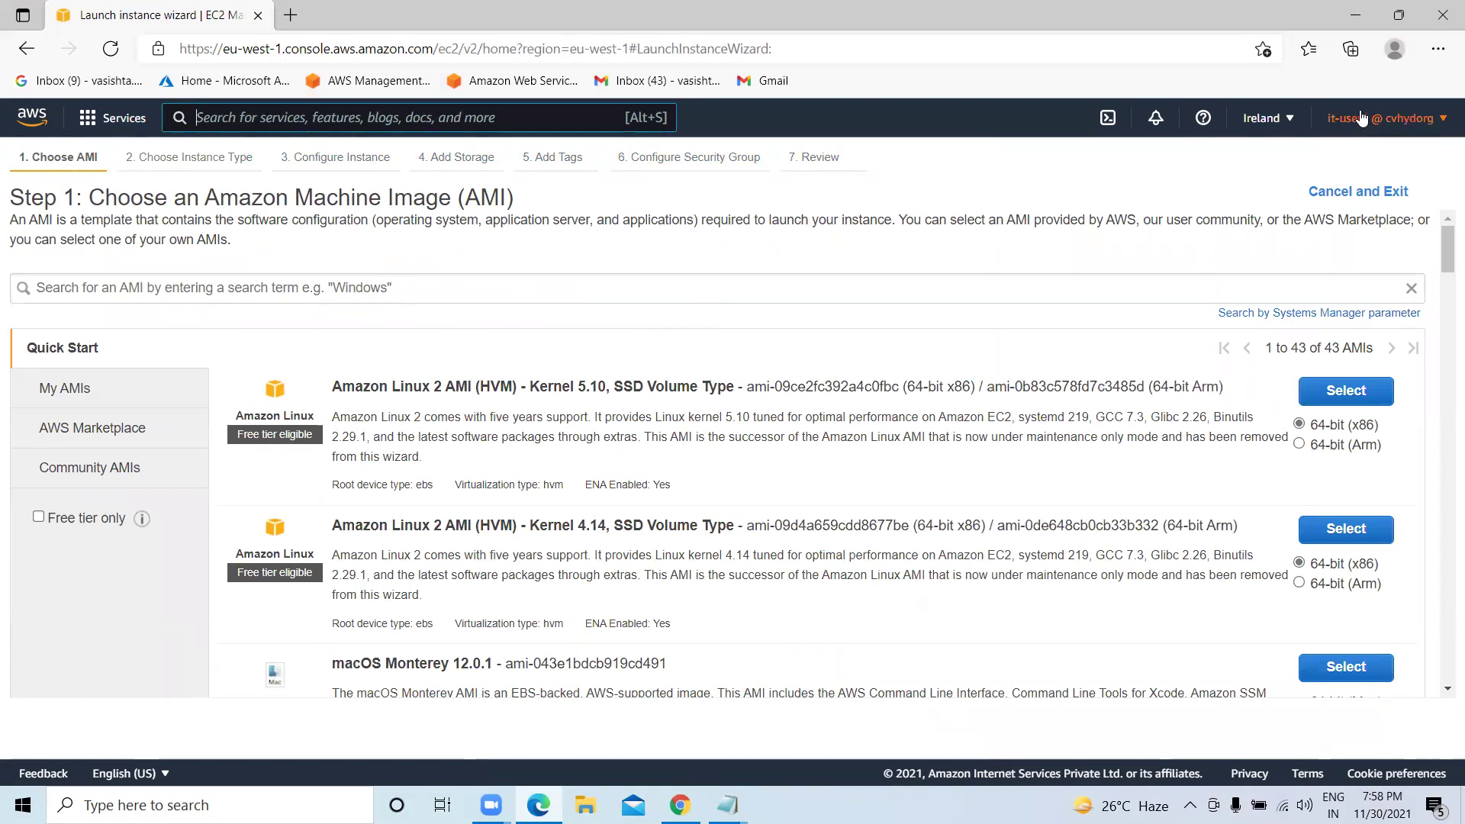
pyautogui.click(1386, 119)
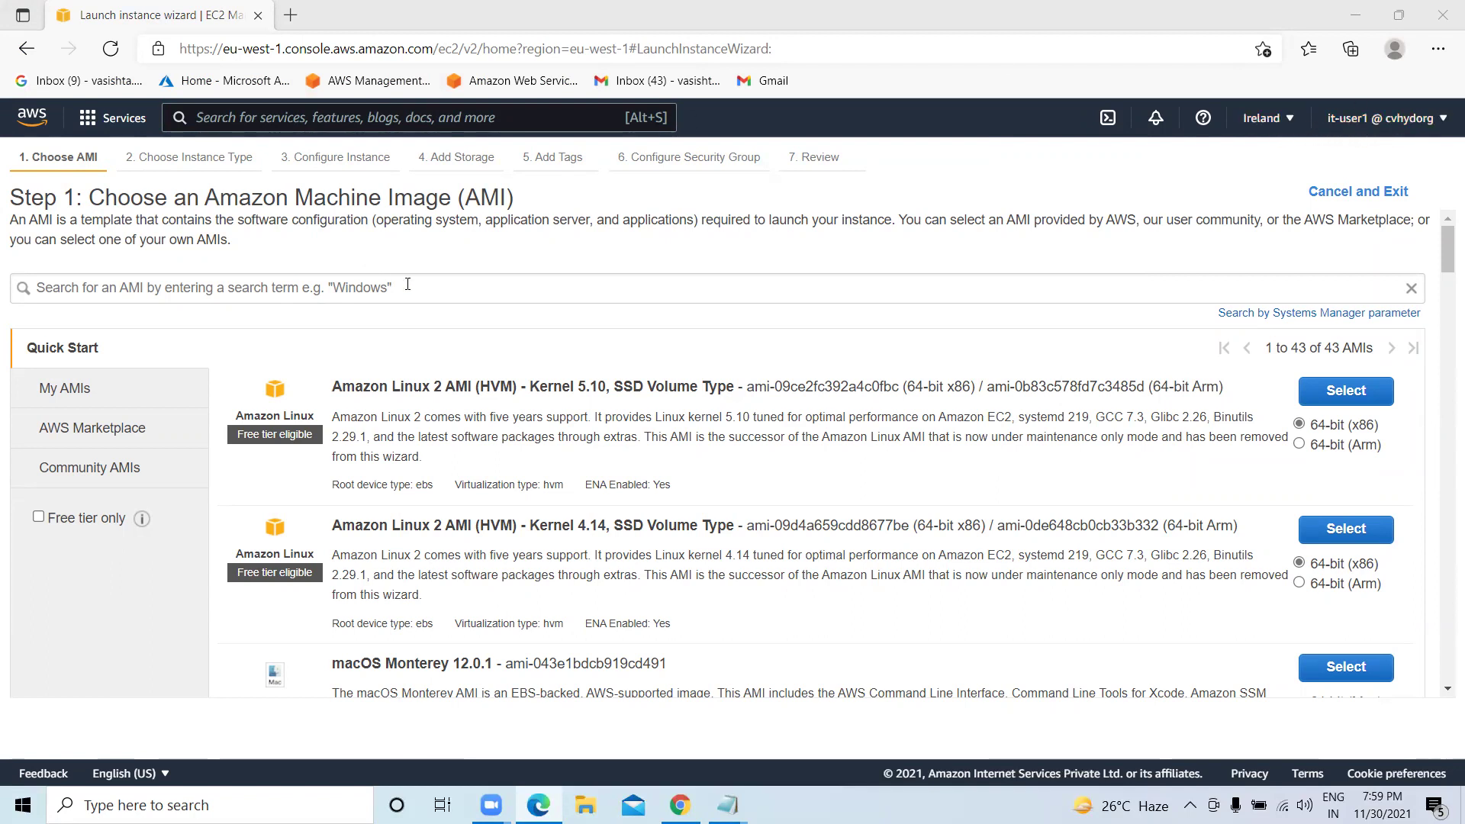
# Back in the administrator's Chrome window, go via Security credentials to the IAM User groups list.
pyautogui.moveTo(680, 805)
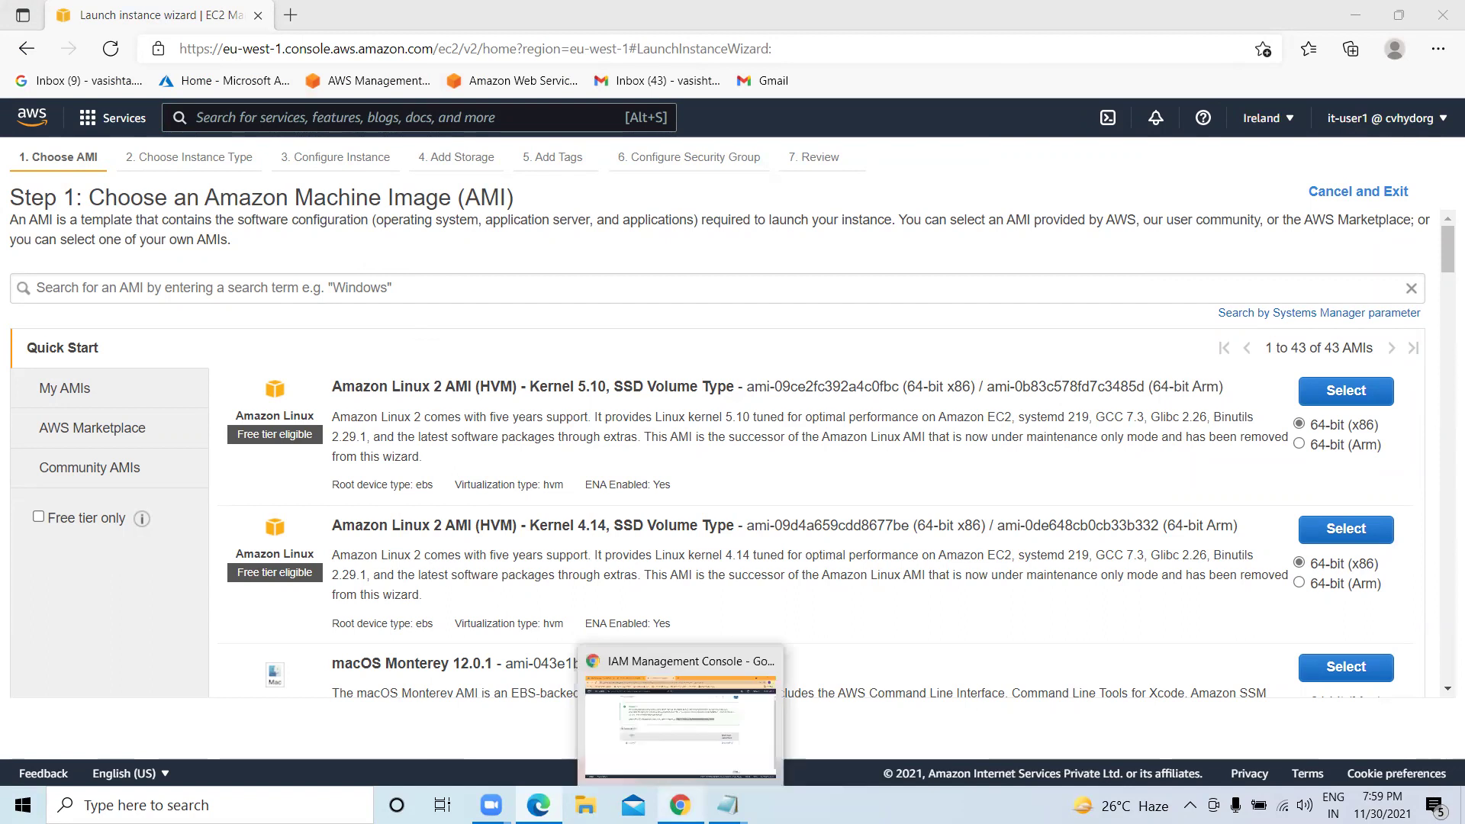
pyautogui.click(675, 724)
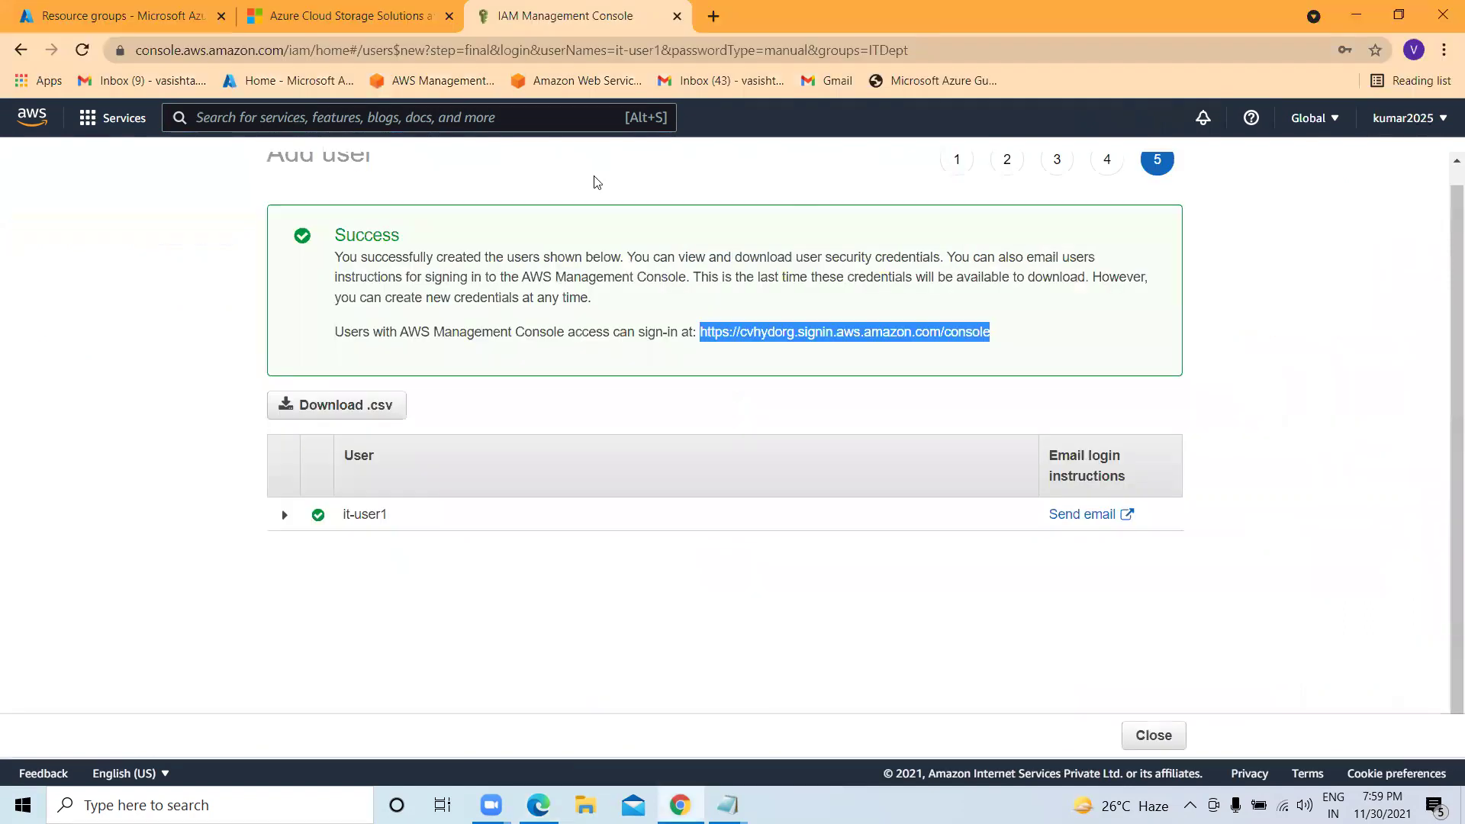
pyautogui.click(1433, 125)
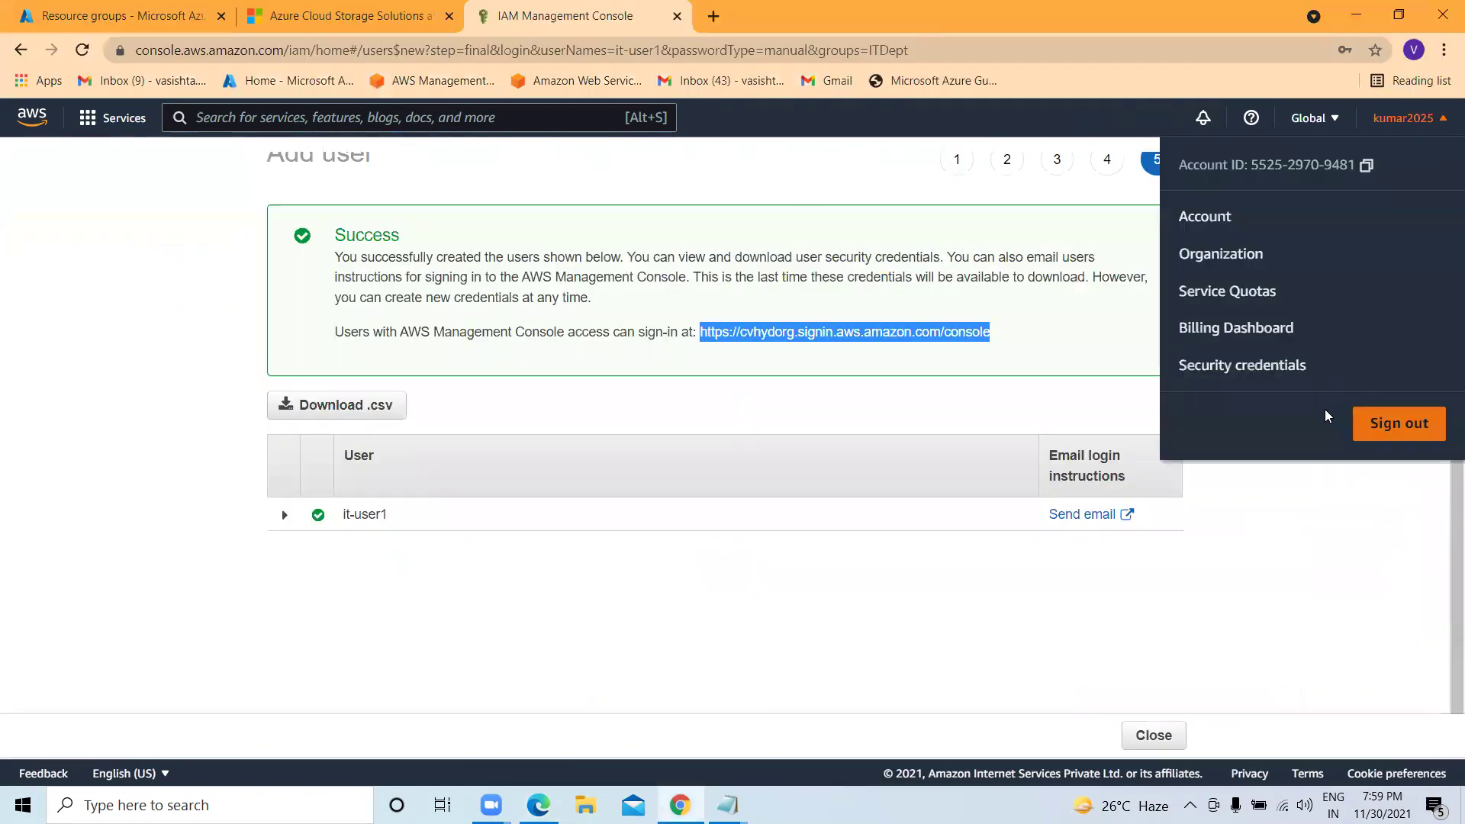
pyautogui.click(1195, 368)
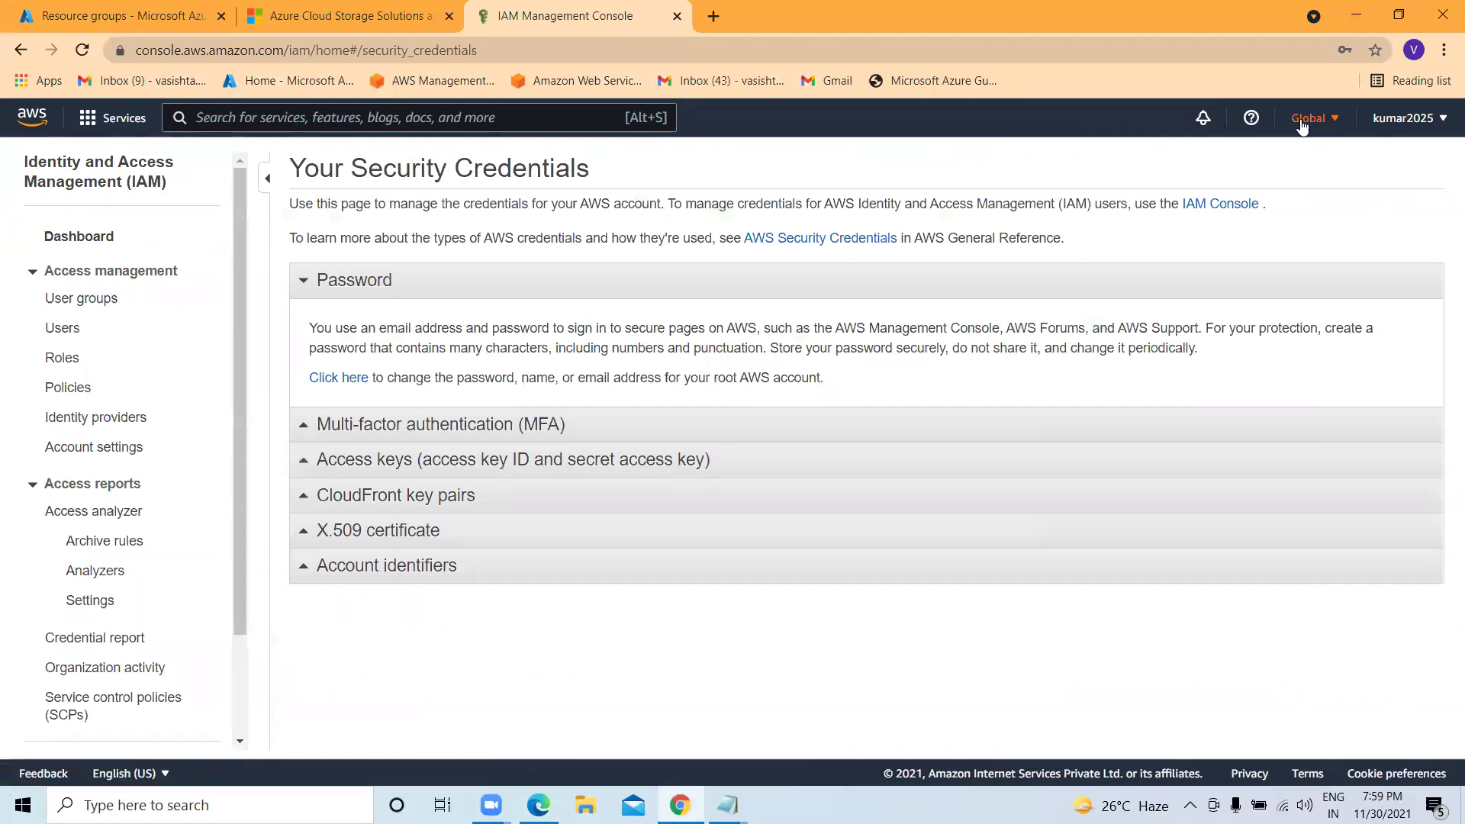
pyautogui.click(1334, 122)
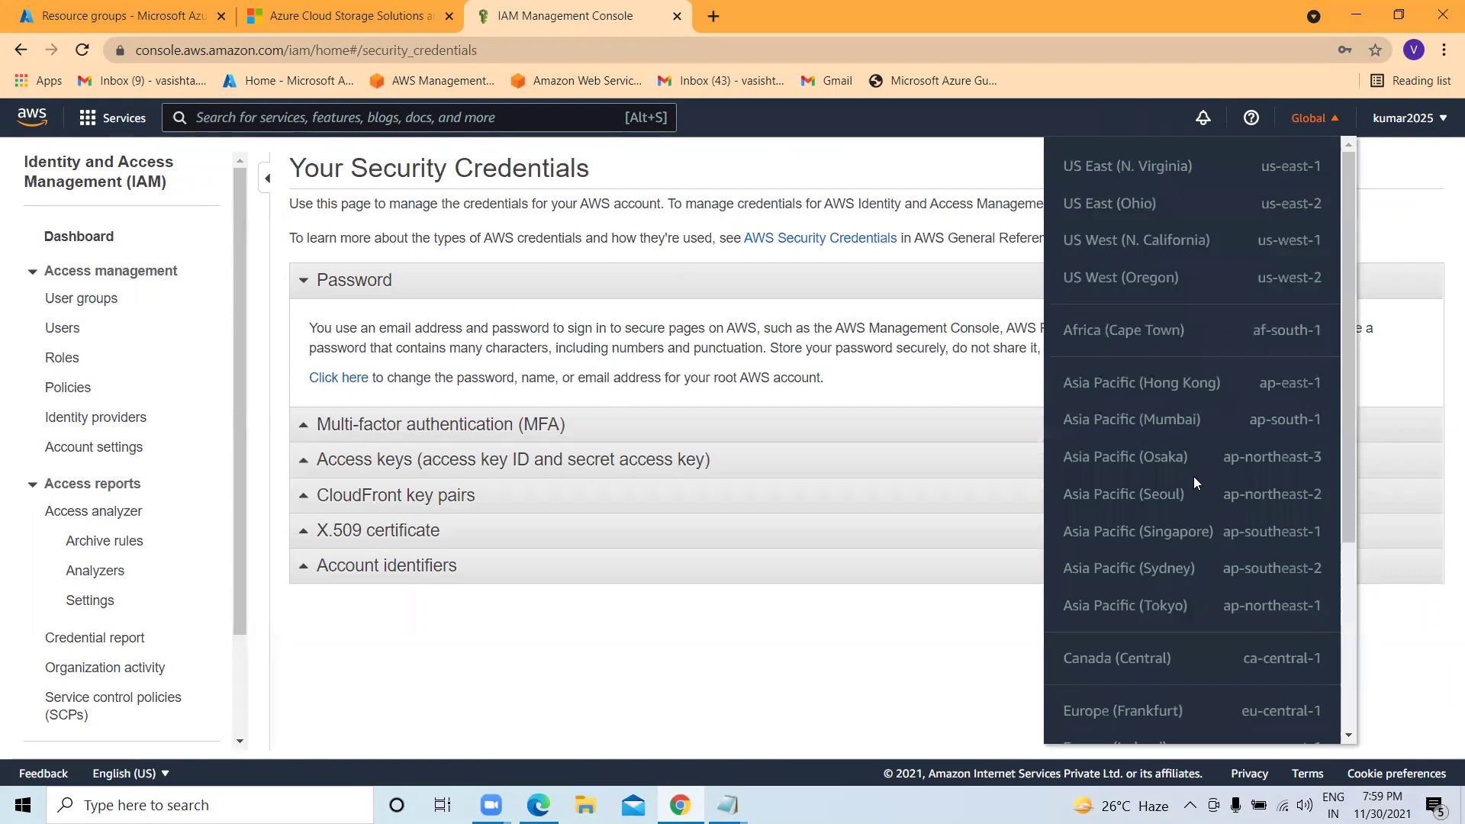
pyautogui.click(615, 661)
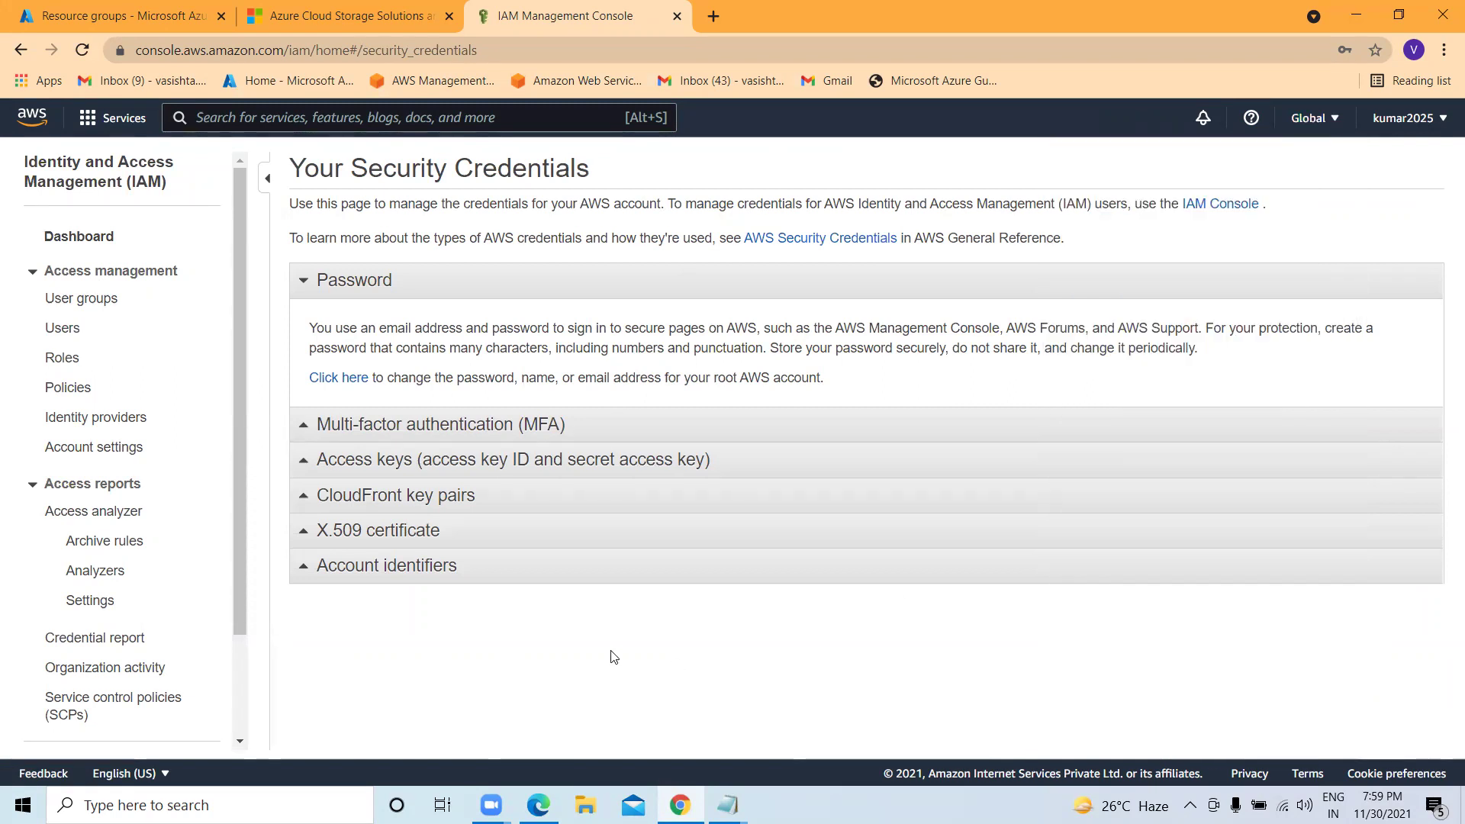
pyautogui.click(57, 329)
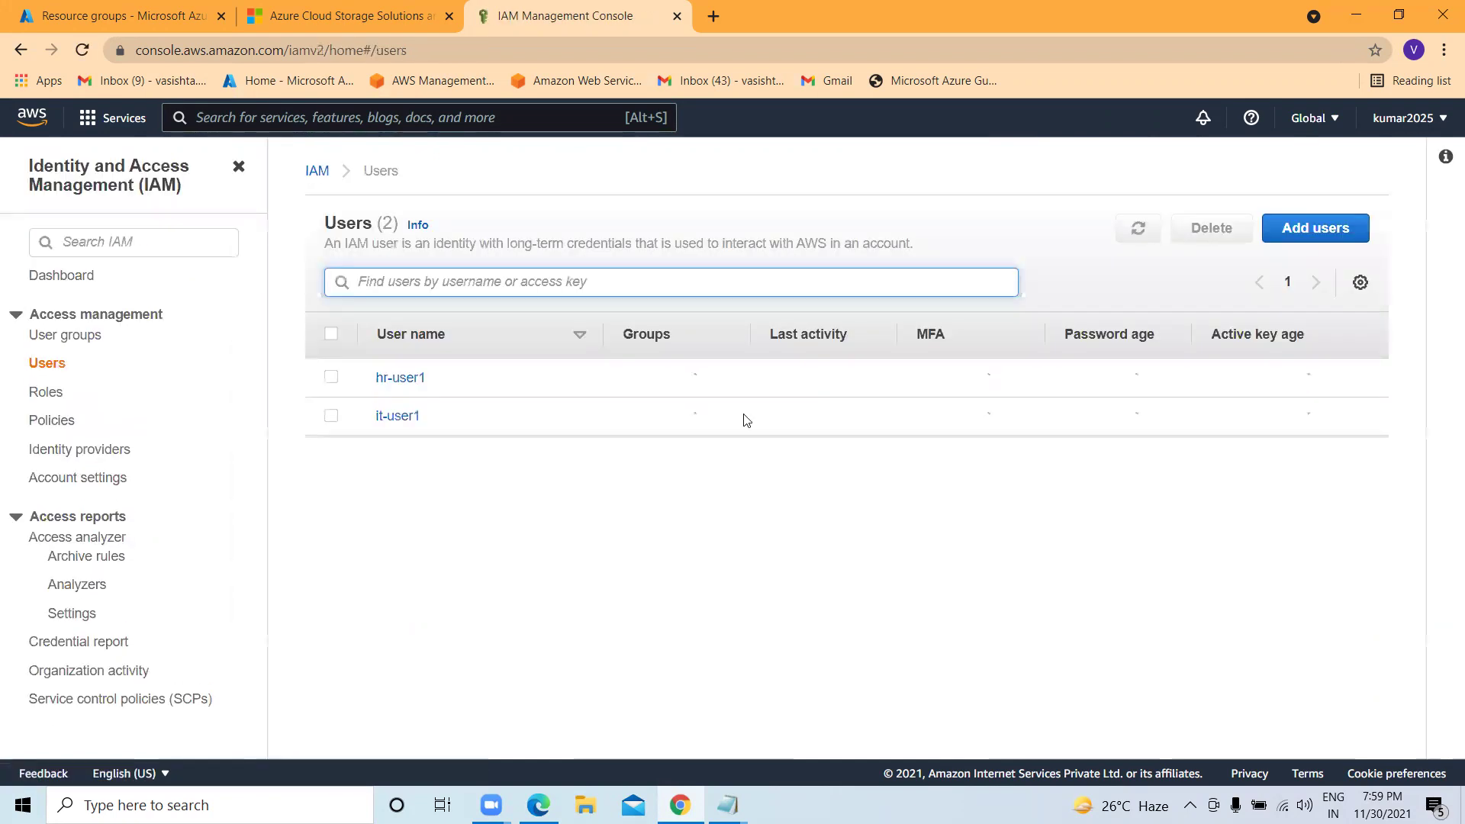
pyautogui.click(45, 340)
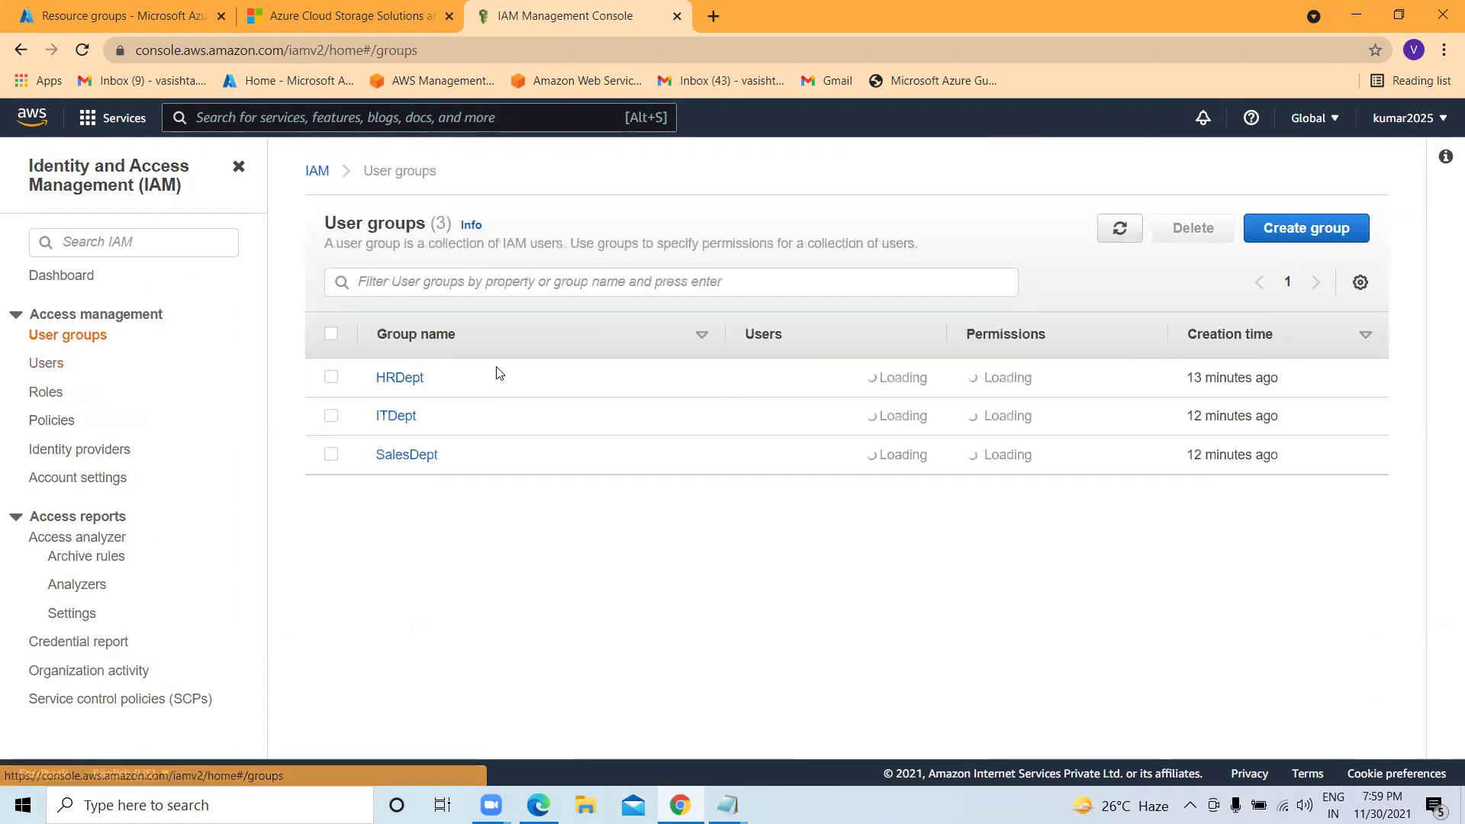
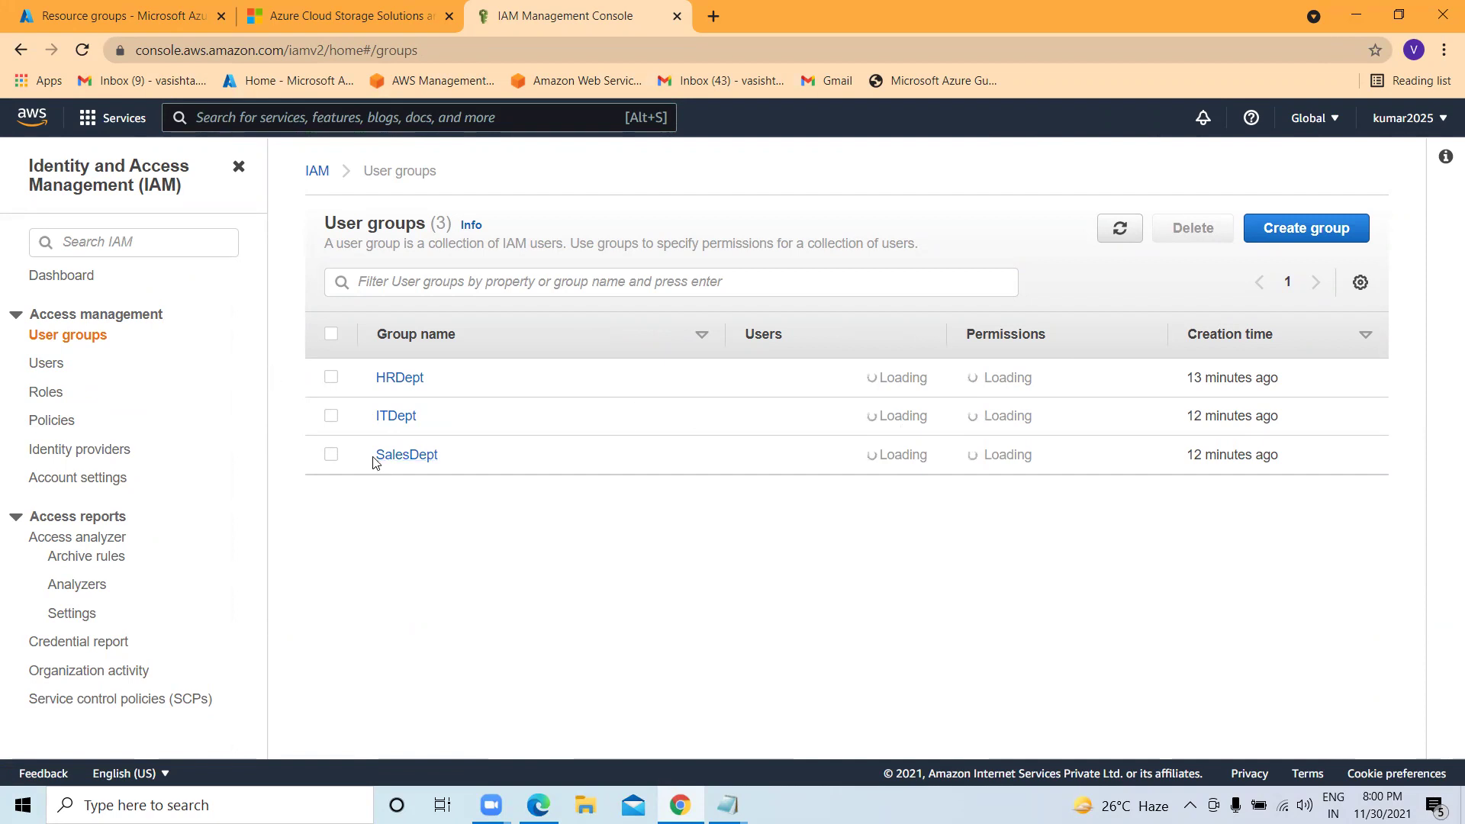
# Refresh the group list, then delete SalesDept, pasting its name as confirmation.
pyautogui.click(332, 456)
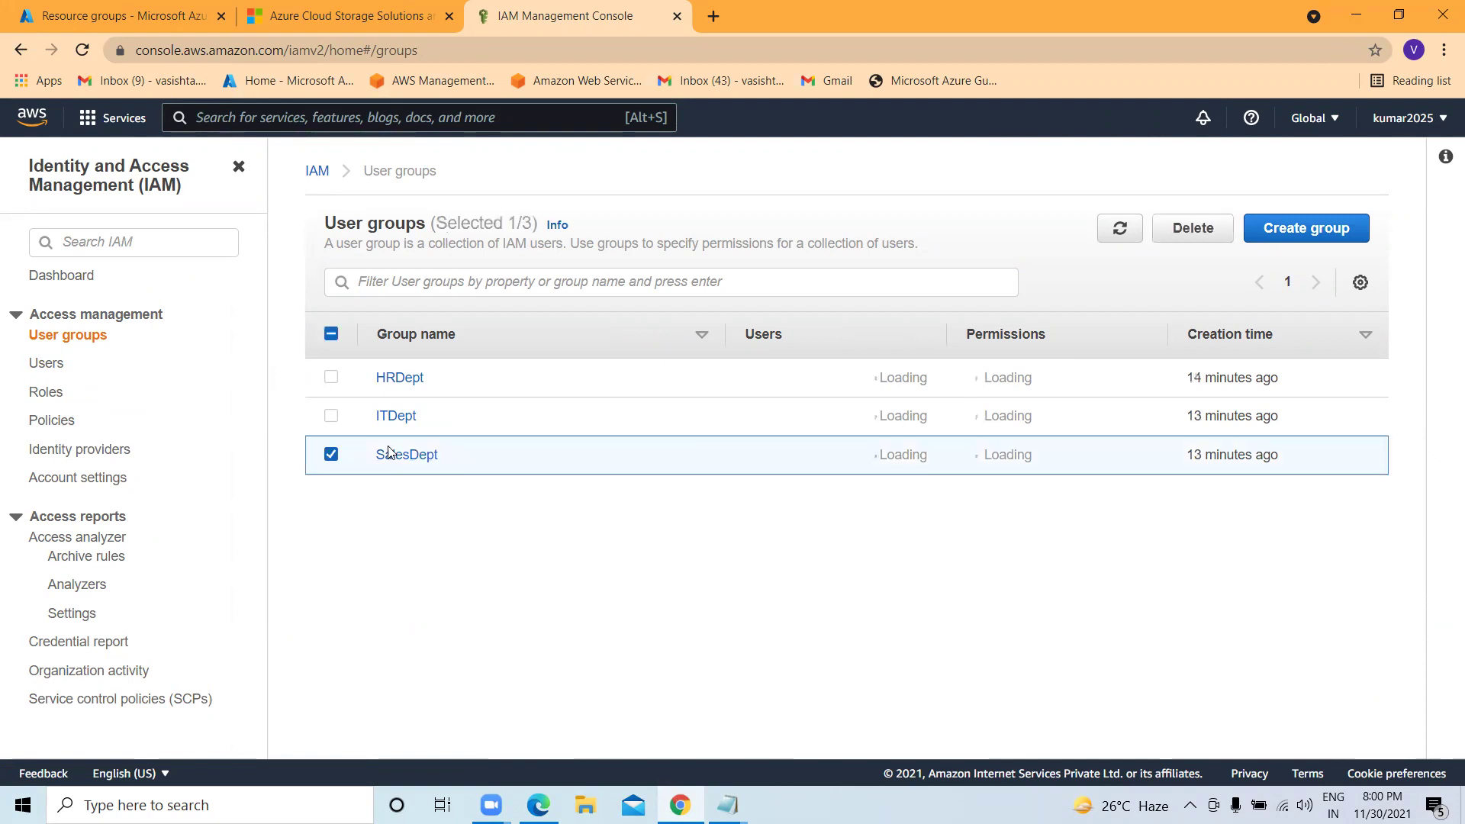
pyautogui.click(331, 455)
pyautogui.click(1120, 228)
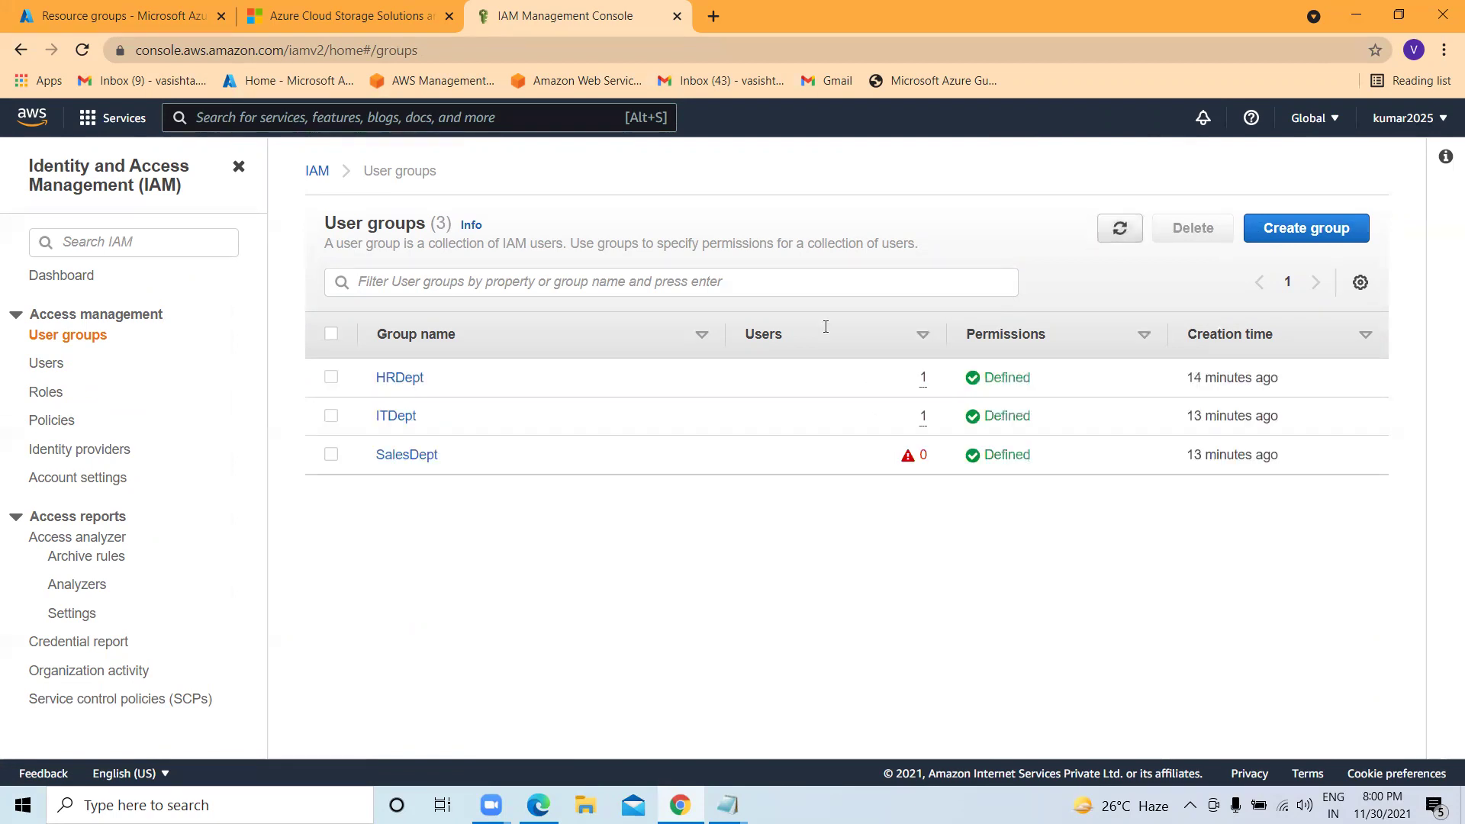
pyautogui.click(332, 455)
pyautogui.click(1206, 227)
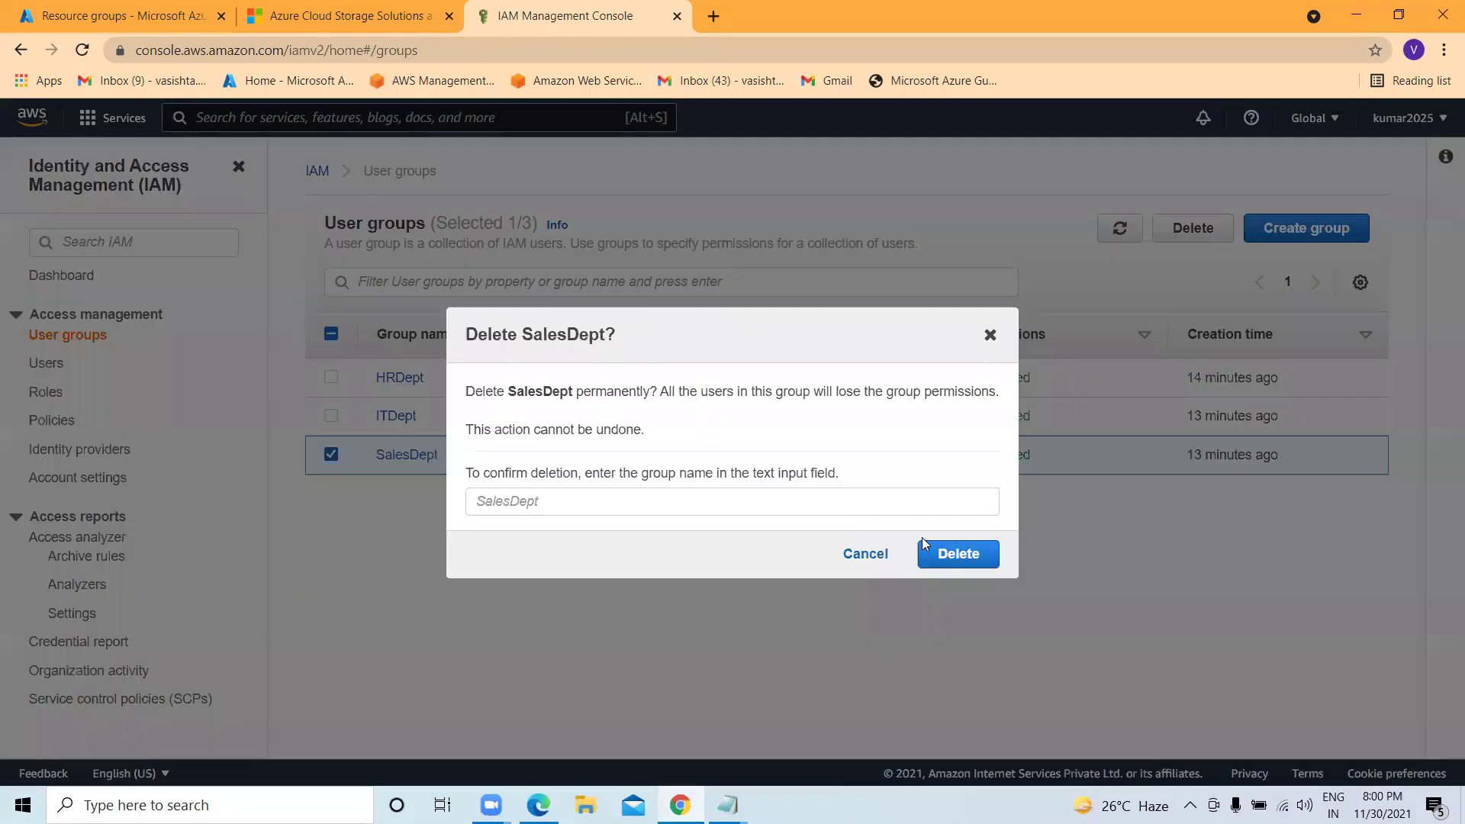
pyautogui.moveTo(538, 390); pyautogui.dragTo(507, 391)
pyautogui.rightClick(531, 396)
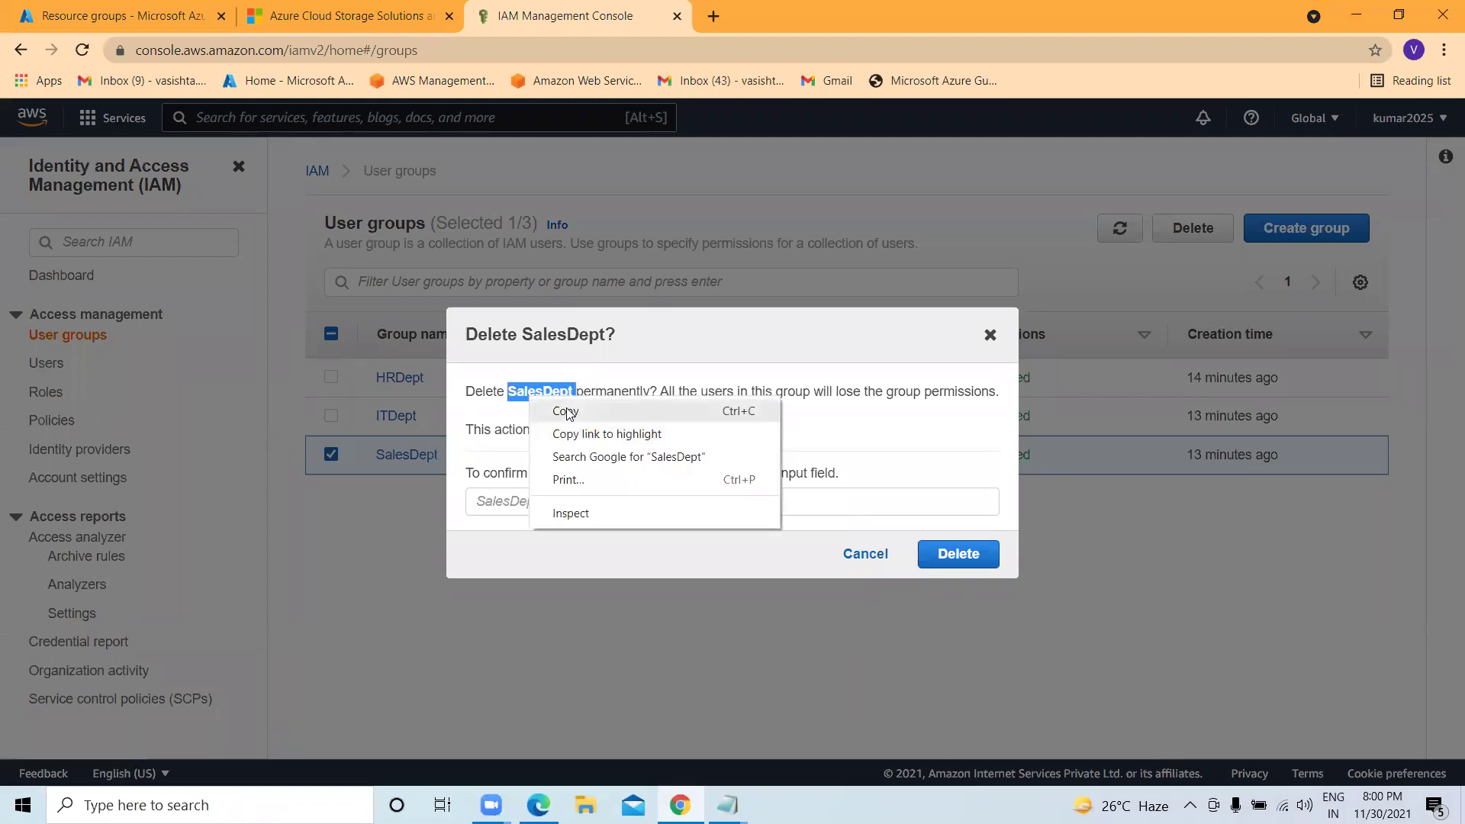
pyautogui.click(566, 412)
pyautogui.click(514, 501)
pyautogui.hotkey('ctrl', 'v')
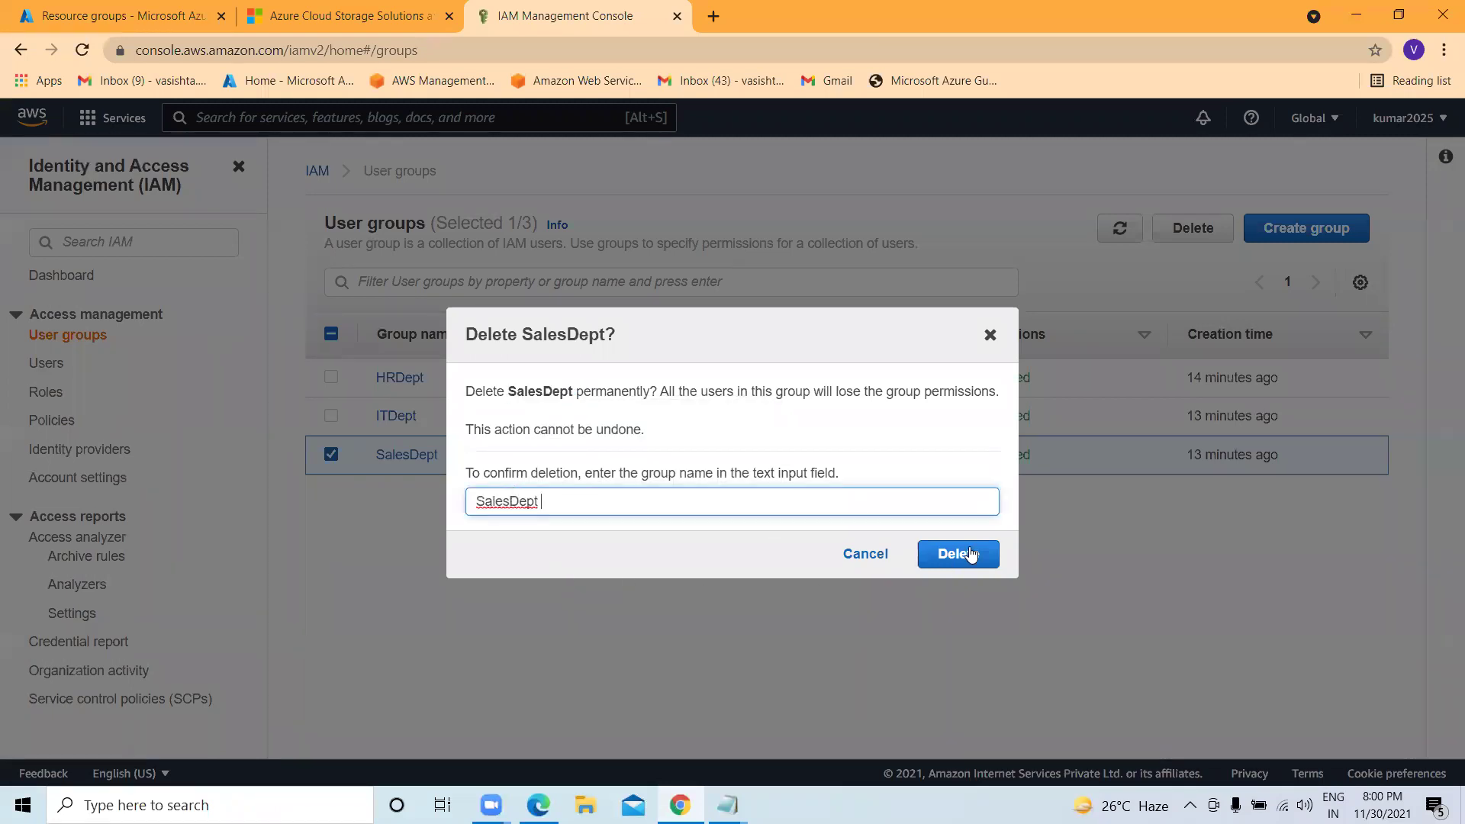
pyautogui.click(966, 555)
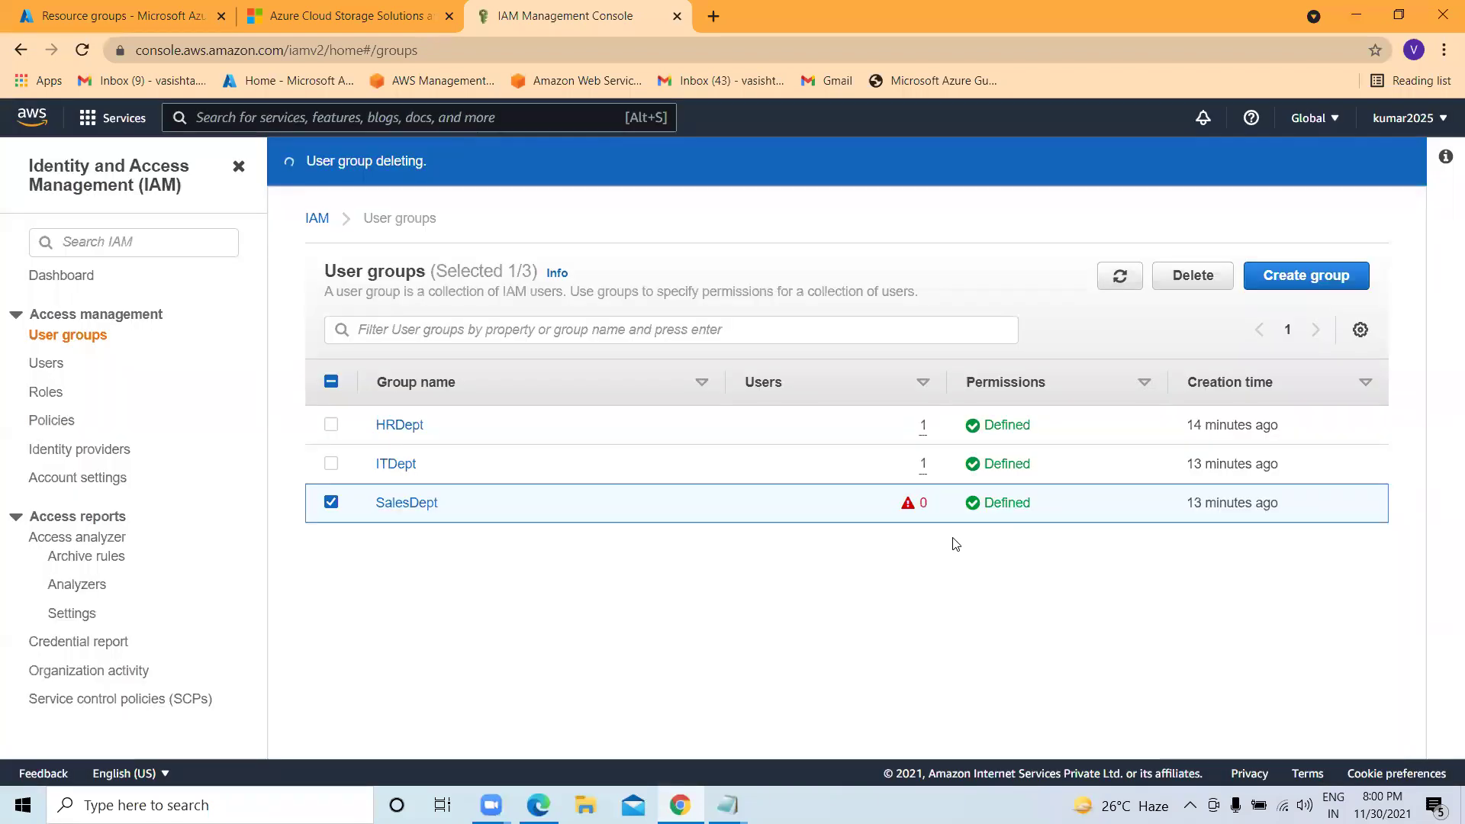
# Attempt to delete ITDept, then cancel the prompt and dismiss the deletion notice.
pyautogui.click(331, 463)
pyautogui.click(1202, 273)
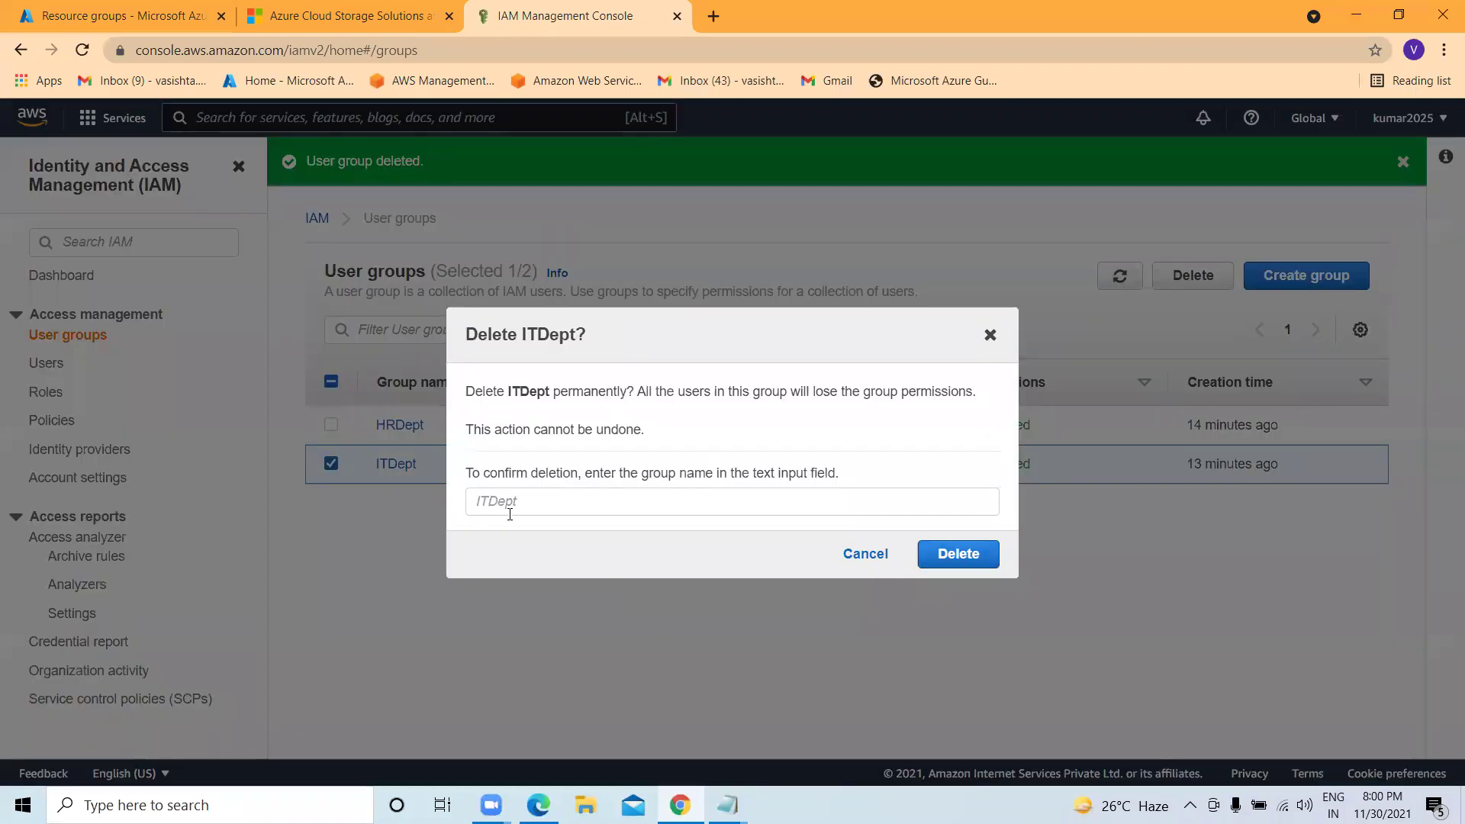
pyautogui.moveTo(549, 388); pyautogui.dragTo(505, 390)
pyautogui.rightClick(511, 392)
pyautogui.click(546, 409)
pyautogui.click(519, 510)
pyautogui.hotkey('ctrl', 'v')
pyautogui.click(943, 556)
pyautogui.click(946, 551)
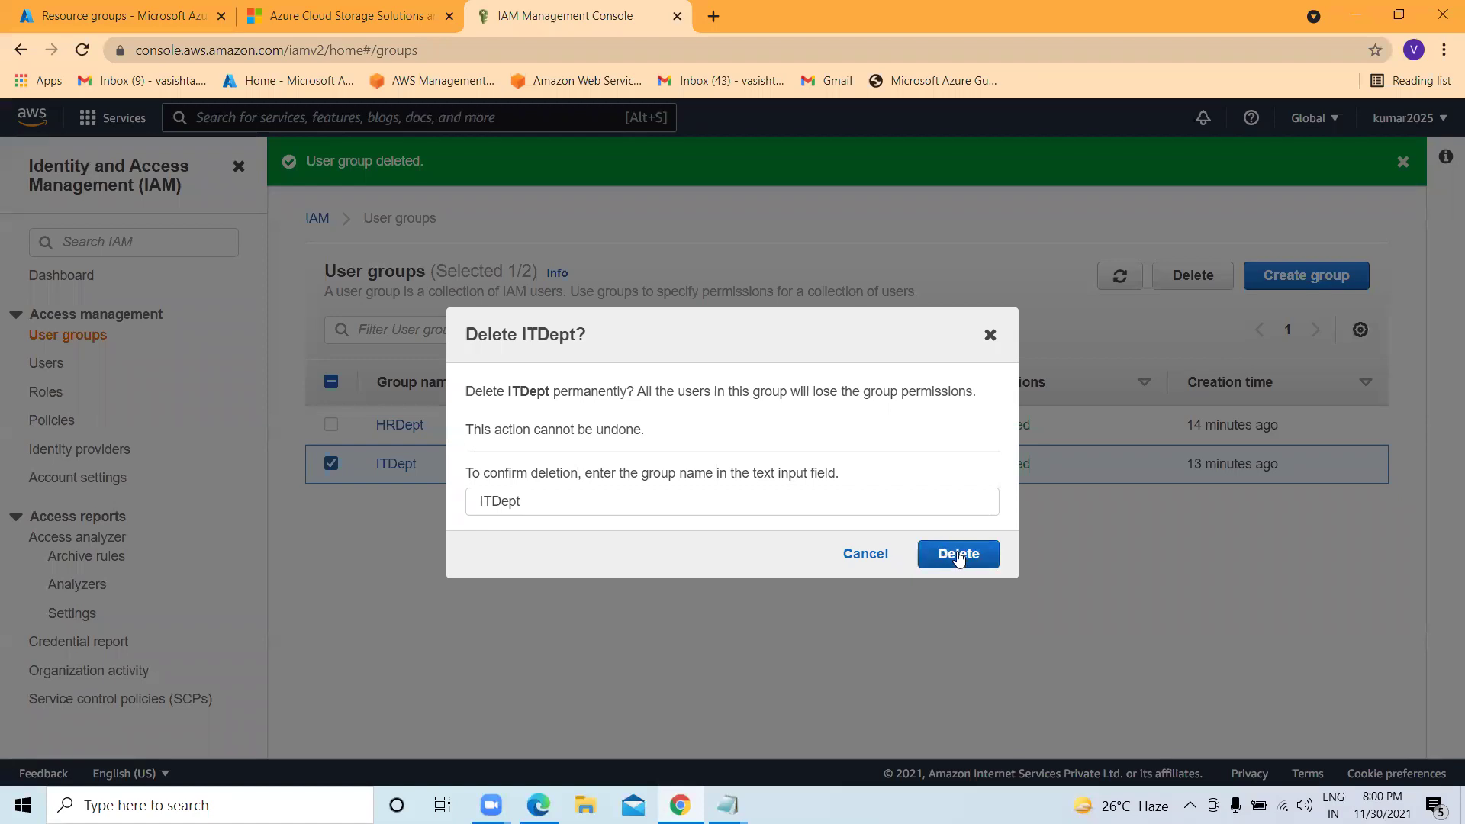
pyautogui.click(554, 495)
pyautogui.click(965, 556)
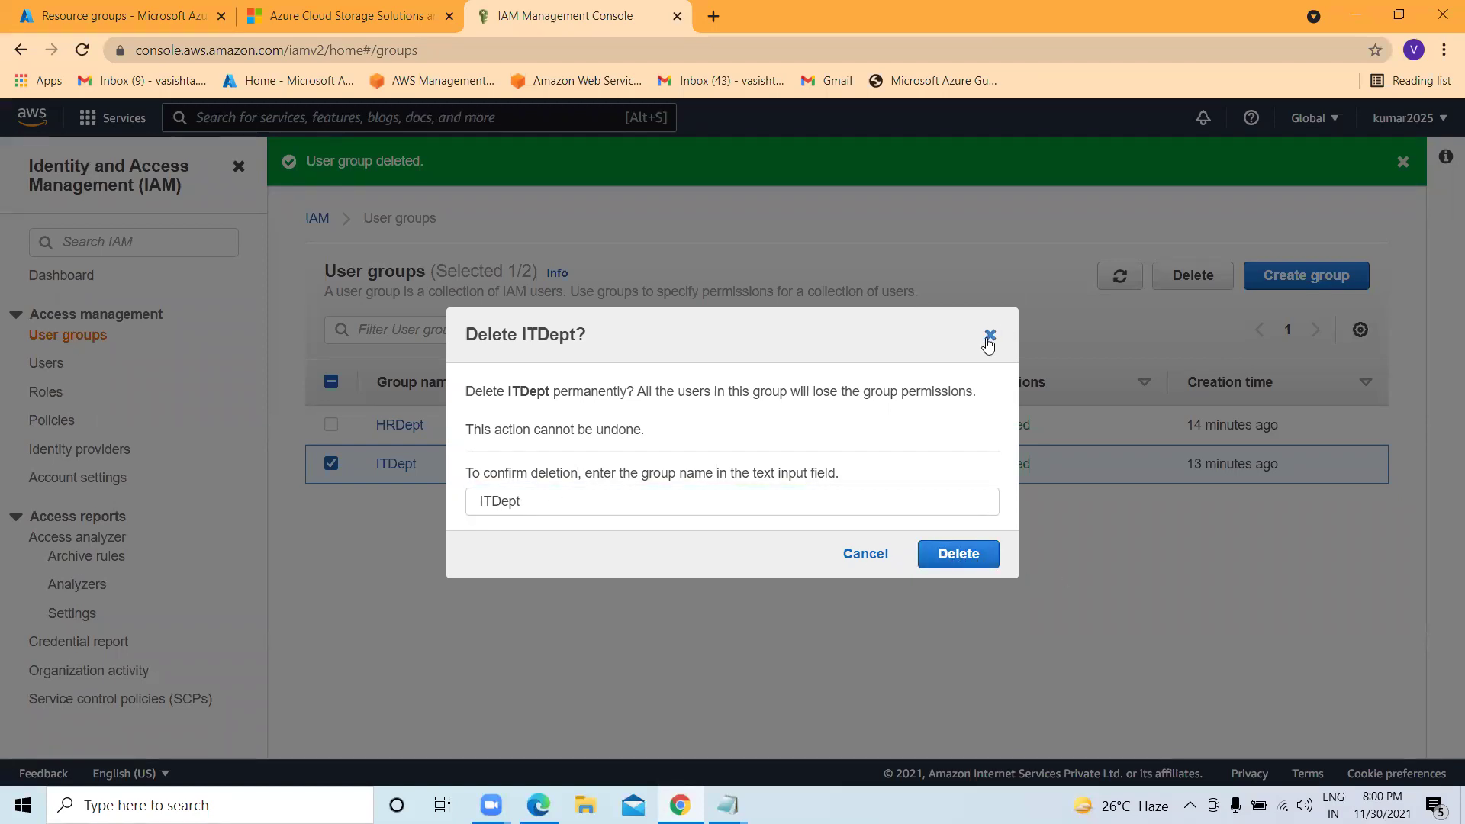
pyautogui.click(989, 335)
pyautogui.click(1402, 161)
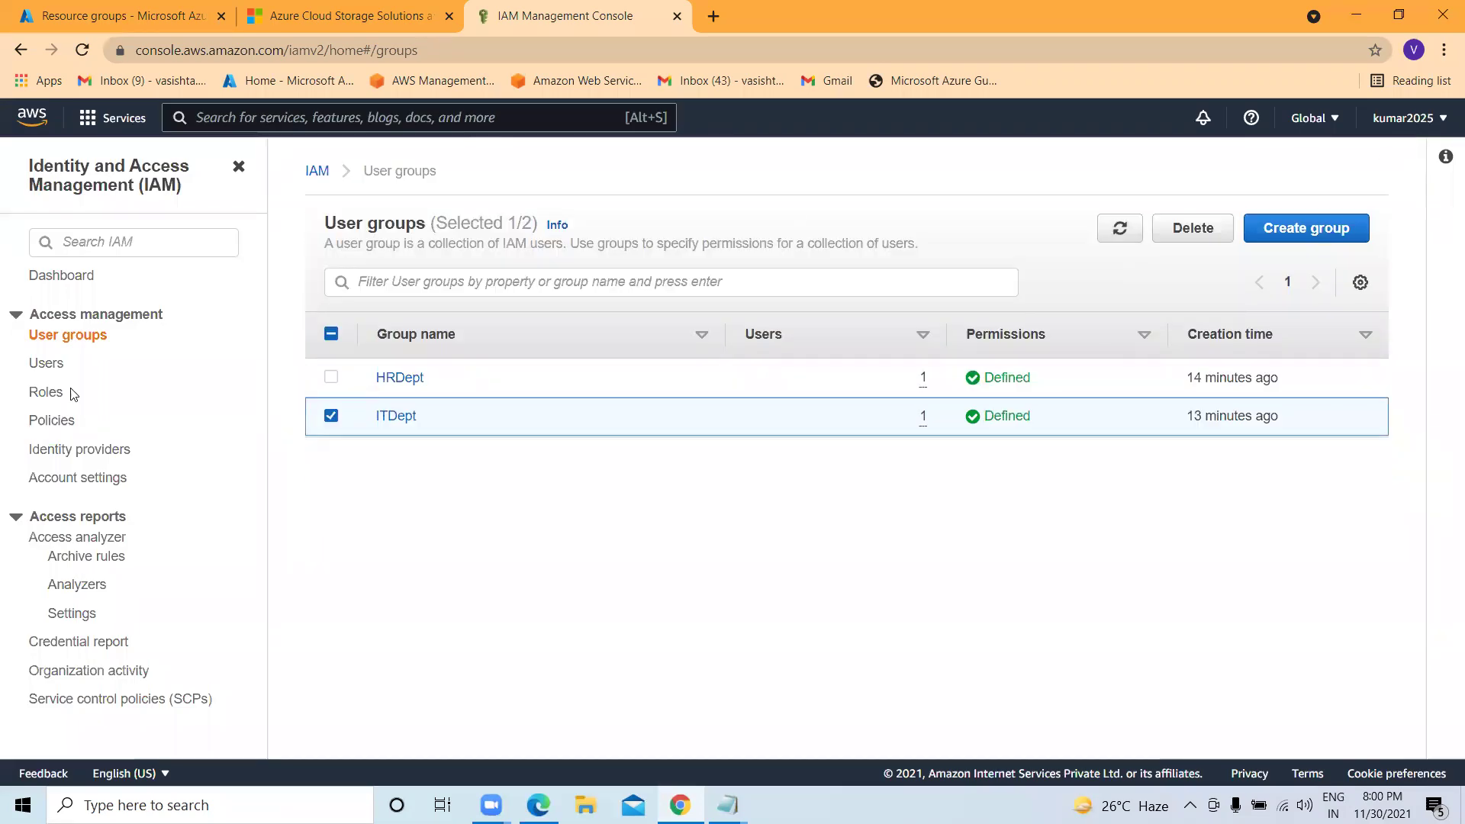
# In Users, start deleting it-user1 and paste its name into the confirmation field.
pyautogui.click(45, 392)
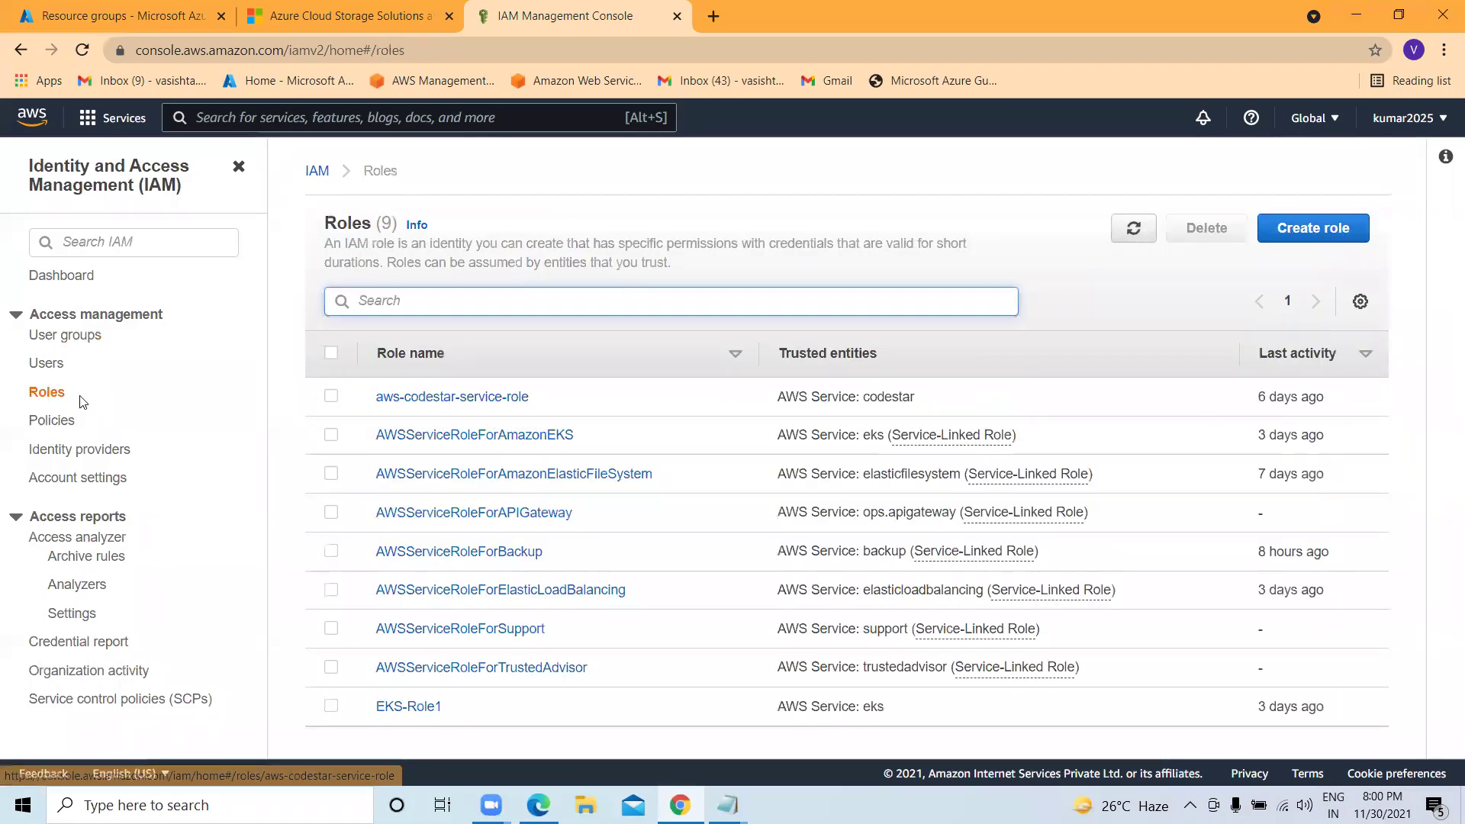
pyautogui.click(66, 370)
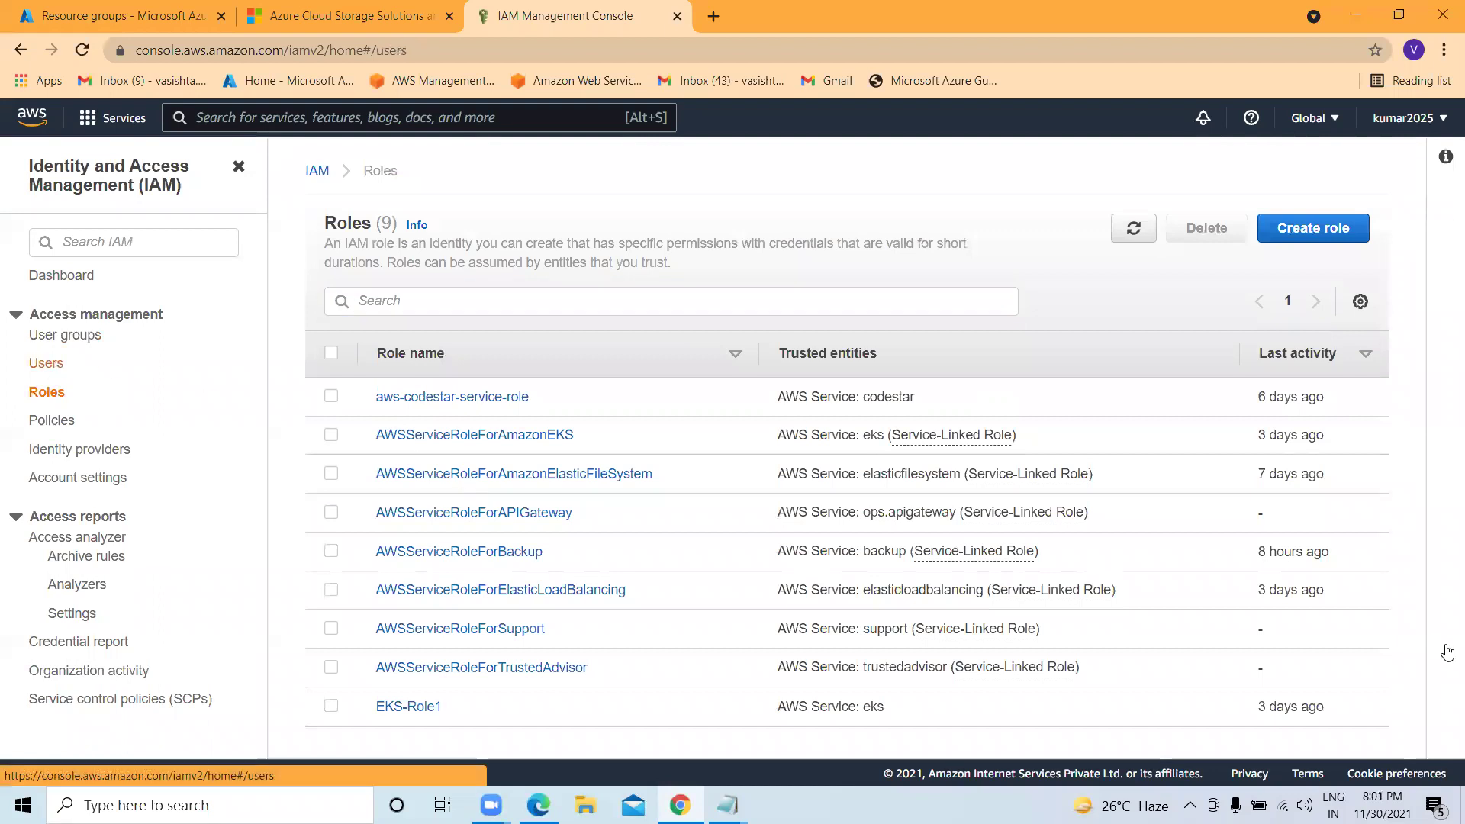
pyautogui.click(331, 416)
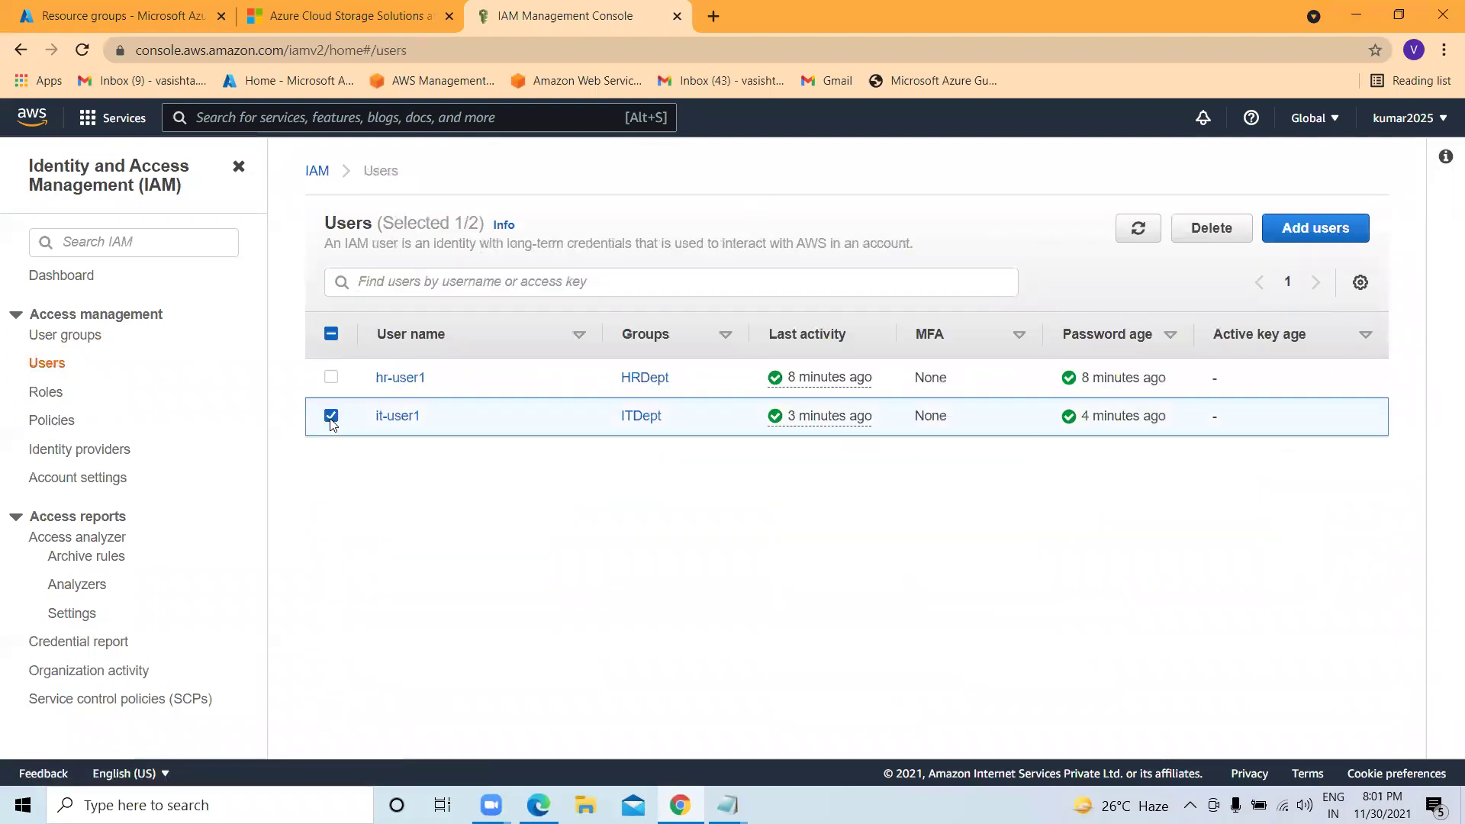
pyautogui.click(1211, 228)
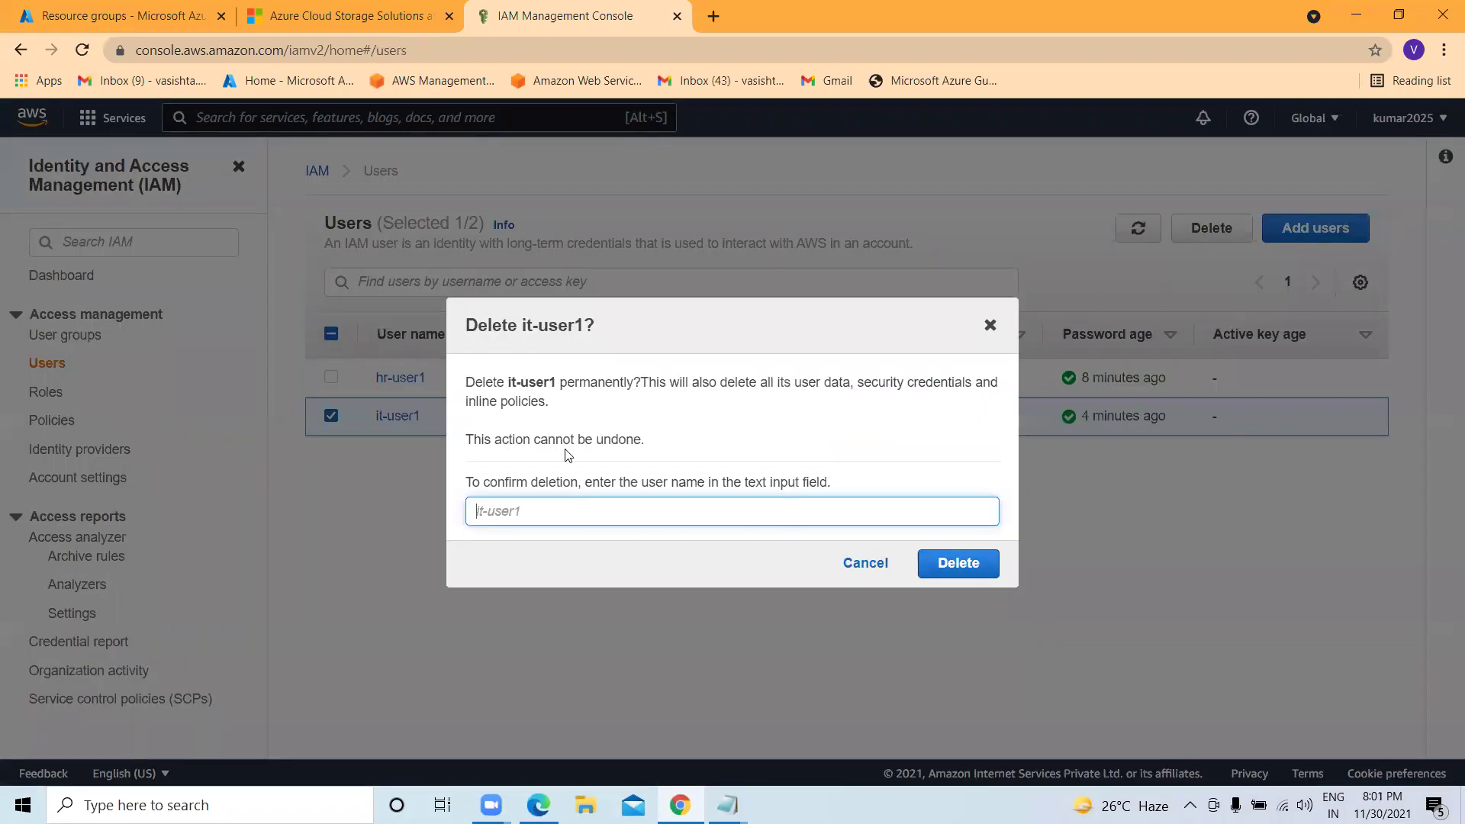
pyautogui.moveTo(559, 379); pyautogui.dragTo(506, 377)
pyautogui.rightClick(525, 380)
pyautogui.click(557, 393)
pyautogui.click(522, 510)
pyautogui.hotkey('ctrl', 'v')
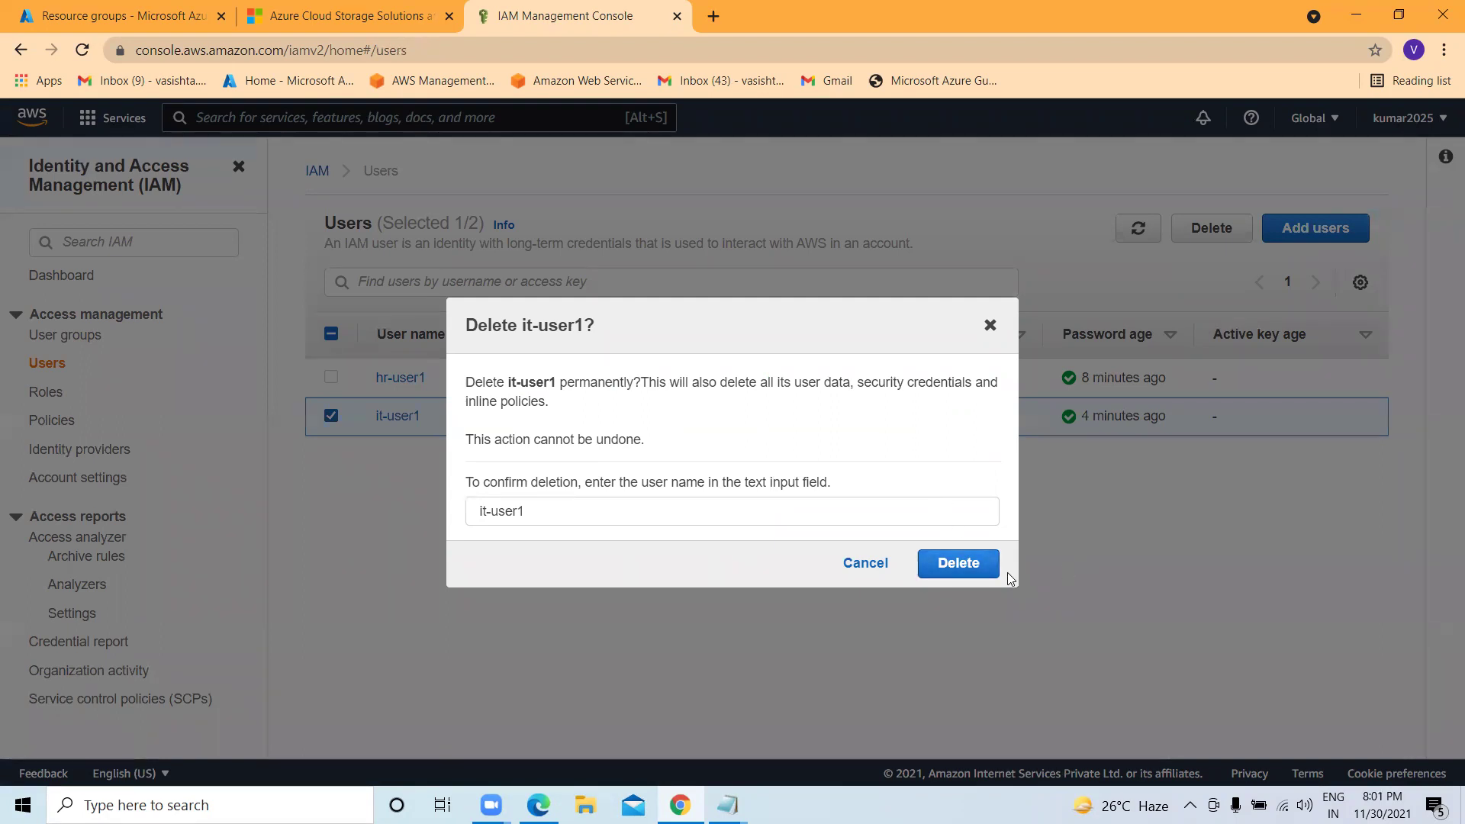
pyautogui.click(971, 565)
pyautogui.click(543, 508)
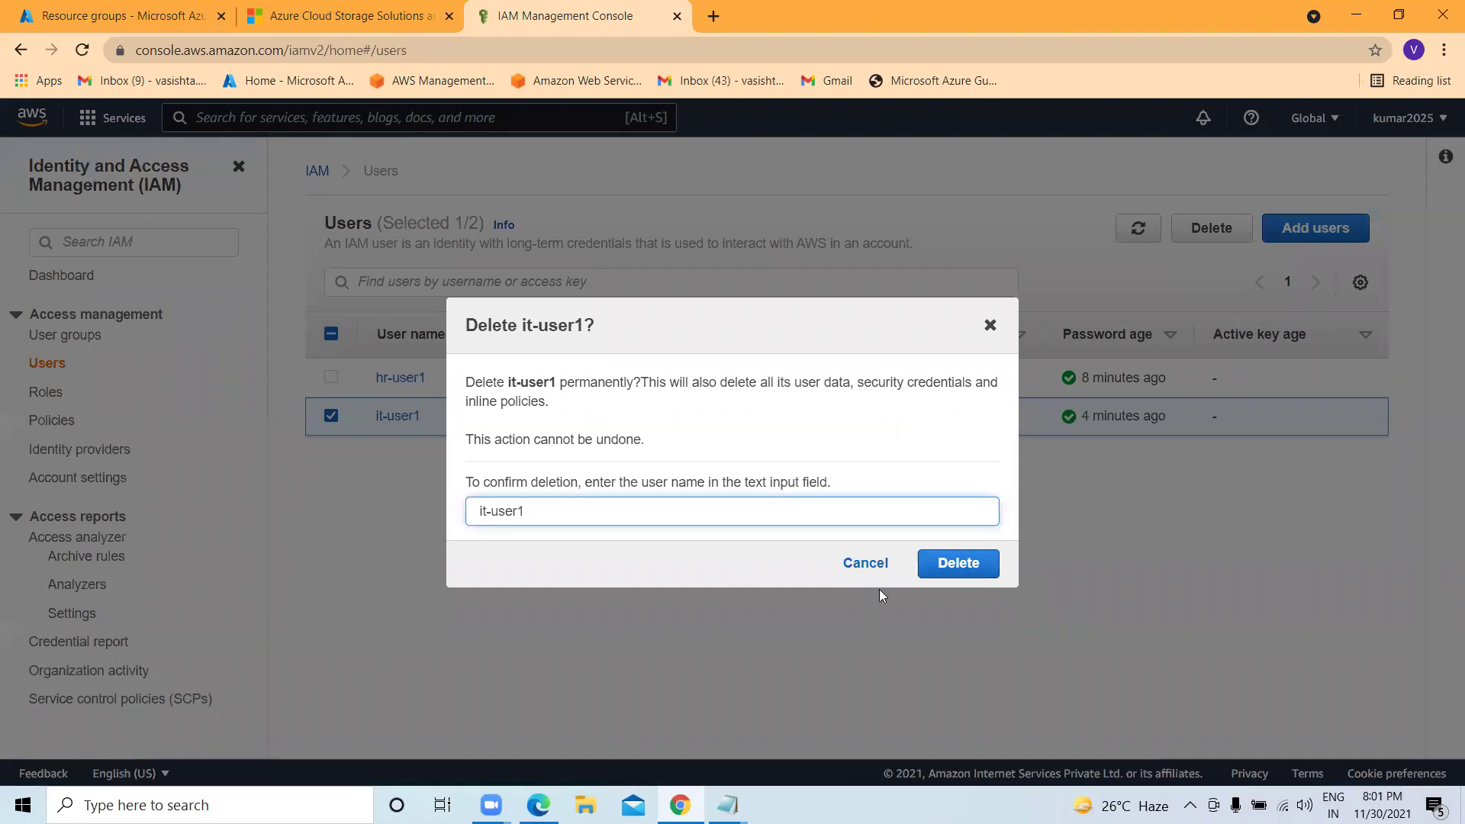
pyautogui.click(963, 569)
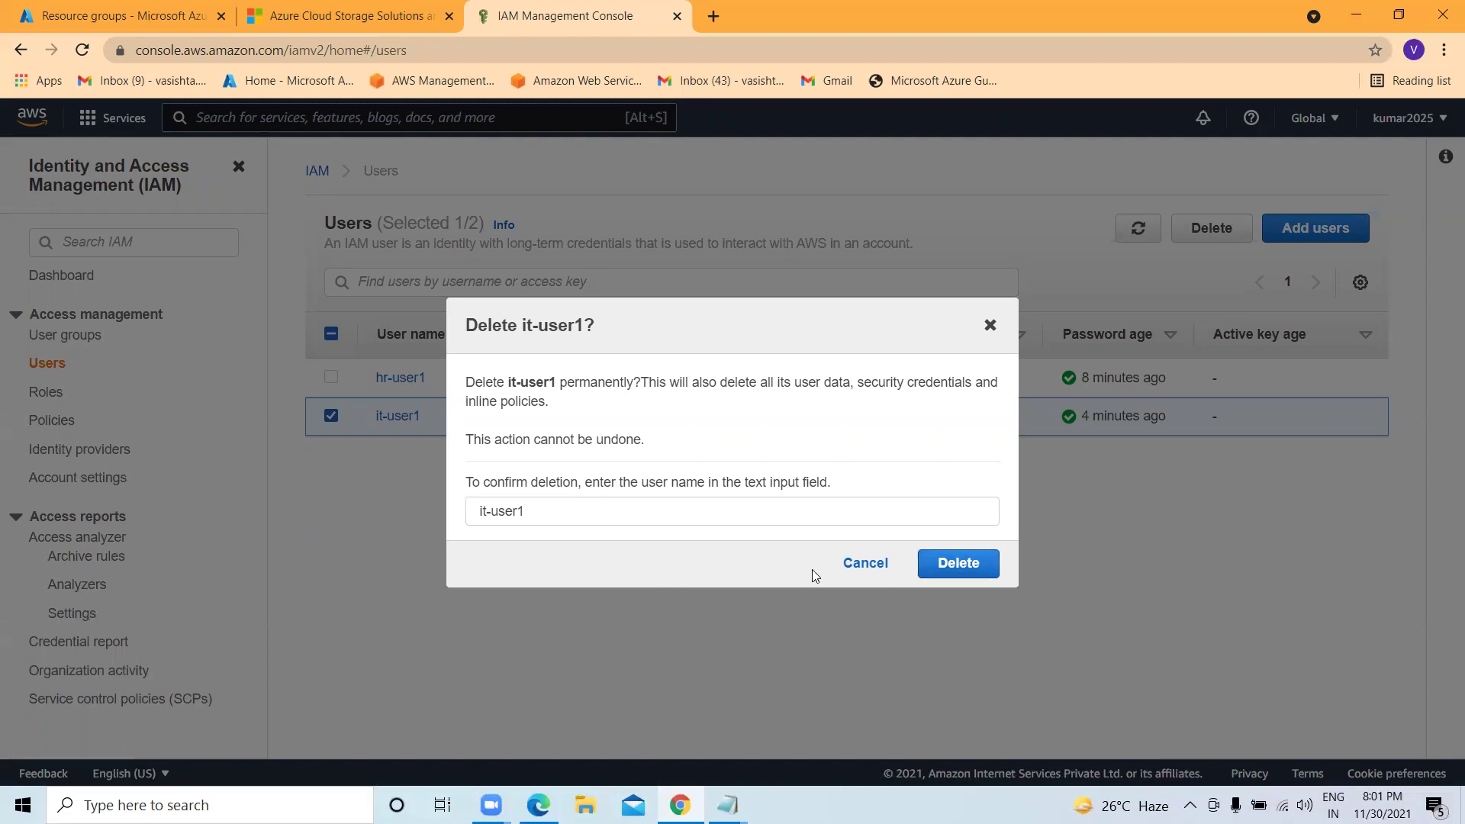
# Re-enter it-user1 without the leading space and permanently delete the user.
pyautogui.click(544, 510)
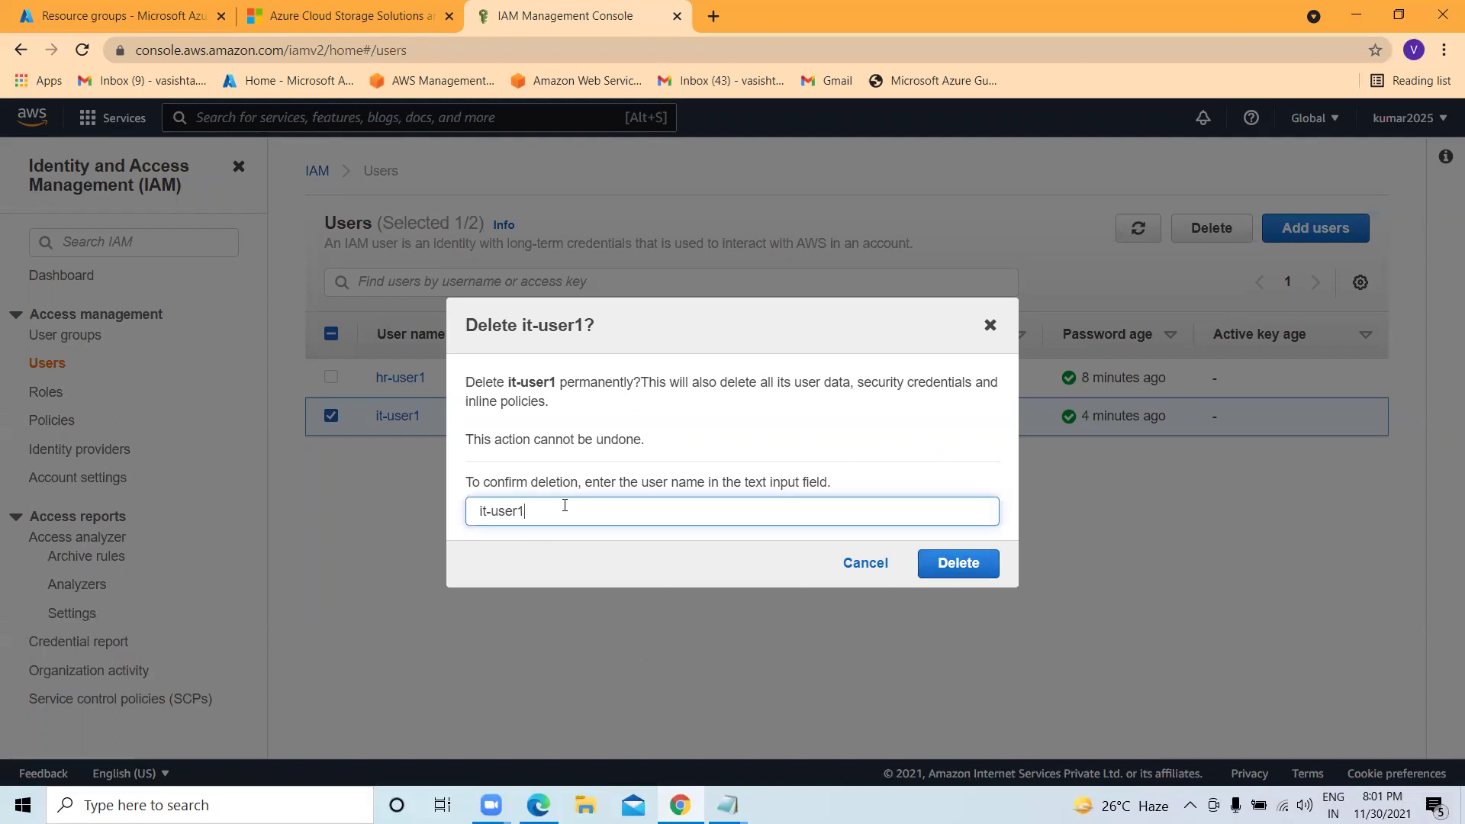
pyautogui.moveTo(565, 505); pyautogui.dragTo(452, 519)
pyautogui.write('=')
pyautogui.press('BackSpace')
pyautogui.write('de')
pyautogui.press('BackSpace')
pyautogui.press('BackSpace')
pyautogui.moveTo(557, 382); pyautogui.dragTo(507, 381)
pyautogui.rightClick(506, 382)
pyautogui.click(534, 394)
pyautogui.click(528, 512)
pyautogui.hotkey('ctrl', 'v')
pyautogui.press('Delete')
pyautogui.click(959, 563)
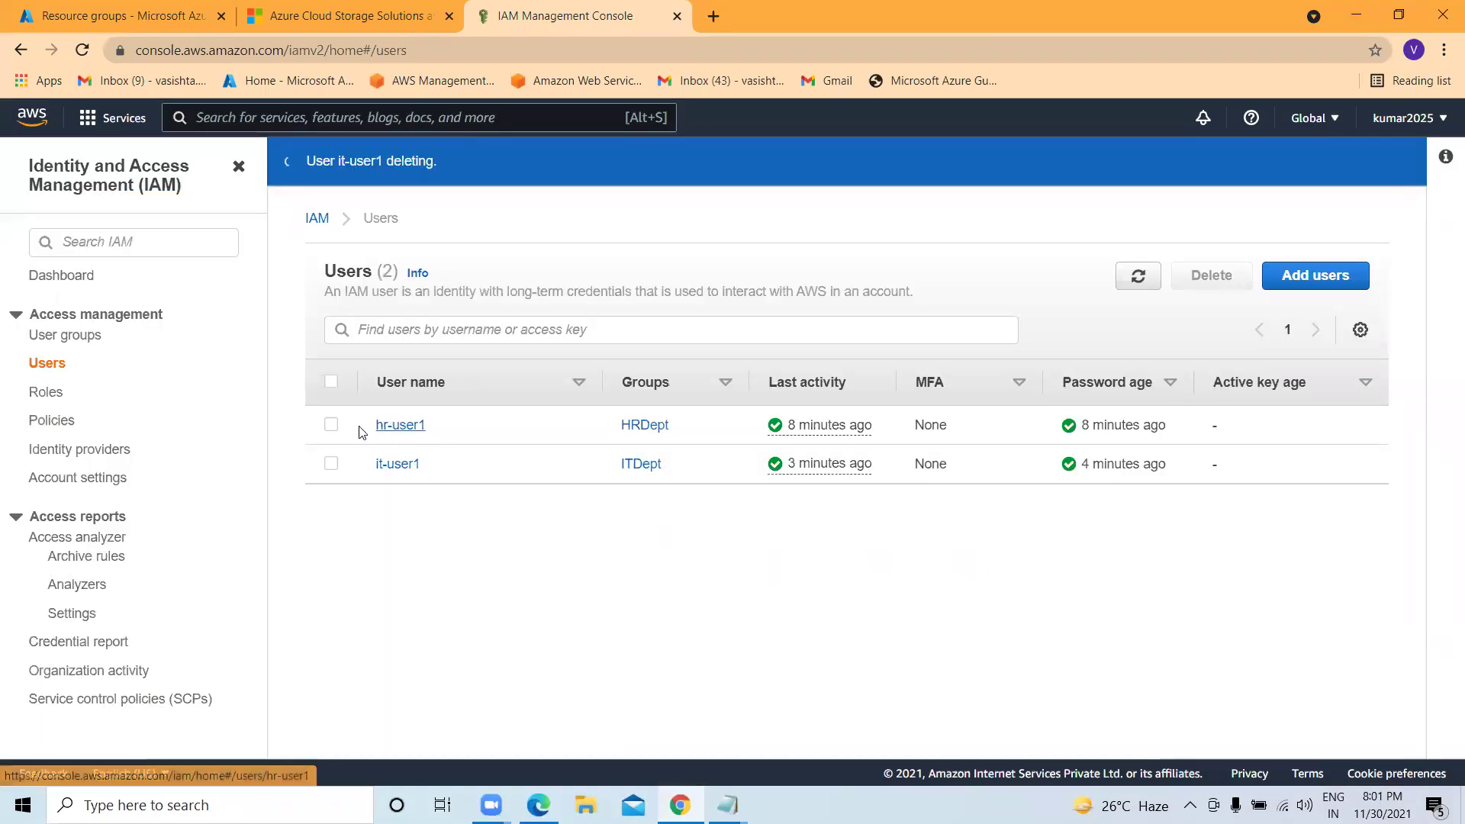
# Delete hr-user1 by pasting its name as confirmation, then dismiss the notice.
pyautogui.click(331, 424)
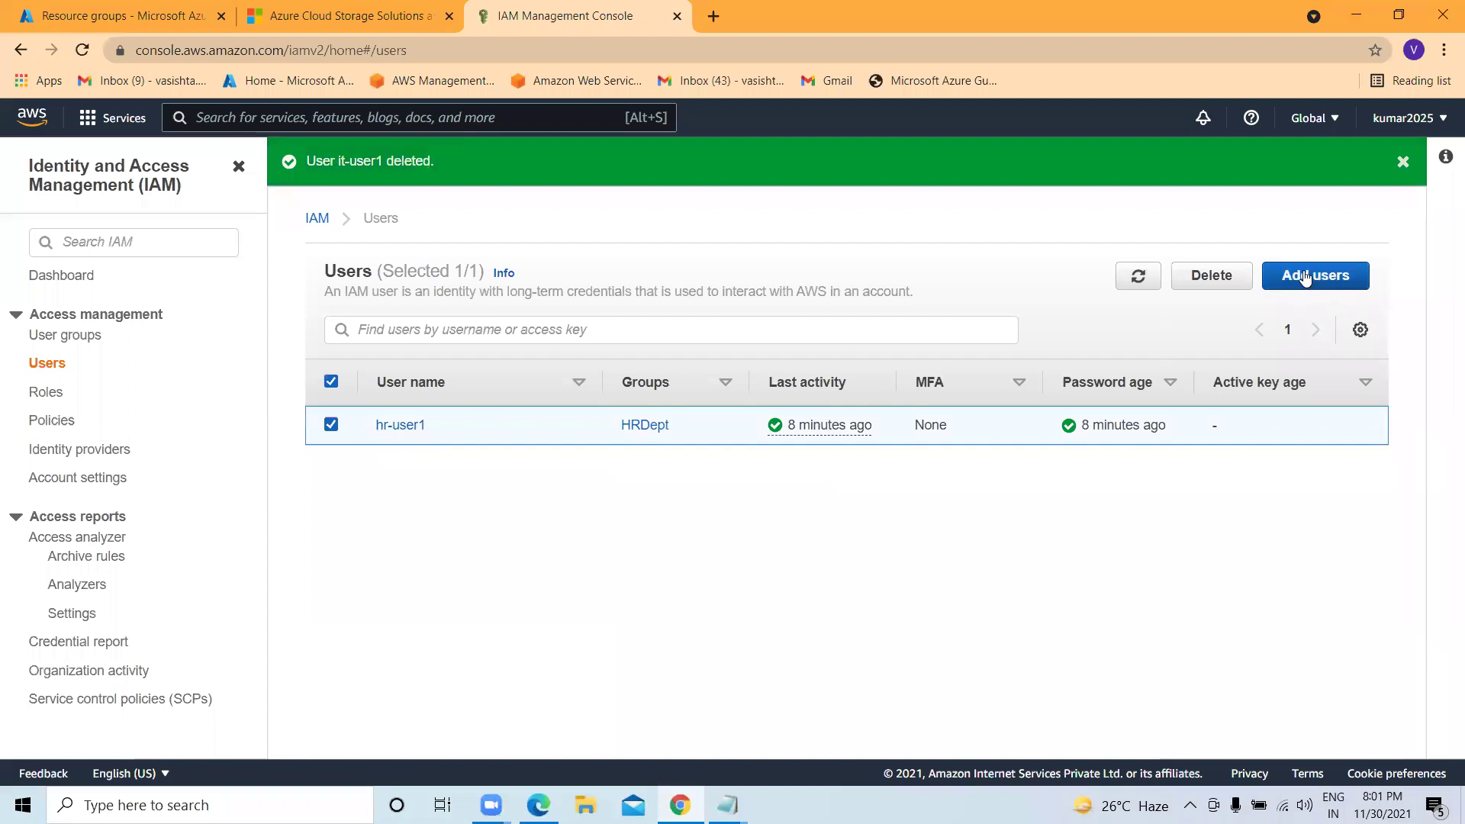
pyautogui.click(1219, 281)
pyautogui.moveTo(561, 380); pyautogui.dragTo(511, 381)
pyautogui.rightClick(517, 383)
pyautogui.click(544, 397)
pyautogui.click(532, 506)
pyautogui.hotkey('ctrl', 'v')
pyautogui.click(476, 513)
pyautogui.click(958, 563)
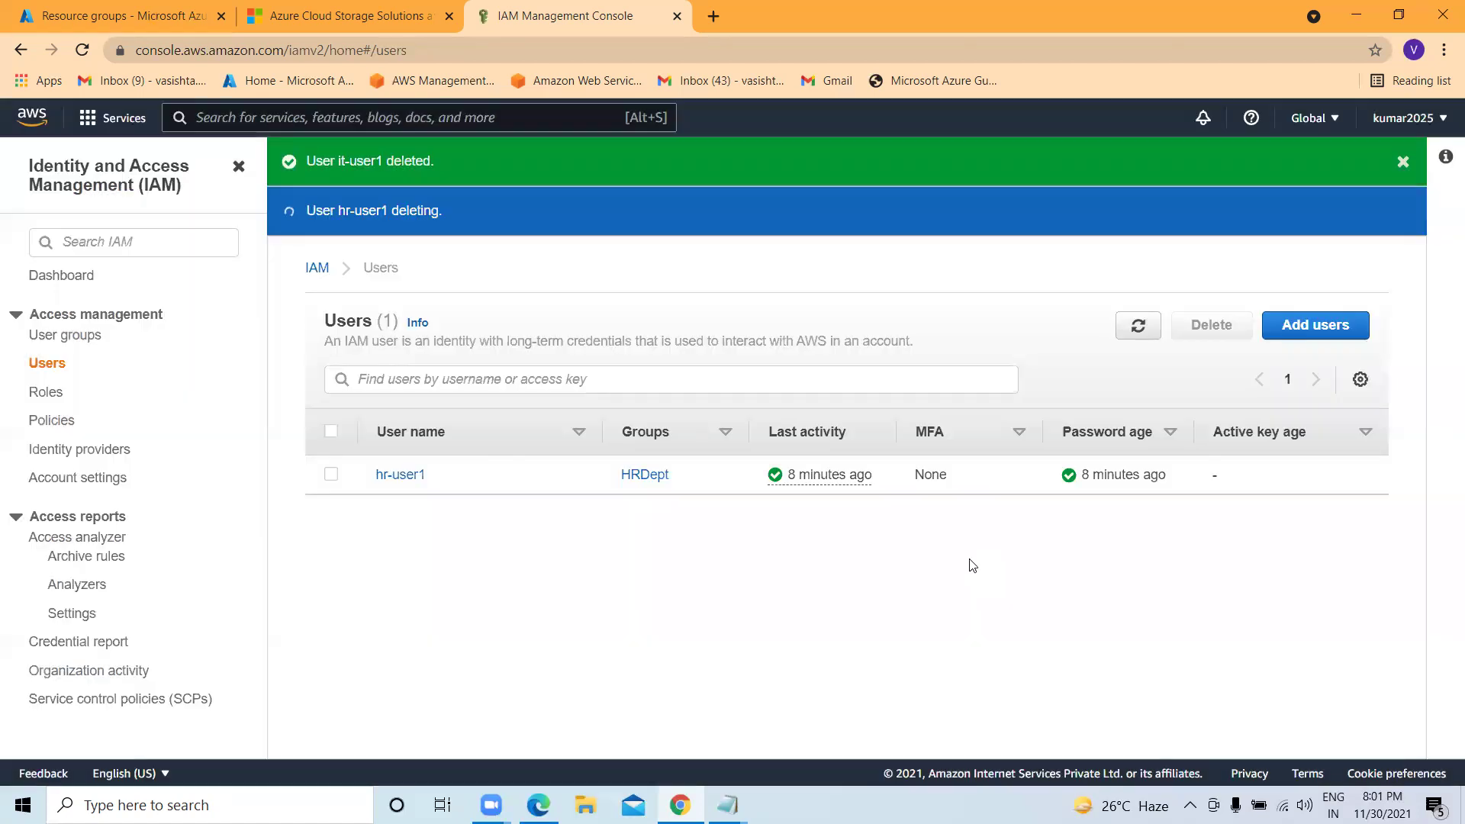
pyautogui.click(1402, 165)
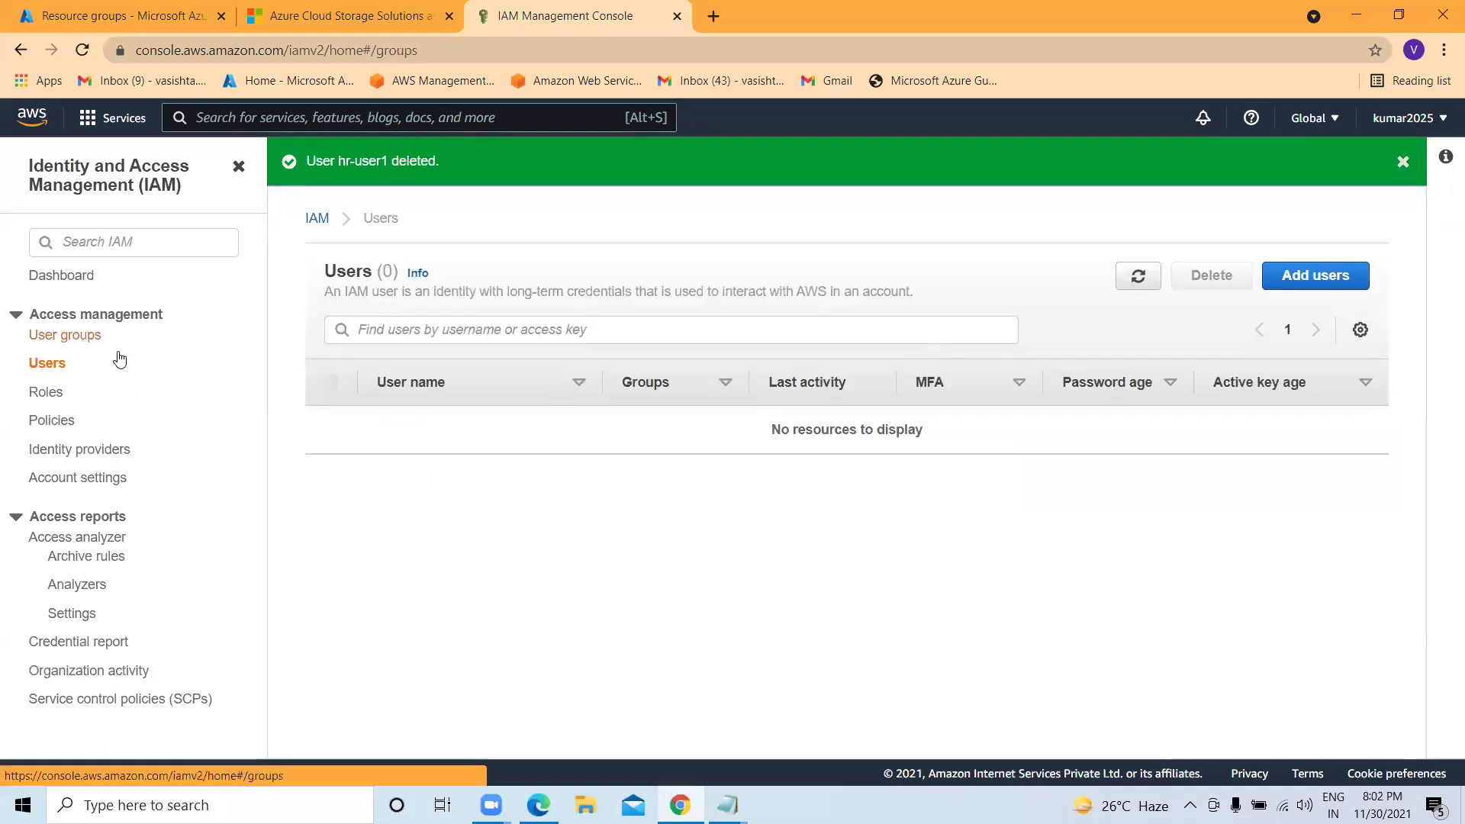
# Delete the ITDept group, confirming with its typed name.
pyautogui.click(92, 336)
pyautogui.click(331, 416)
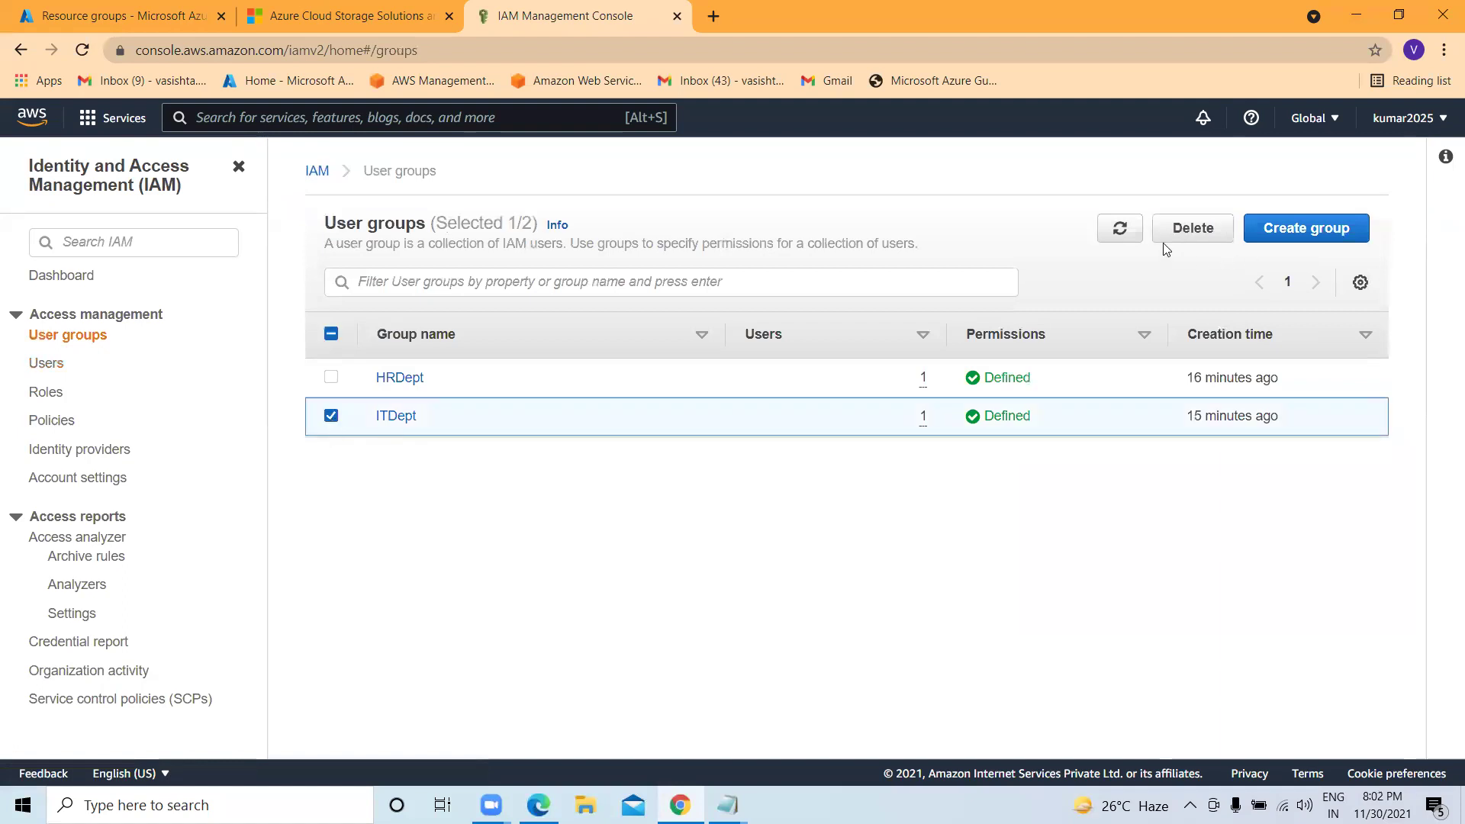
pyautogui.click(1173, 229)
pyautogui.moveTo(548, 385); pyautogui.dragTo(498, 392)
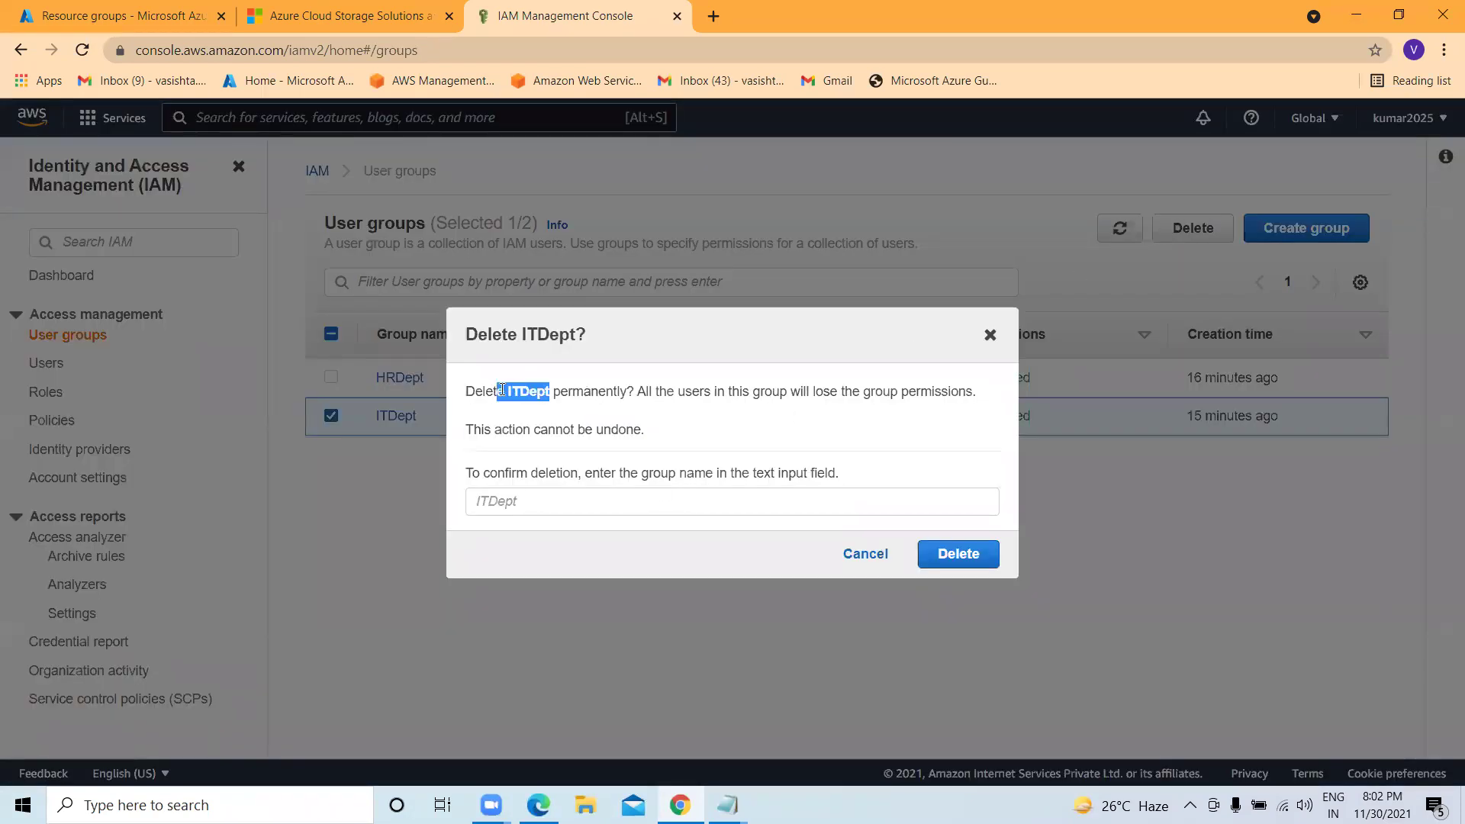
pyautogui.click(525, 502)
pyautogui.write('ITDept')
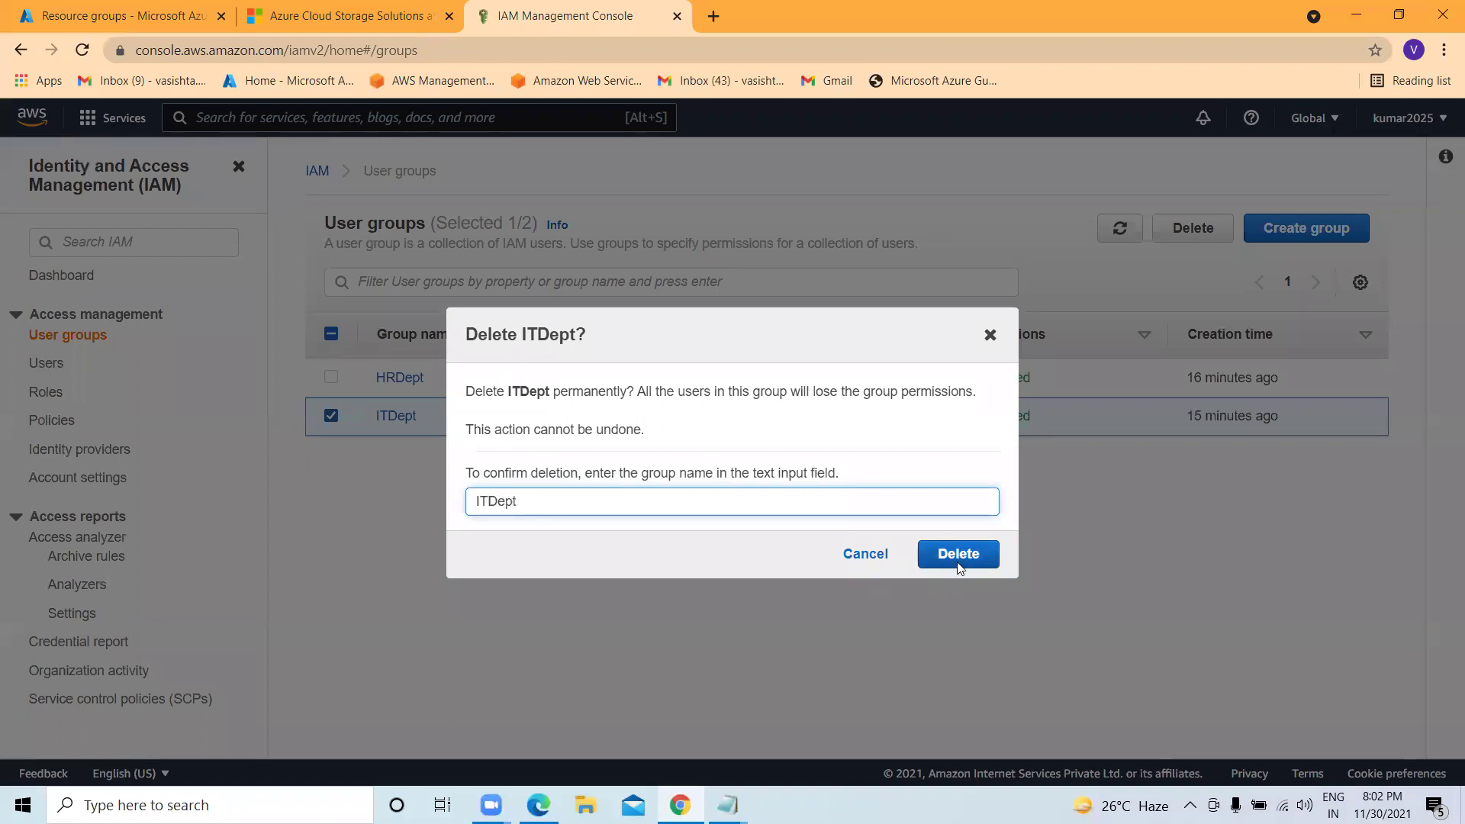
pyautogui.click(958, 563)
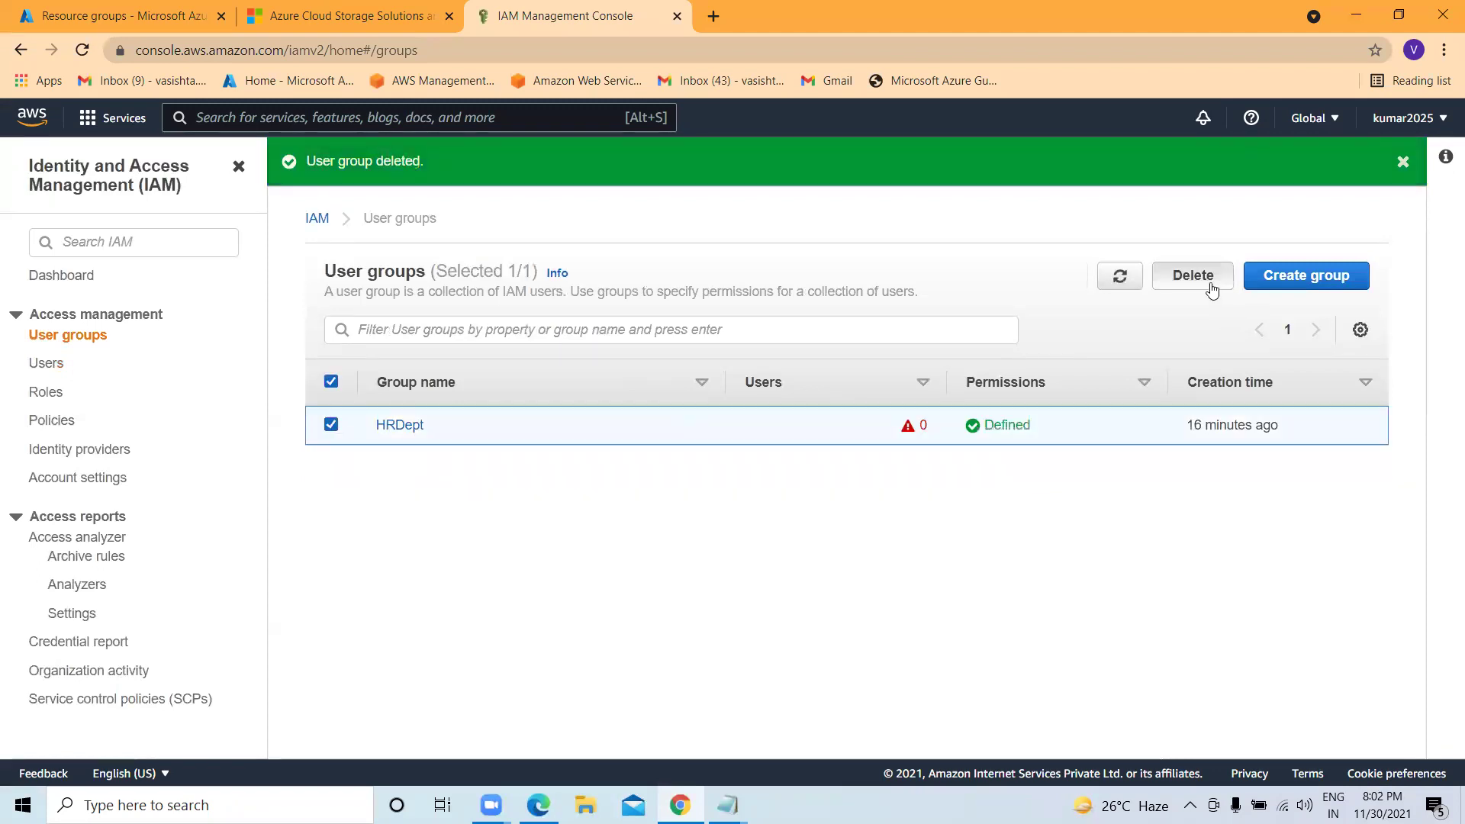
# Delete the HRDept group by typing 'HRDept', then close both success banners.
pyautogui.click(1209, 281)
pyautogui.click(516, 501)
pyautogui.write('HRDept')
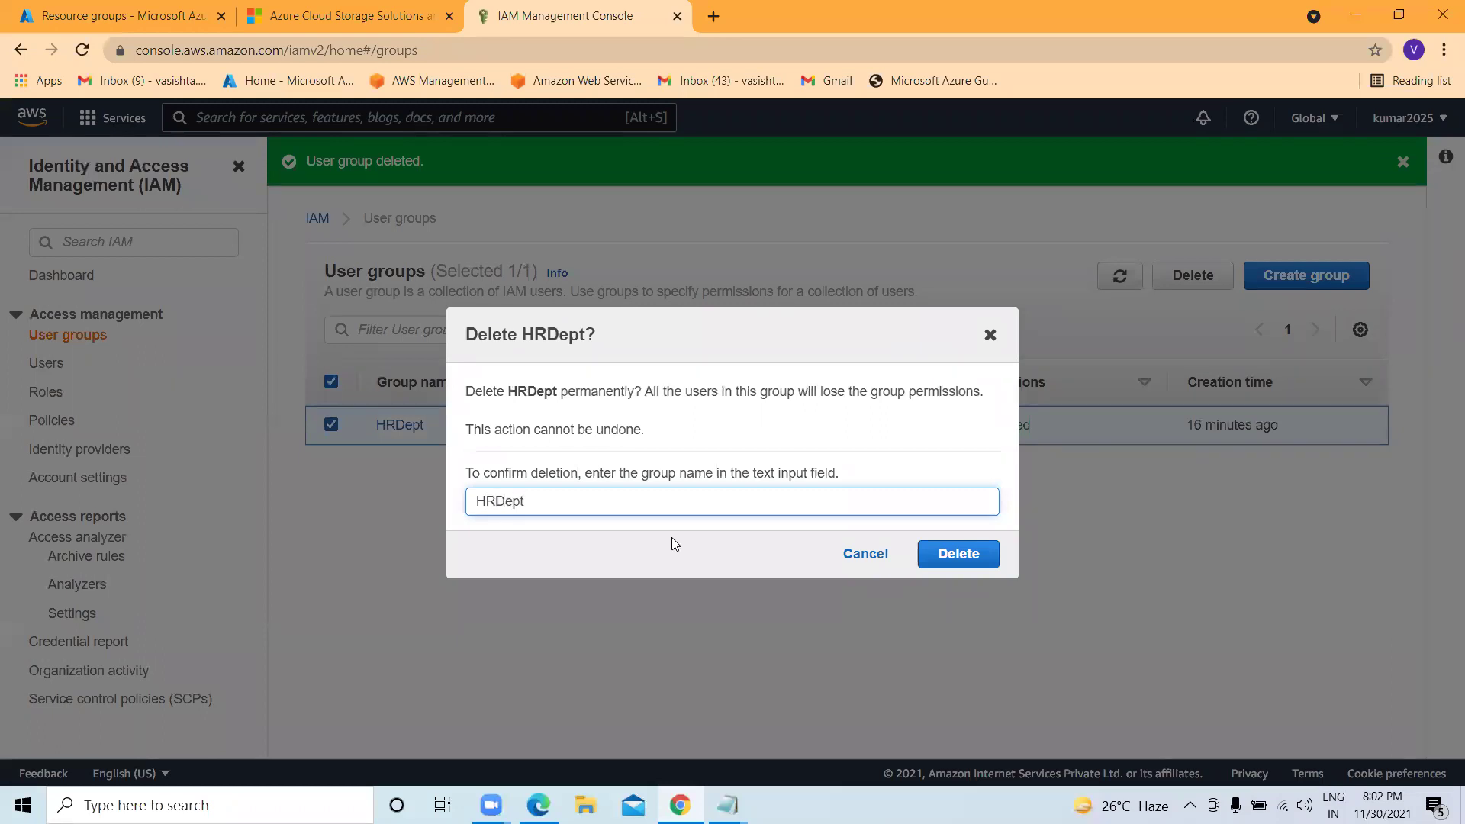
pyautogui.click(978, 551)
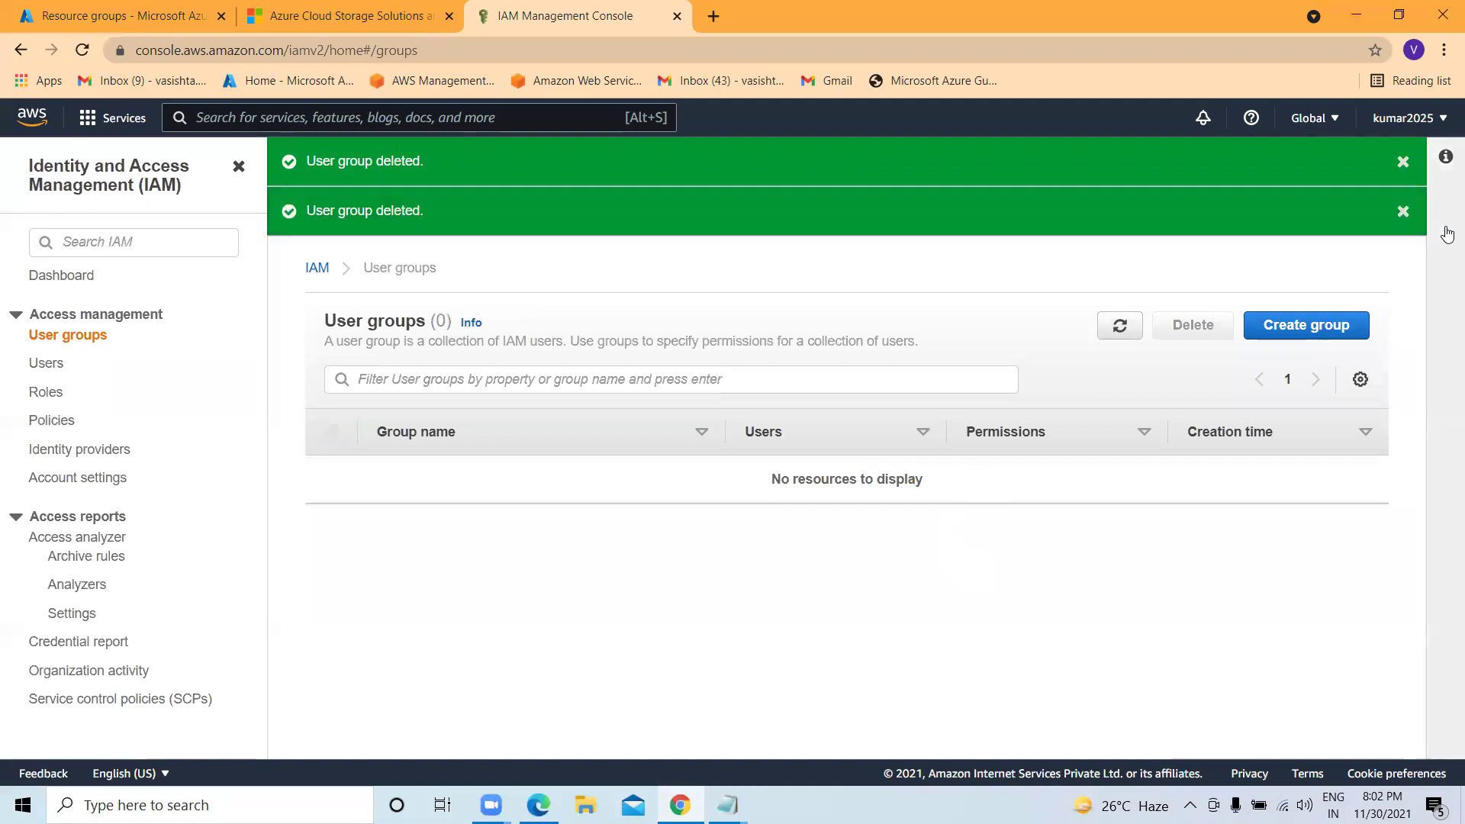
pyautogui.click(1402, 211)
pyautogui.click(1403, 163)
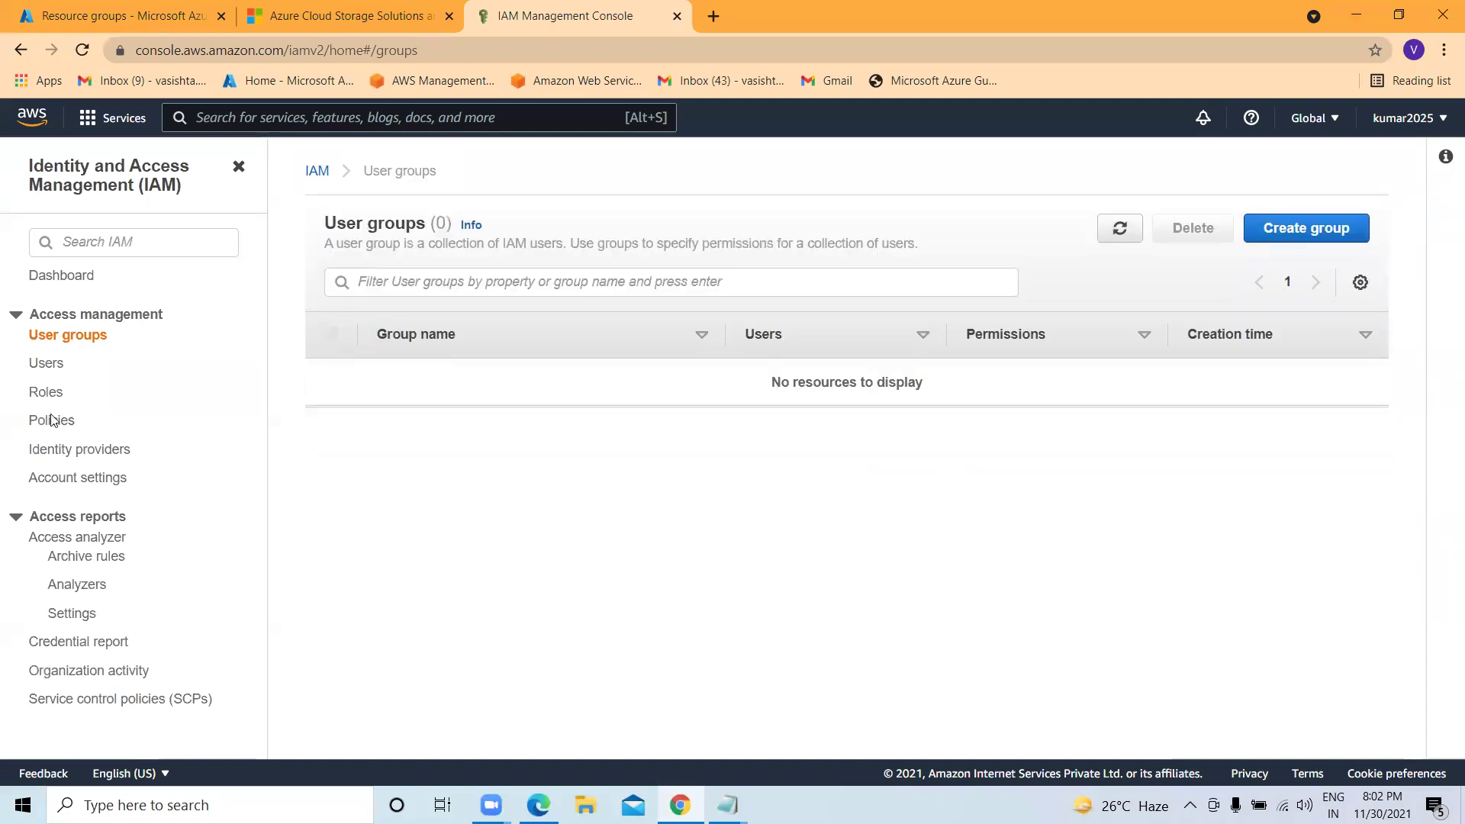
pyautogui.click(60, 275)
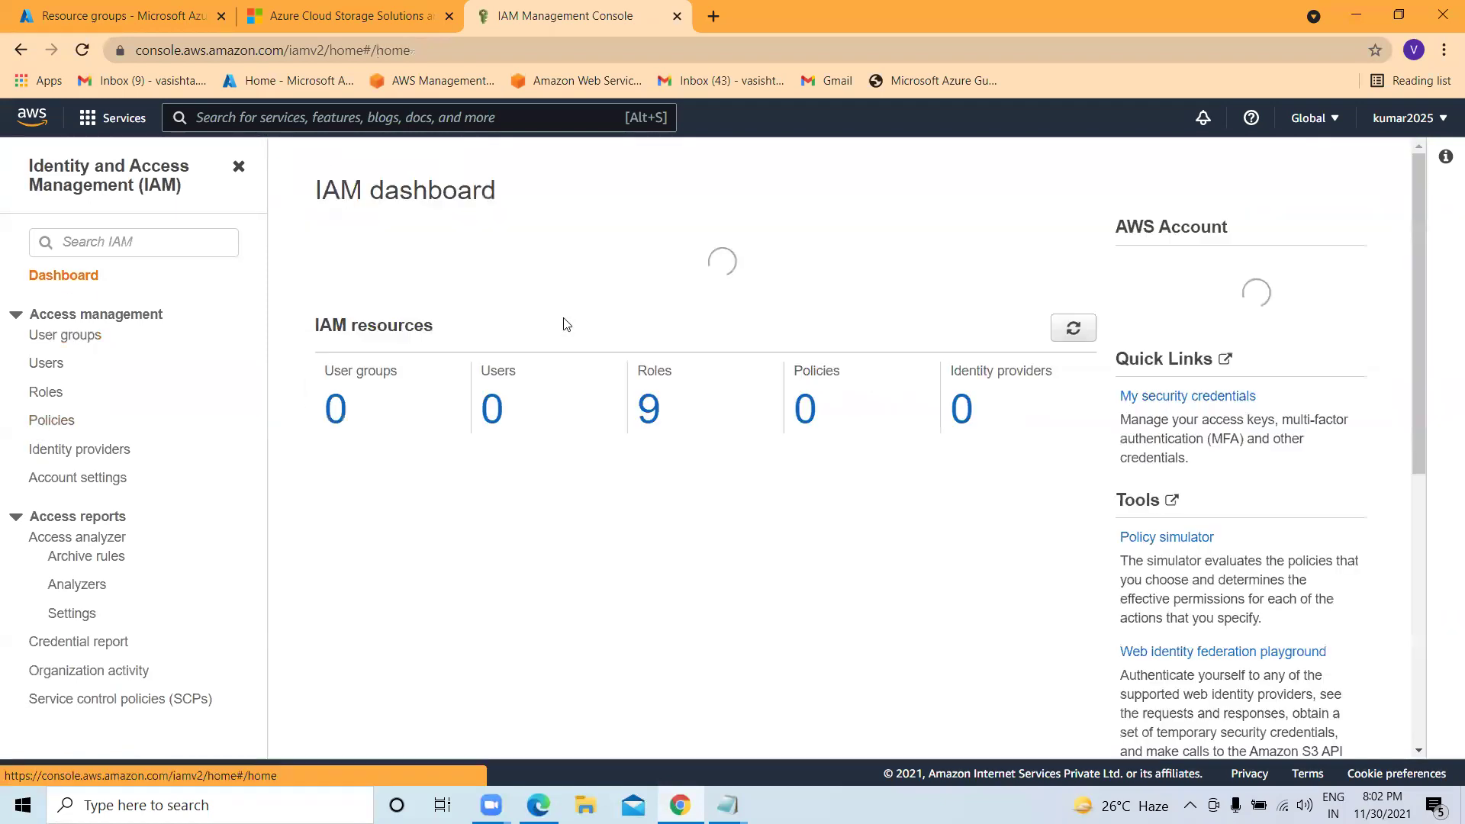
pyautogui.moveTo(1120, 358); pyautogui.dragTo(1161, 358)
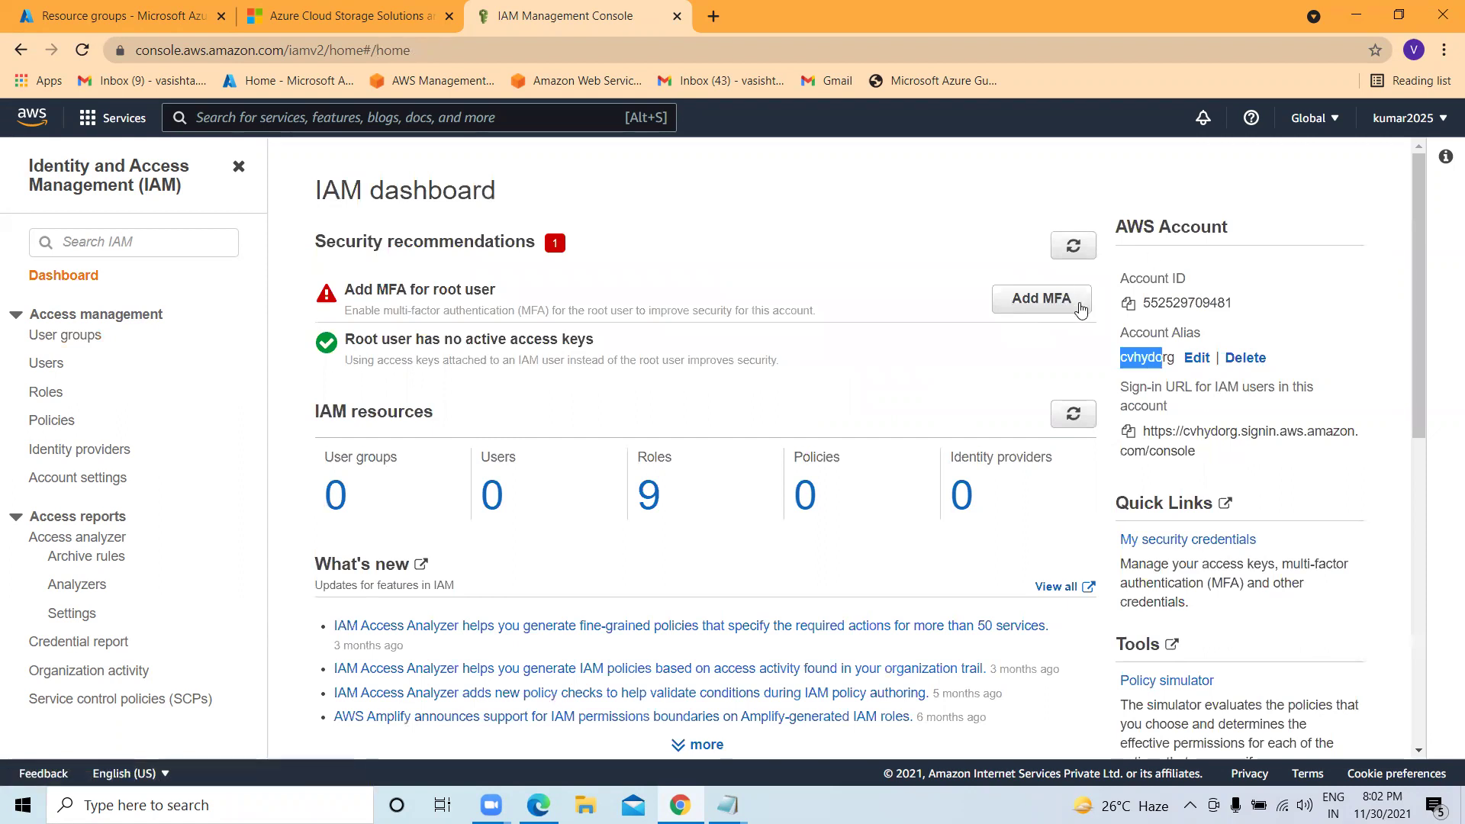
pyautogui.click(47, 341)
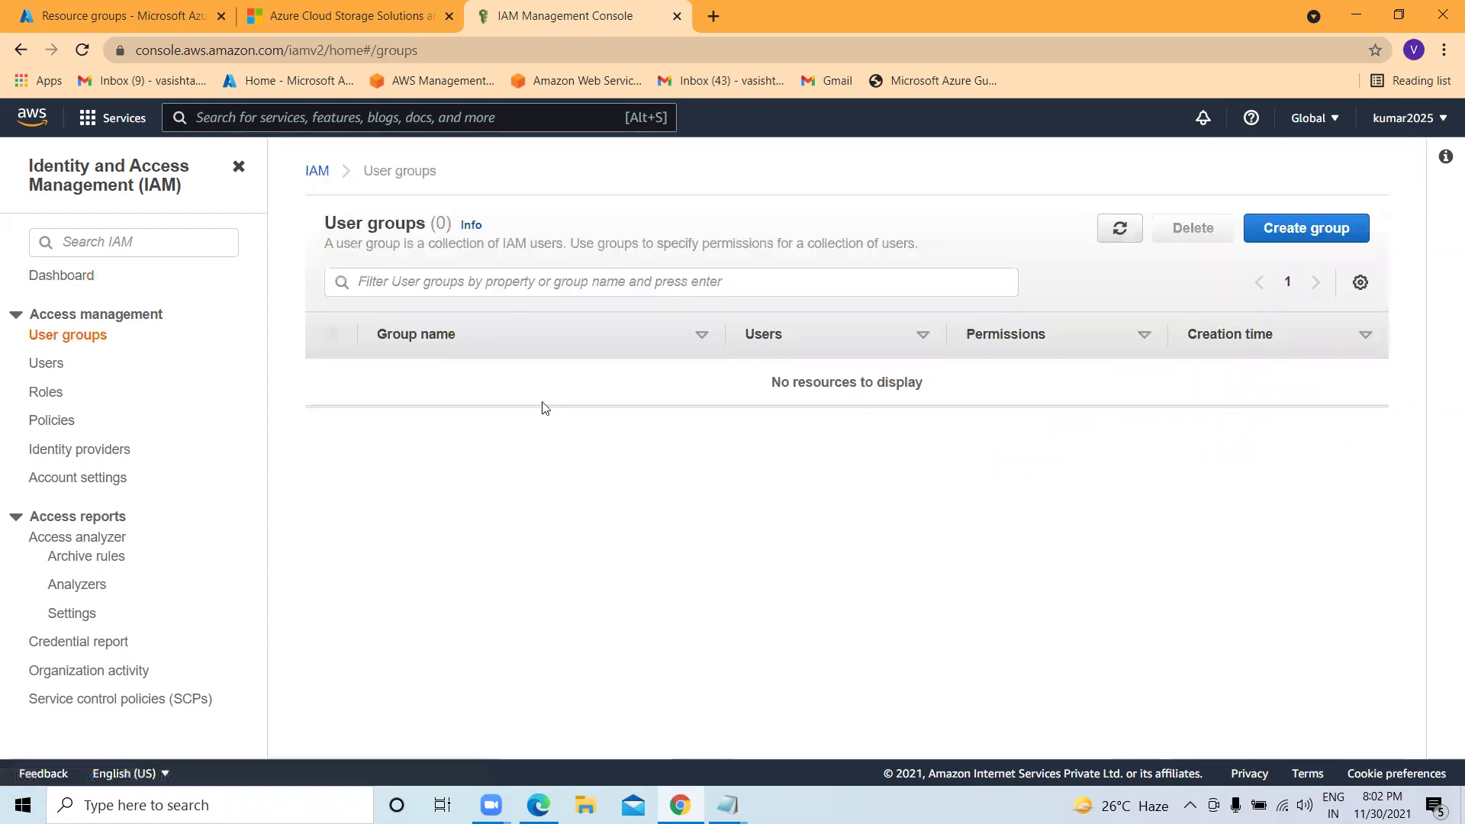
pyautogui.click(59, 370)
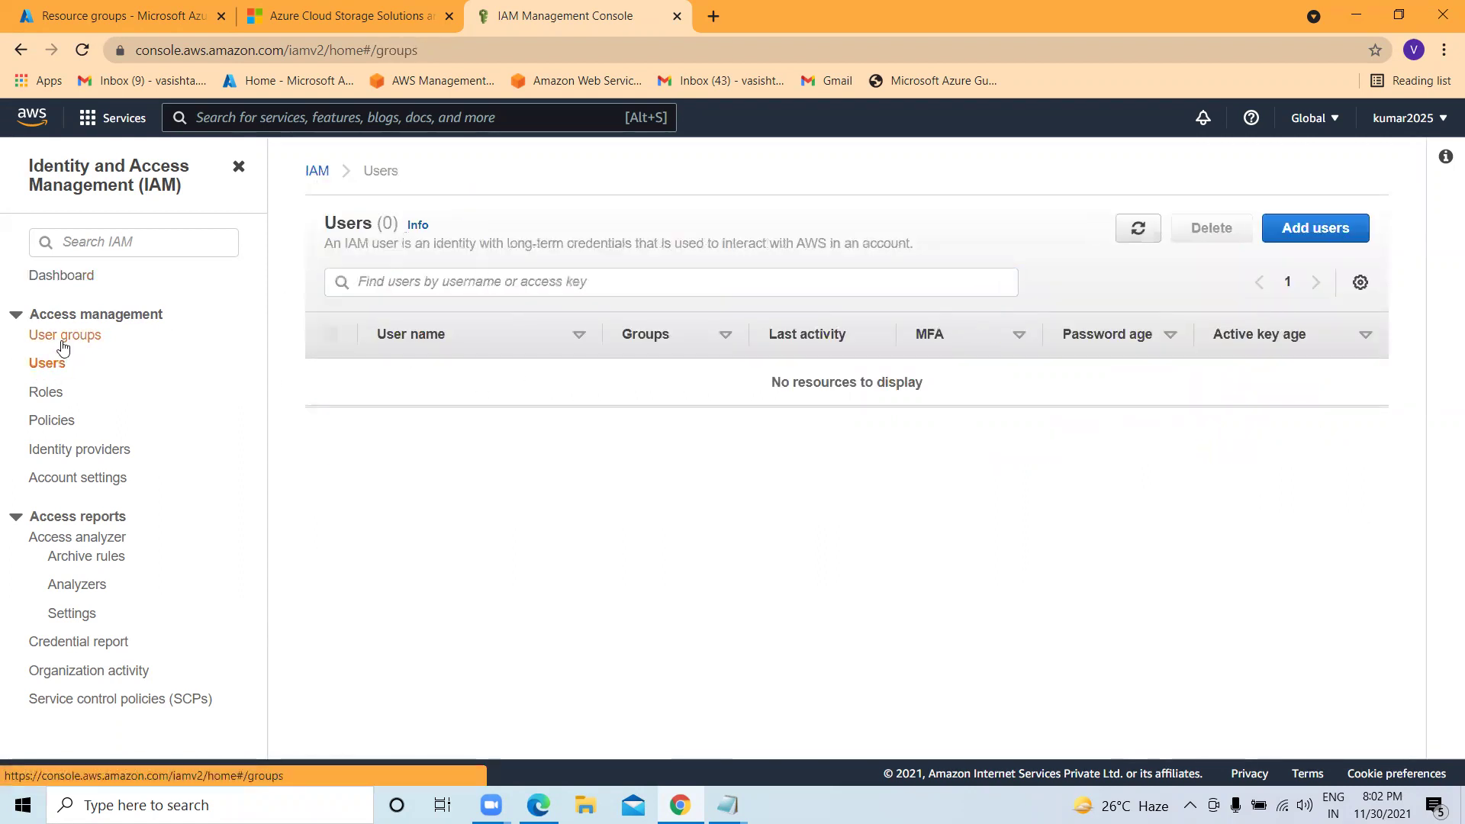
pyautogui.click(61, 339)
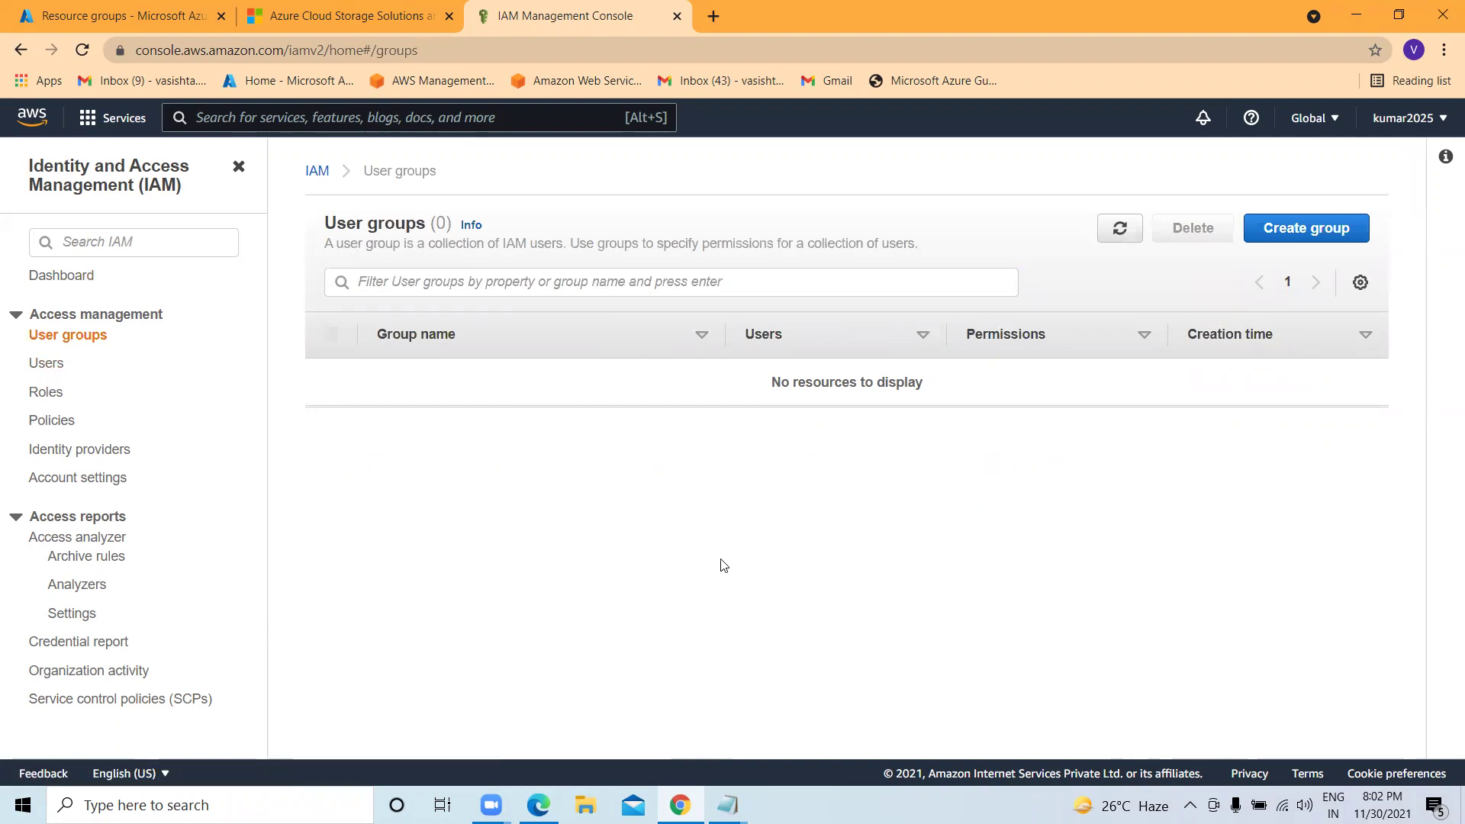